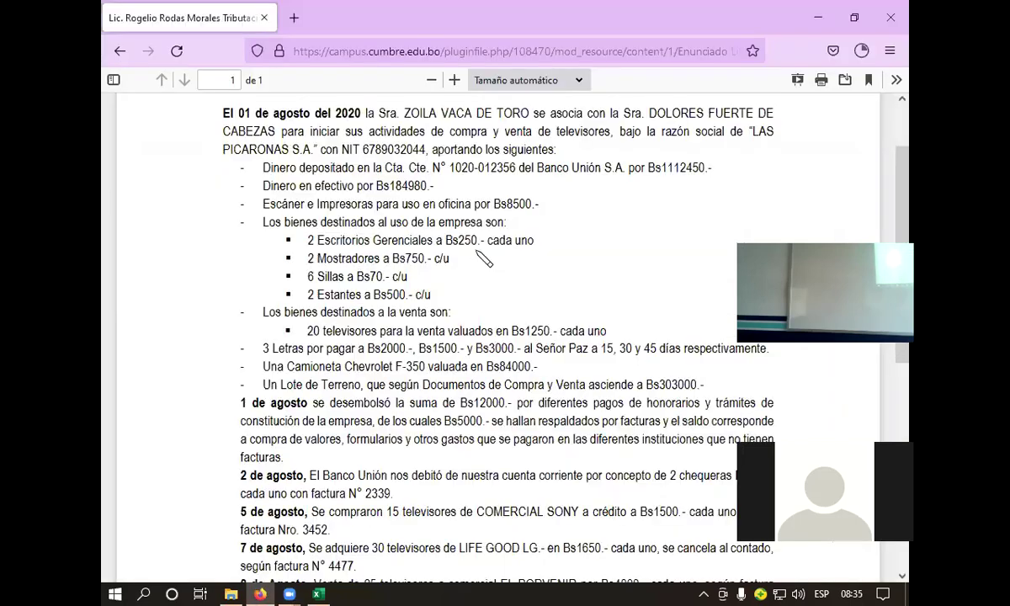
Step: Read the exercise statement in the browser, switch to Excel and review the opening entry CT-001 and the professional fees entry in the journal
{"action": "scroll", "coordinate": [392, 338], "scroll_direction": "down", "scroll_amount": 2}
{"action": "key", "text": "alt+Tab"}
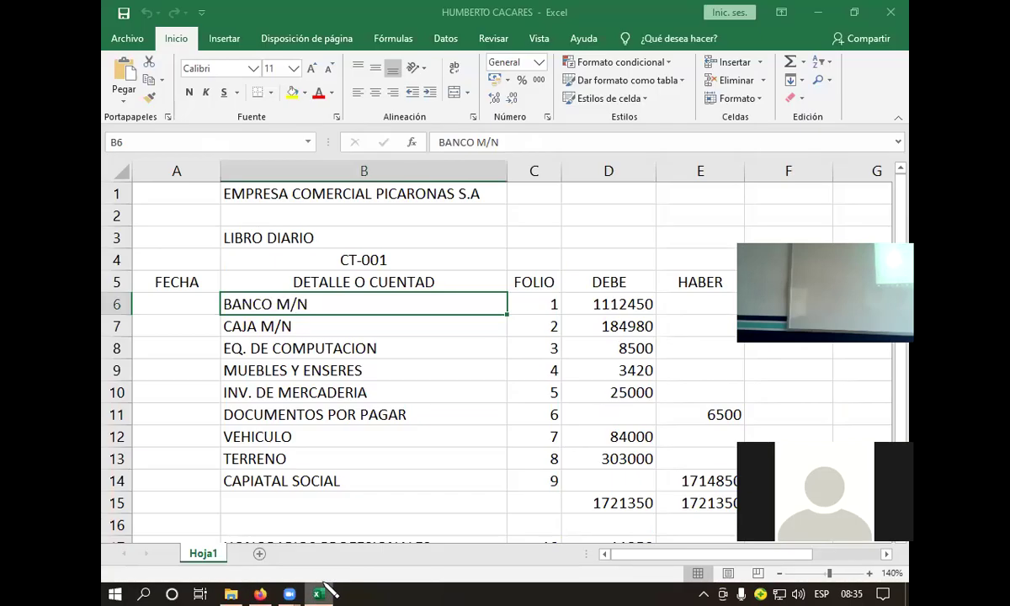
{"action": "scroll", "coordinate": [451, 343], "scroll_direction": "down", "scroll_amount": 2}
{"action": "scroll", "coordinate": [452, 344], "scroll_direction": "down", "scroll_amount": 1}
{"action": "left_click", "coordinate": [414, 311]}
{"action": "left_click", "coordinate": [415, 324]}
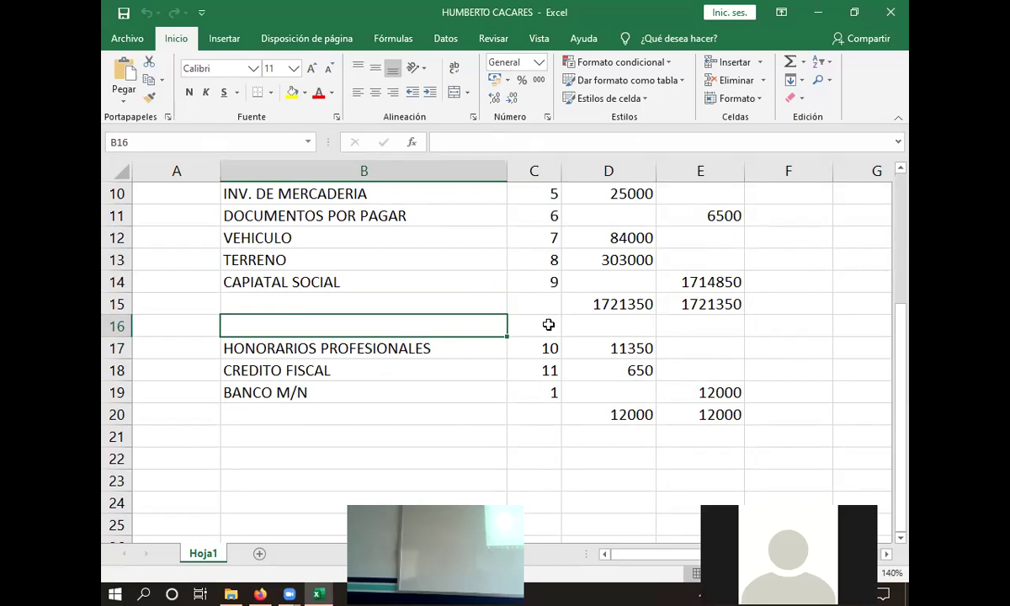
{"action": "scroll", "coordinate": [555, 323], "scroll_direction": "up", "scroll_amount": 1}
{"action": "scroll", "coordinate": [554, 323], "scroll_direction": "up", "scroll_amount": 2}
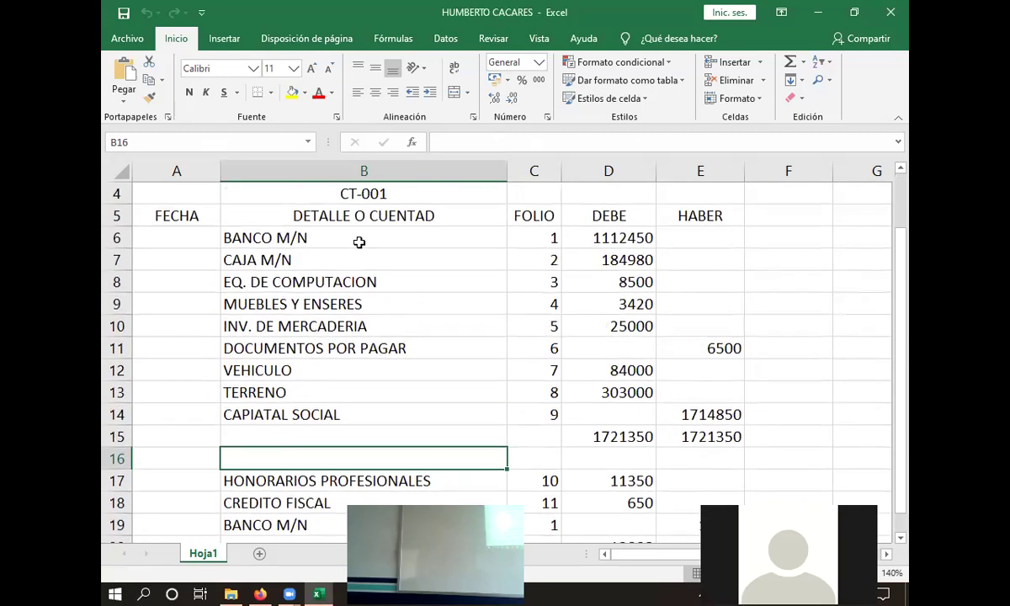
{"action": "left_click", "coordinate": [374, 236]}
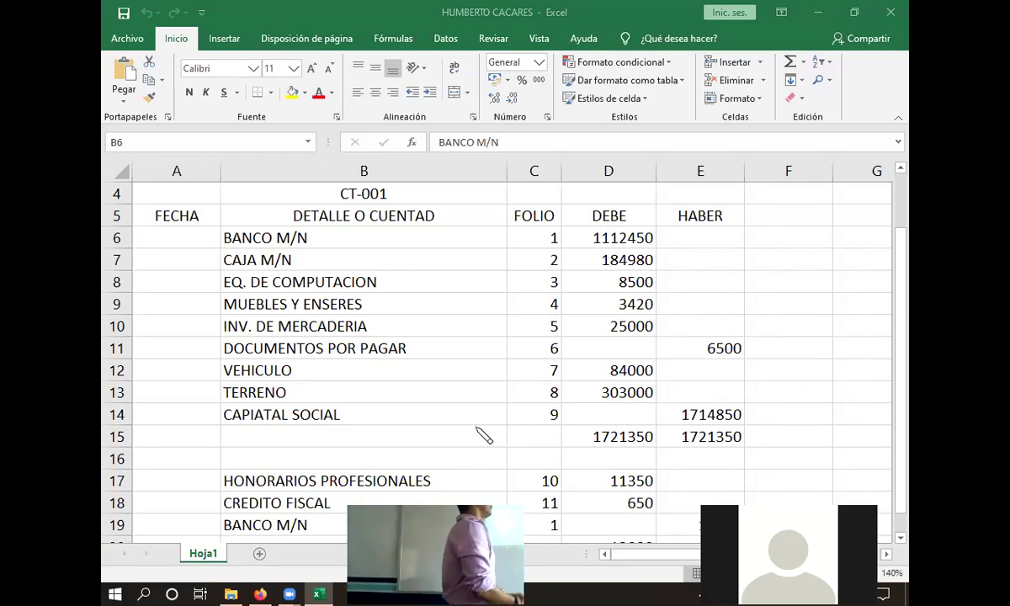
{"action": "scroll", "coordinate": [479, 436], "scroll_direction": "down", "scroll_amount": 1}
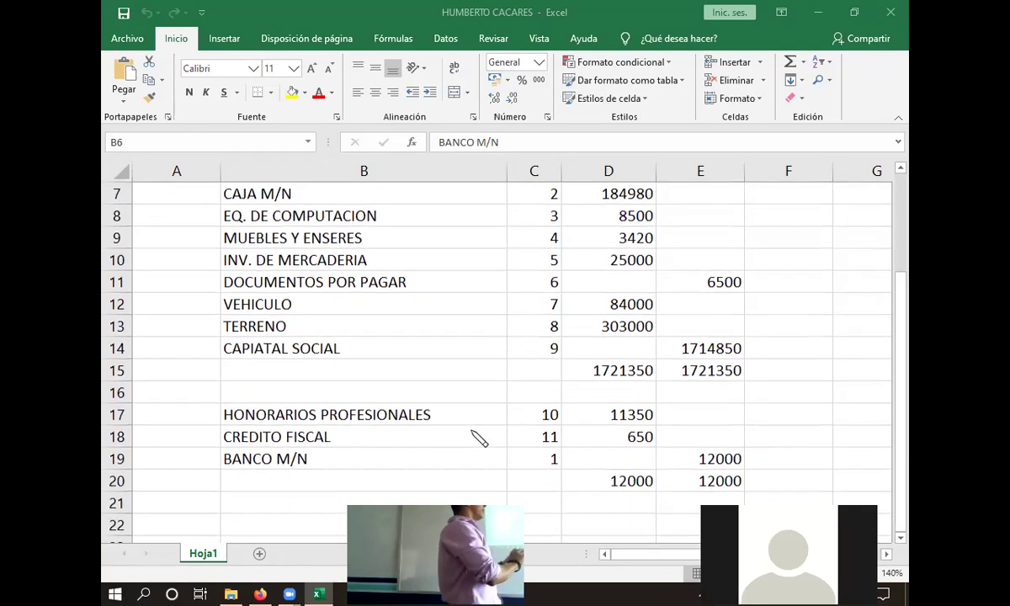
{"action": "scroll", "coordinate": [479, 438], "scroll_direction": "up", "scroll_amount": 1}
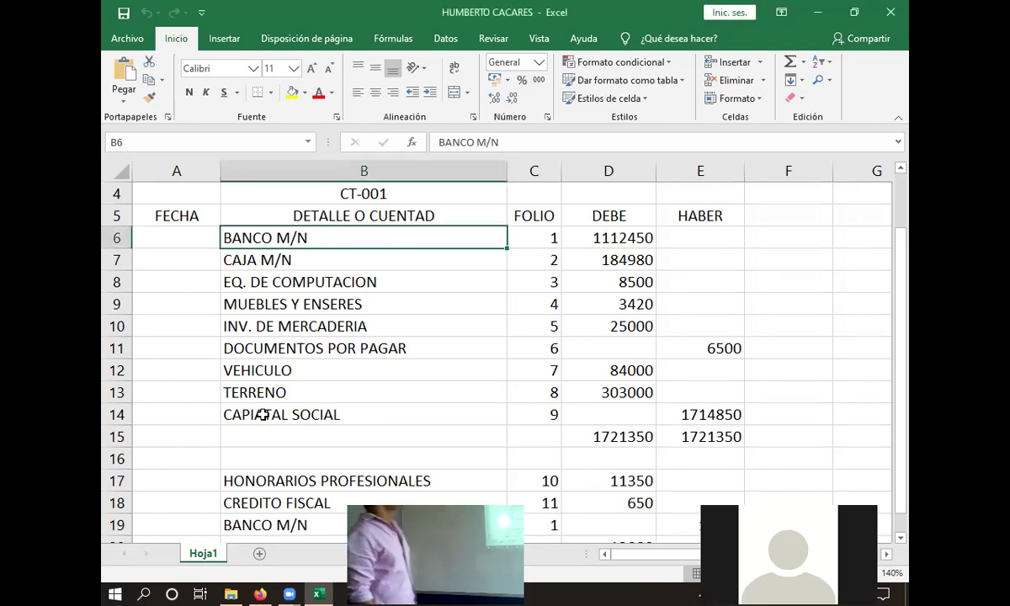
Step: Correct the misspelled account name in cell B14 to CAPITAL SOCIAL
{"action": "left_click", "coordinate": [266, 415]}
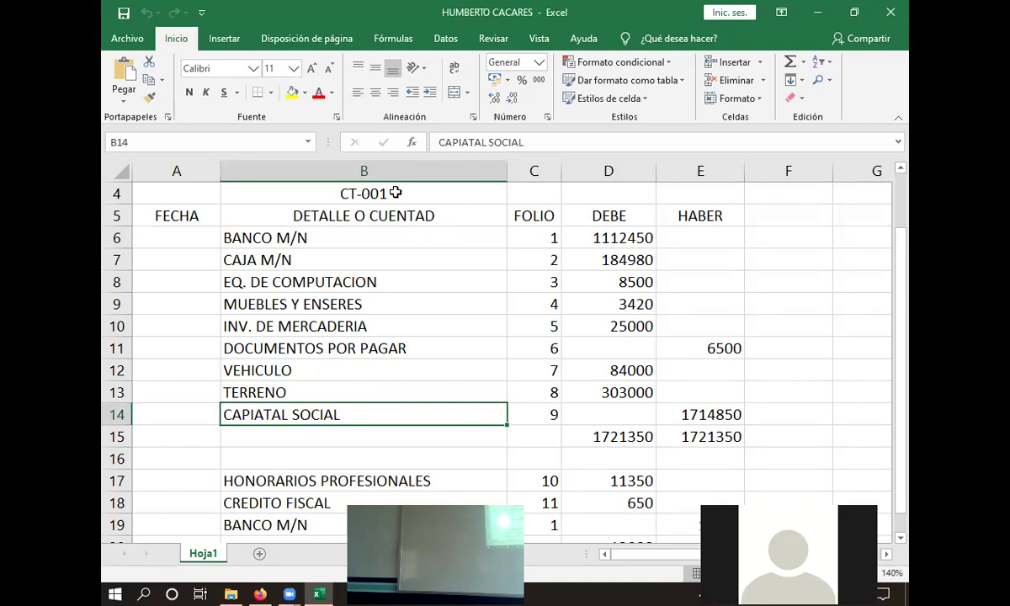
{"action": "left_click", "coordinate": [470, 143]}
{"action": "key", "text": "BackSpace"}
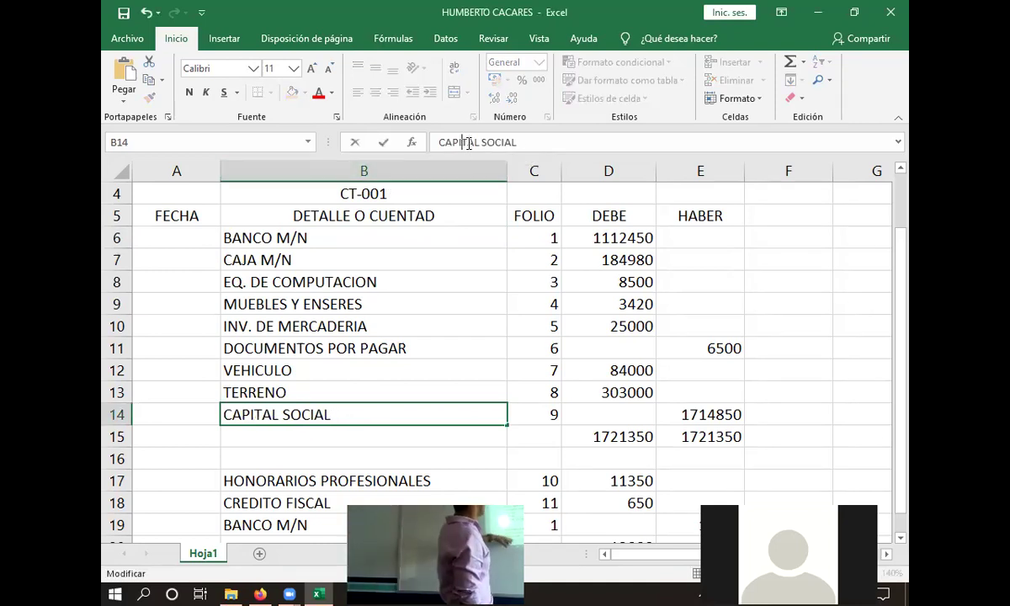
{"action": "left_click", "coordinate": [390, 395]}
{"action": "scroll", "coordinate": [391, 400], "scroll_direction": "down", "scroll_amount": 2}
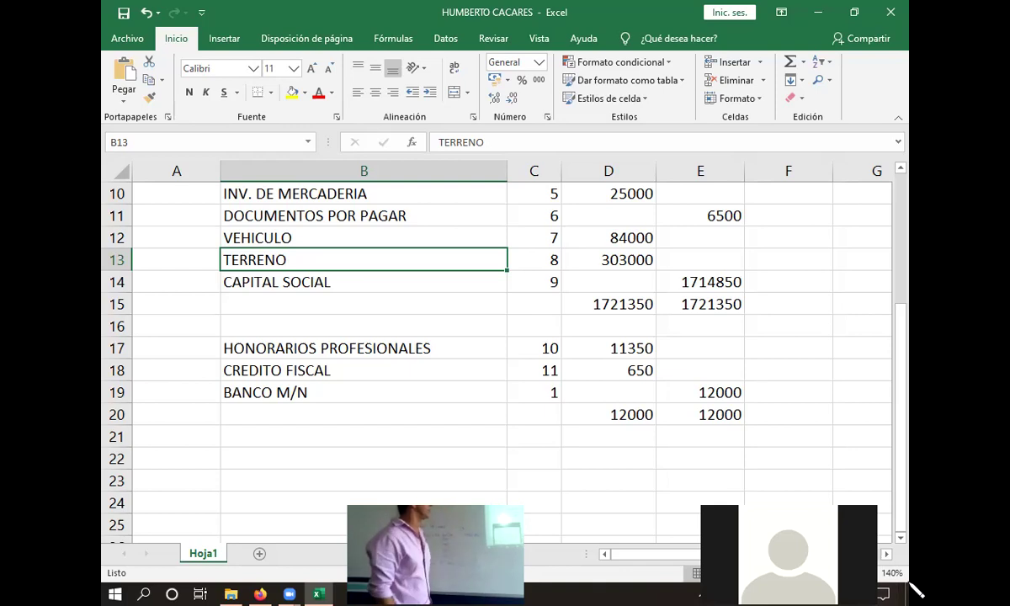
Step: Check the 1 August transaction in the browser statement, return to Excel and inspect the formulas behind the CREDITO FISCAL and HONORARIOS PROFESIONALES amounts
{"action": "left_click", "coordinate": [262, 548]}
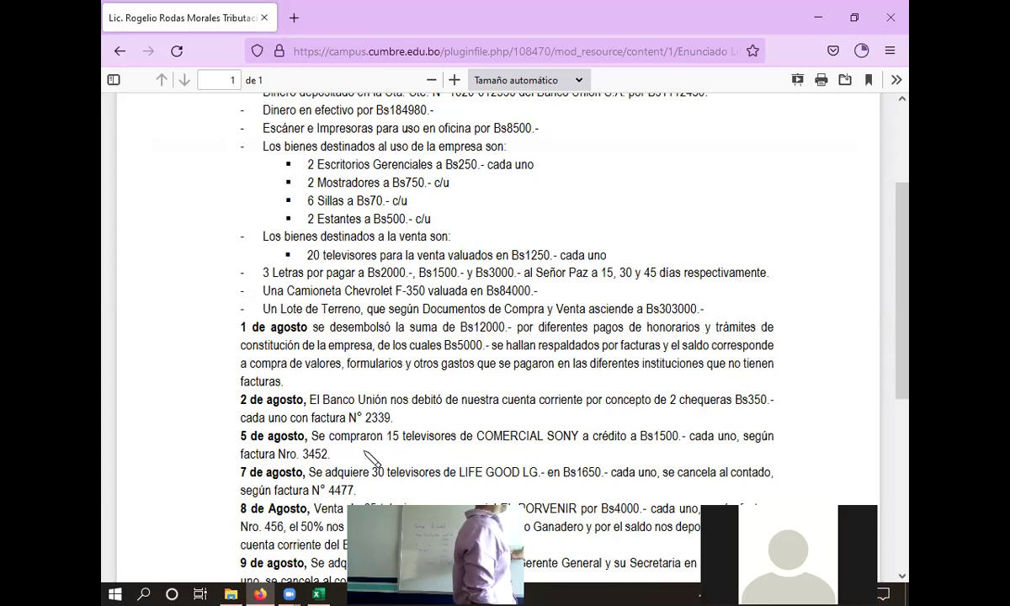
{"action": "left_click", "coordinate": [320, 593]}
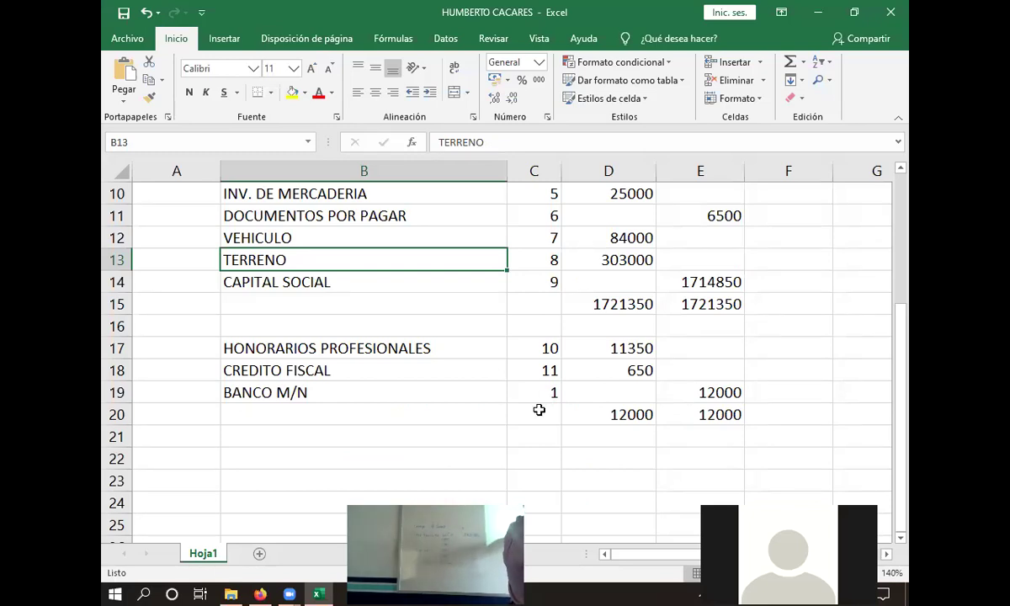
{"action": "double_click", "coordinate": [598, 367]}
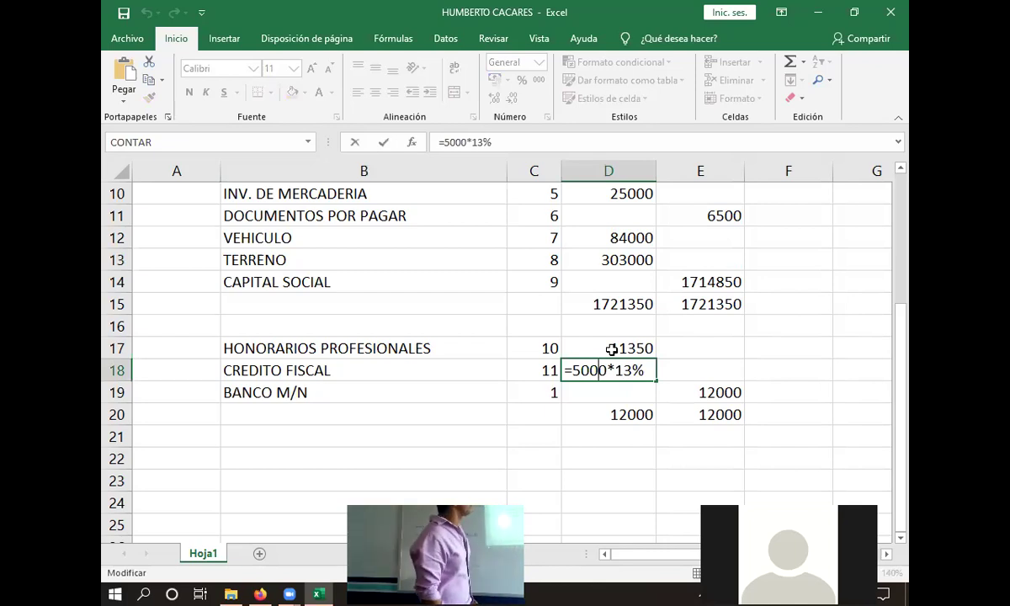
{"action": "left_click", "coordinate": [612, 349]}
{"action": "type", "text": "=+E19-D18"}
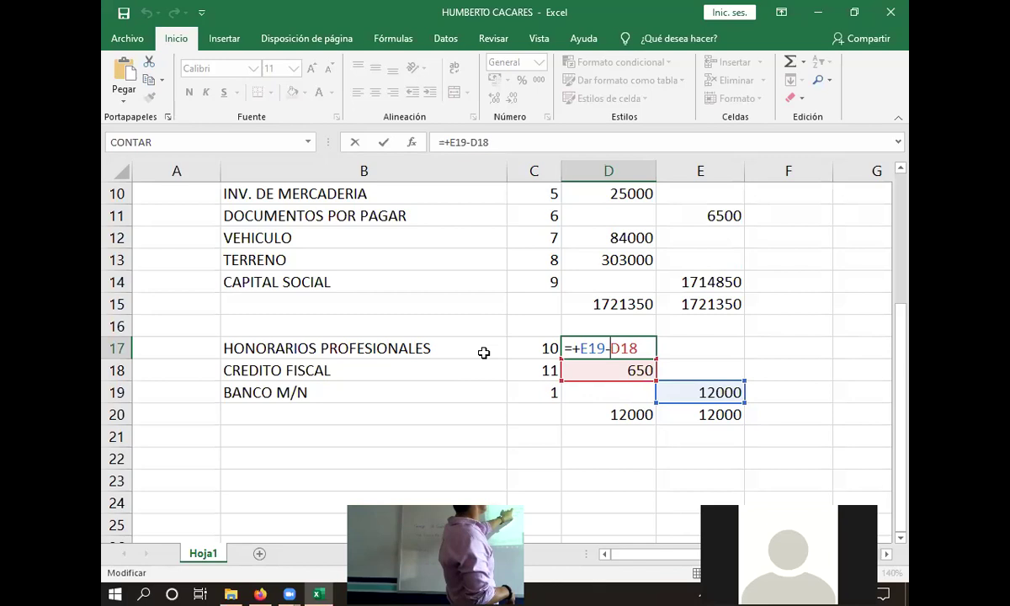
{"action": "left_click", "coordinate": [417, 328]}
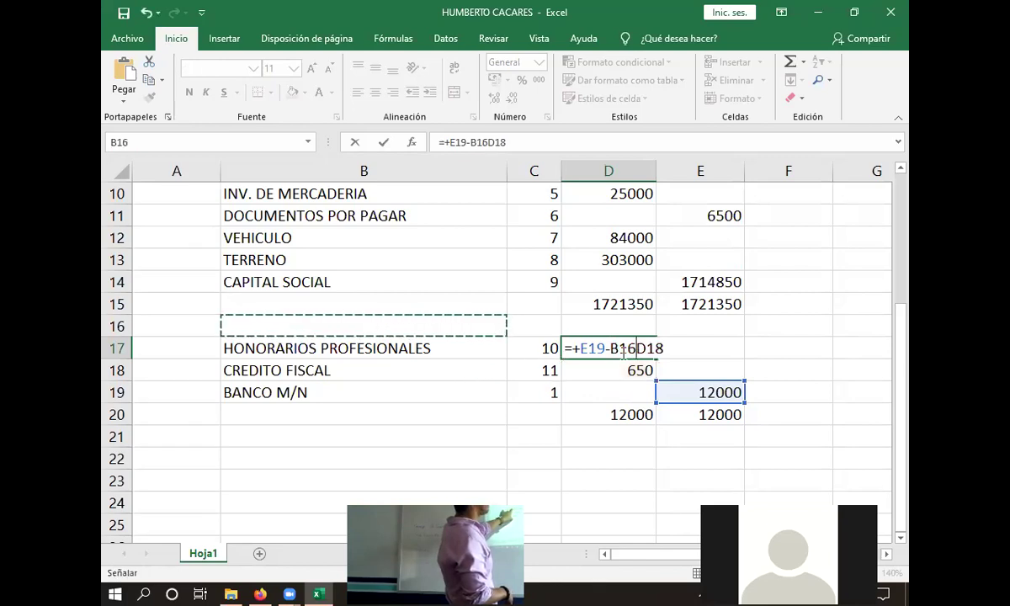
{"action": "left_click", "coordinate": [687, 353]}
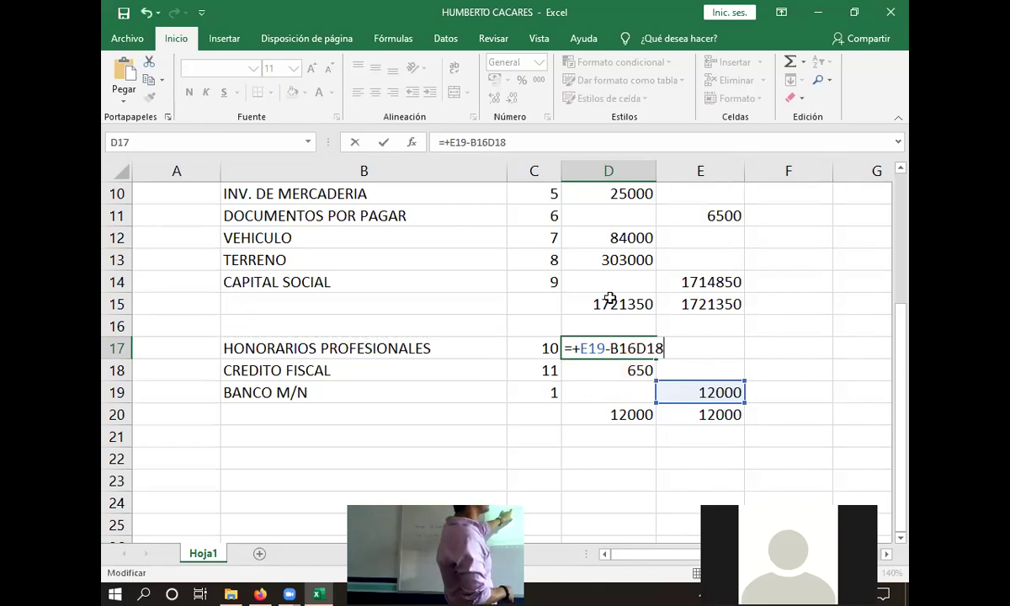
{"action": "key", "text": "Return"}
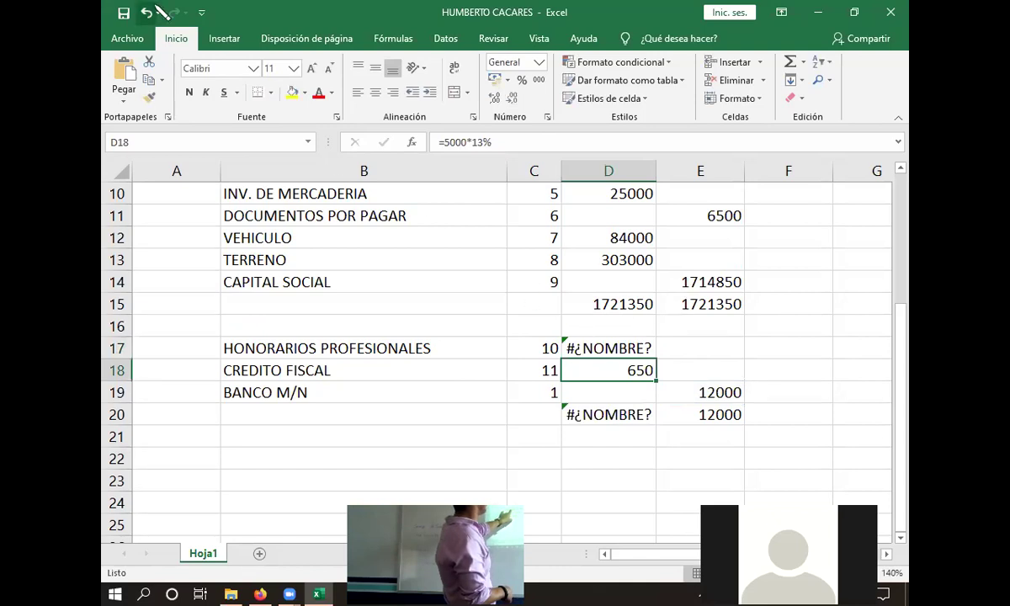
{"action": "left_click", "coordinate": [148, 13]}
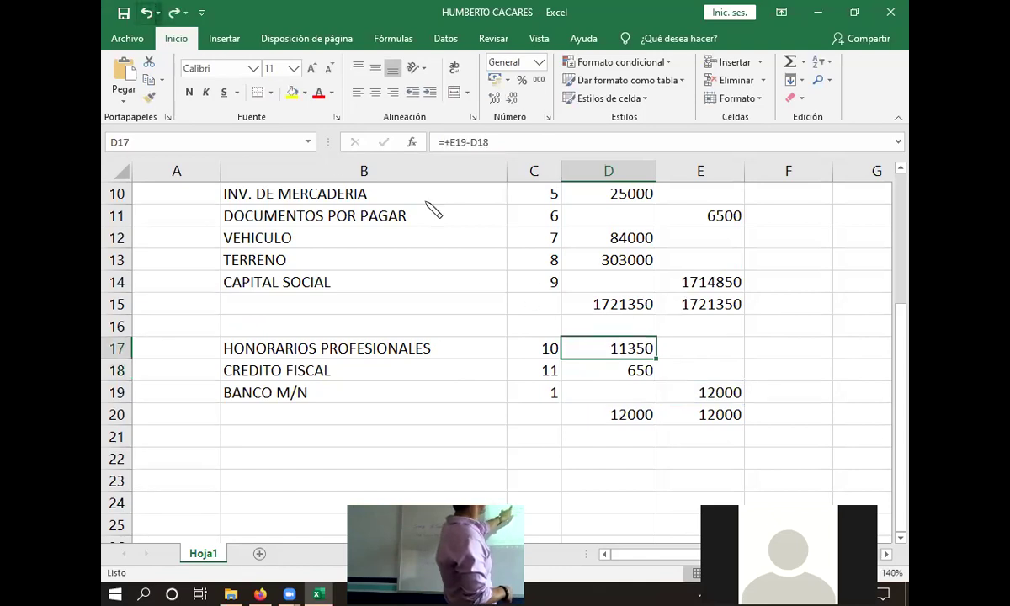
Step: Enter the voucher heading CE-001 in cell B16, above HONORARIOS PROFESIONALES
{"action": "left_click", "coordinate": [380, 319]}
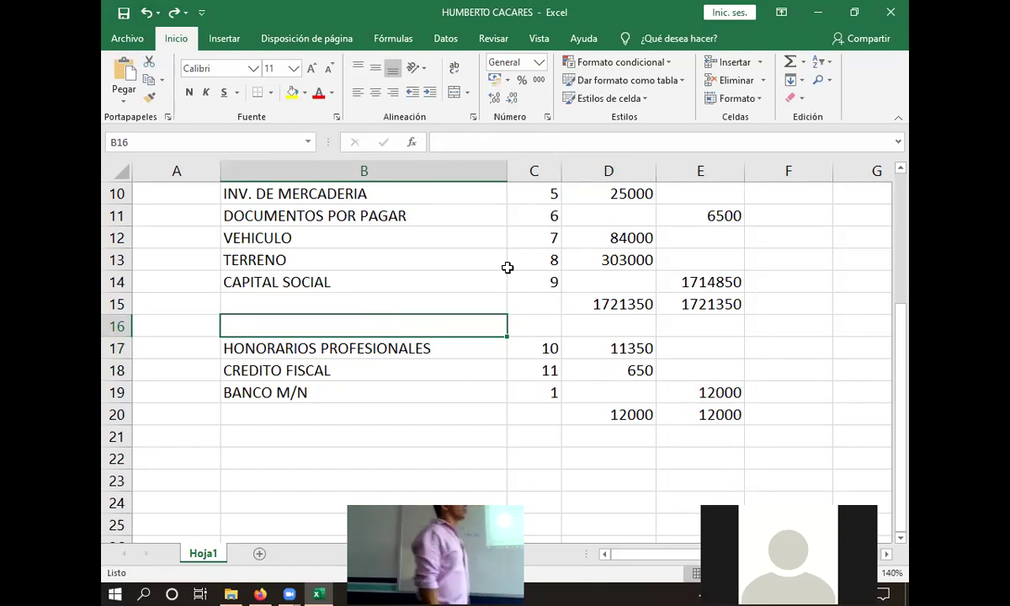
{"action": "type", "text": "ce"}
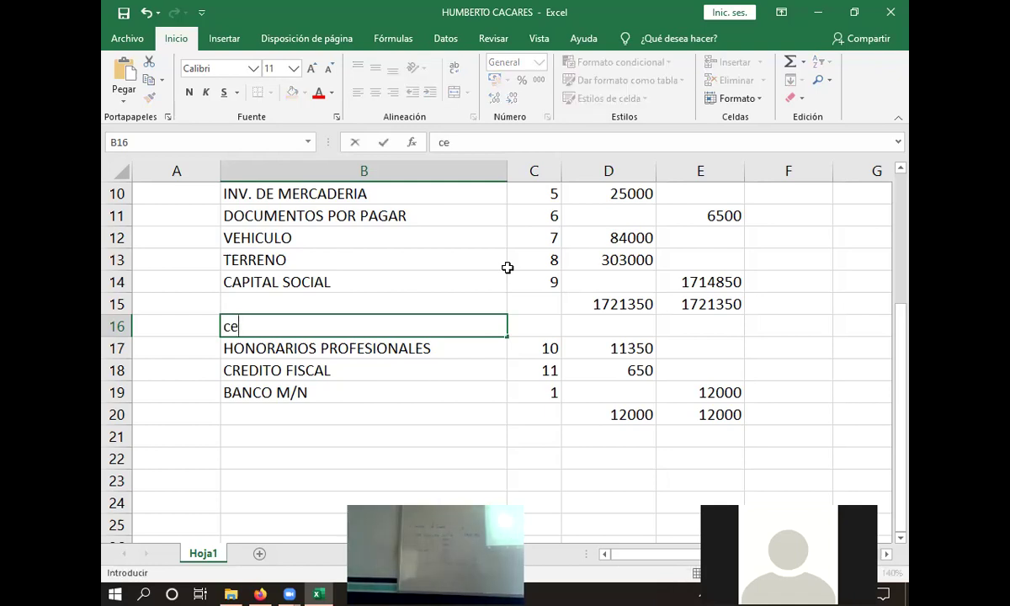
{"action": "key", "text": "BackSpace"}
{"action": "key", "text": "BackSpace"}
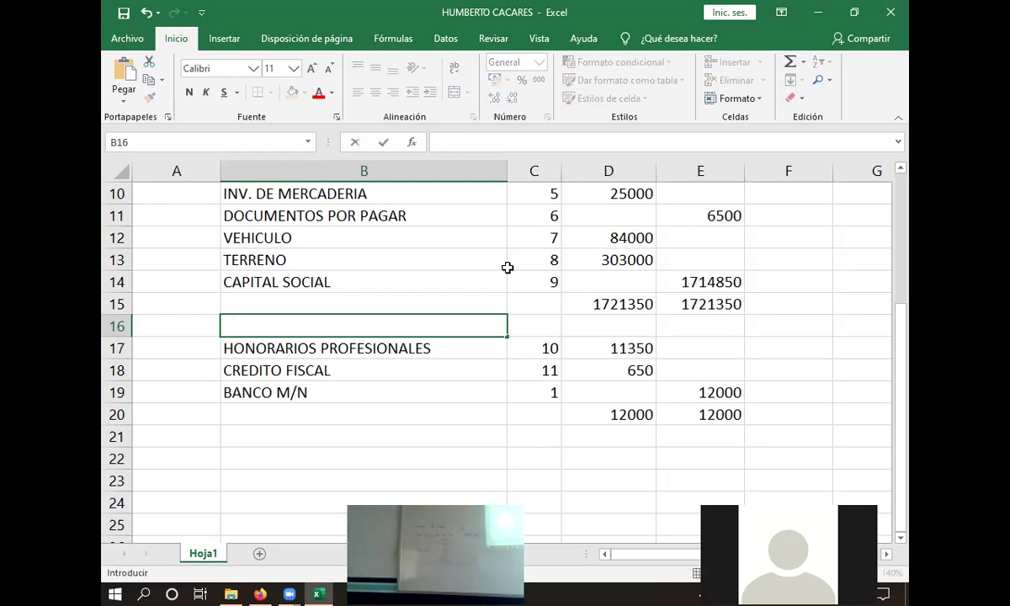
{"action": "type", "text": "CE-001"}
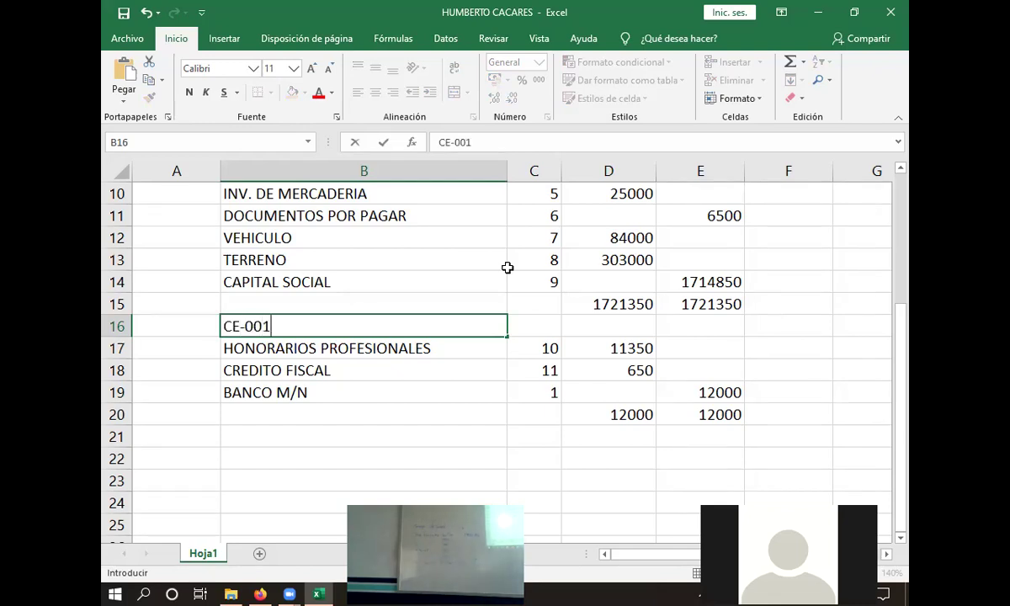
{"action": "key", "text": "Return"}
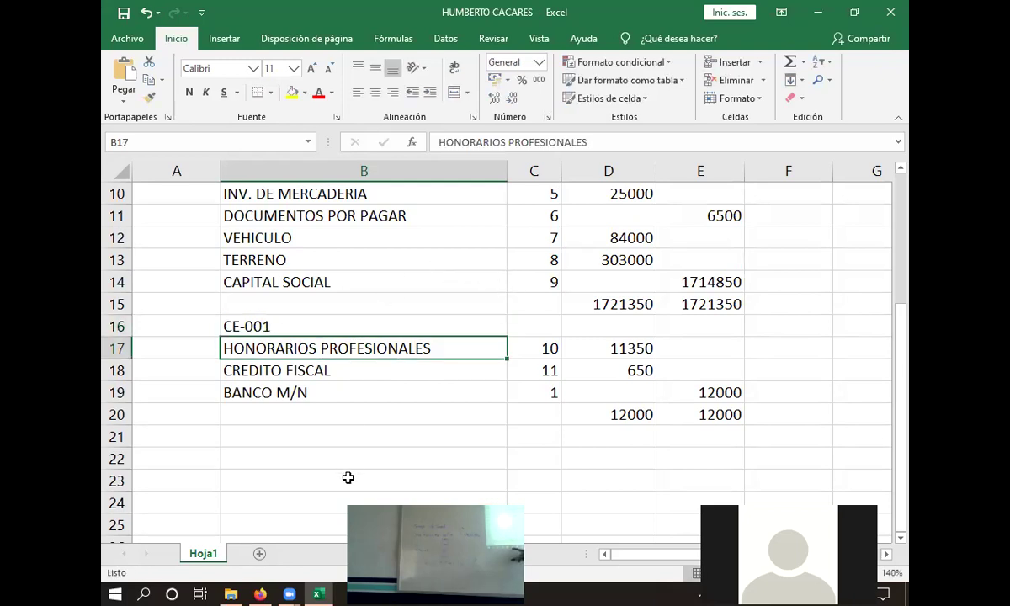
Step: Centre the CE-001 heading horizontally within cell B16
{"action": "left_click", "coordinate": [318, 330]}
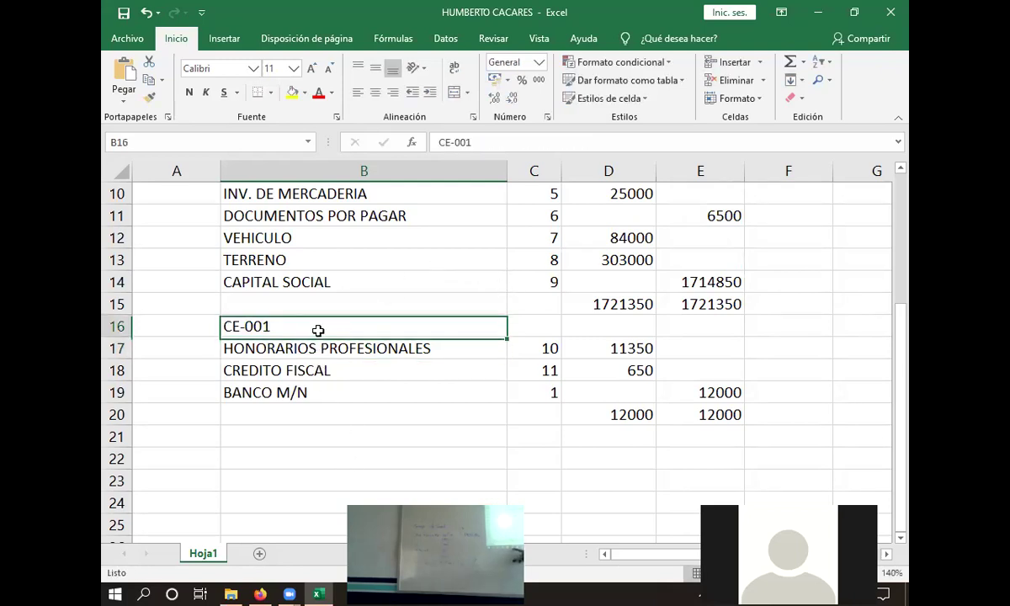
{"action": "left_click", "coordinate": [376, 91]}
{"action": "left_click", "coordinate": [347, 355]}
{"action": "left_click", "coordinate": [361, 395]}
{"action": "left_click", "coordinate": [363, 414]}
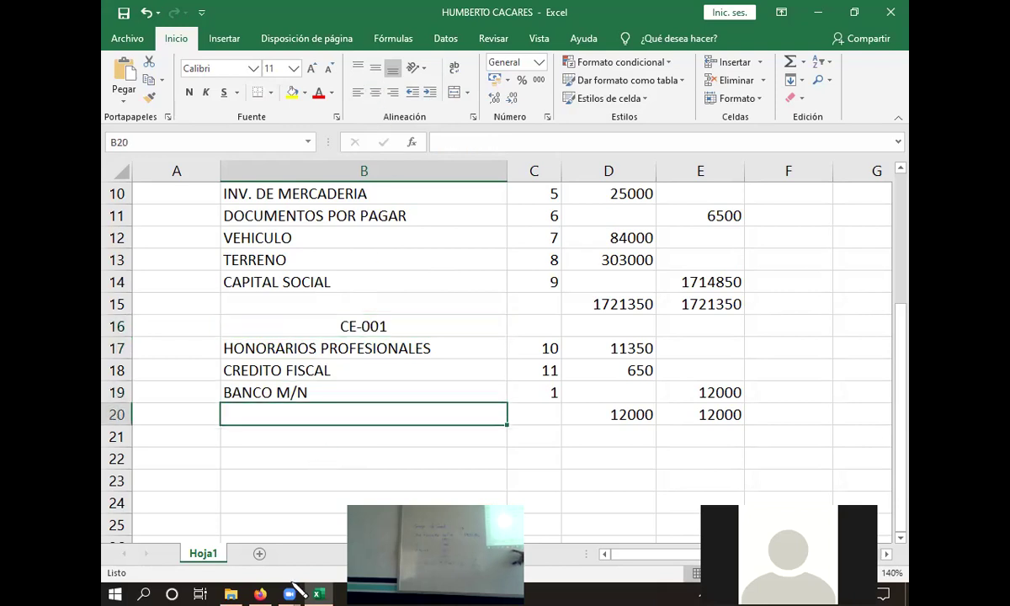
Step: Switch to the browser and read the August transactions from the 2 August checkbook debit through to the final tax instructions
{"action": "scroll", "coordinate": [384, 439], "scroll_direction": "down", "scroll_amount": 2}
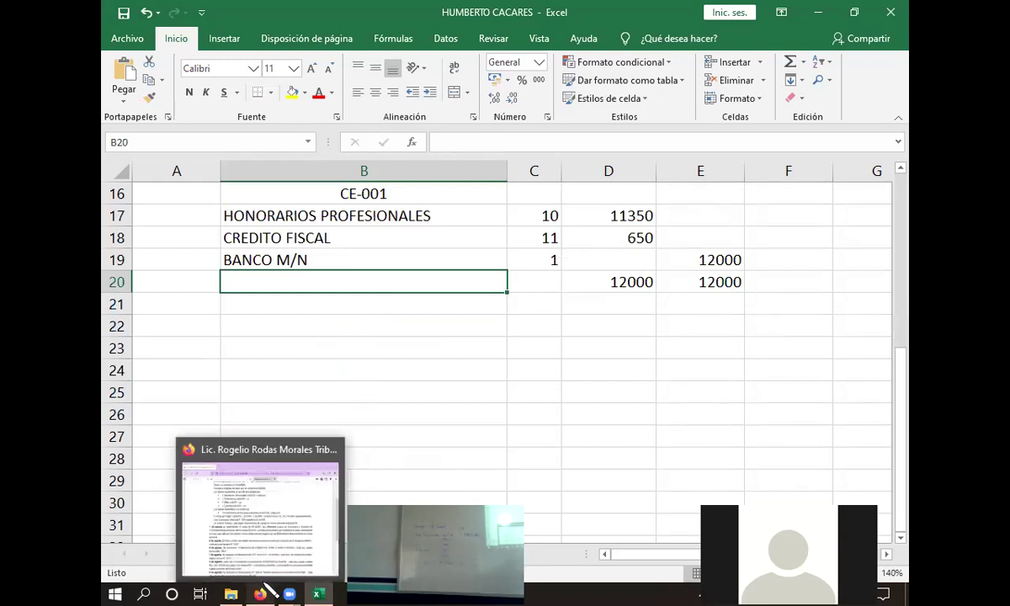
{"action": "left_click", "coordinate": [267, 592]}
{"action": "scroll", "coordinate": [319, 396], "scroll_direction": "down", "scroll_amount": 1}
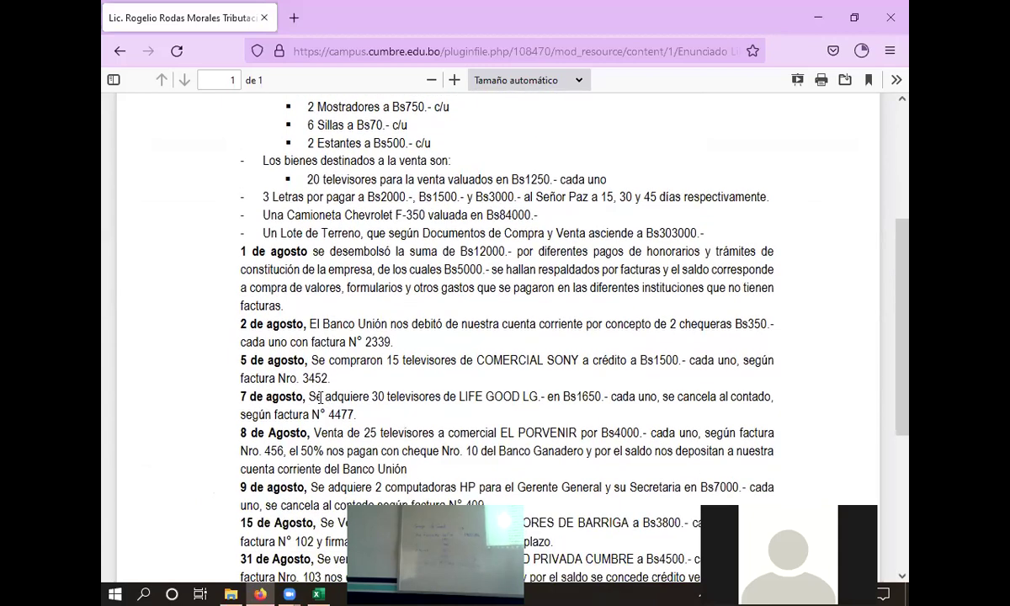
{"action": "scroll", "coordinate": [319, 396], "scroll_direction": "down", "scroll_amount": 2}
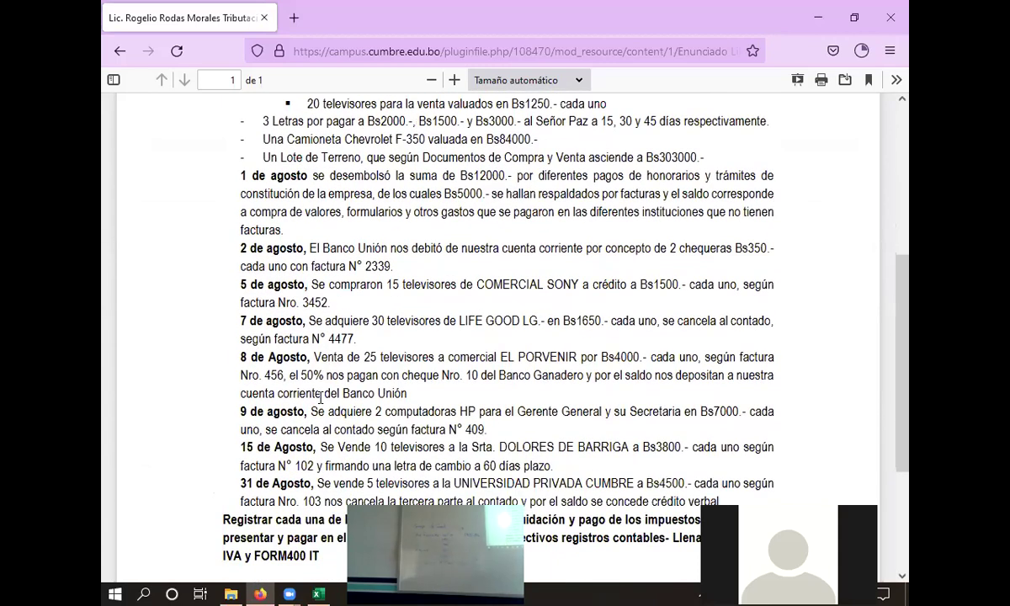
{"action": "scroll", "coordinate": [319, 397], "scroll_direction": "down", "scroll_amount": 2}
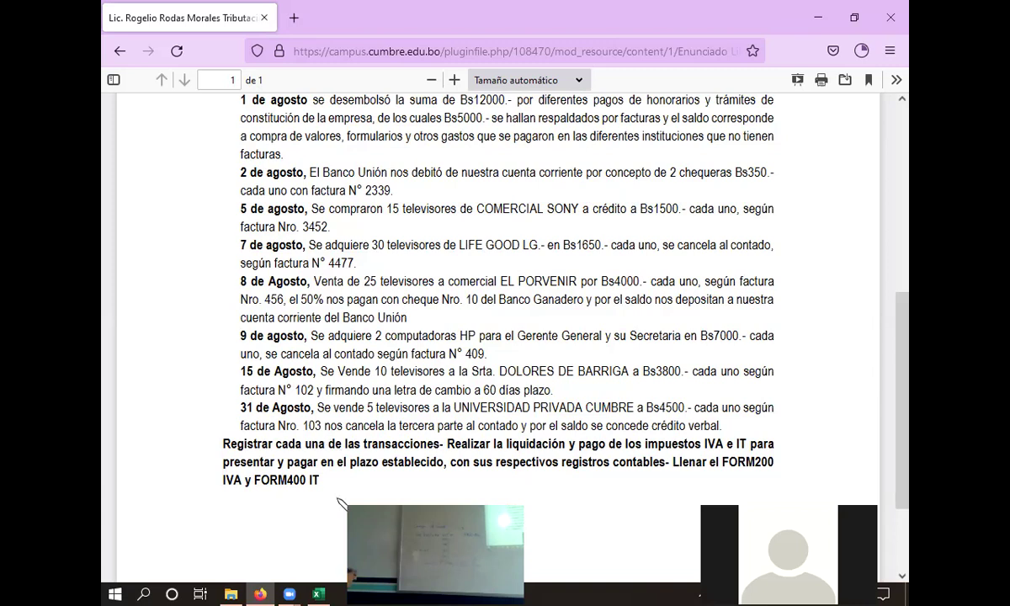
{"action": "left_click", "coordinate": [318, 591]}
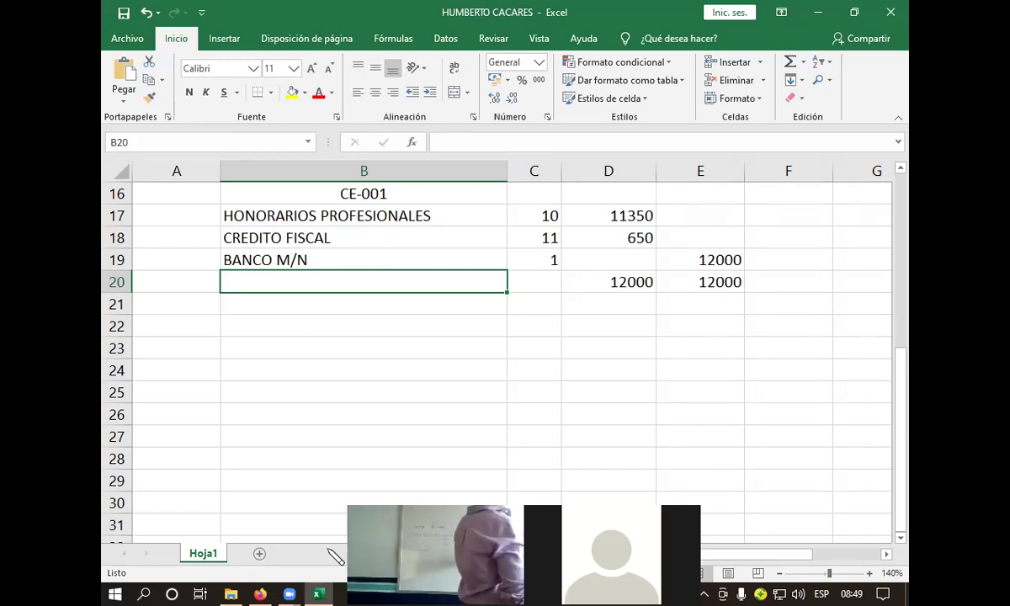
{"action": "left_click", "coordinate": [261, 593]}
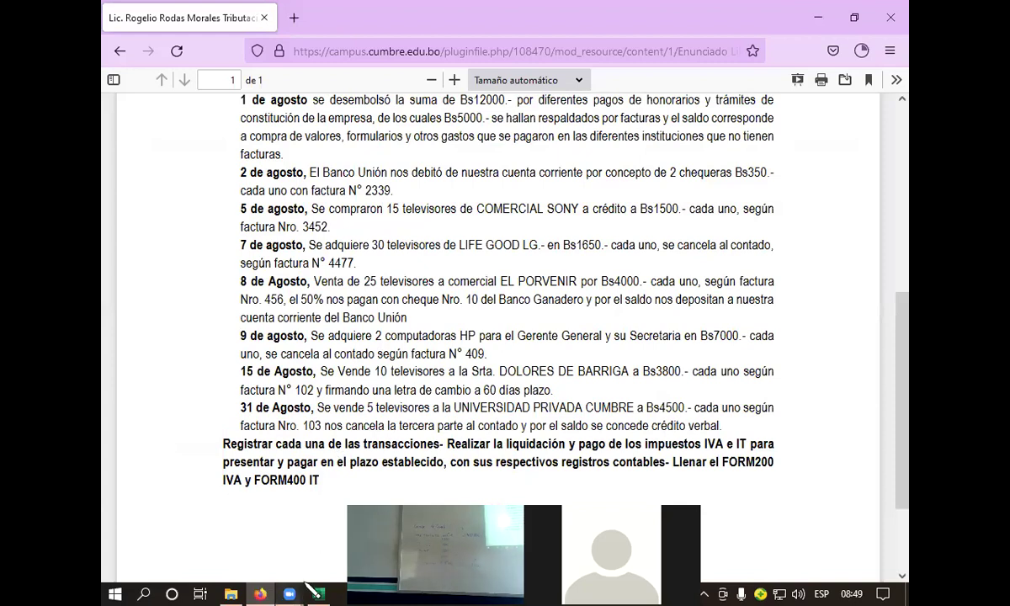
Step: Switch back to Excel and enter COMISIONES BANCARIAS as the first account of the 2 August entry in cell B22
{"action": "mouse_move", "coordinate": [318, 588]}
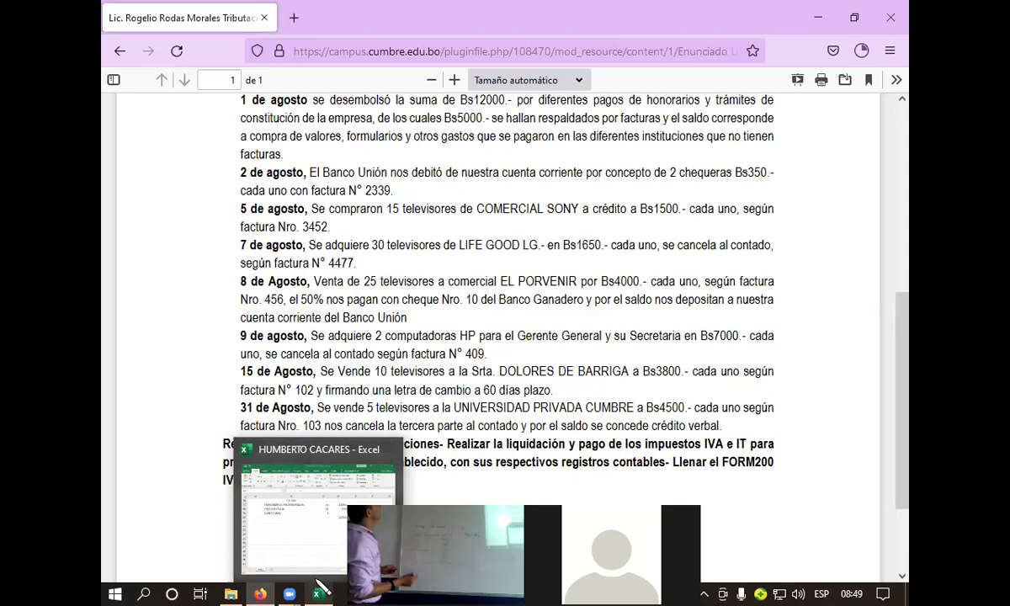
{"action": "left_click", "coordinate": [319, 585]}
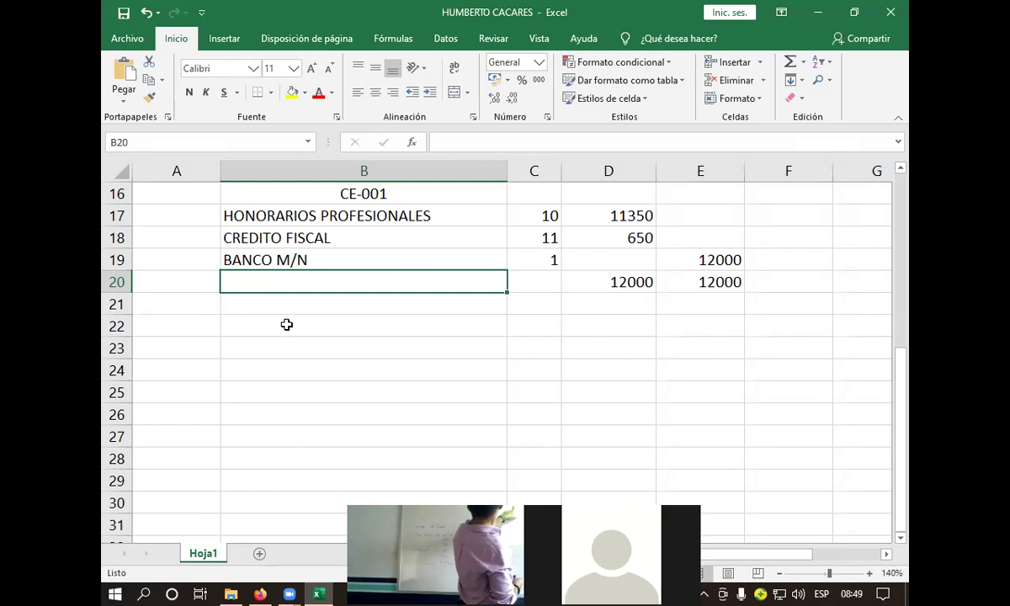
{"action": "left_click", "coordinate": [286, 324]}
{"action": "type", "text": "CO"}
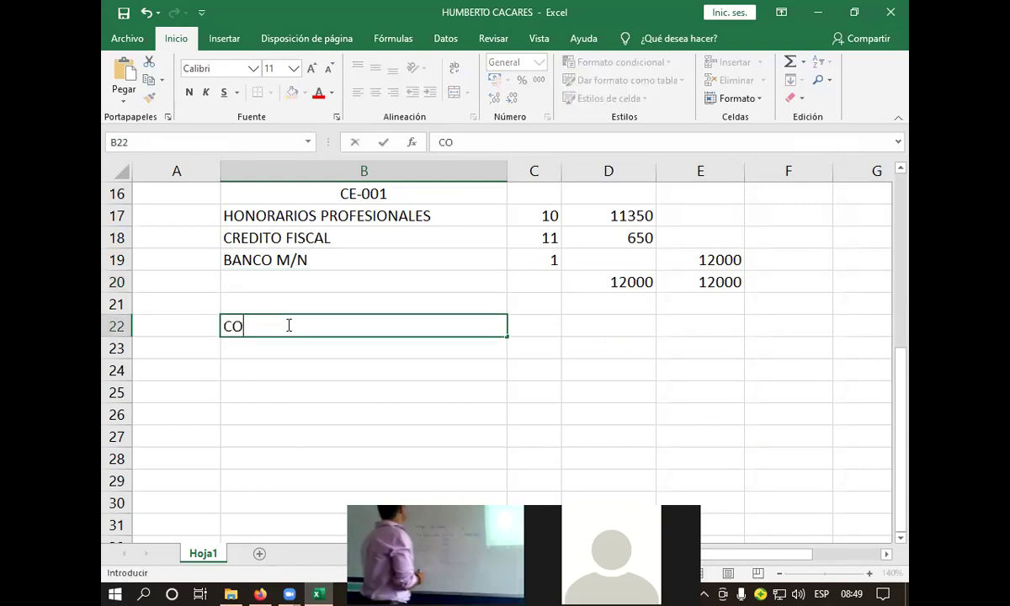
{"action": "type", "text": "MISIONE"}
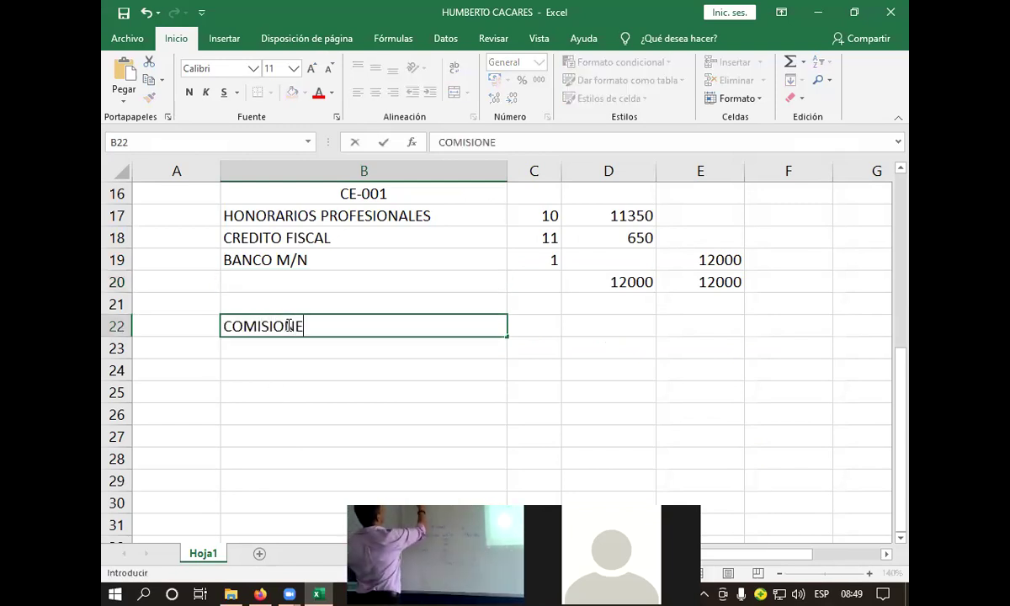
{"action": "type", "text": "S "}
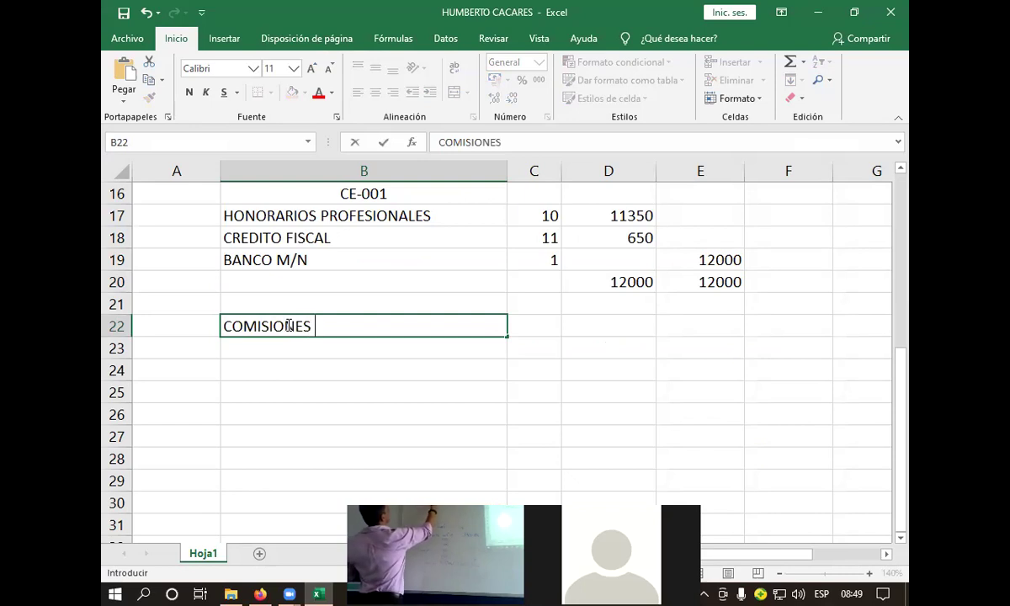
{"action": "type", "text": "BAN"}
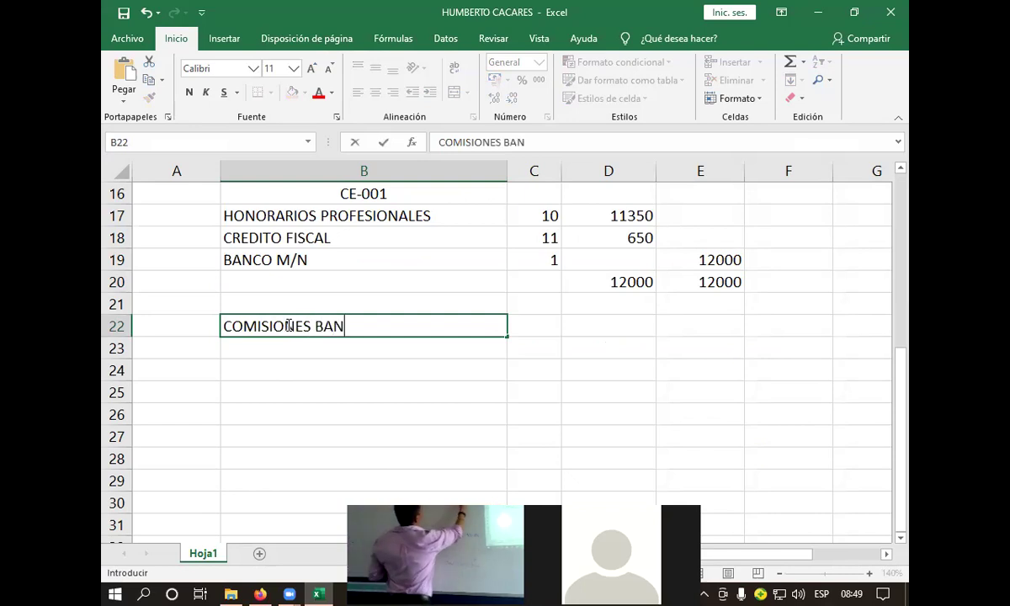
{"action": "type", "text": "CARIAS"}
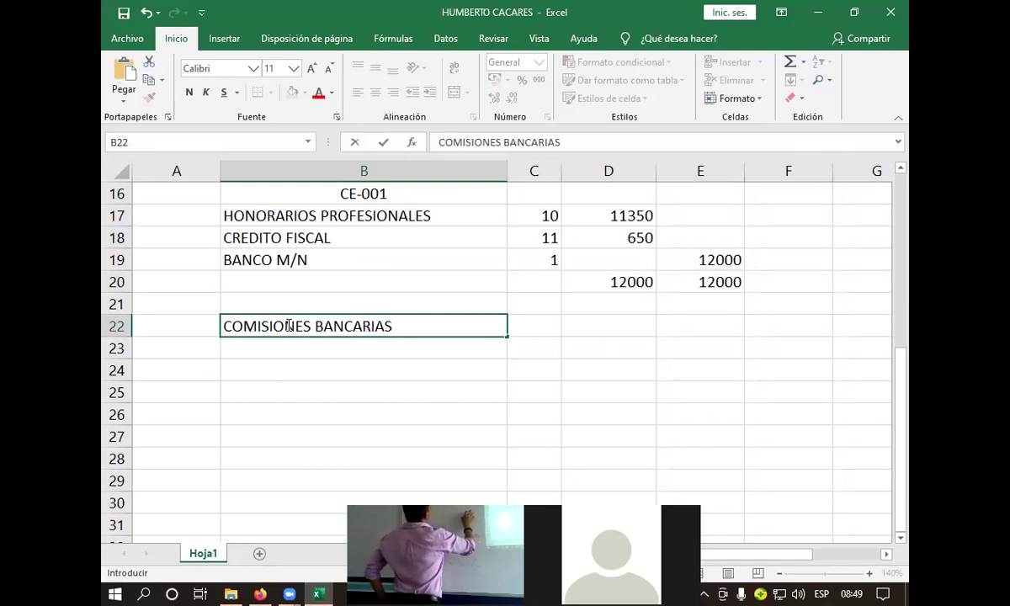
{"action": "key", "text": "Return"}
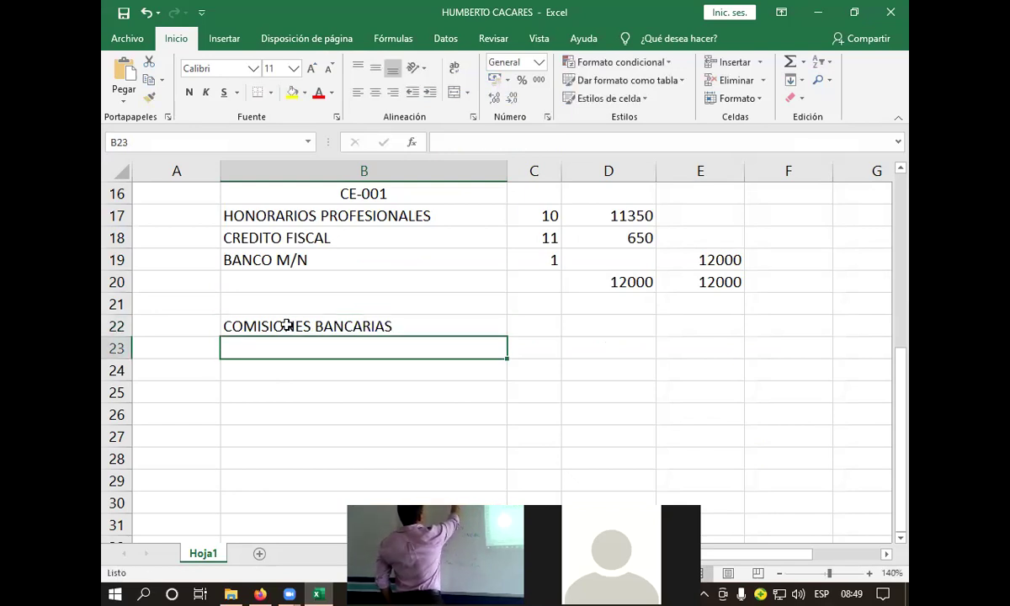
Step: Enter the accounts CREDITO FISCAL in B23 and BANCO M/N in B24, below COMISIONES BANCARIAS
{"action": "left_click", "coordinate": [287, 325]}
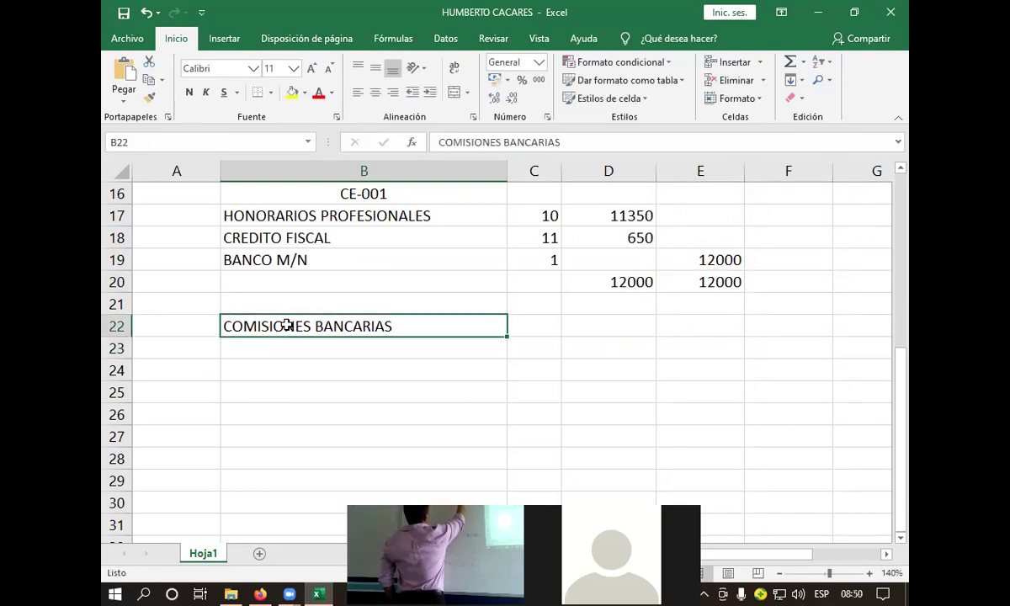
{"action": "key", "text": "Return"}
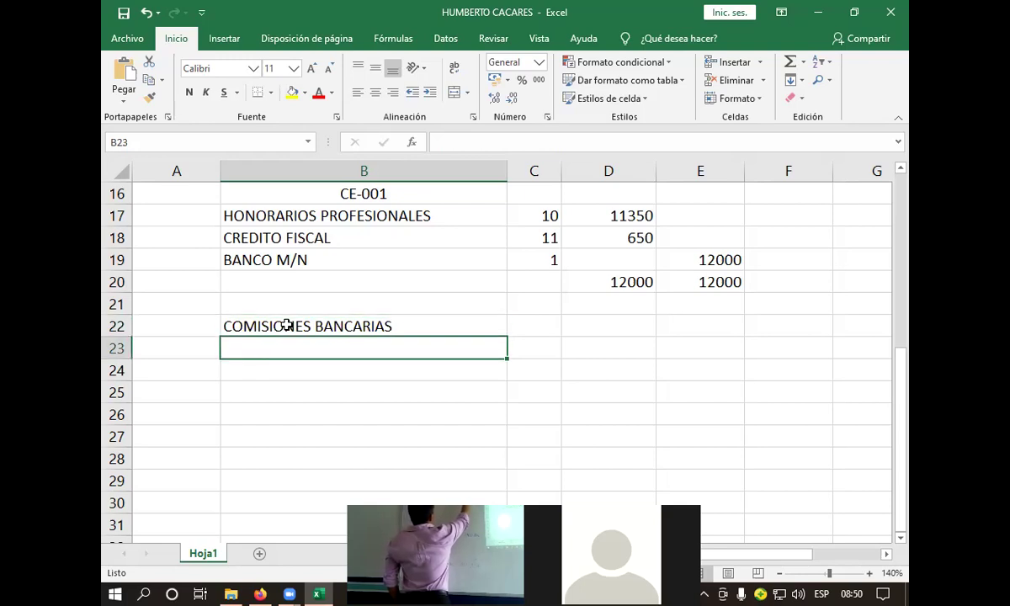
{"action": "type", "text": "CRE"}
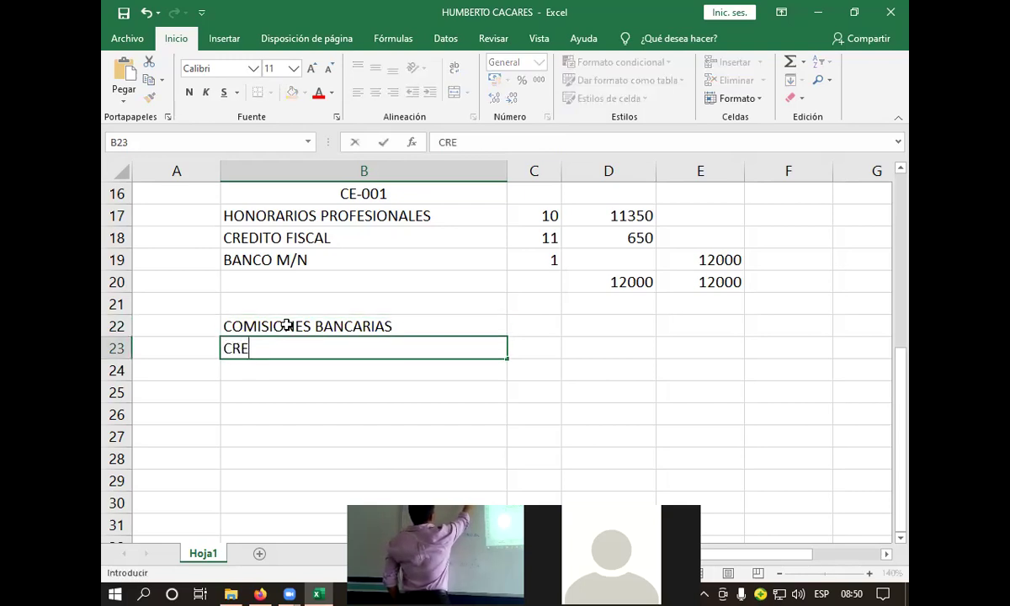
{"action": "type", "text": "DITO FISCAL"}
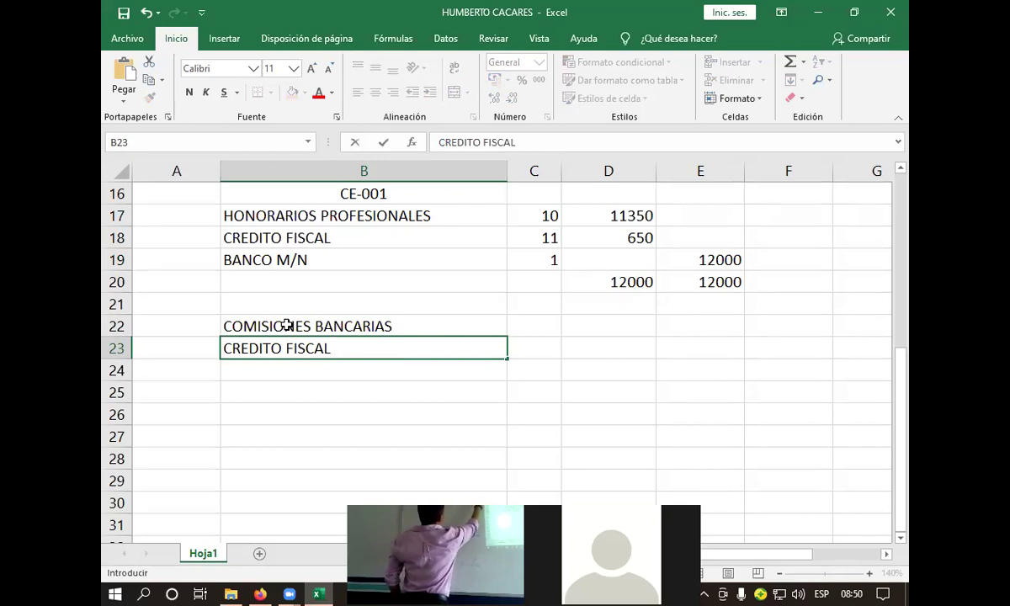
{"action": "key", "text": "Return"}
{"action": "type", "text": "BANCO"}
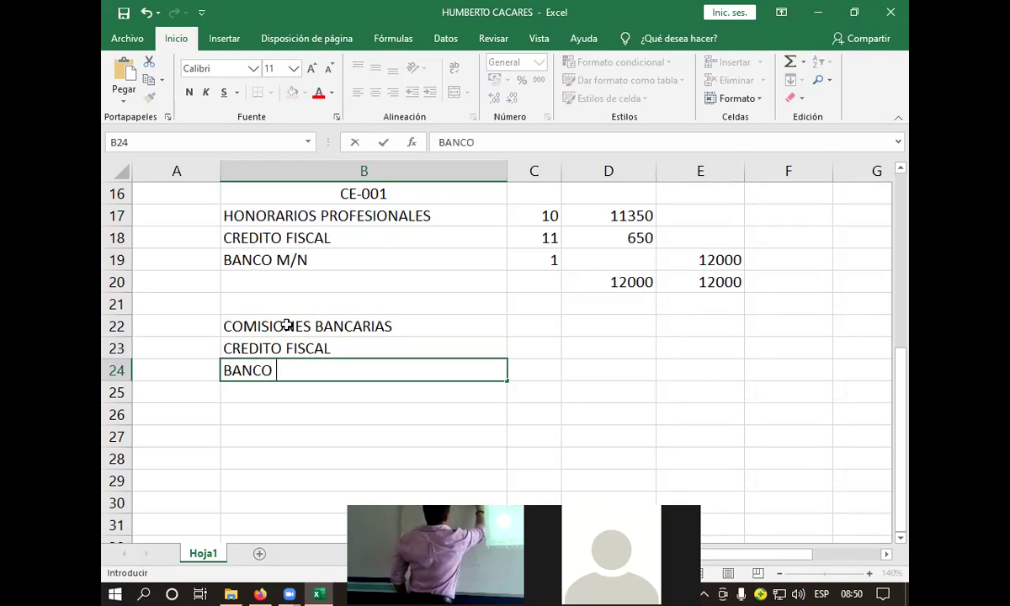
{"action": "type", "text": " M"}
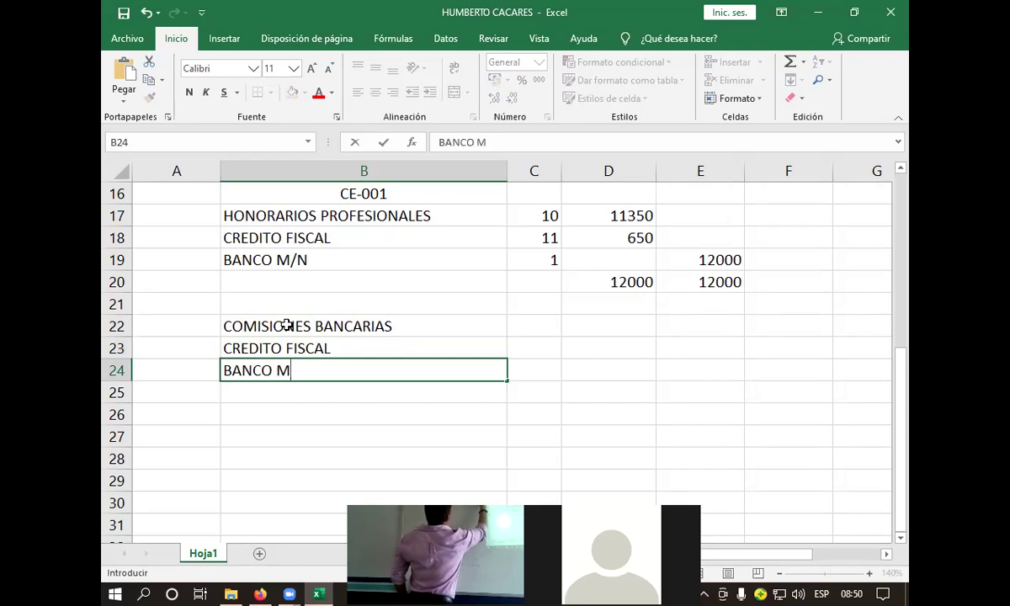
{"action": "type", "text": "/N"}
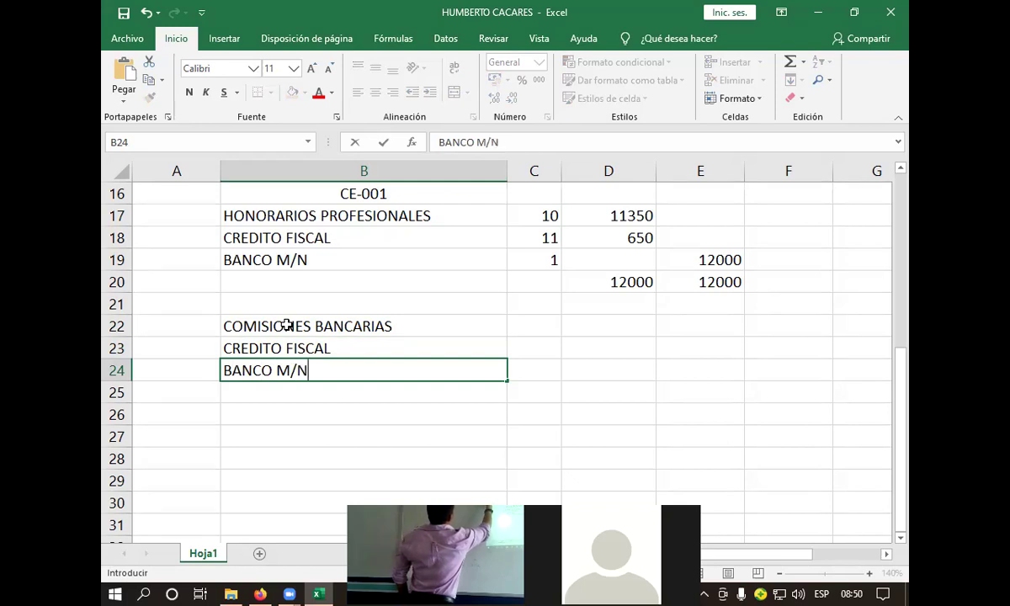
{"action": "key", "text": "Tab"}
Step: Fill in the account codes in C22:C24: 12 for COMISIONES BANCARIAS, 11 for CREDITO FISCAL and 1 for BANCO M/N
{"action": "key", "text": "Up"}
{"action": "key", "text": "Up"}
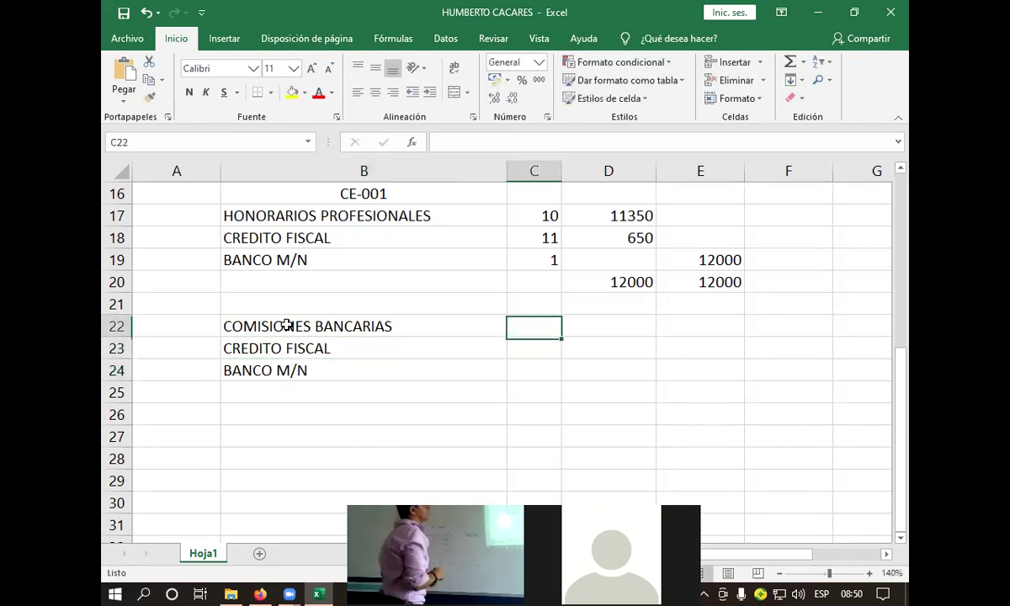
{"action": "key", "text": "Right"}
{"action": "key", "text": "Left"}
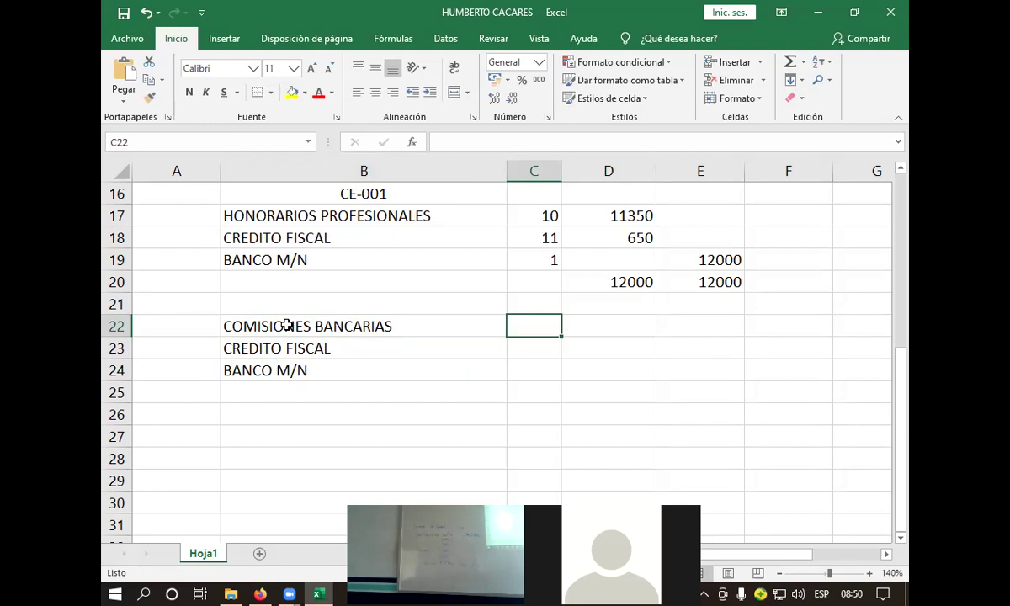
{"action": "type", "text": "12"}
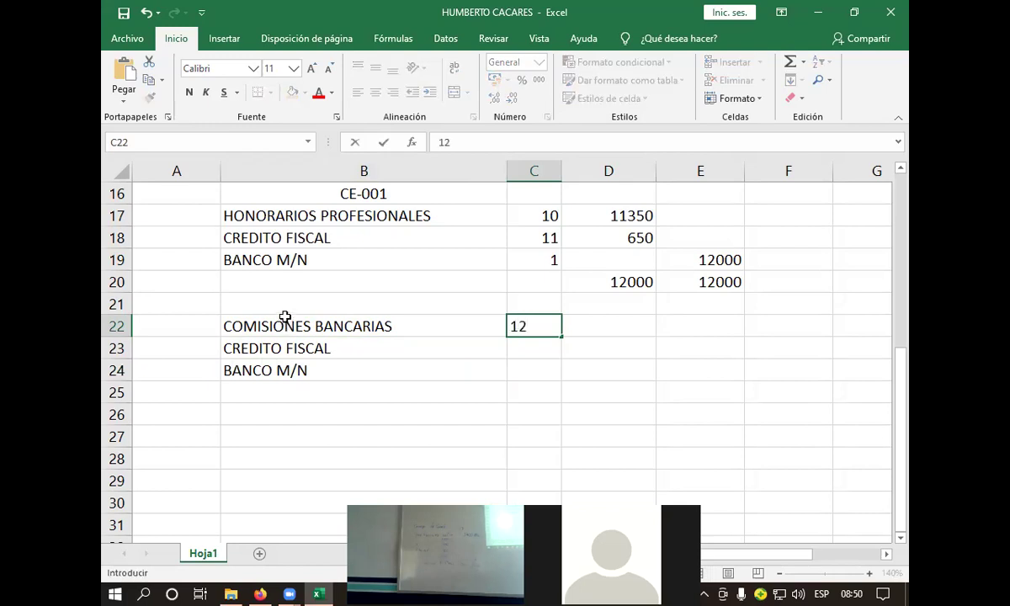
{"action": "key", "text": "Return"}
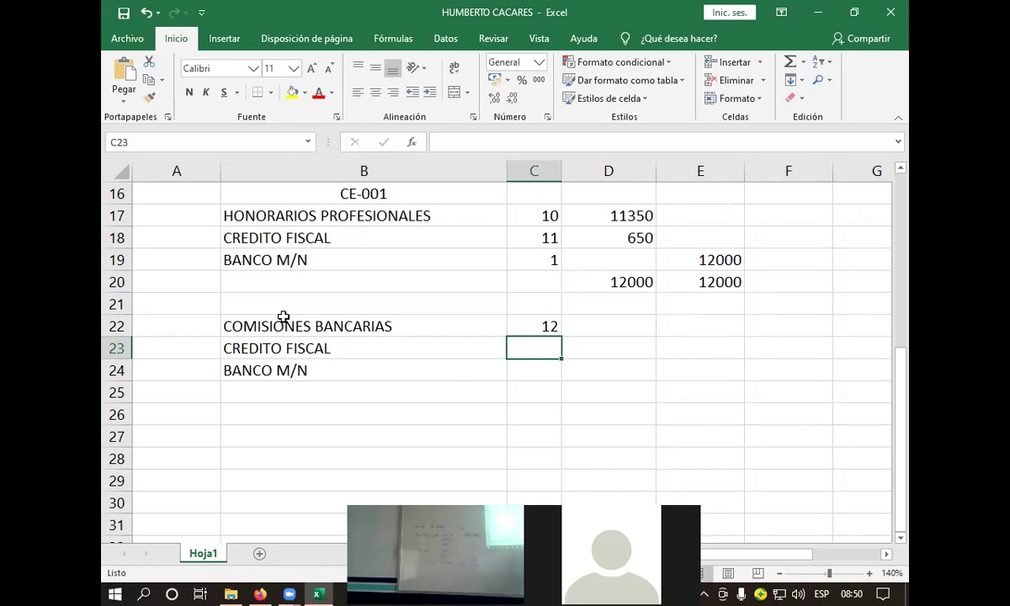
{"action": "type", "text": "11"}
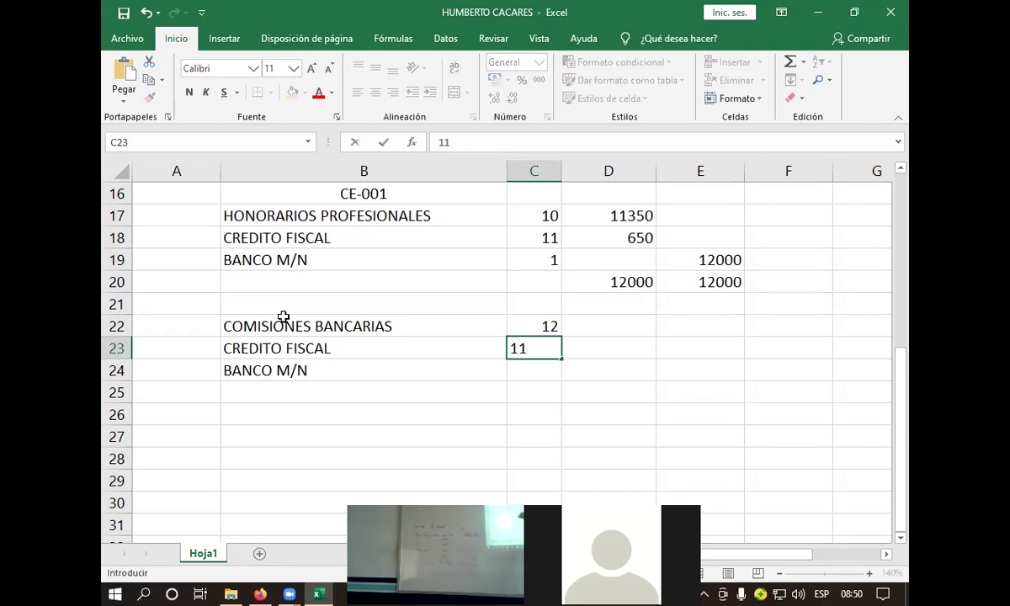
{"action": "key", "text": "Return"}
{"action": "type", "text": "1"}
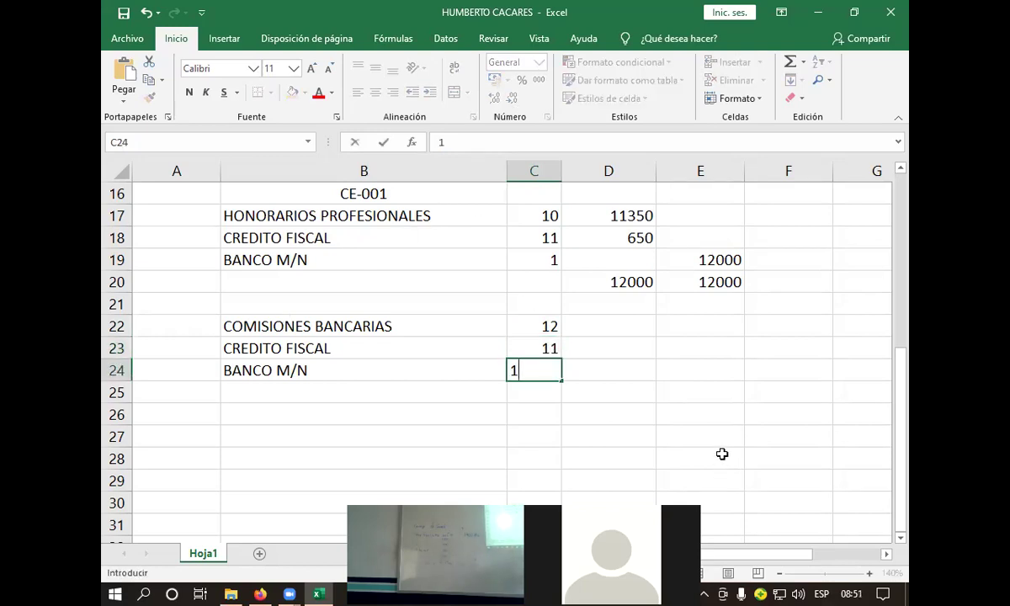
{"action": "left_click", "coordinate": [611, 341]}
Step: Calculate the COMISIONES BANCARIAS debit amount in D22 with the formula +(350*2)*87%
{"action": "left_click", "coordinate": [611, 329]}
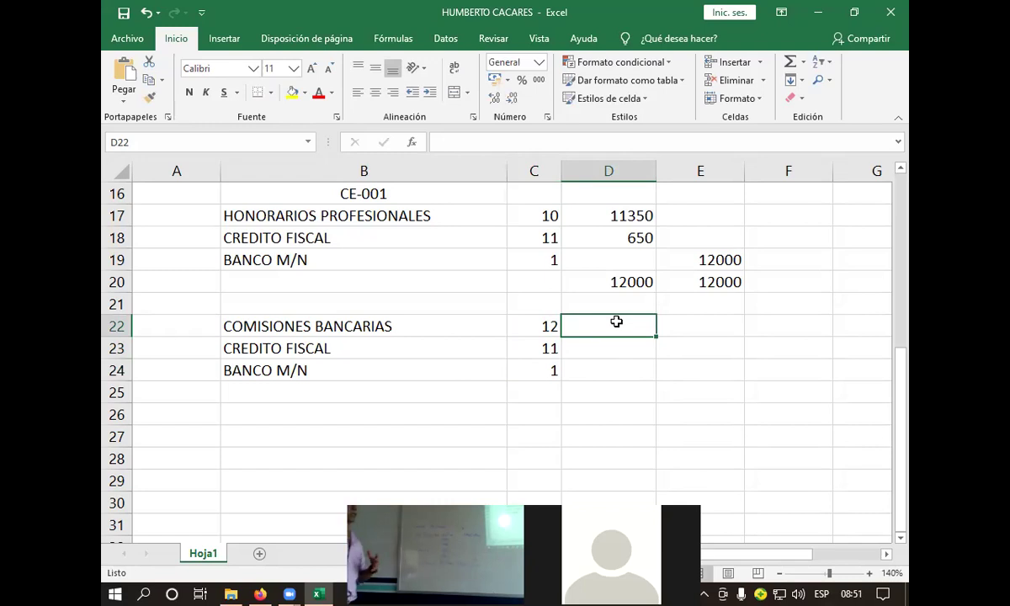
{"action": "type", "text": "+350*2"}
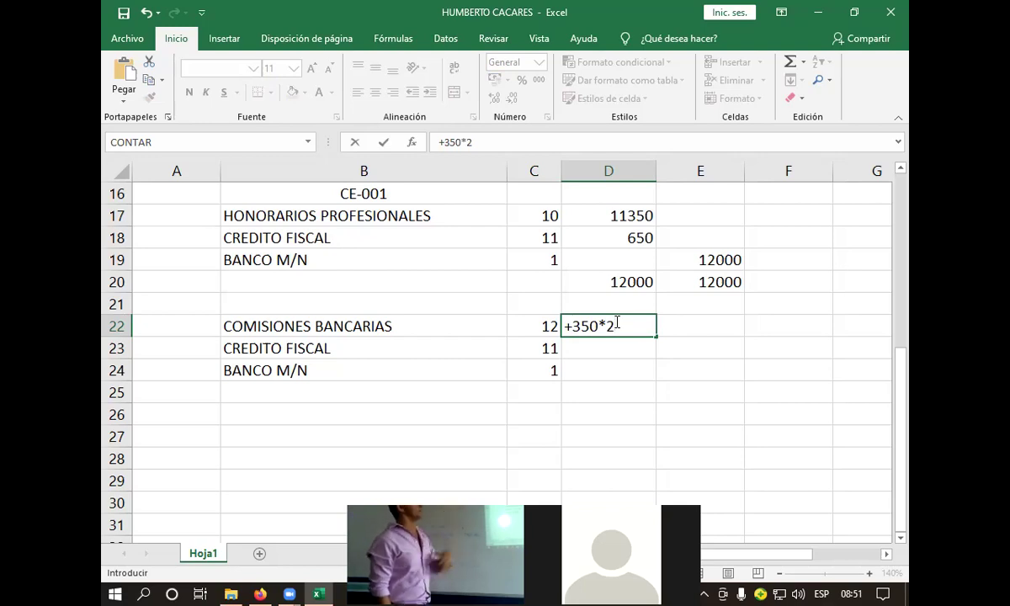
{"action": "key", "text": "BackSpace"}
{"action": "key", "text": "BackSpace"}
{"action": "key", "text": "BackSpace"}
{"action": "key", "text": "BackSpace"}
{"action": "key", "text": "BackSpace"}
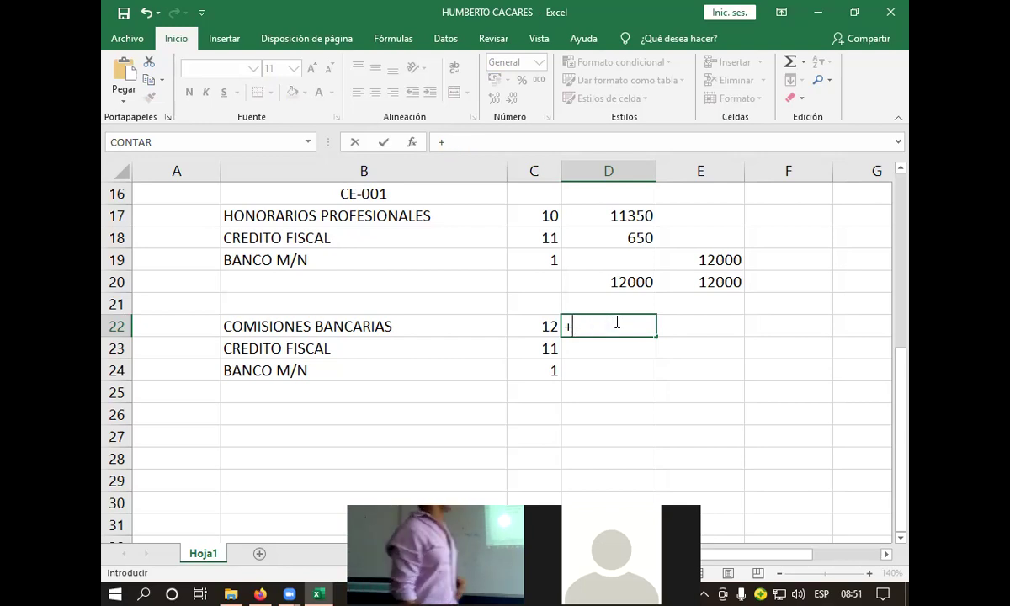
{"action": "type", "text": "("}
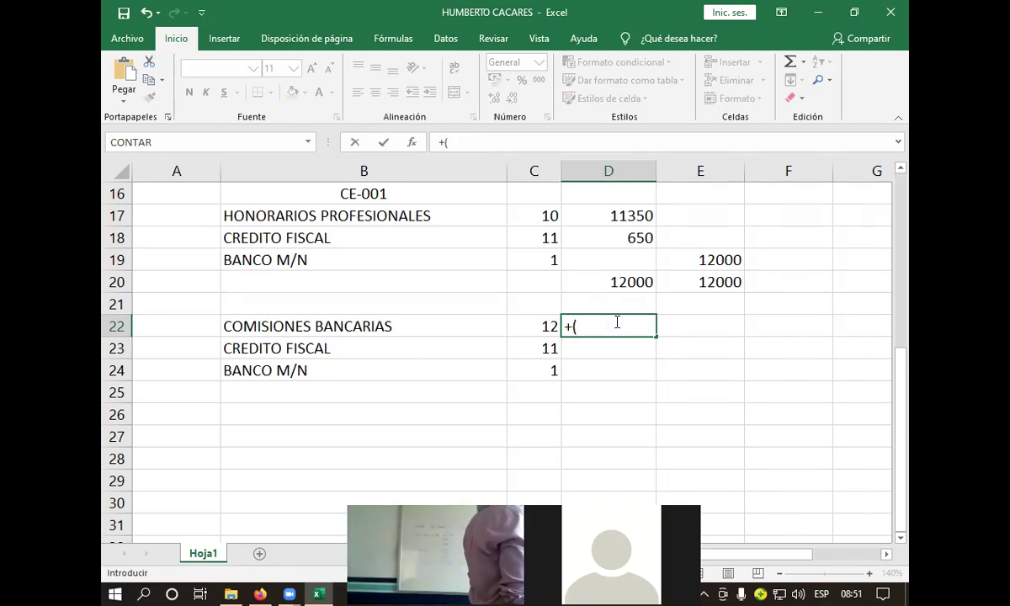
{"action": "type", "text": "350"}
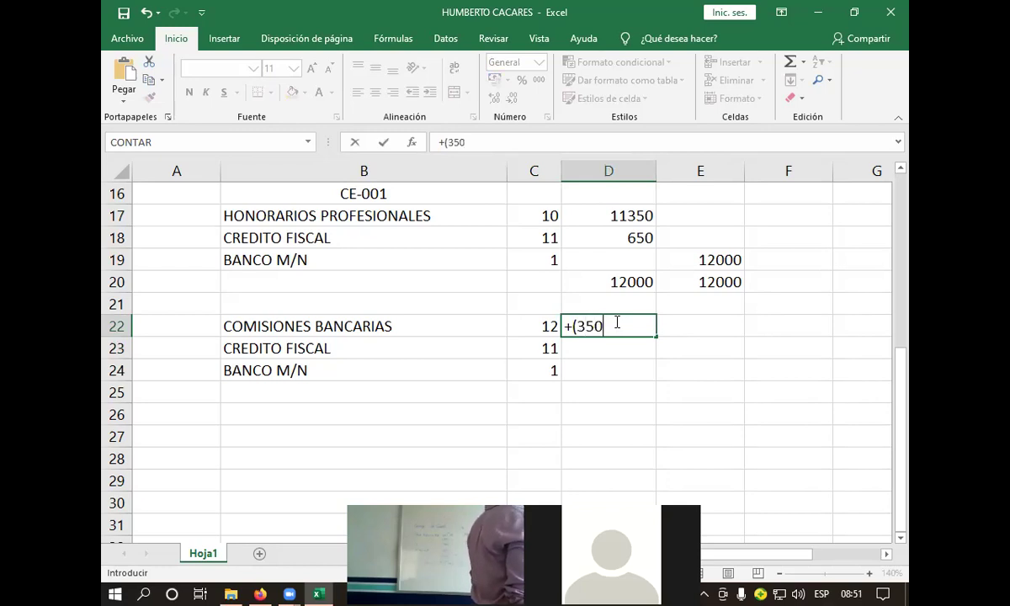
{"action": "type", "text": "*2"}
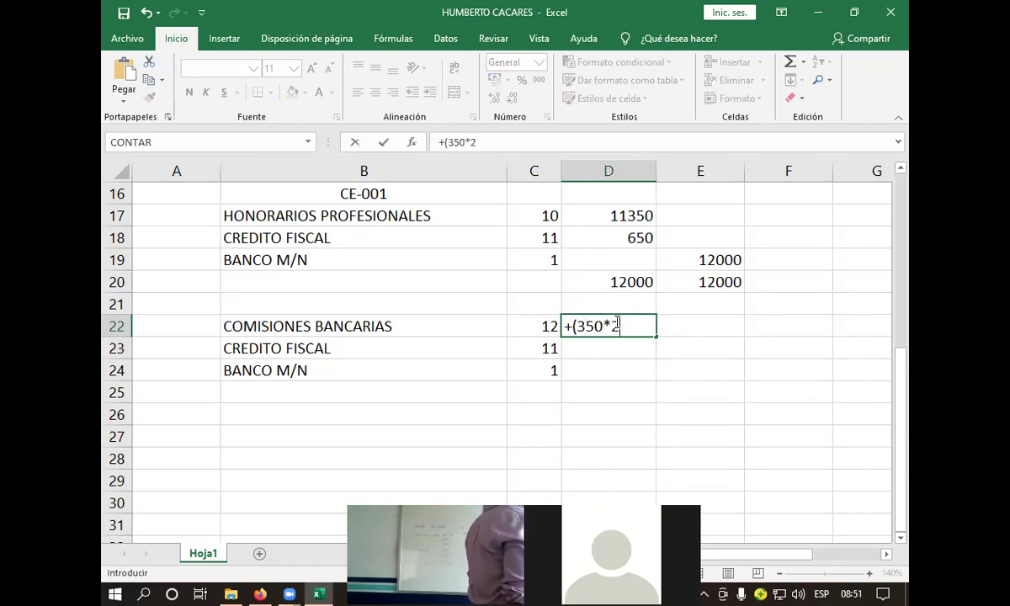
{"action": "type", "text": ")"}
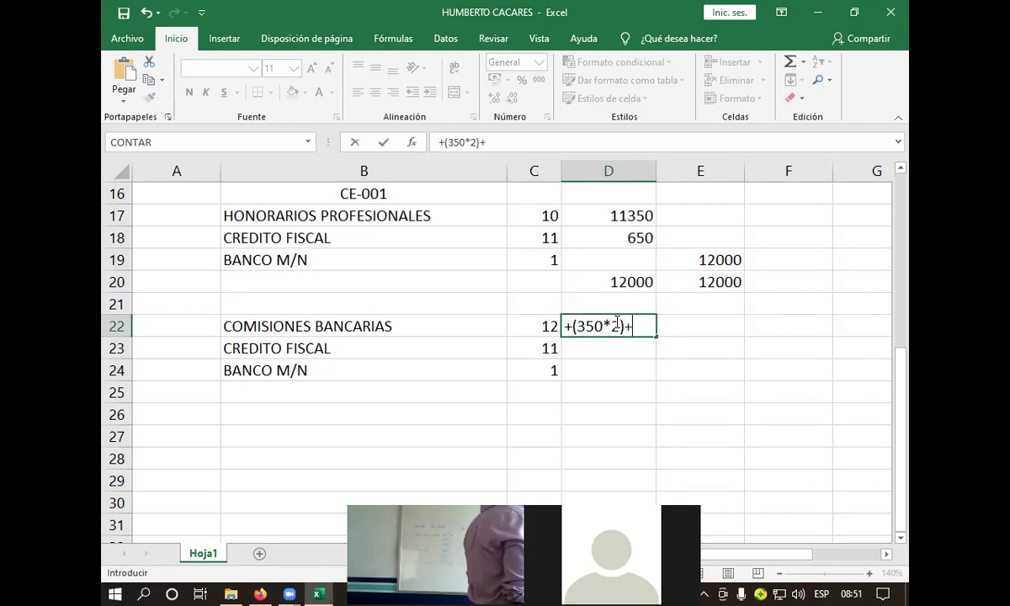
{"action": "type", "text": "+"}
{"action": "key", "text": "BackSpace"}
{"action": "type", "text": "*"}
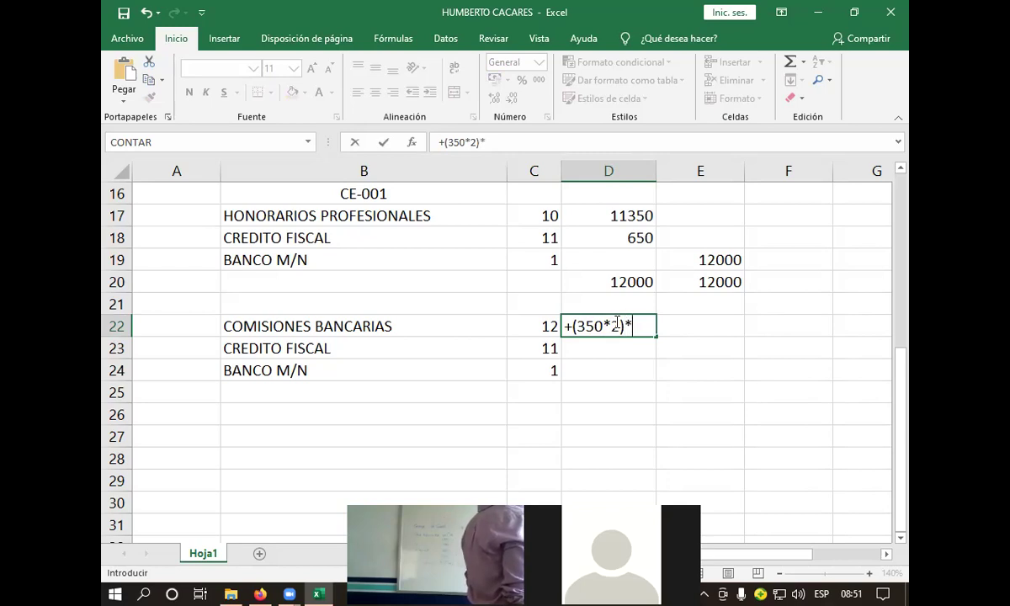
{"action": "type", "text": "87%"}
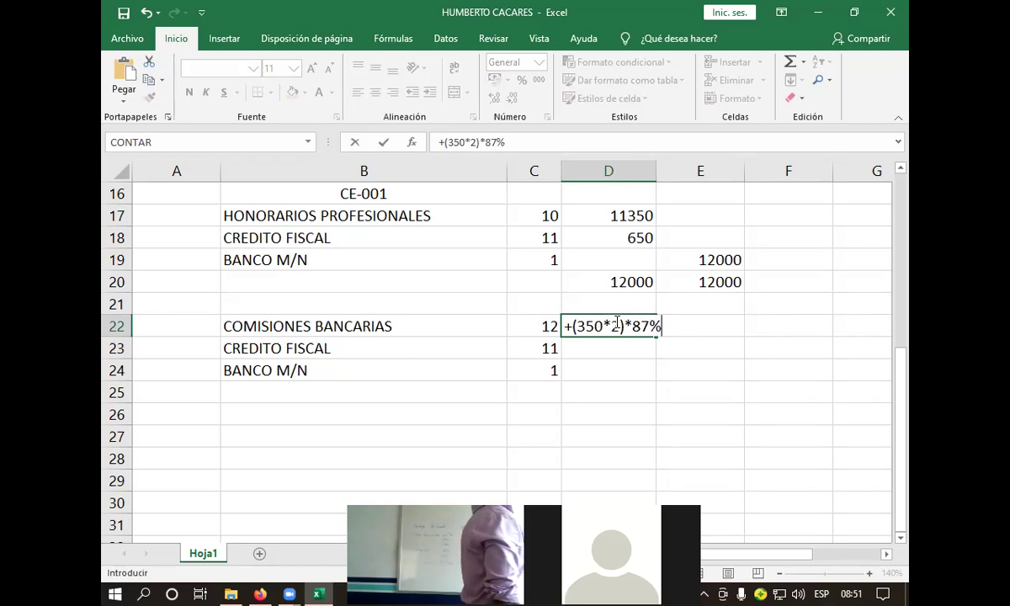
{"action": "key", "text": "Return"}
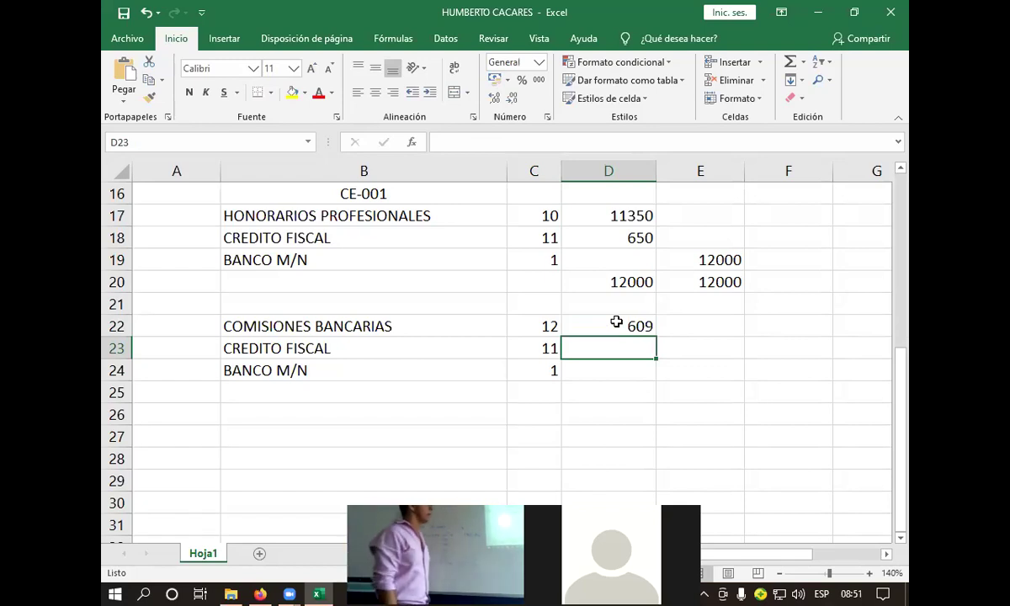
Step: Calculate the CREDITO FISCAL debit amount in D23 with the formula +(350*2)*13%
{"action": "type", "text": "+"}
{"action": "type", "text": "/"}
{"action": "type", "text": "("}
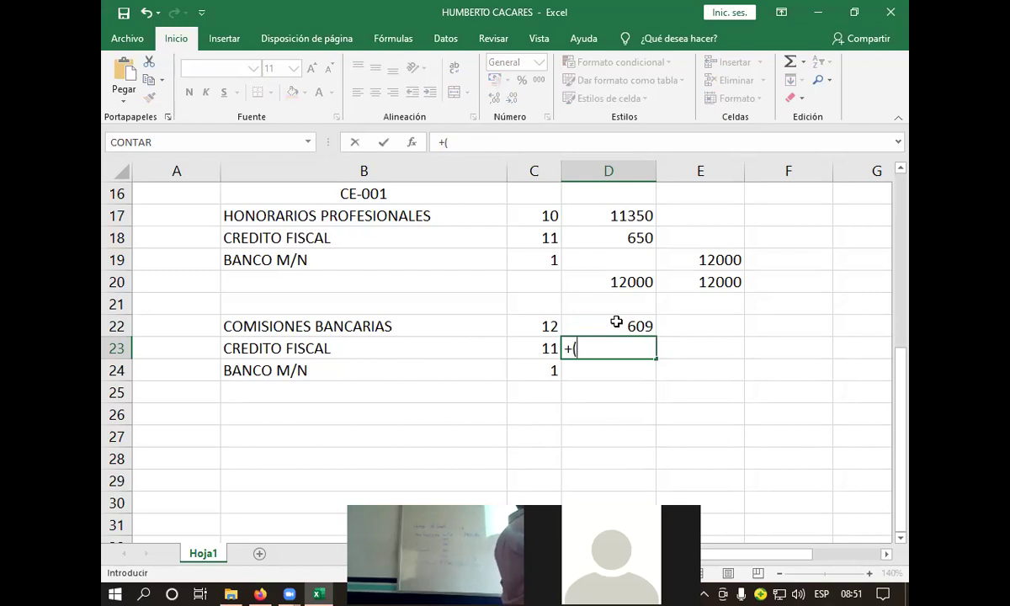
{"action": "type", "text": "350"}
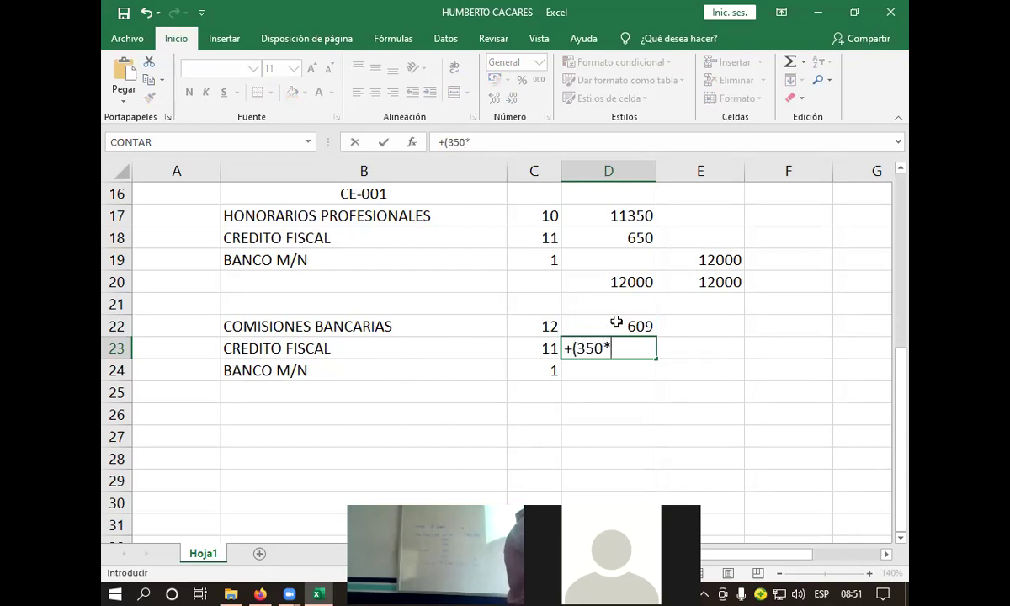
{"action": "type", "text": "*2"}
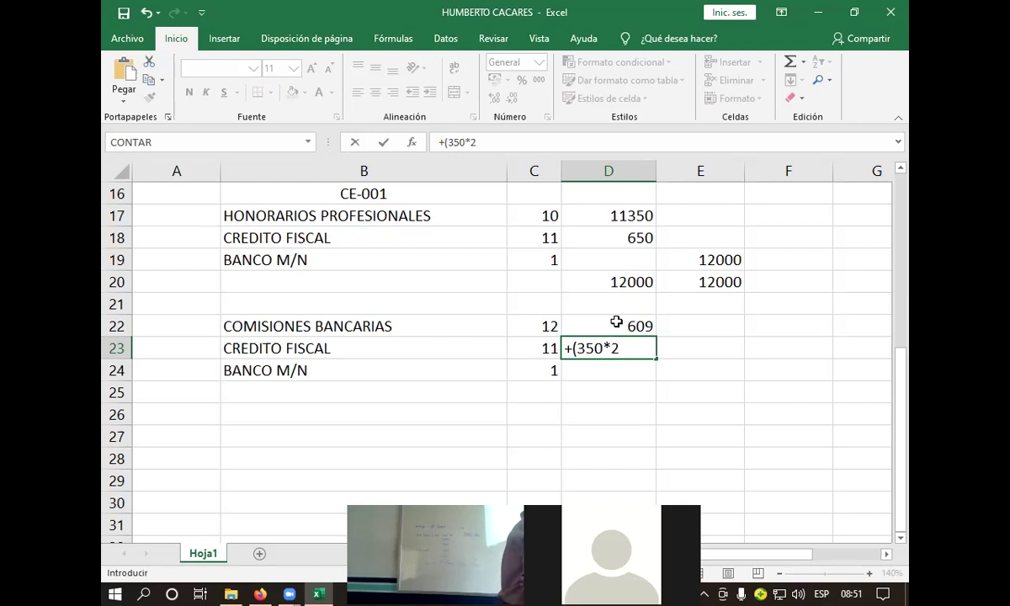
{"action": "type", "text": ")"}
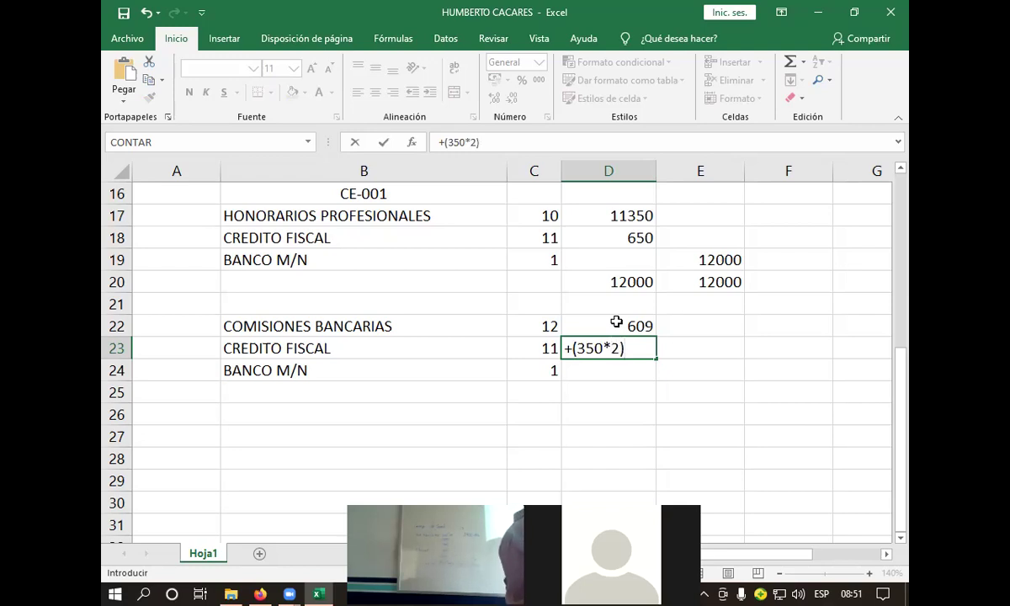
{"action": "type", "text": "*13%"}
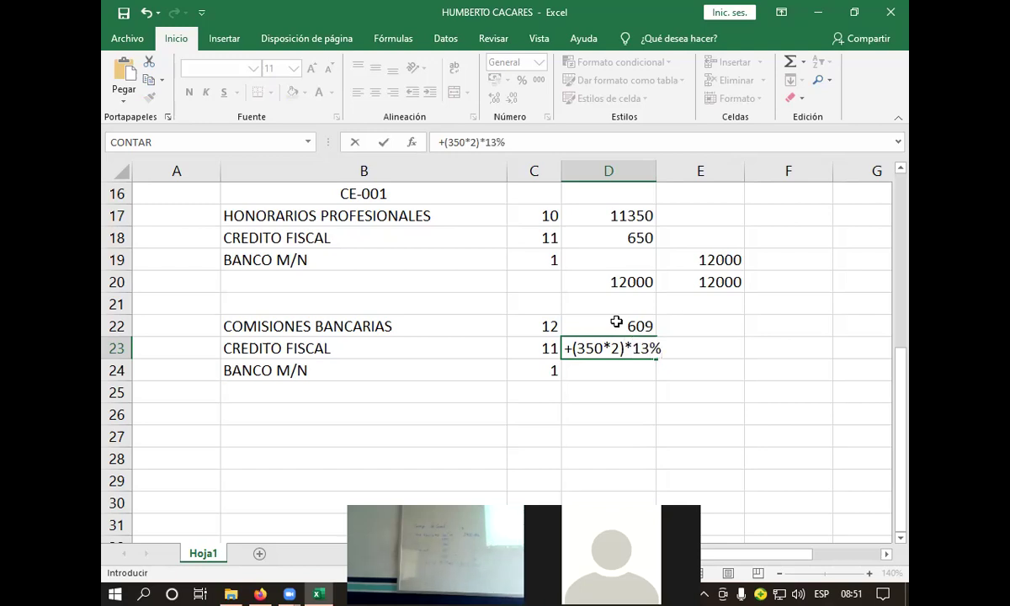
{"action": "key", "text": "Return"}
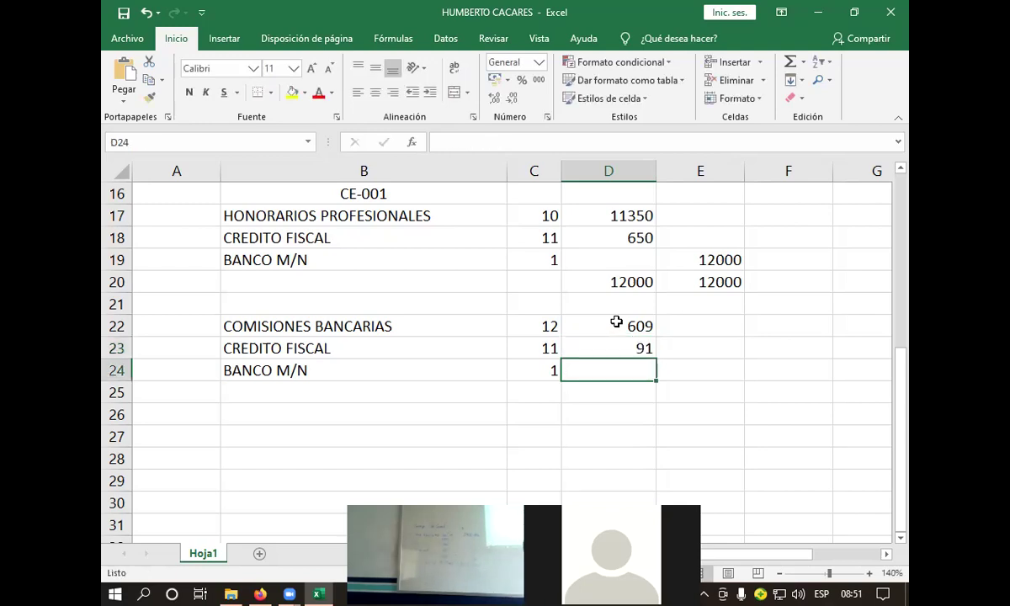
Step: Calculate the BANCO M/N credit amount in E24 with the formula +(350*2)
{"action": "key", "text": "Right"}
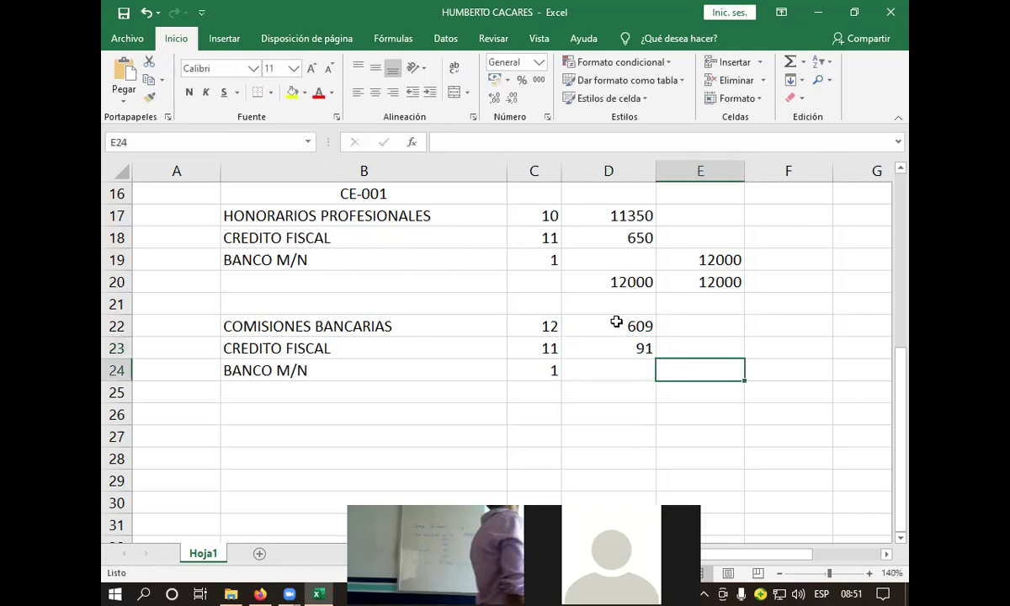
{"action": "type", "text": "+"}
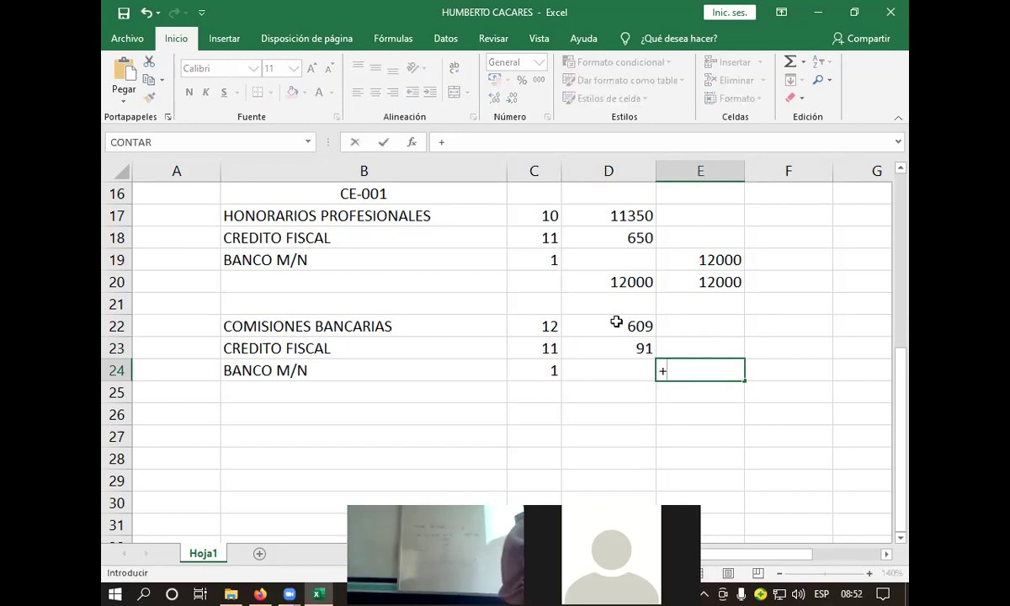
{"action": "type", "text": "8"}
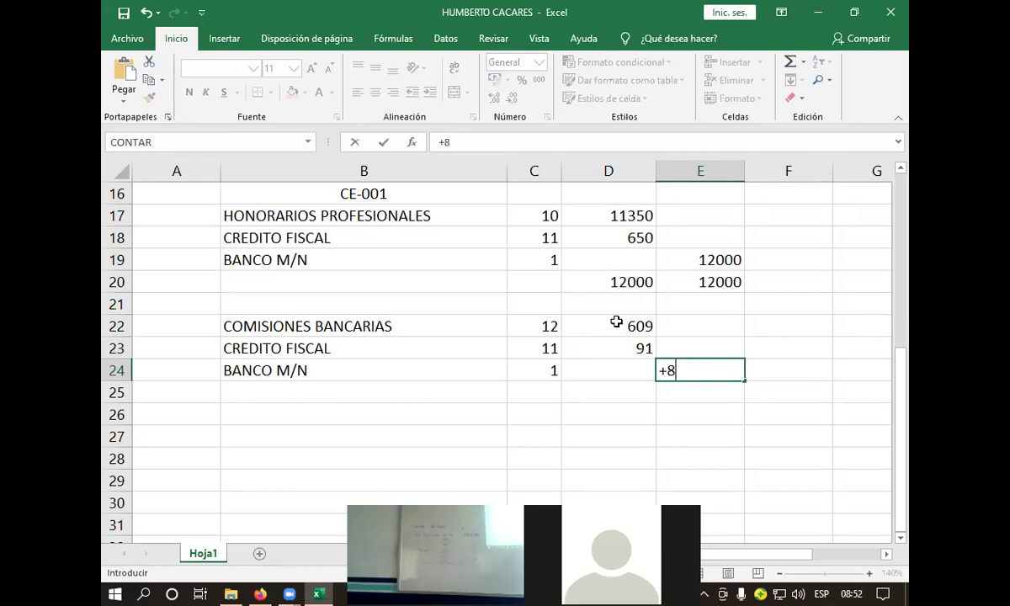
{"action": "key", "text": "BackSpace"}
{"action": "type", "text": "("}
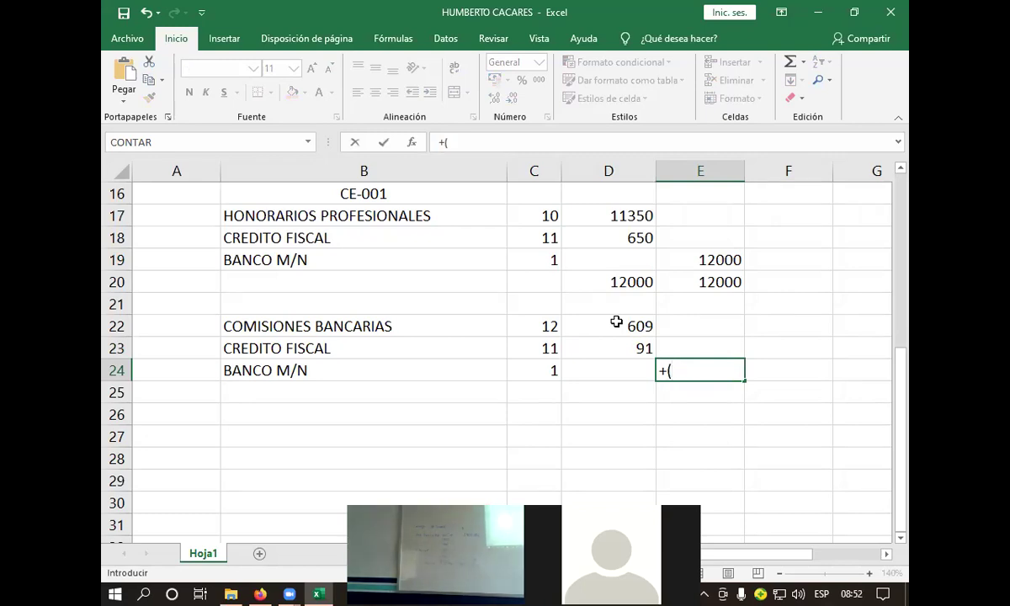
{"action": "type", "text": "350)"}
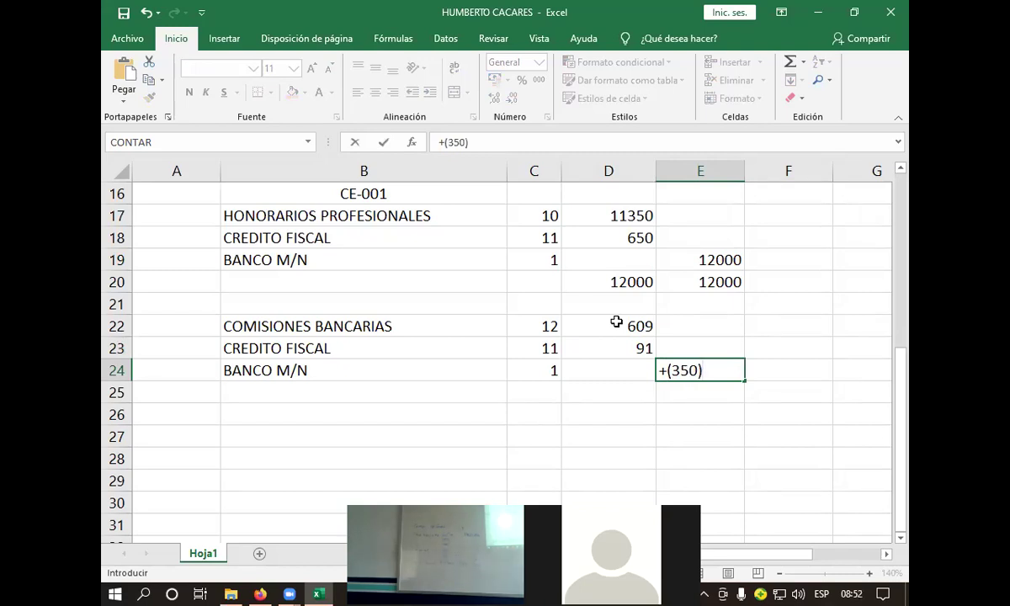
{"action": "key", "text": "BackSpace"}
{"action": "type", "text": "*2"}
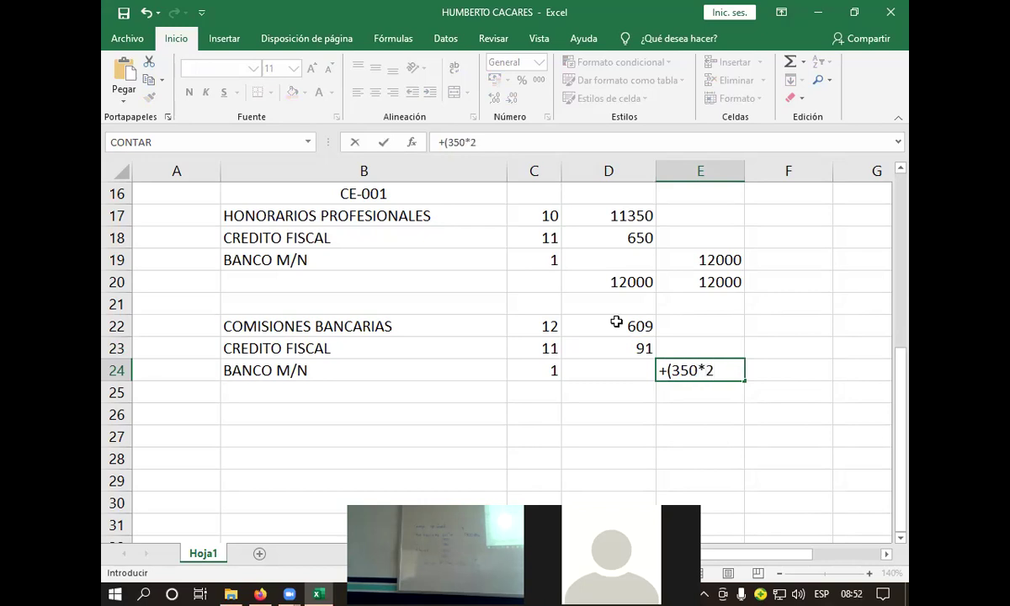
{"action": "key", "text": "Return"}
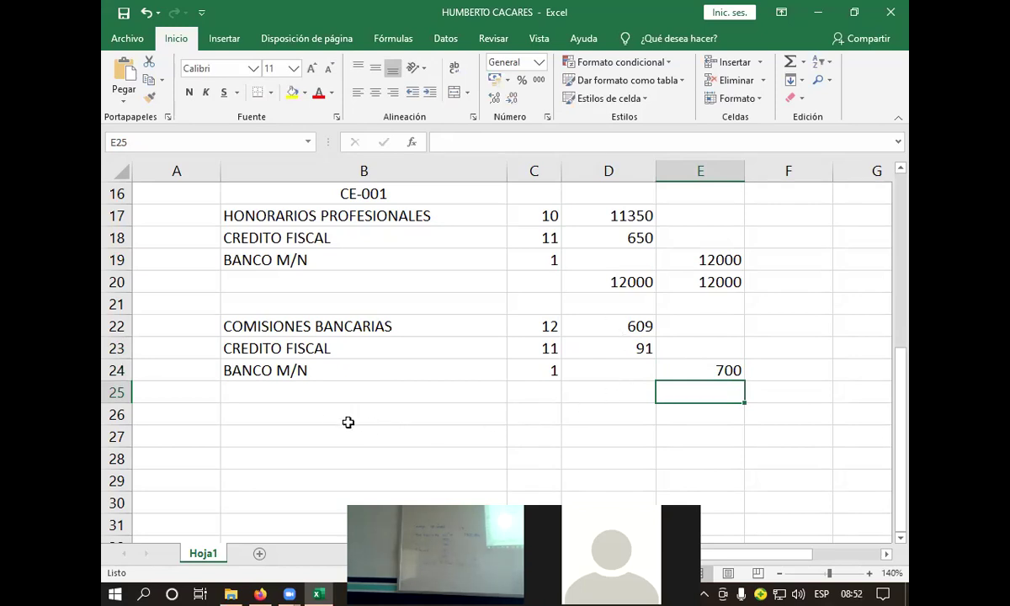
Step: Total the debit amounts of the 2 August entry in D25 with =SUMA(D22:D24)
{"action": "scroll", "coordinate": [481, 392], "scroll_direction": "down", "scroll_amount": 1}
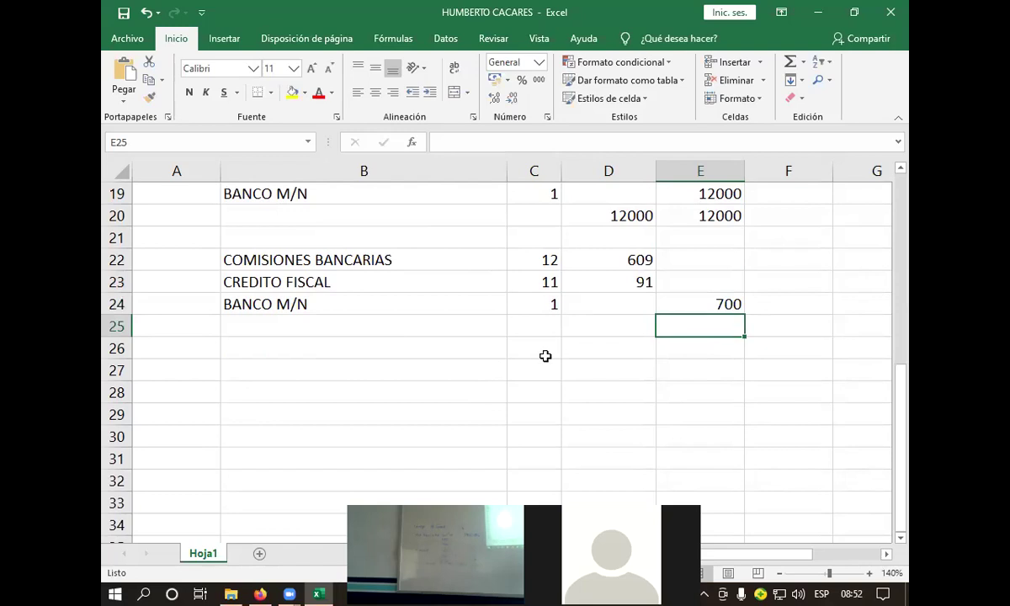
{"action": "scroll", "coordinate": [551, 353], "scroll_direction": "up", "scroll_amount": 1}
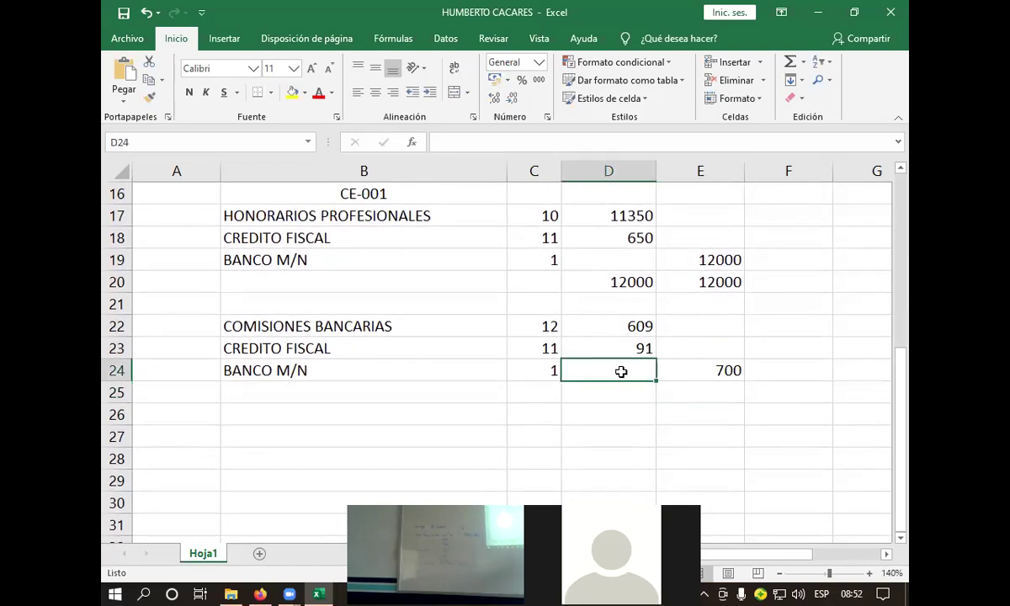
{"action": "left_click", "coordinate": [640, 396]}
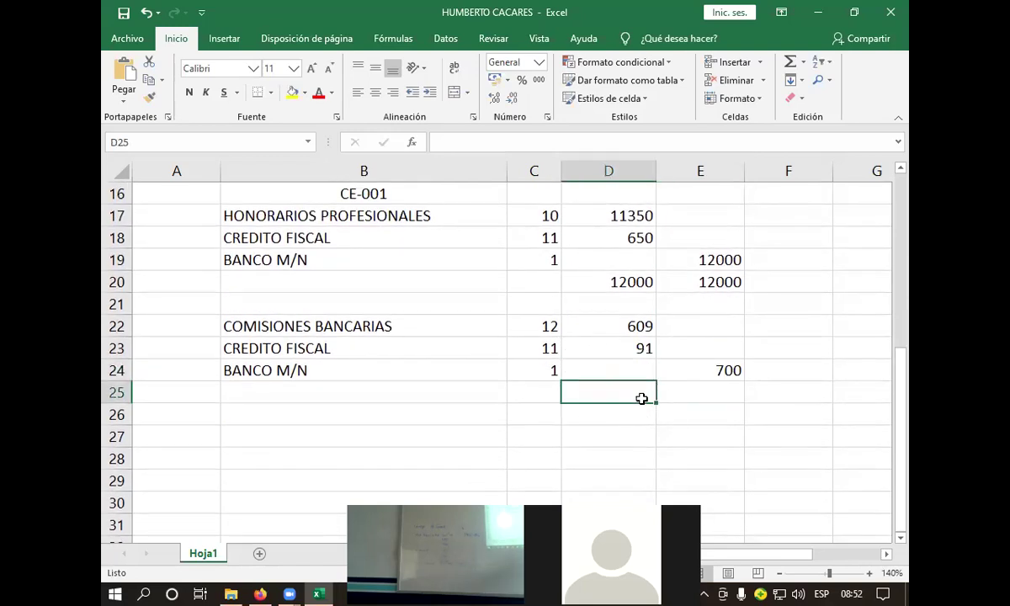
{"action": "type", "text": "+"}
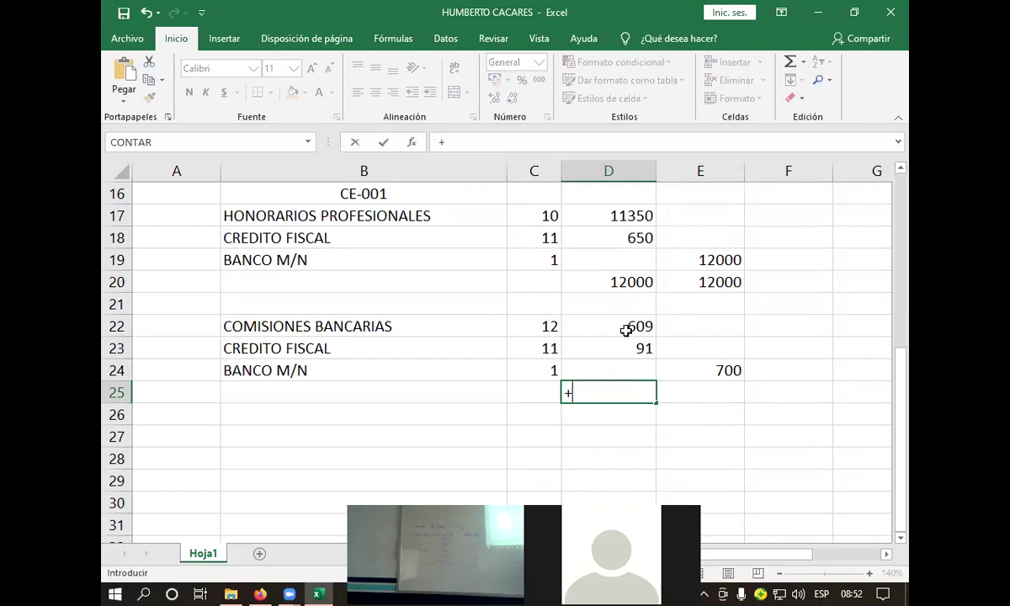
{"action": "key", "text": "Escape"}
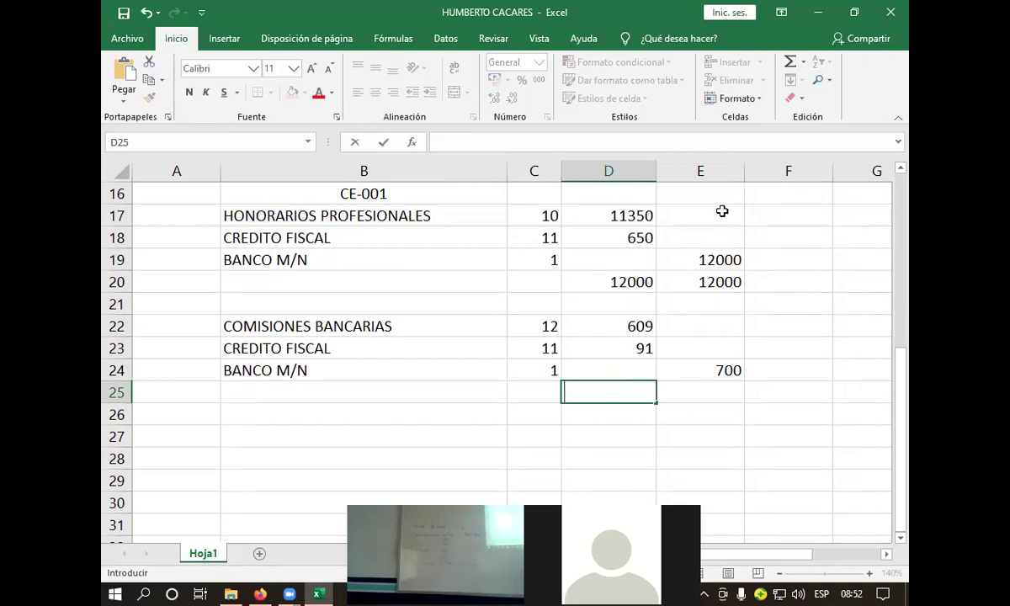
{"action": "left_click", "coordinate": [803, 62]}
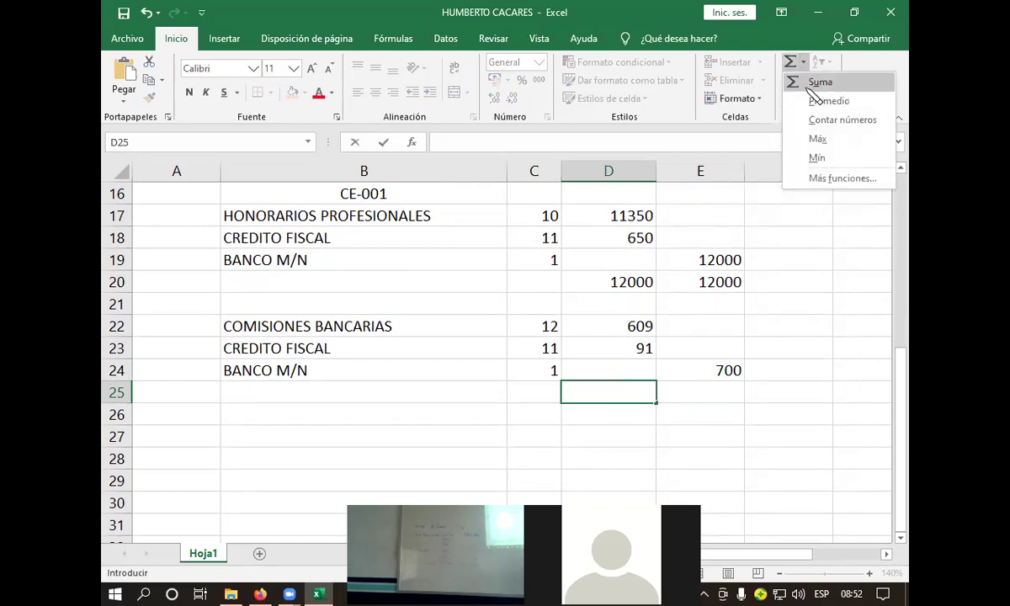
{"action": "key", "text": "Escape"}
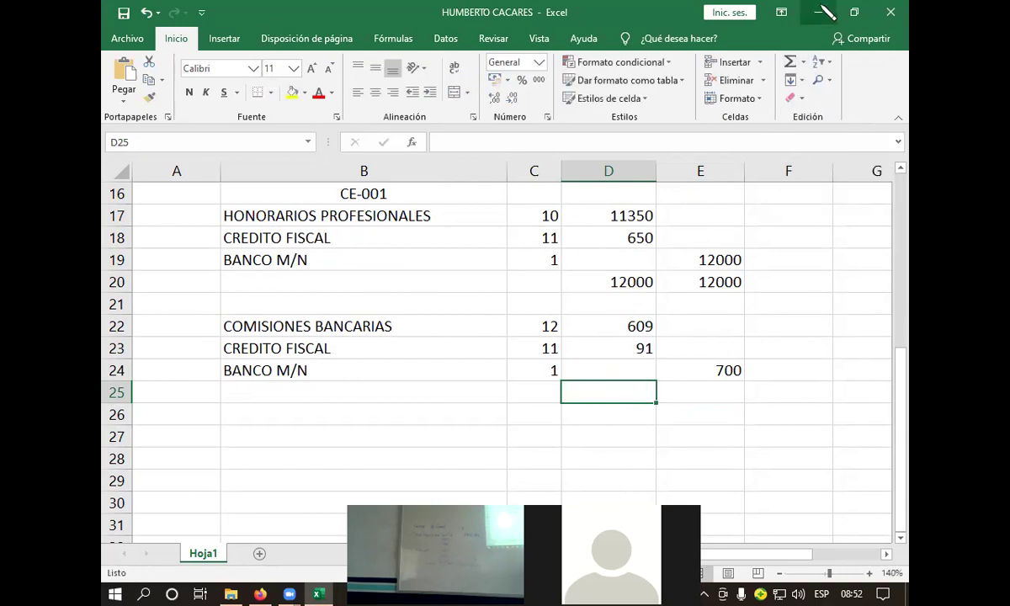
{"action": "key", "text": "alt+equal"}
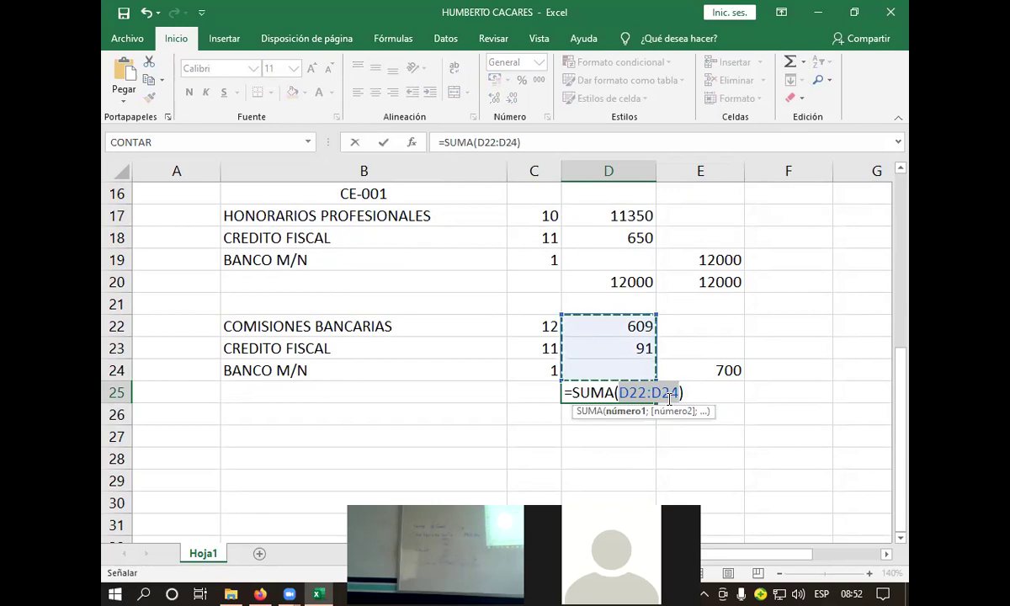
{"action": "key", "text": "Return"}
{"action": "key", "text": "Return"}
{"action": "key", "text": "Return"}
{"action": "key", "text": "Return"}
{"action": "key", "text": "Return"}
{"action": "key", "text": "Return"}
{"action": "key", "text": "Return"}
{"action": "key", "text": "Return"}
{"action": "key", "text": "Return"}
{"action": "key", "text": "Return"}
{"action": "key", "text": "Return"}
{"action": "key", "text": "Return"}
{"action": "key", "text": "Return"}
{"action": "key", "text": "Return"}
{"action": "key", "text": "Return"}
{"action": "key", "text": "Return"}
{"action": "key", "text": "Return"}
{"action": "key", "text": "Return"}
{"action": "key", "text": "Return"}
{"action": "key", "text": "Return"}
{"action": "key", "text": "Return"}
{"action": "key", "text": "Return"}
{"action": "key", "text": "Return"}
{"action": "key", "text": "Return"}
{"action": "key", "text": "Return"}
{"action": "key", "text": "Return"}
{"action": "key", "text": "Return"}
{"action": "key", "text": "Return"}
{"action": "key", "text": "Return"}
{"action": "key", "text": "Return"}
{"action": "key", "text": "Return"}
{"action": "key", "text": "Return"}
{"action": "key", "text": "Return"}
{"action": "key", "text": "Return"}
{"action": "key", "text": "Return"}
{"action": "key", "text": "Return"}
{"action": "key", "text": "Return"}
{"action": "key", "text": "Return"}
{"action": "key", "text": "Return"}
{"action": "key", "text": "Return"}
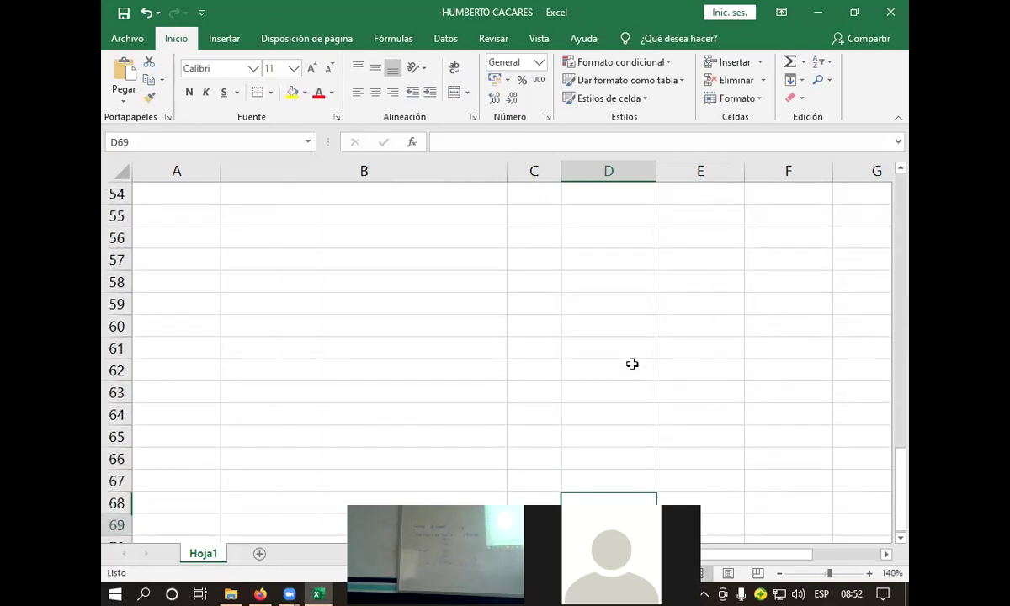
{"action": "scroll", "coordinate": [643, 370], "scroll_direction": "up", "scroll_amount": 17}
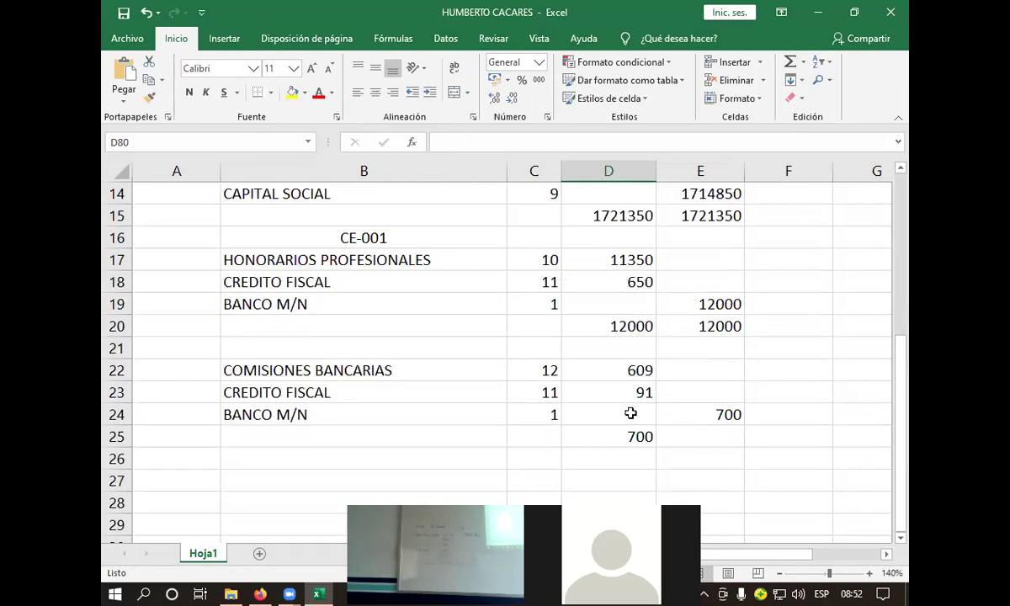
Step: Copy the debit total formula from D25 across to E25 to total the credit column
{"action": "left_click", "coordinate": [639, 435]}
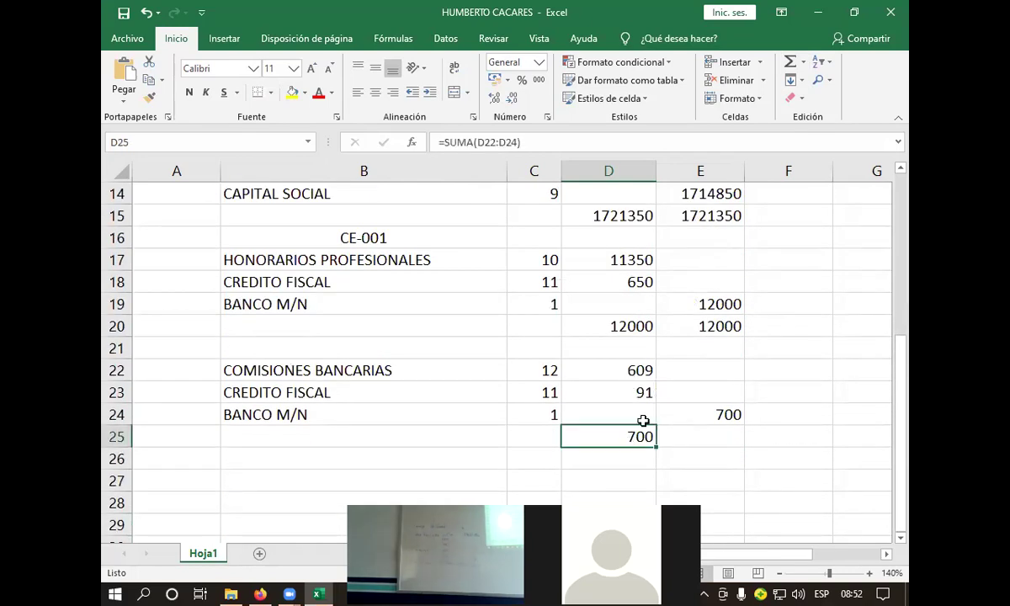
{"action": "left_click_drag", "start_coordinate": [655, 444], "coordinate": [724, 453]}
{"action": "scroll", "coordinate": [619, 429], "scroll_direction": "down", "scroll_amount": 1}
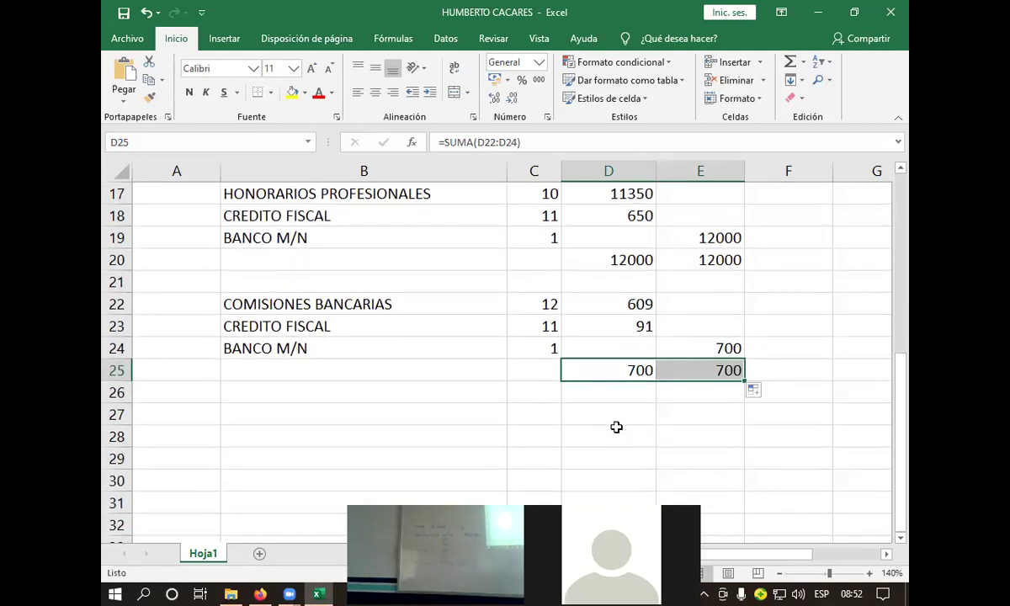
{"action": "left_click", "coordinate": [528, 379]}
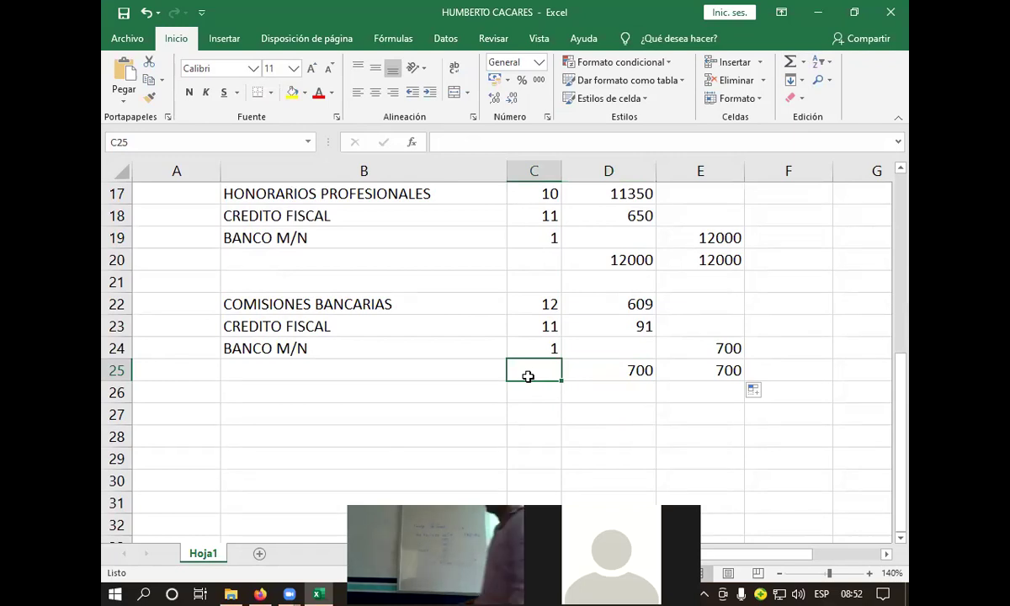
{"action": "left_click", "coordinate": [375, 367]}
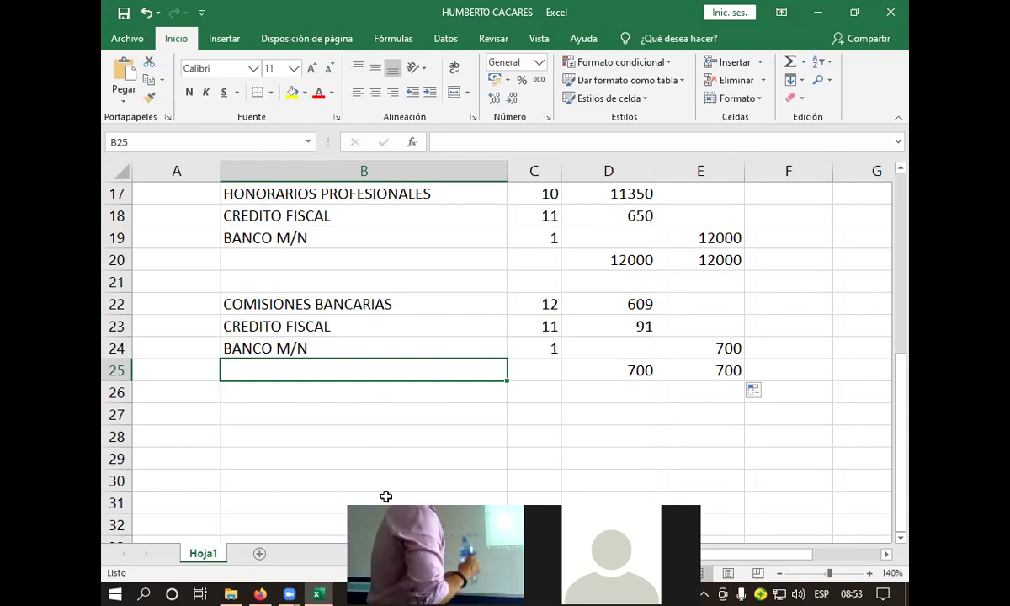
Step: Switch to the exercise statement in Firefox and review the August transactions
{"action": "left_click", "coordinate": [317, 588]}
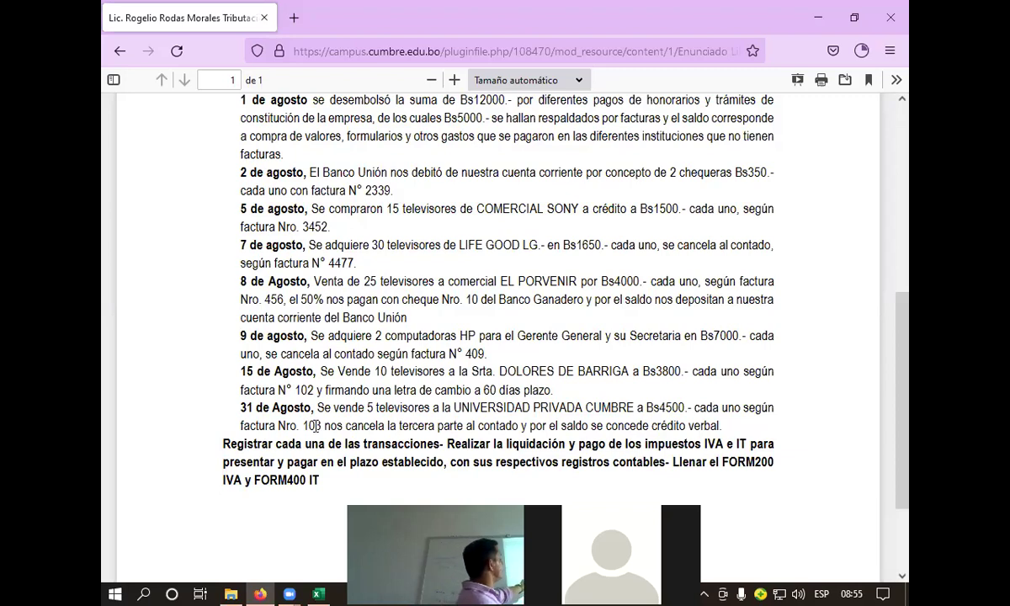
{"action": "scroll", "coordinate": [315, 427], "scroll_direction": "up", "scroll_amount": 5}
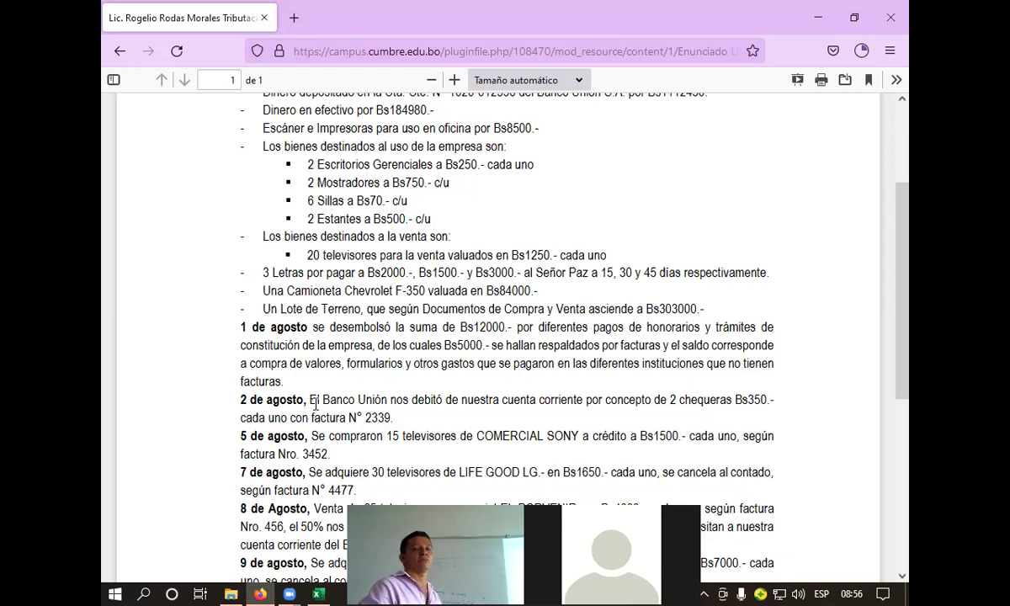
{"action": "scroll", "coordinate": [315, 404], "scroll_direction": "down", "scroll_amount": 4}
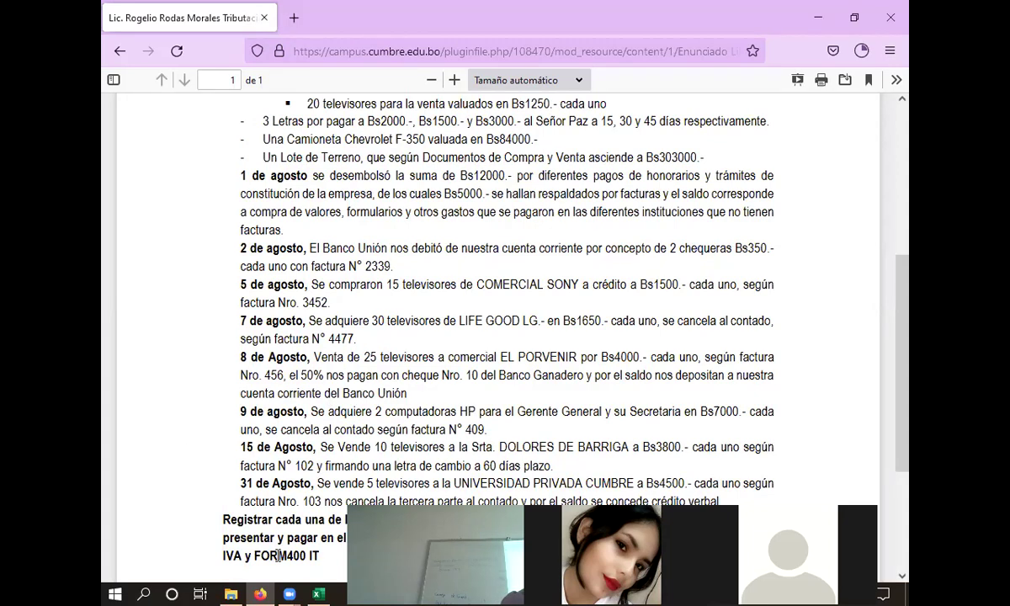
Step: Switch back to the Excel journal and check the CAJA M/N account in the opening entry
{"action": "mouse_move", "coordinate": [319, 591]}
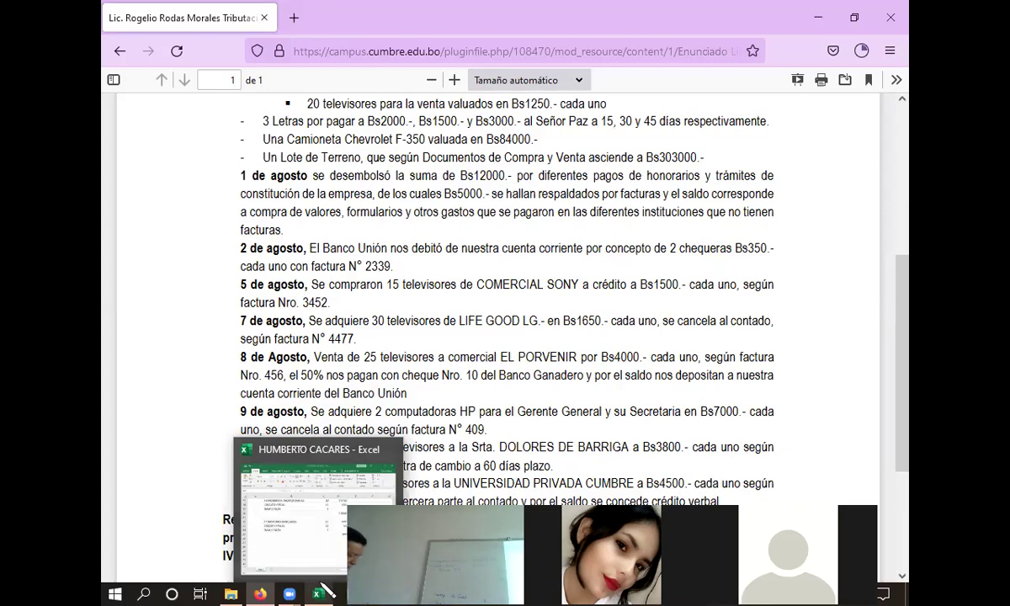
{"action": "left_click", "coordinate": [321, 587]}
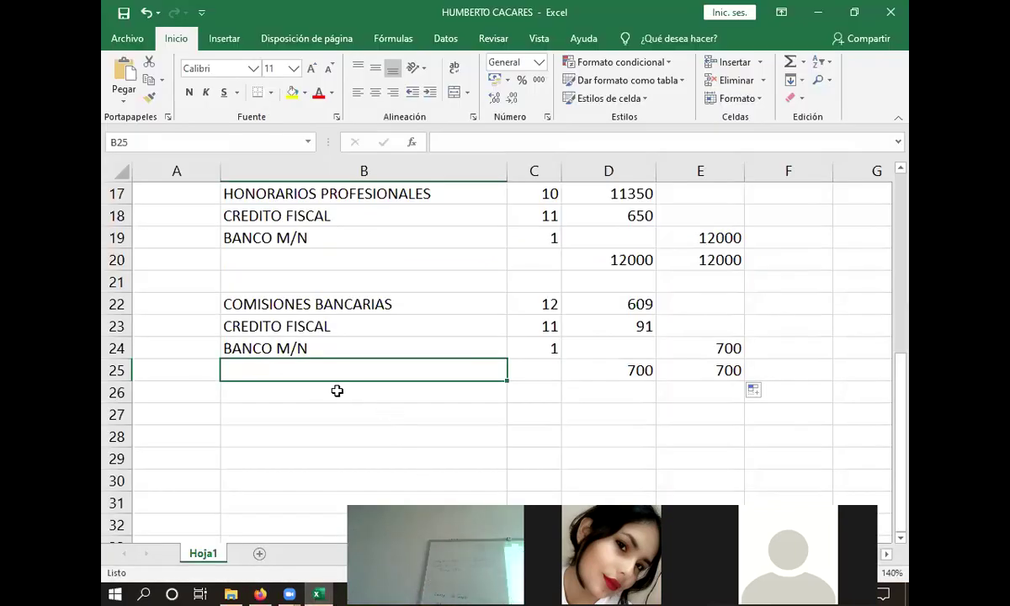
{"action": "left_click", "coordinate": [289, 417]}
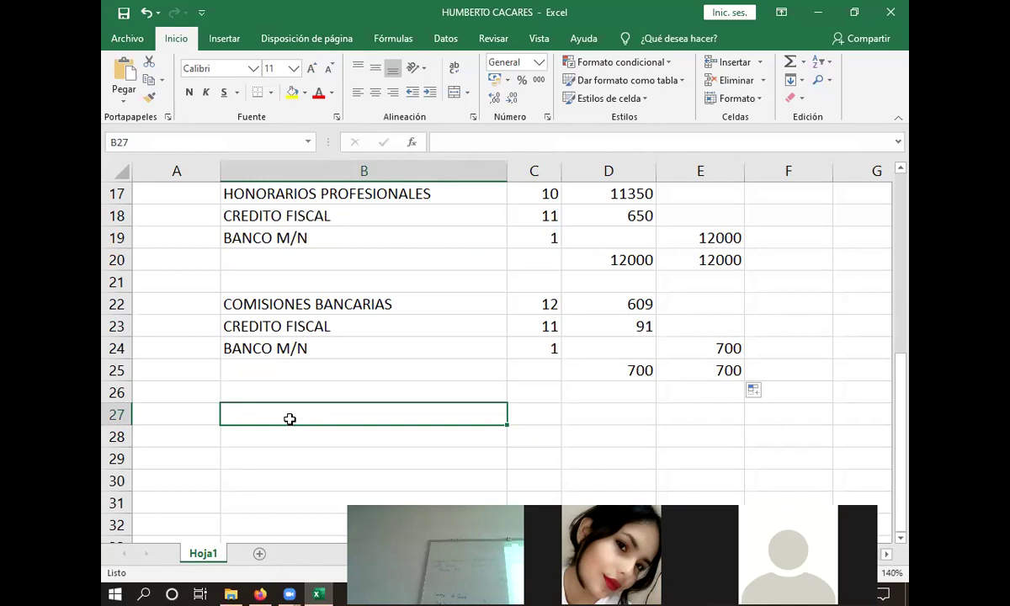
{"action": "scroll", "coordinate": [289, 413], "scroll_direction": "up", "scroll_amount": 4}
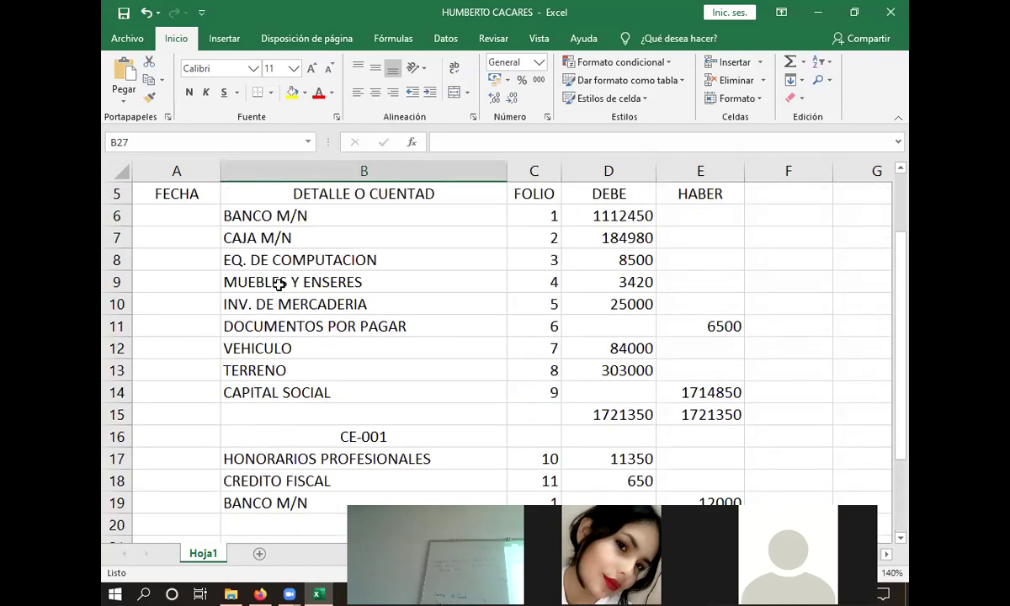
{"action": "left_click", "coordinate": [273, 236]}
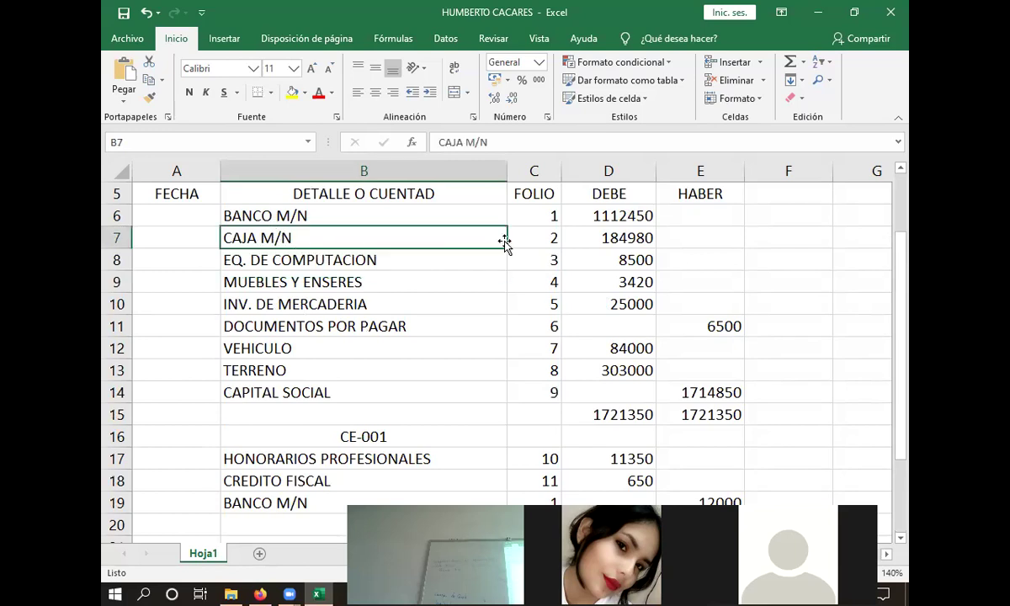
Step: Copy the CAJA M/N account with its folio from row 7 of the opening entry to B27:C27
{"action": "left_click_drag", "start_coordinate": [508, 245], "coordinate": [520, 241]}
{"action": "left_click_drag", "start_coordinate": [401, 241], "coordinate": [422, 236]}
{"action": "key", "text": "Right"}
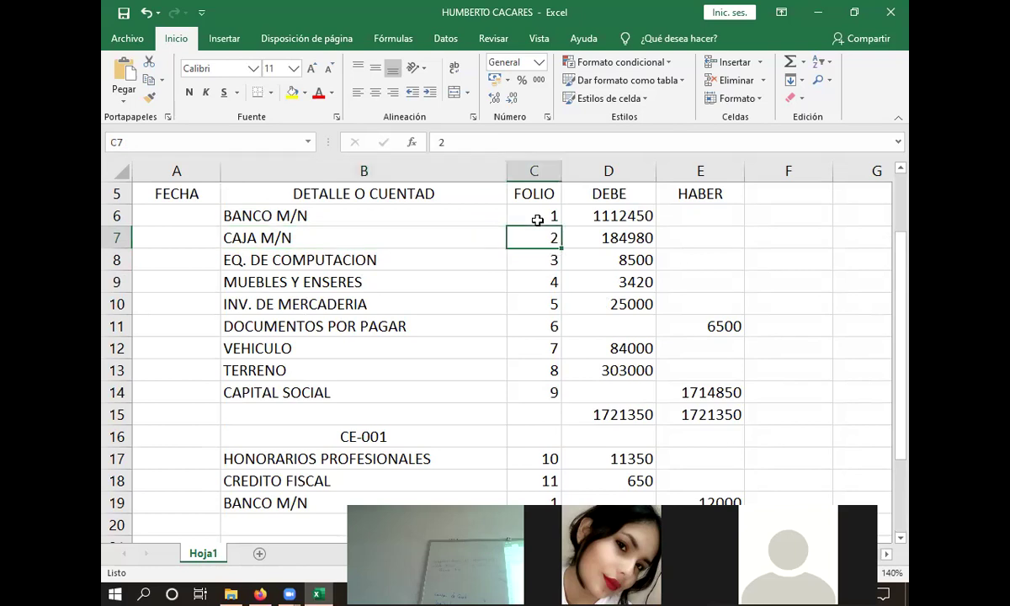
{"action": "key", "text": "shift+Left"}
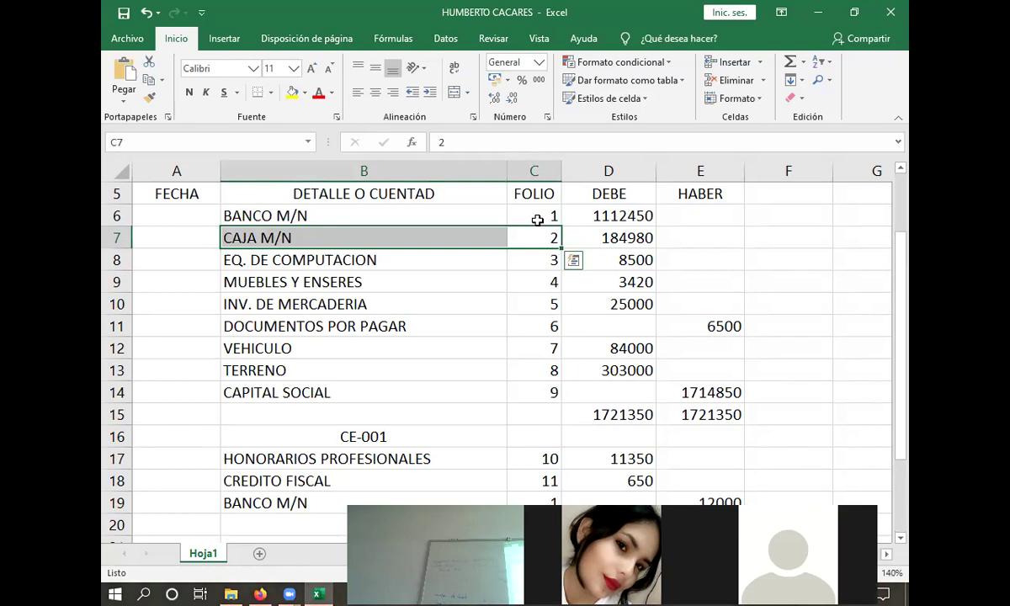
{"action": "key", "text": "ctrl+c"}
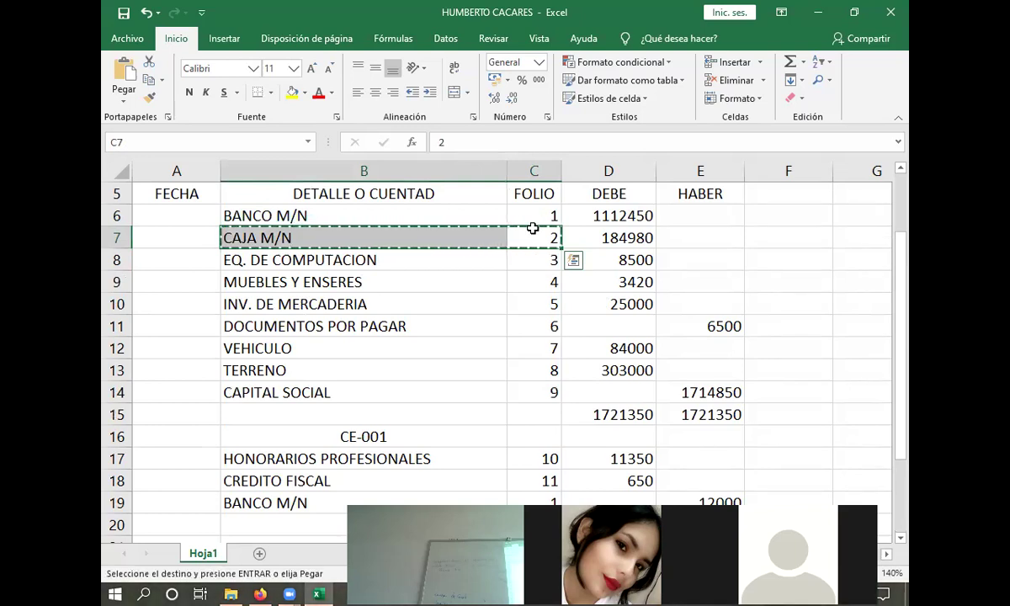
{"action": "scroll", "coordinate": [533, 225], "scroll_direction": "down", "scroll_amount": 4}
{"action": "scroll", "coordinate": [381, 370], "scroll_direction": "down", "scroll_amount": 1}
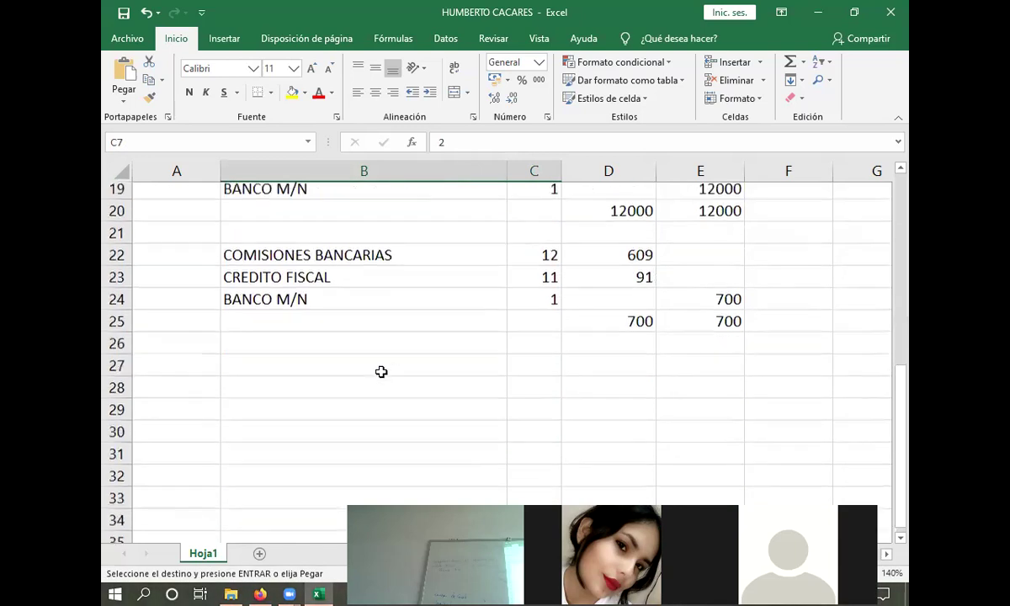
{"action": "left_click", "coordinate": [293, 351]}
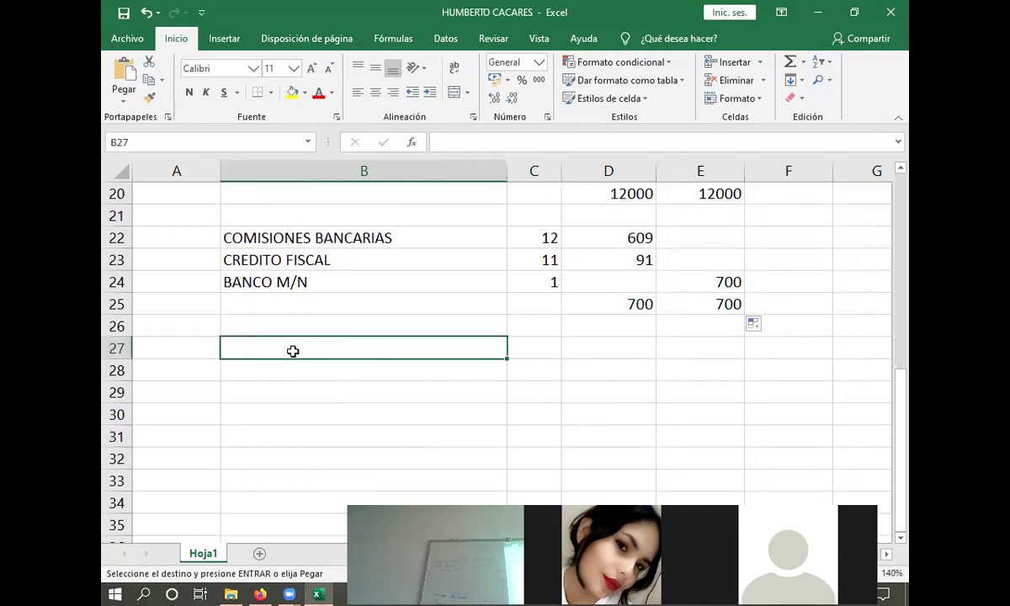
{"action": "key", "text": "ctrl+v"}
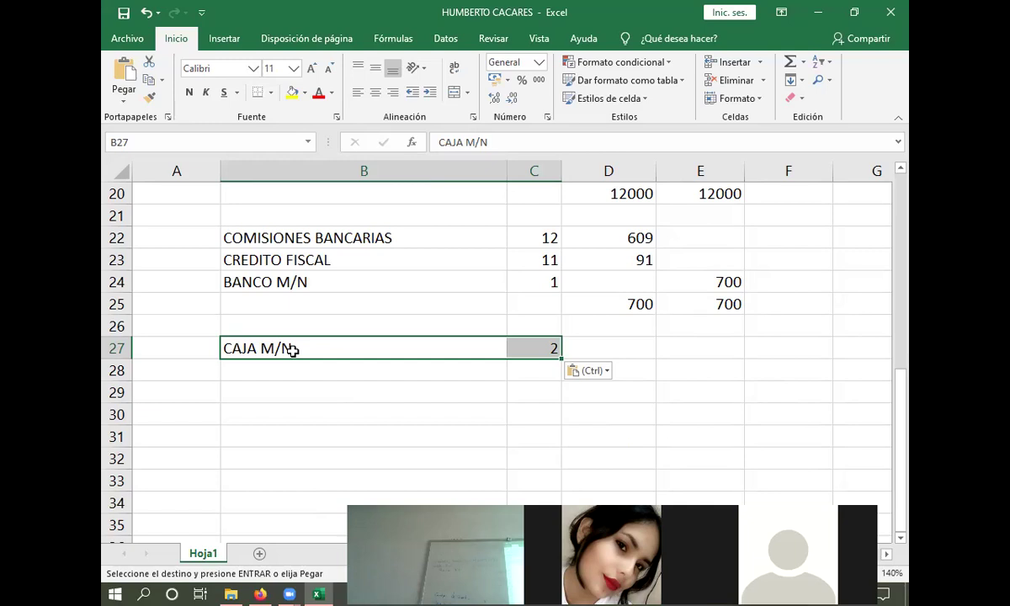
{"action": "left_click", "coordinate": [641, 342]}
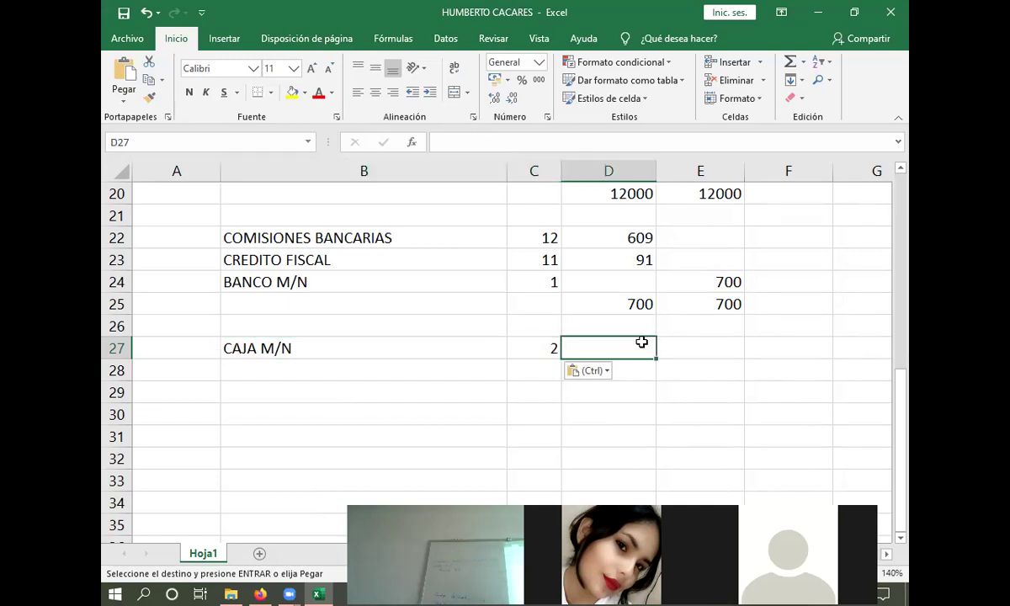
{"action": "type", "text": "+"}
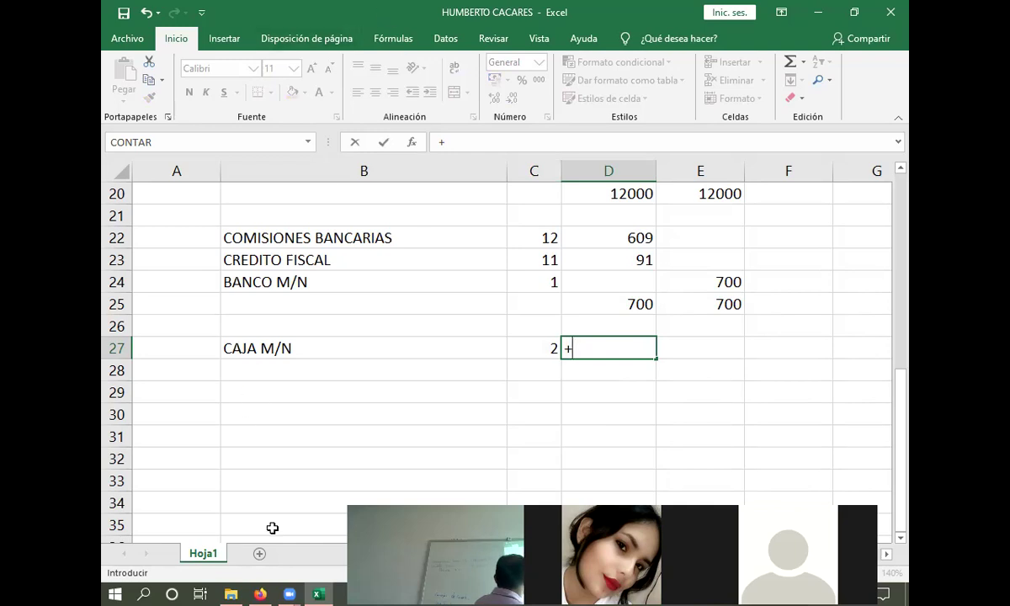
{"action": "left_click", "coordinate": [316, 589]}
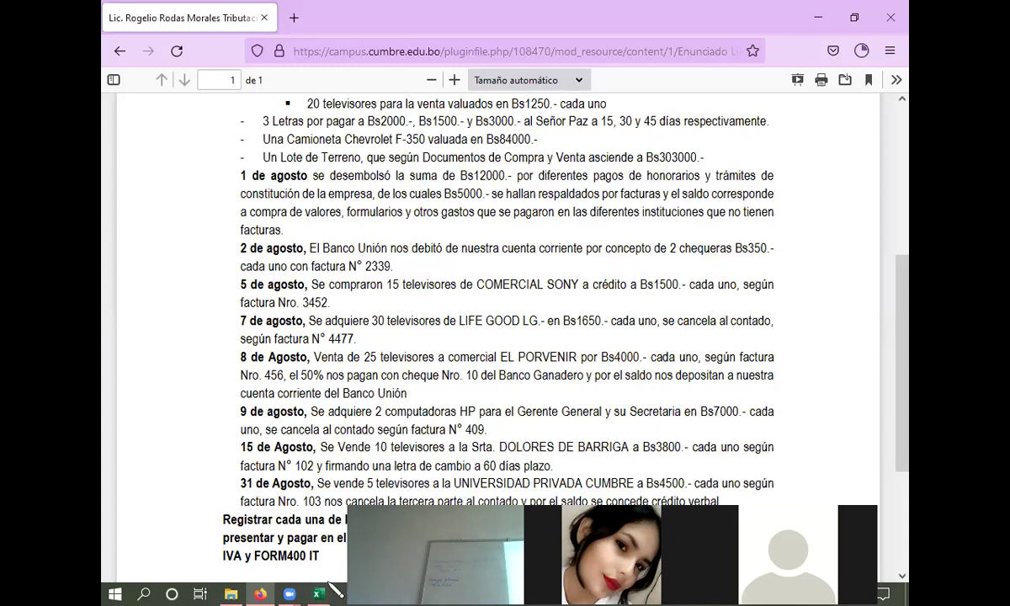
{"action": "key", "text": "alt+Tab"}
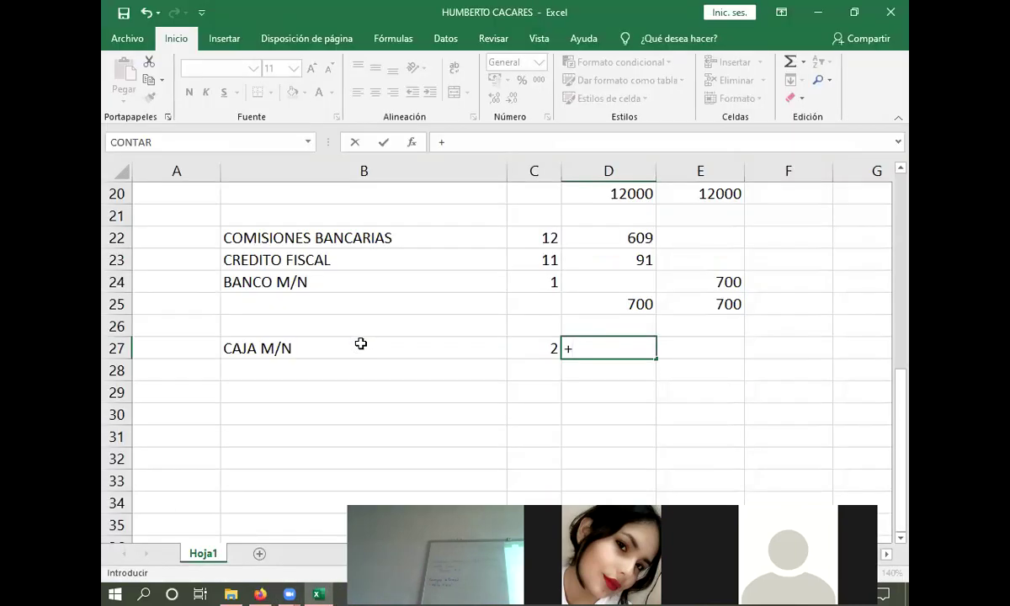
{"action": "key", "text": "Escape"}
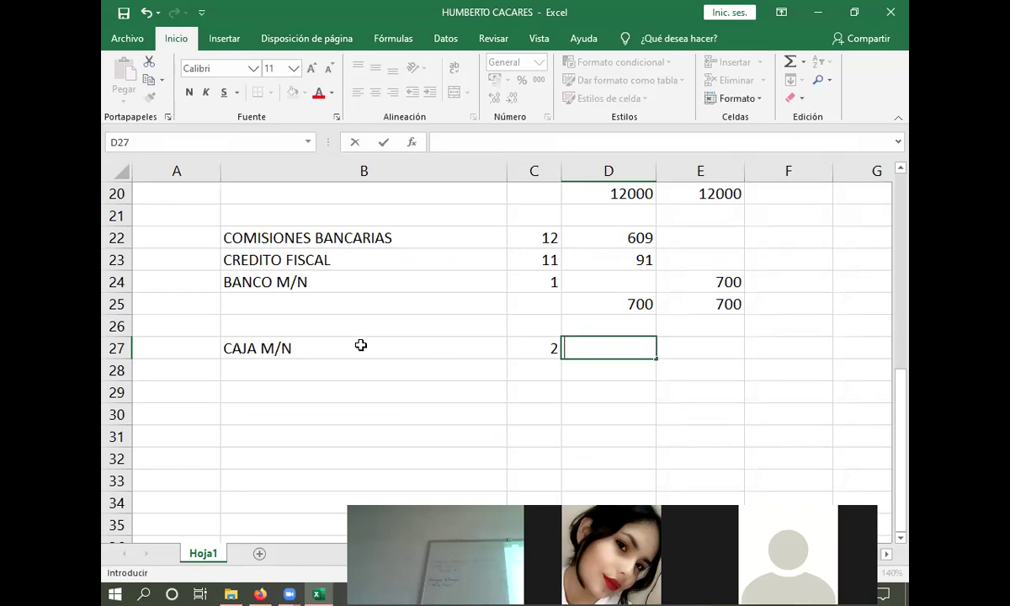
Step: Clear the folio in C27 and replace the account in B27 with COMPRA DE MERCADERIA
{"action": "key", "text": "Left"}
{"action": "left_click", "coordinate": [360, 345]}
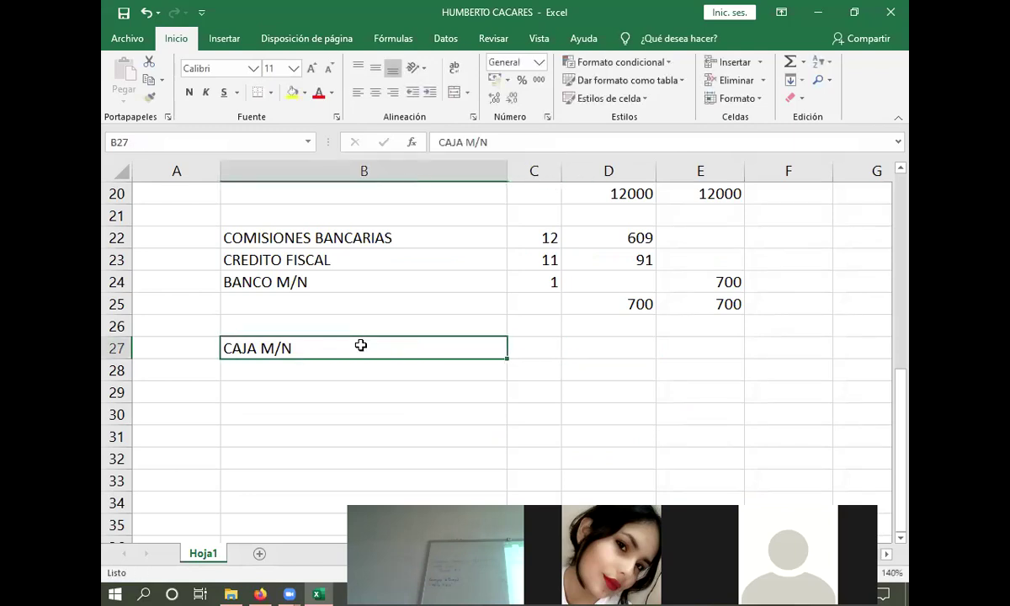
{"action": "key", "text": "BackSpace"}
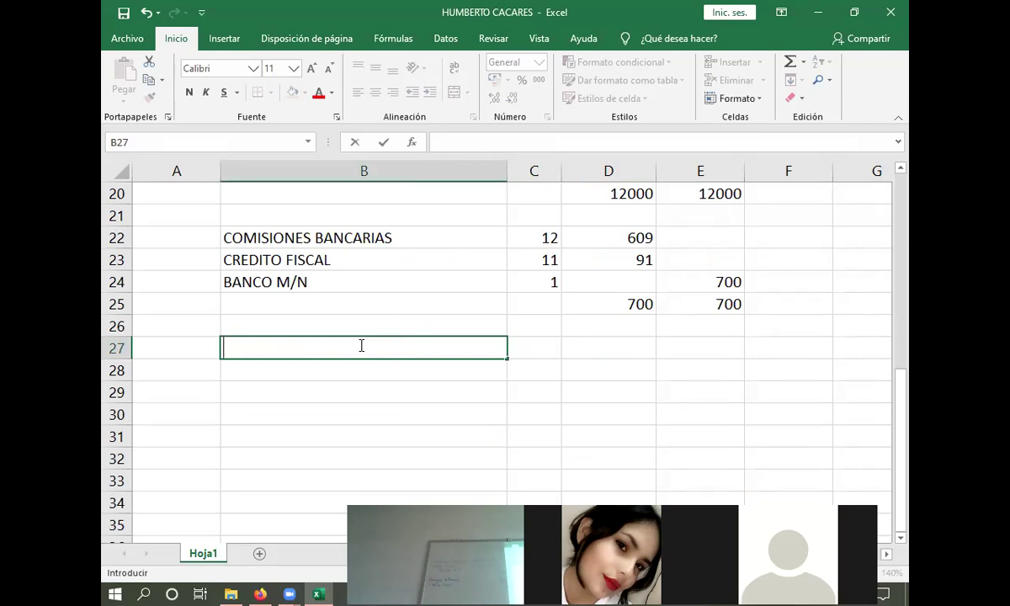
{"action": "type", "text": "compra"}
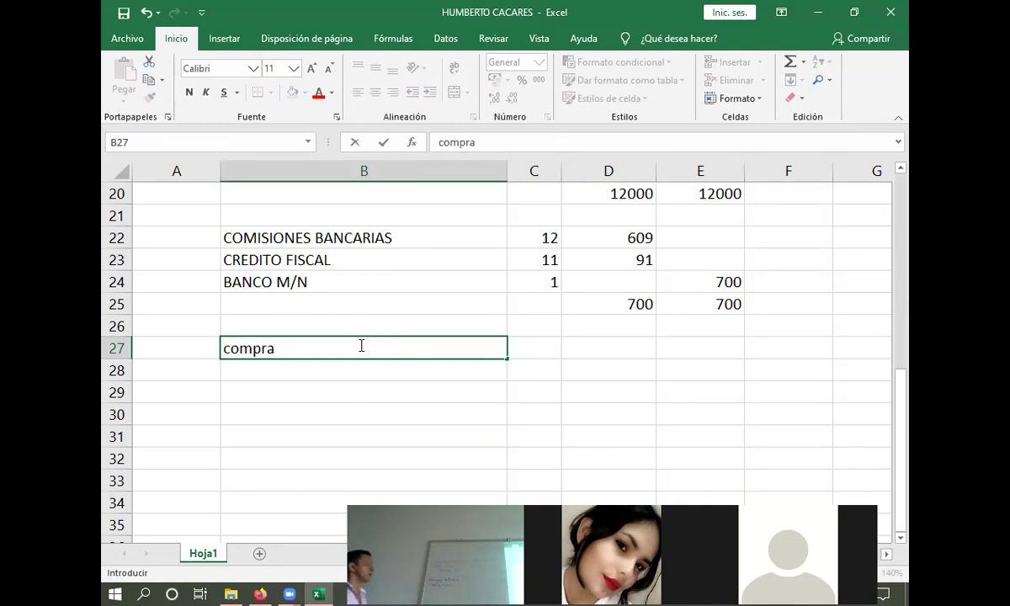
{"action": "key", "text": "BackSpace"}
{"action": "key", "text": "BackSpace"}
{"action": "key", "text": "BackSpace"}
{"action": "key", "text": "BackSpace"}
{"action": "key", "text": "BackSpace"}
{"action": "key", "text": "BackSpace"}
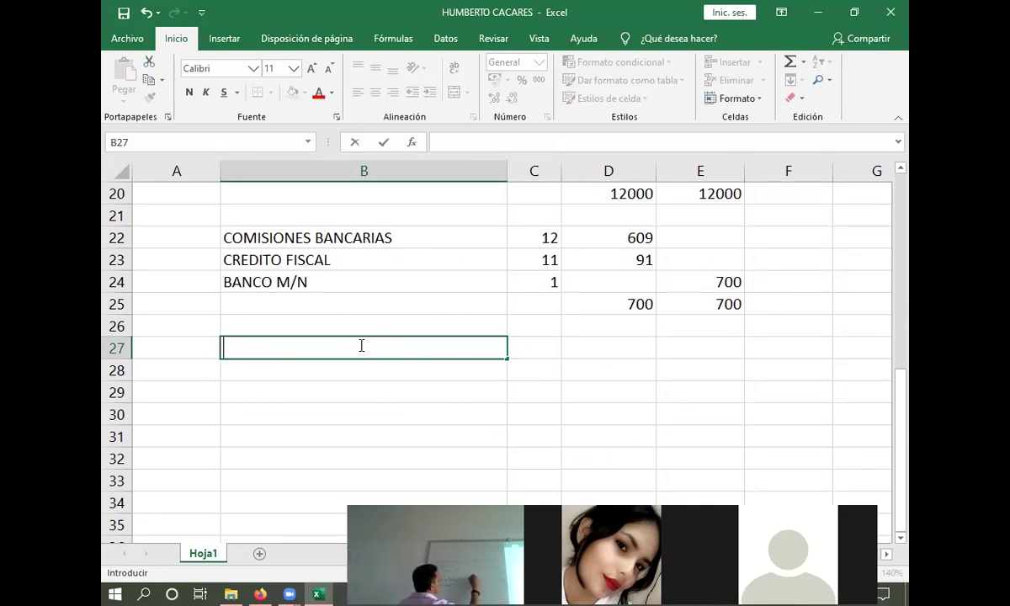
{"action": "type", "text": "COM"}
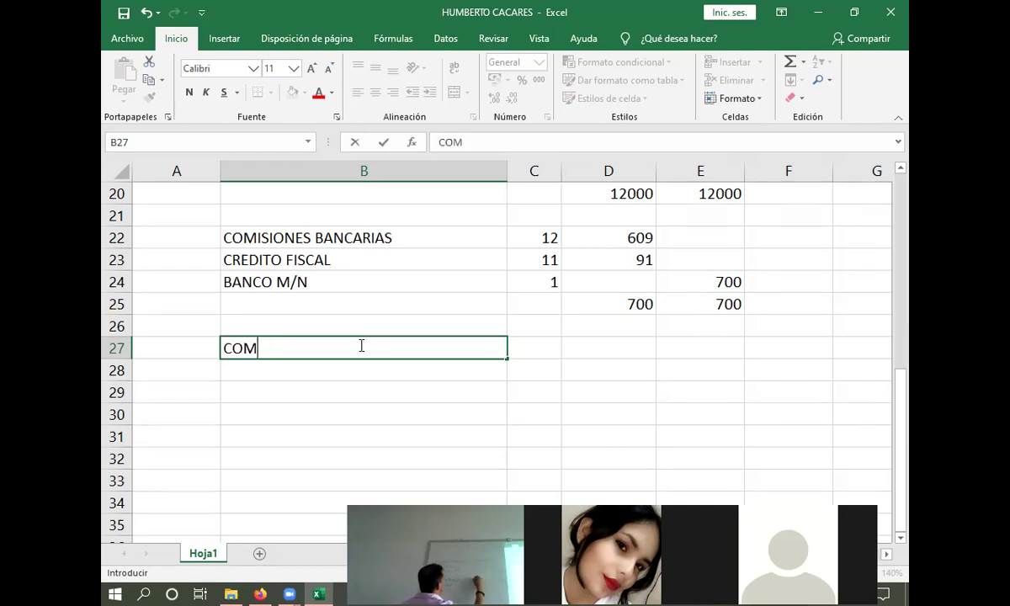
{"action": "type", "text": "PRA DE"}
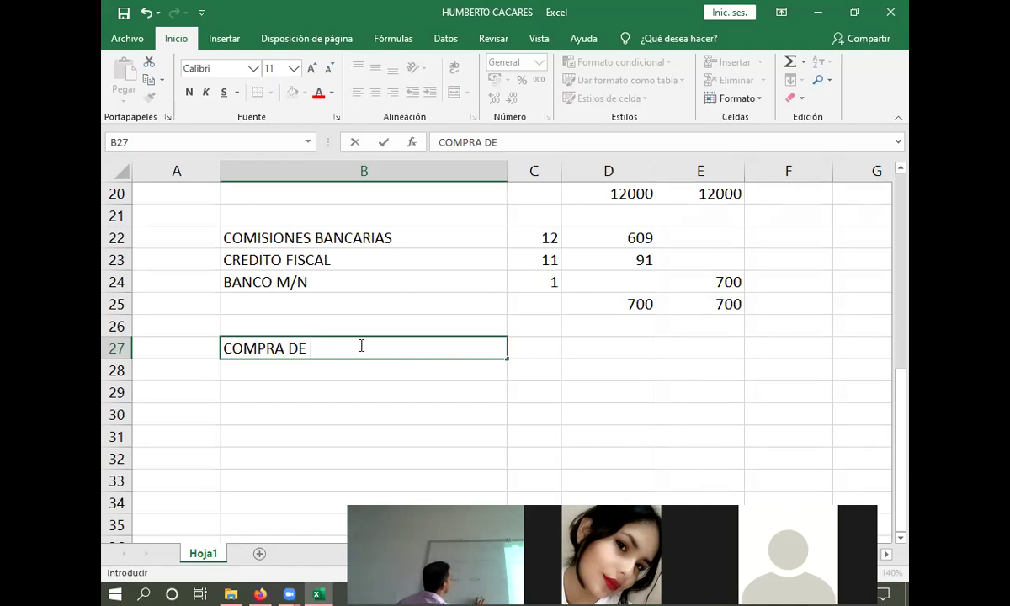
{"action": "type", "text": "ME"}
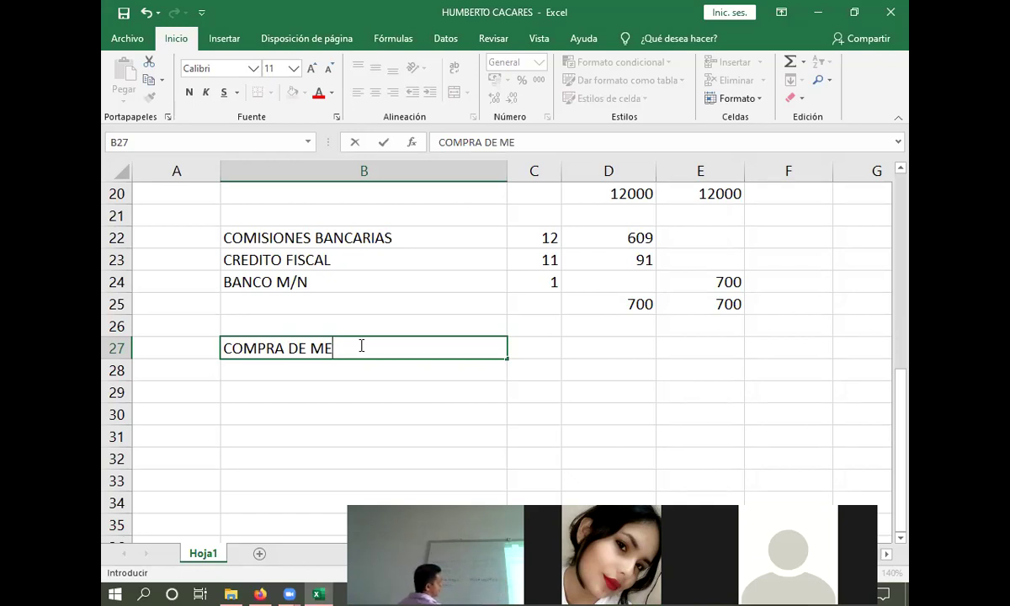
{"action": "type", "text": "RCADERIA"}
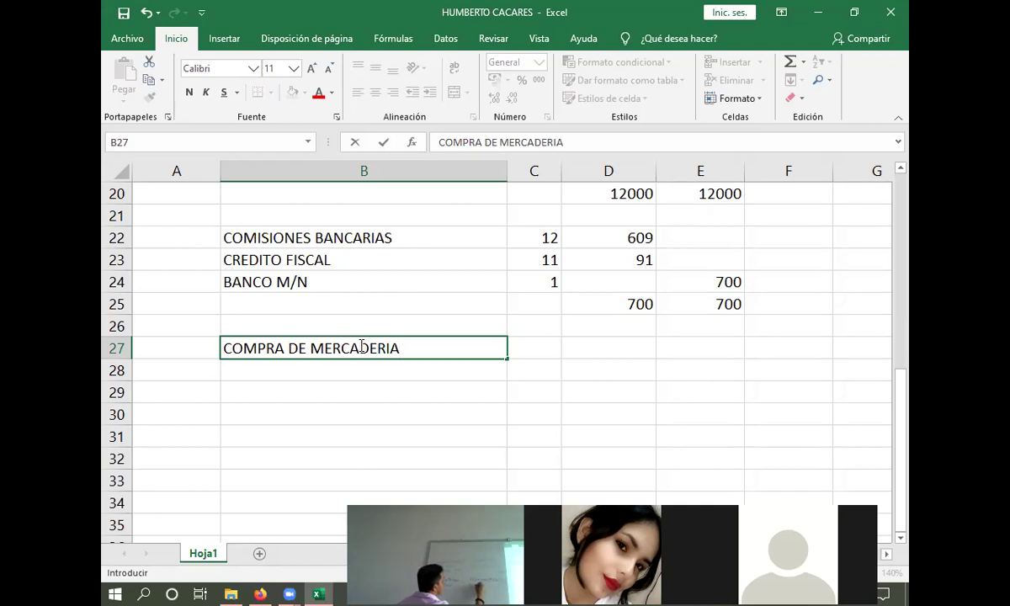
{"action": "left_click", "coordinate": [356, 373]}
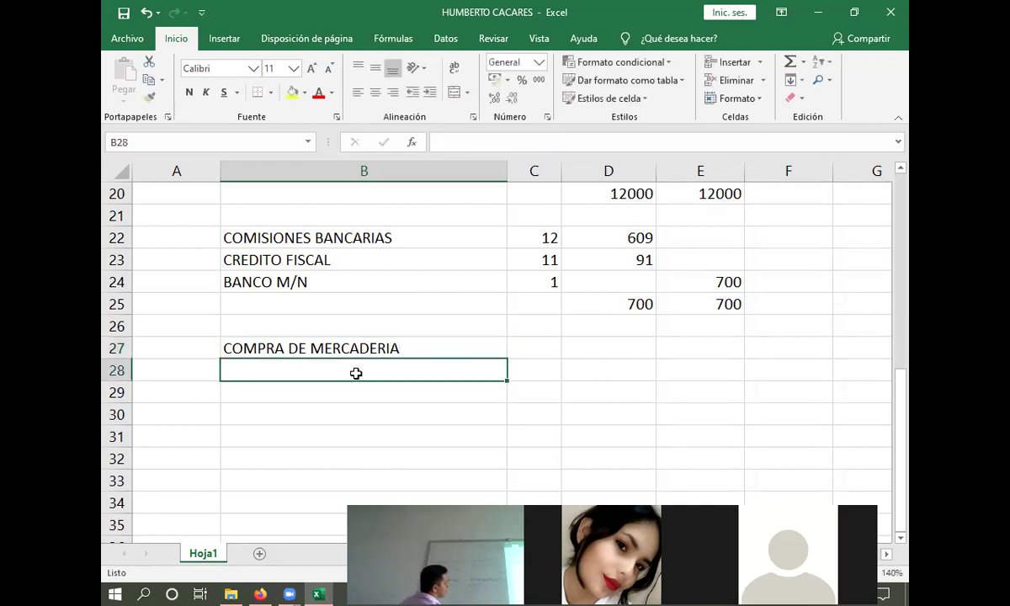
Step: Try to copy the CREDITO FISCAL account with its folio from row 23 to row 28
{"action": "left_click", "coordinate": [326, 260]}
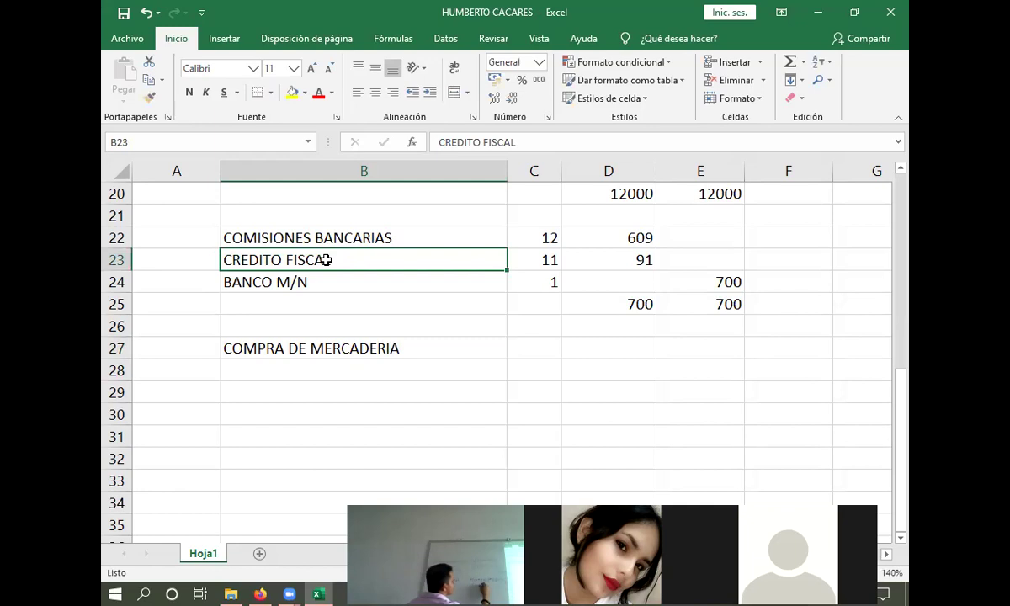
{"action": "key", "text": "shift+Right"}
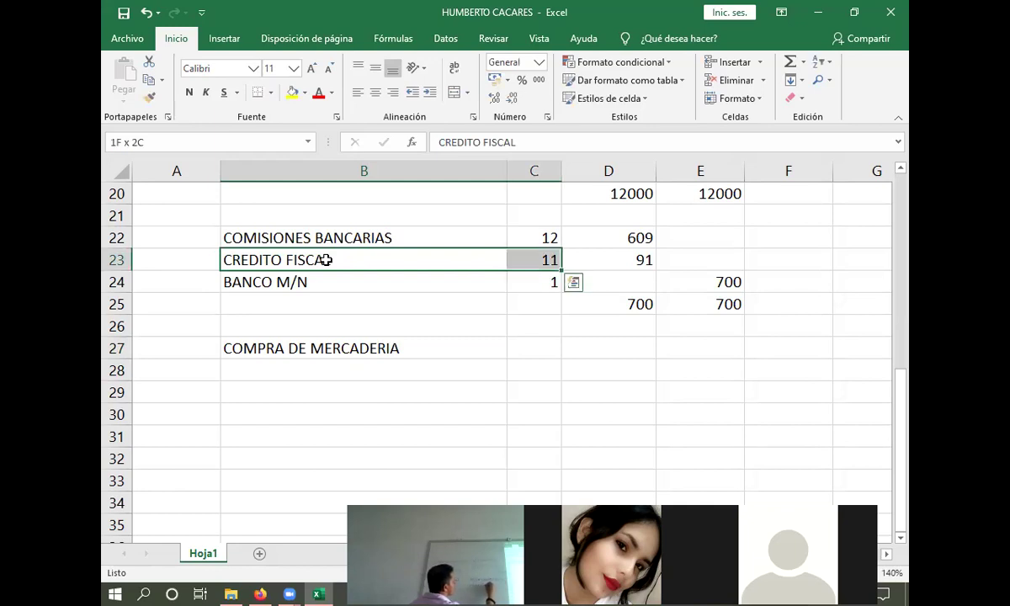
{"action": "type", "text": "CV"}
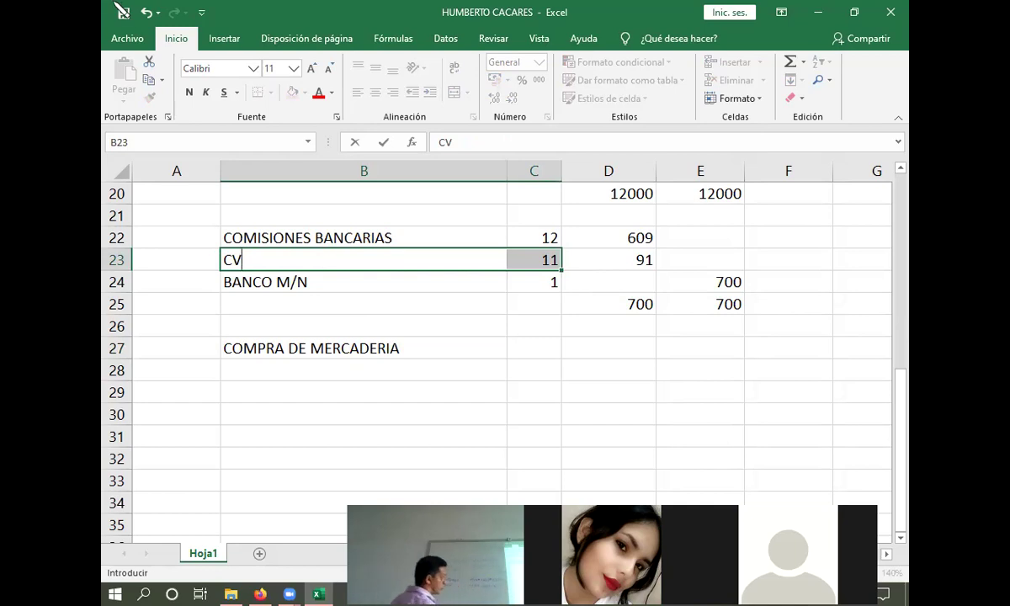
{"action": "left_click", "coordinate": [148, 14]}
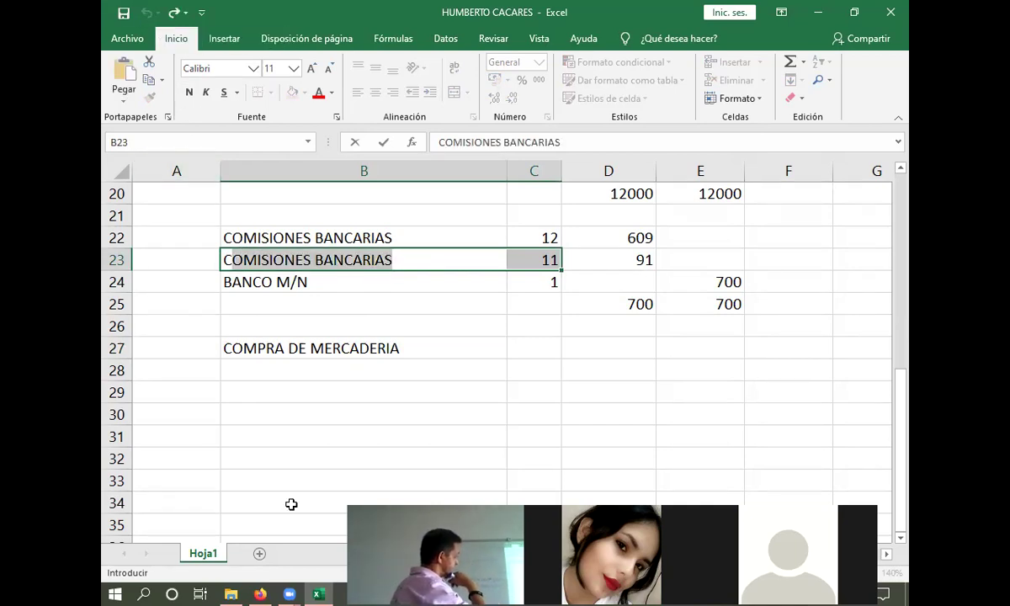
{"action": "left_click", "coordinate": [299, 369]}
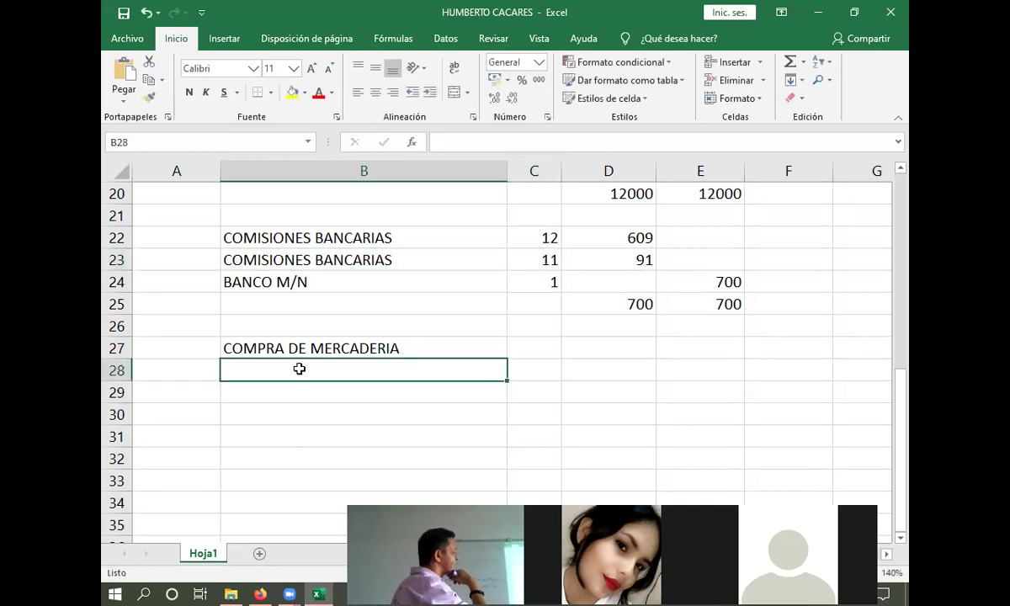
{"action": "type", "text": "OMISIONES BANCARIAS"}
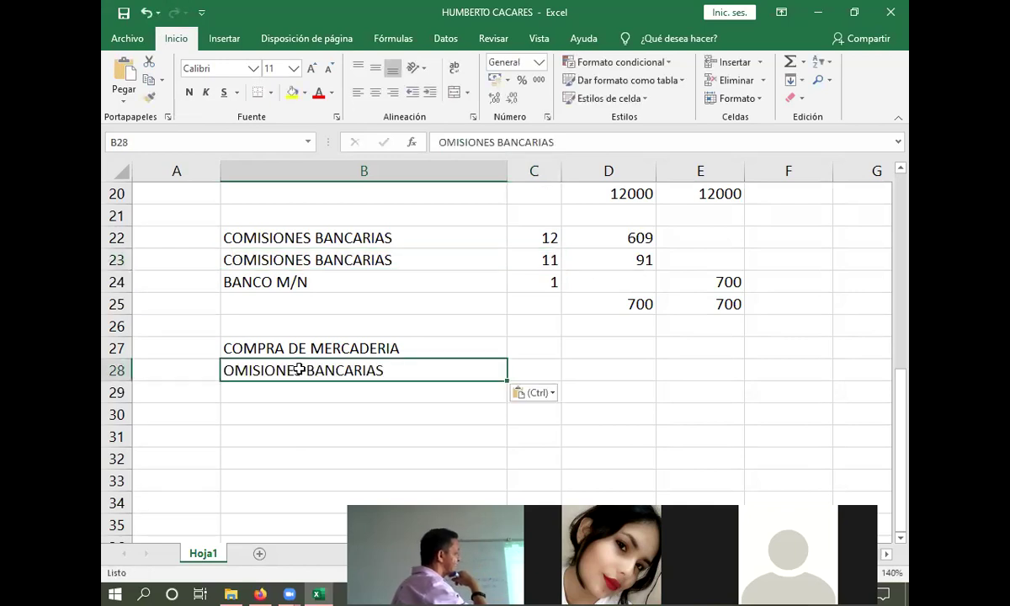
Step: Undo the folio 11 entered in C28 and clear the wrong account name from B28
{"action": "left_click", "coordinate": [530, 375]}
{"action": "type", "text": "11"}
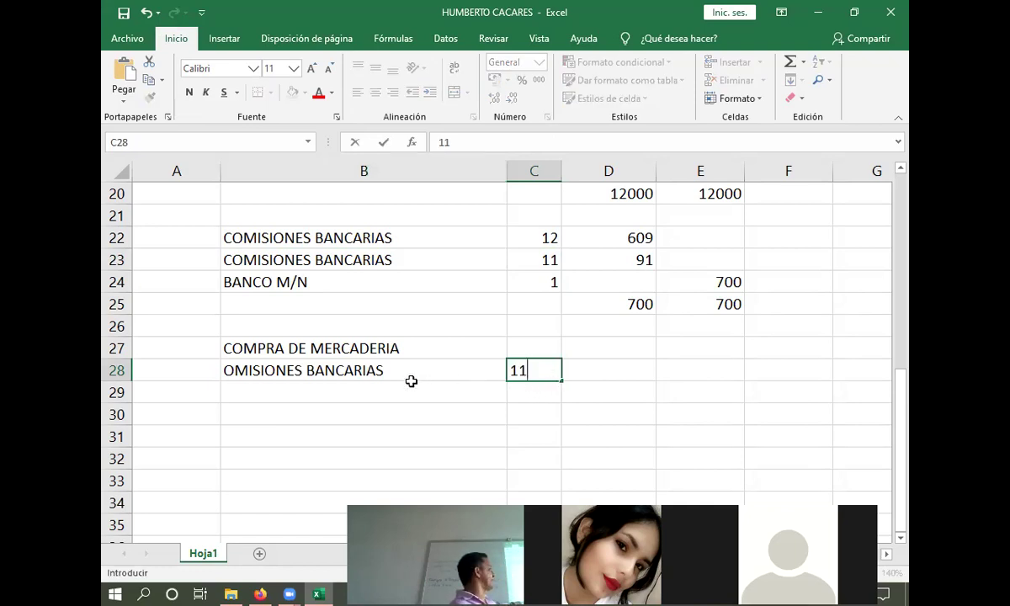
{"action": "left_click", "coordinate": [148, 13]}
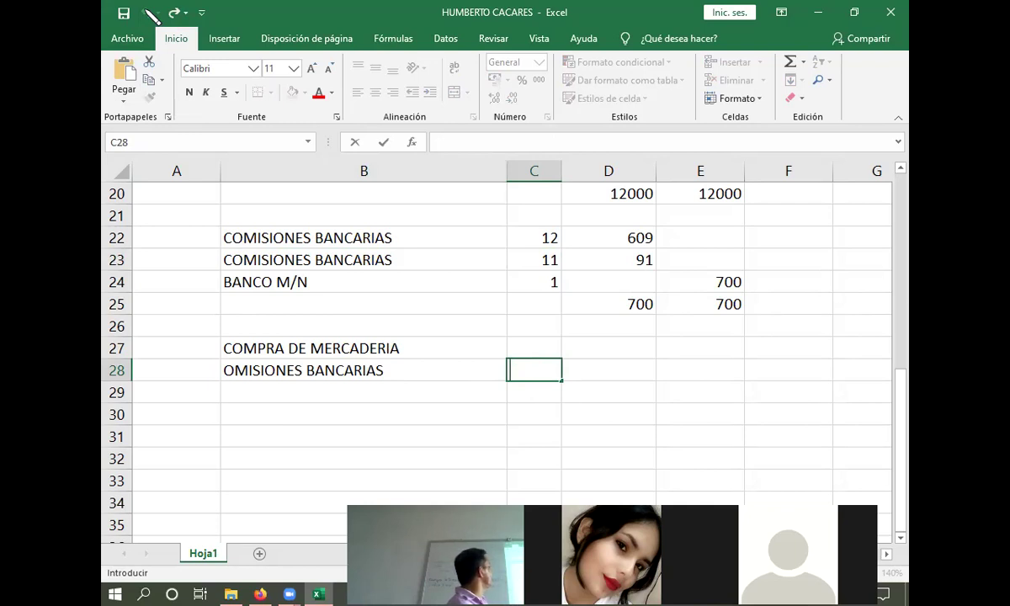
{"action": "left_click", "coordinate": [440, 373]}
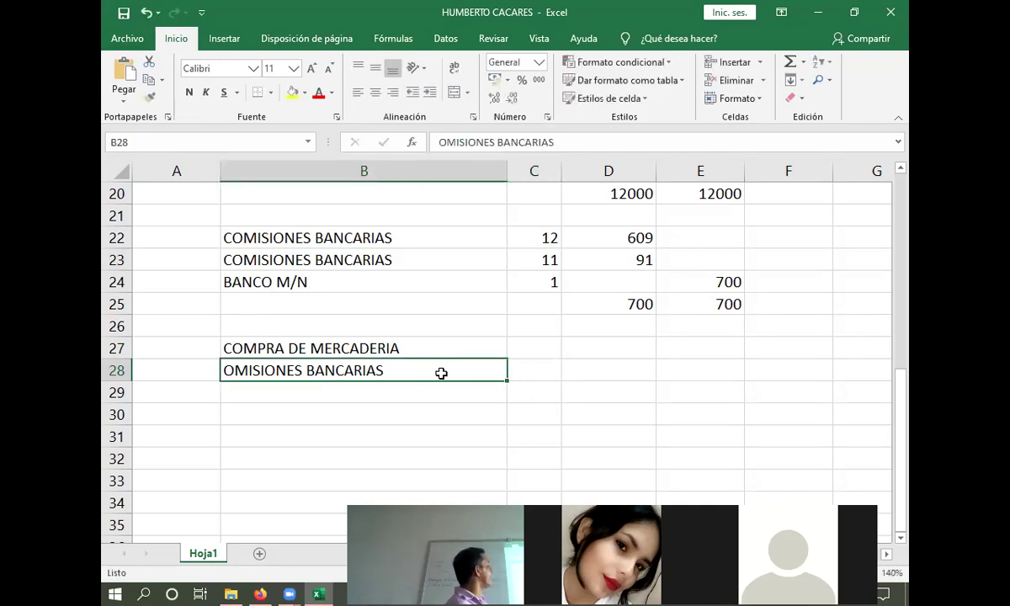
{"action": "key", "text": "BackSpace"}
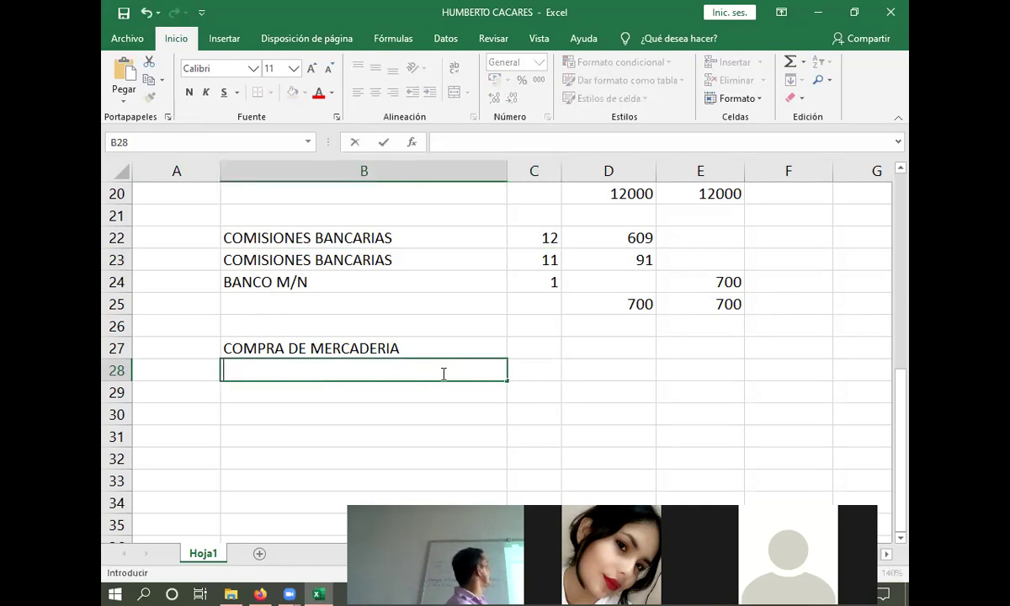
Step: Restore the account name in B23 to CREDITO FISCAL
{"action": "left_click", "coordinate": [355, 263]}
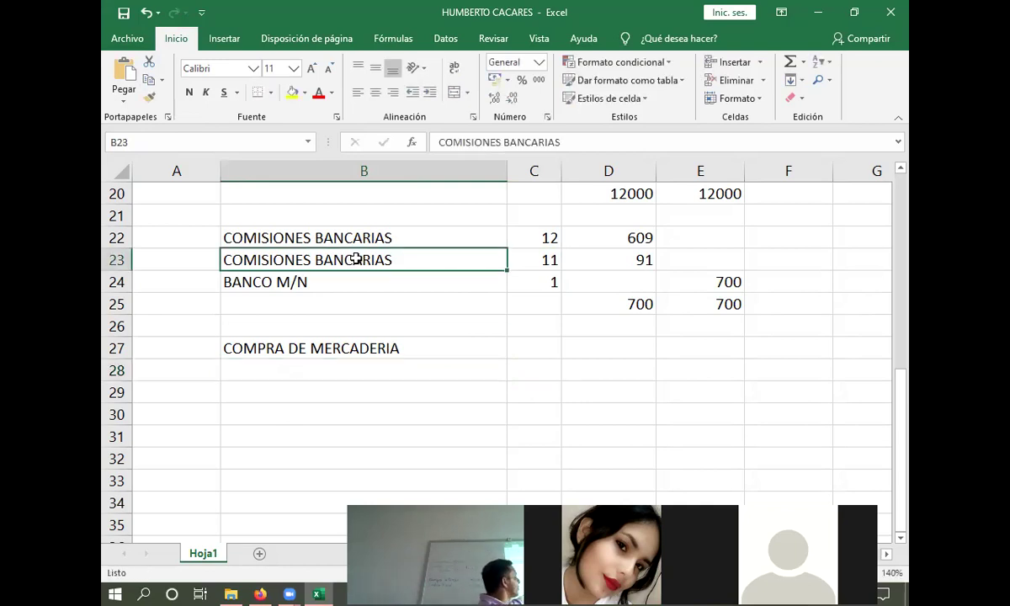
{"action": "type", "text": "CREDITO "}
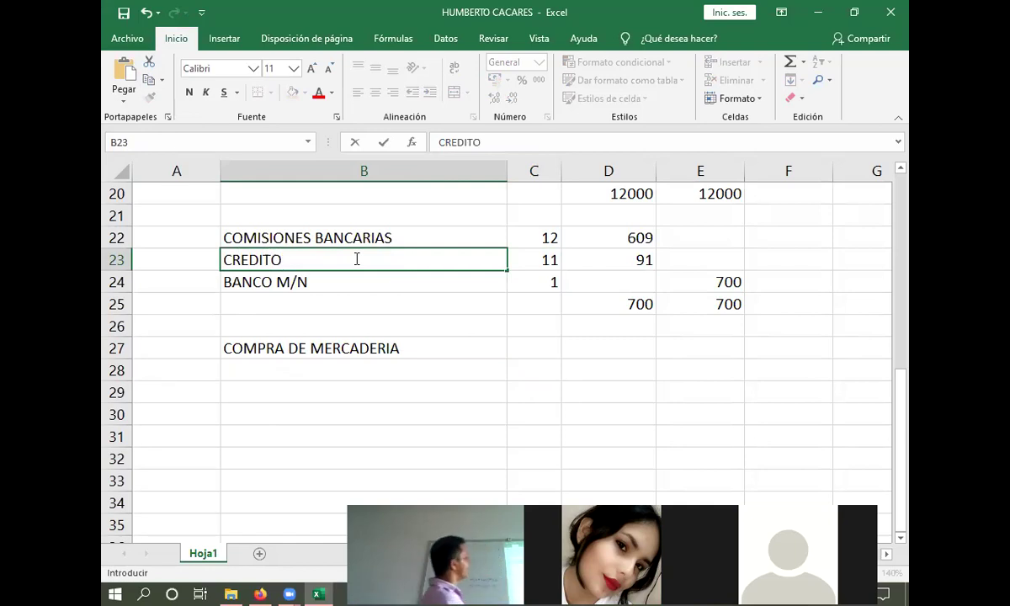
{"action": "type", "text": "FISCAL"}
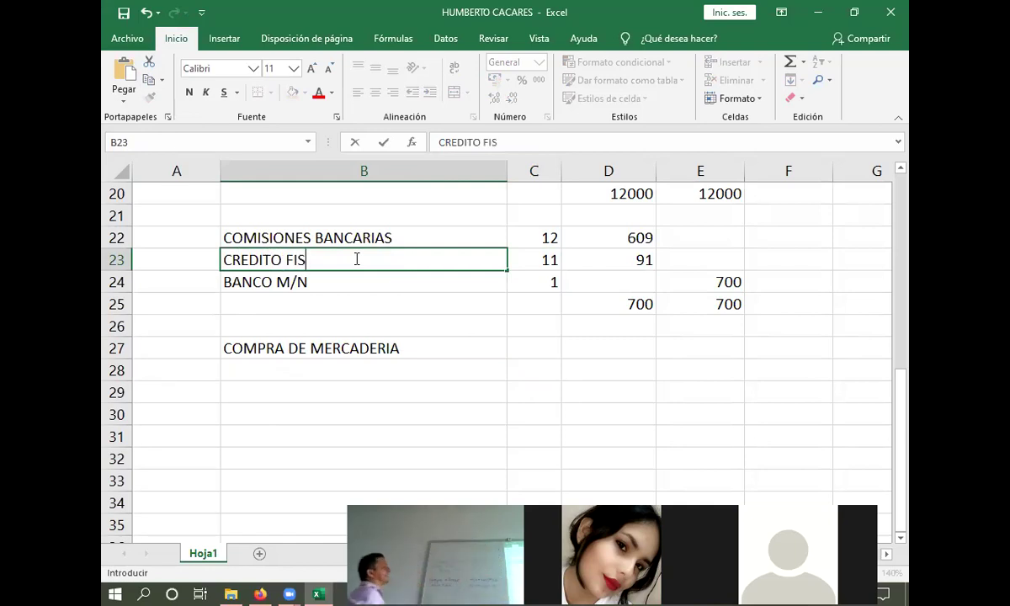
{"action": "left_click", "coordinate": [297, 379]}
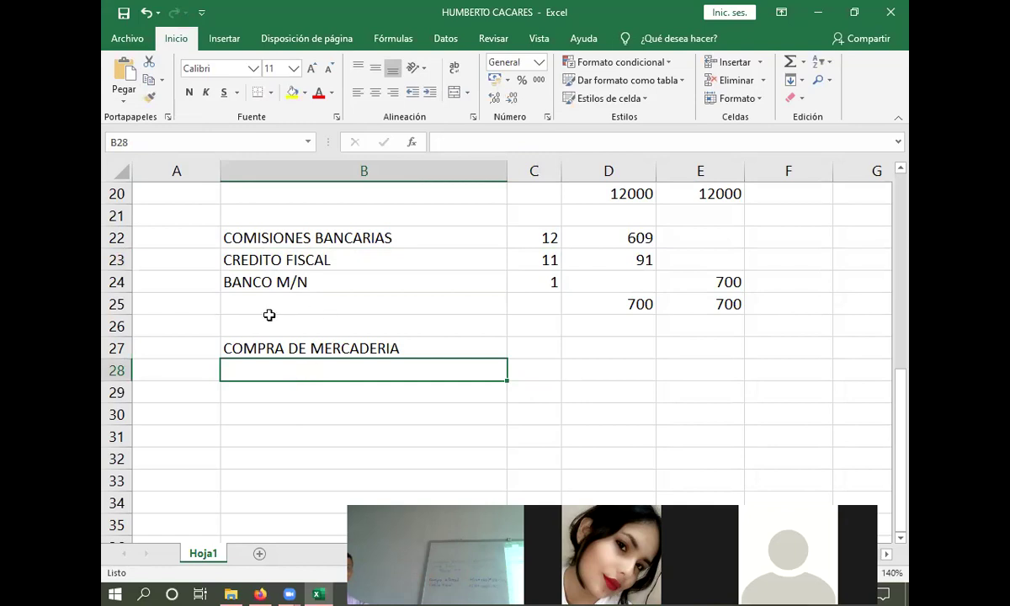
Step: Copy the CREDITO FISCAL account with its folio from B23:C23 into row 28
{"action": "left_click", "coordinate": [299, 261]}
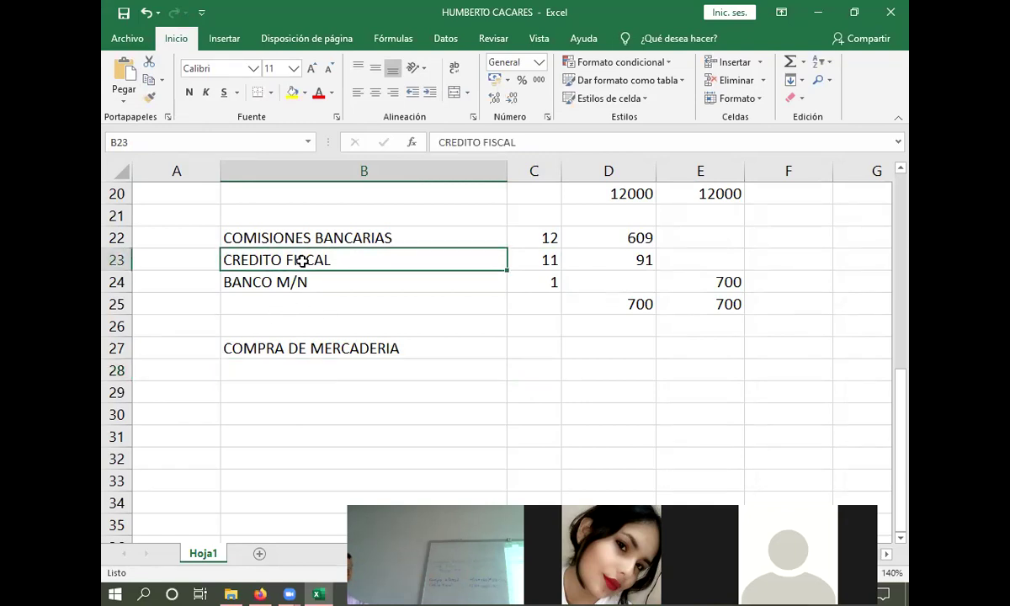
{"action": "key", "text": "shift+Right"}
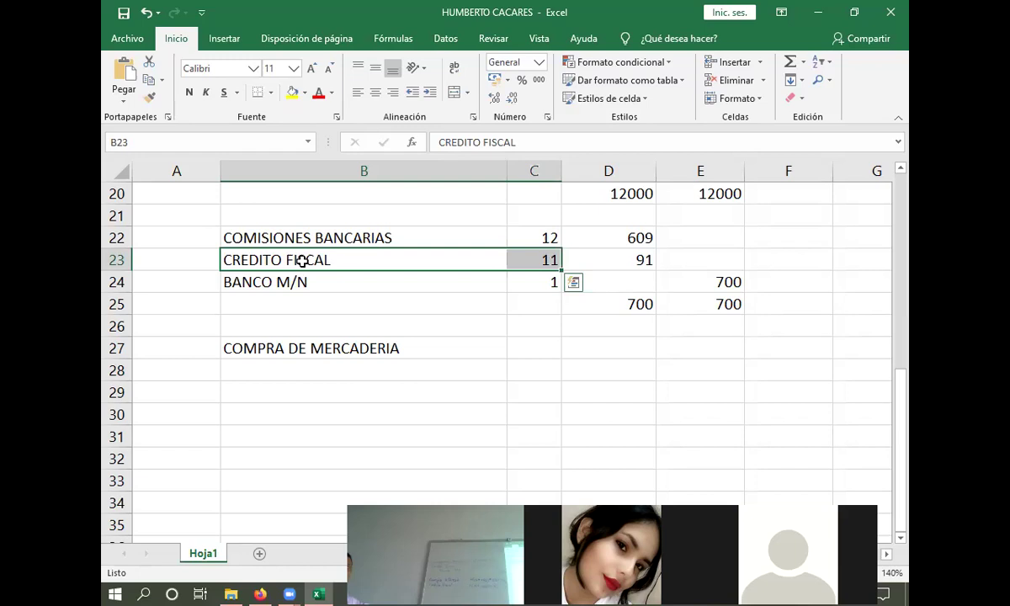
{"action": "key", "text": "ctrl+c"}
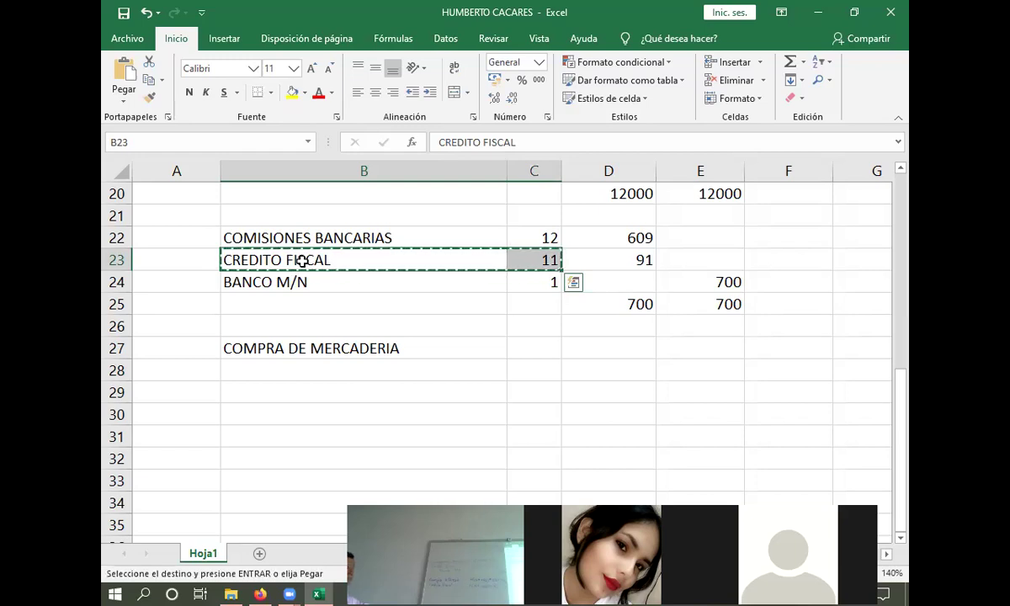
{"action": "left_click", "coordinate": [288, 376]}
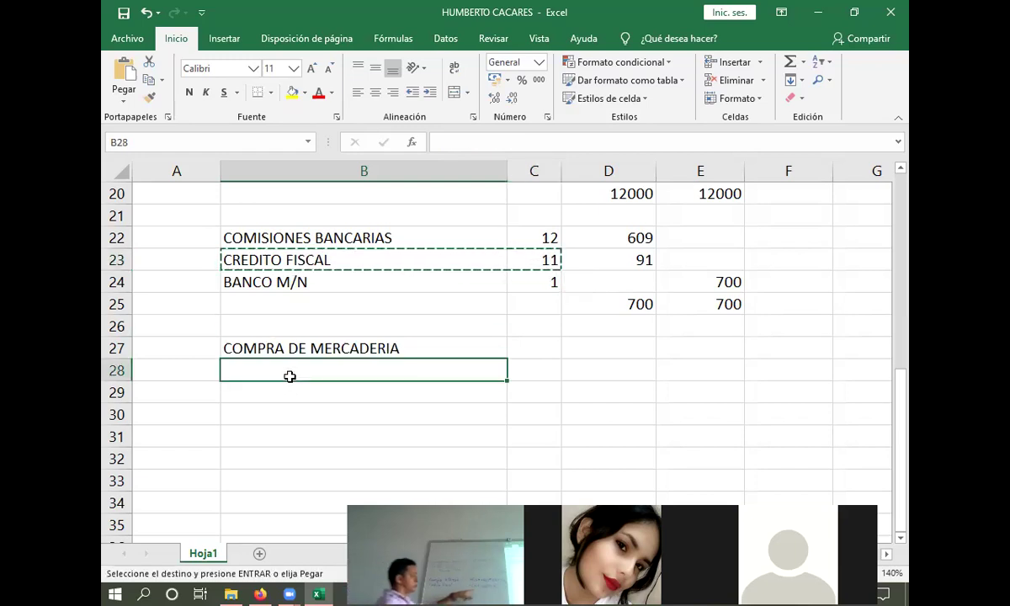
{"action": "key", "text": "ctrl+v"}
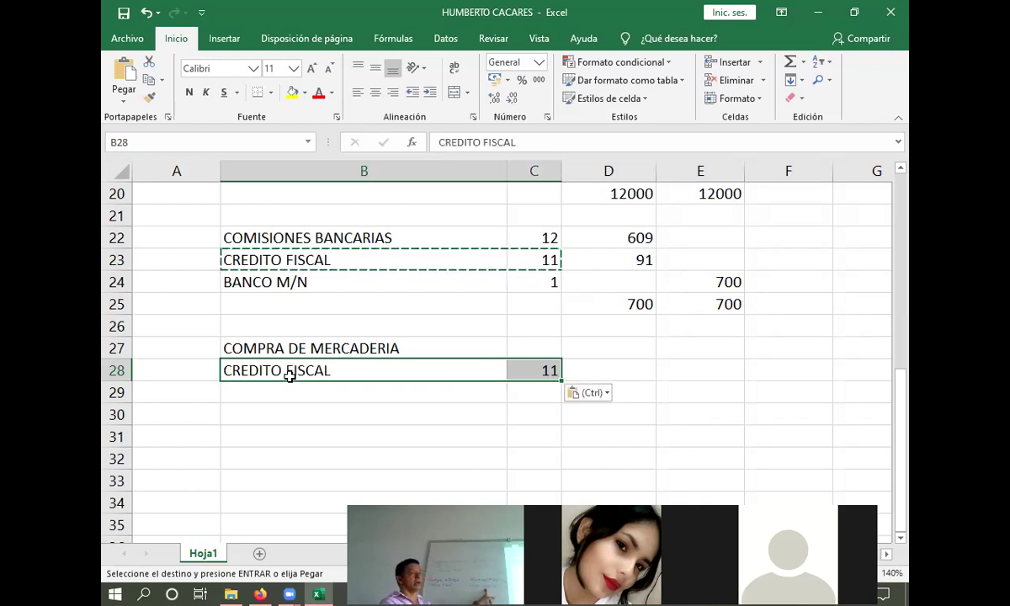
{"action": "left_click", "coordinate": [337, 392]}
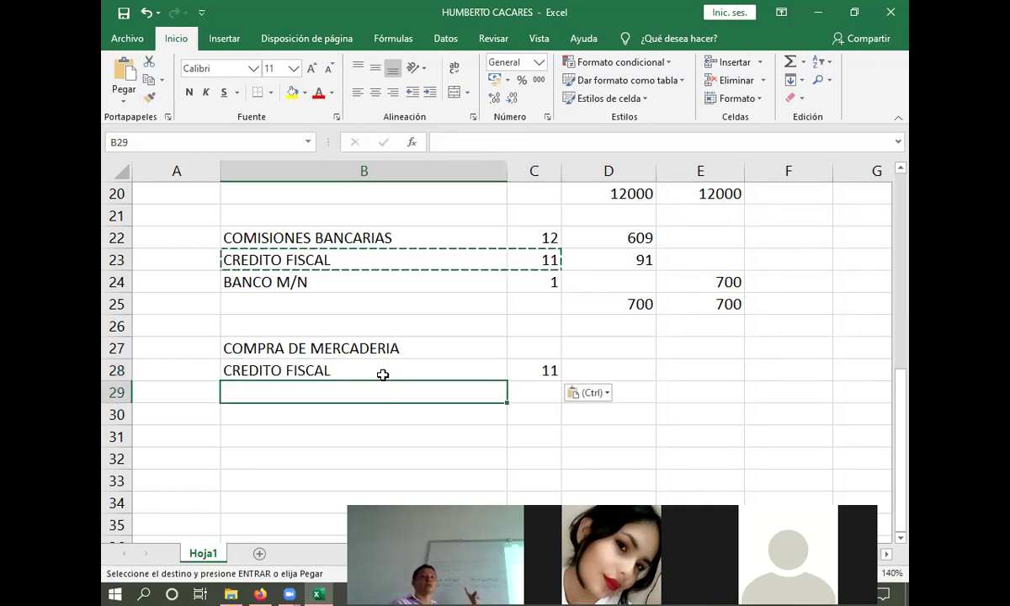
{"action": "left_click", "coordinate": [458, 376]}
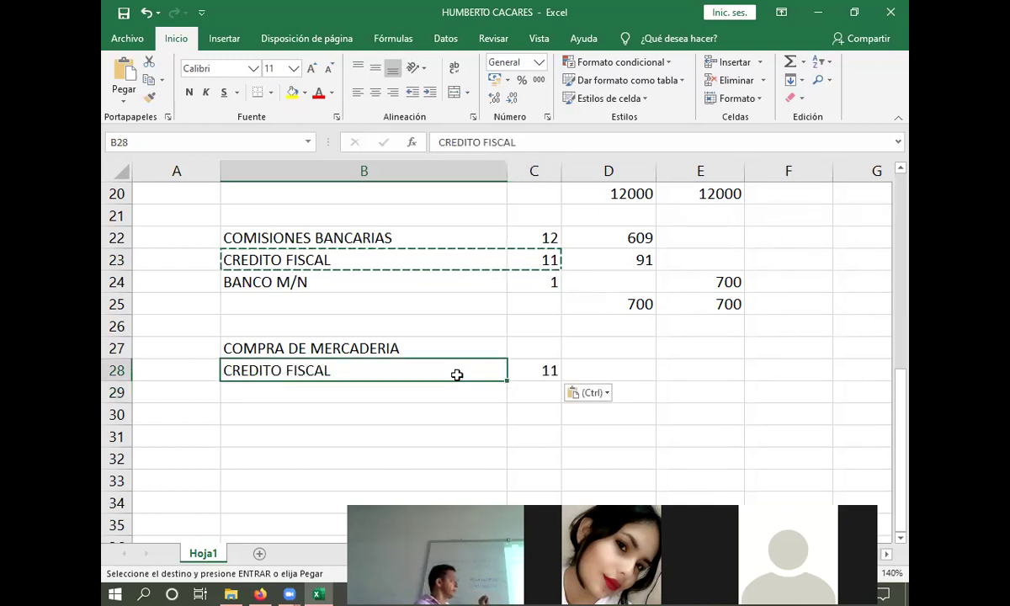
Step: Enter folio 13 for COMPRA DE MERCADERIA in C27, following the numbering of the earlier entries
{"action": "left_click", "coordinate": [545, 352]}
{"action": "left_click", "coordinate": [564, 374]}
{"action": "left_click", "coordinate": [548, 374]}
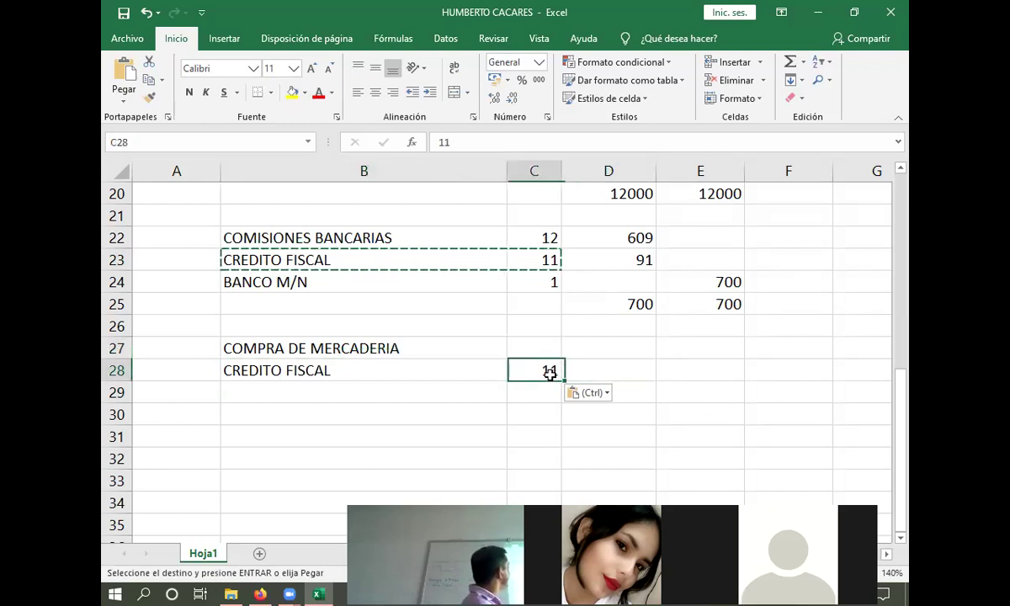
{"action": "left_click", "coordinate": [537, 352]}
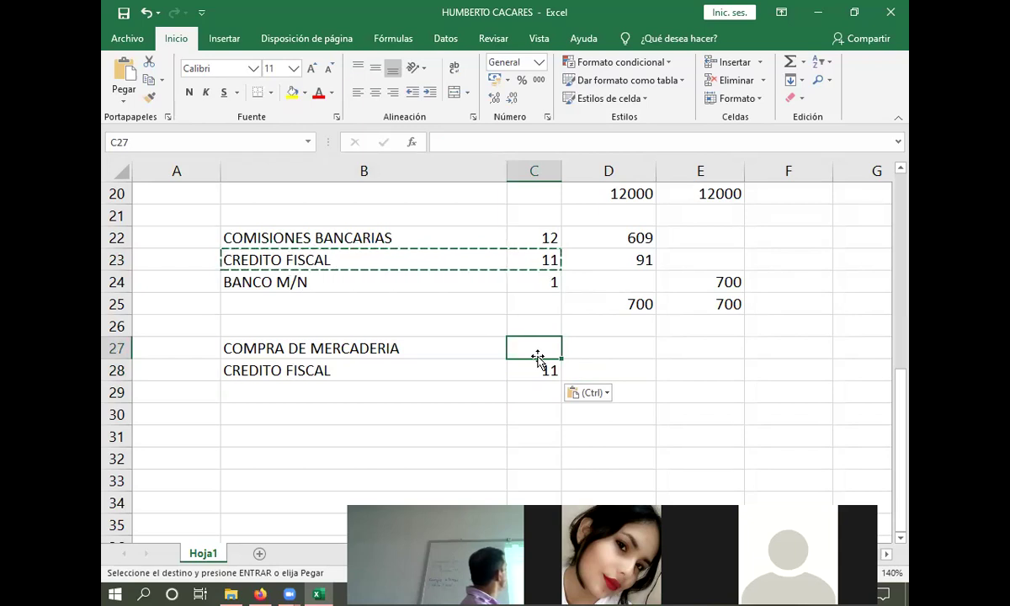
{"action": "scroll", "coordinate": [536, 357], "scroll_direction": "up", "scroll_amount": 1}
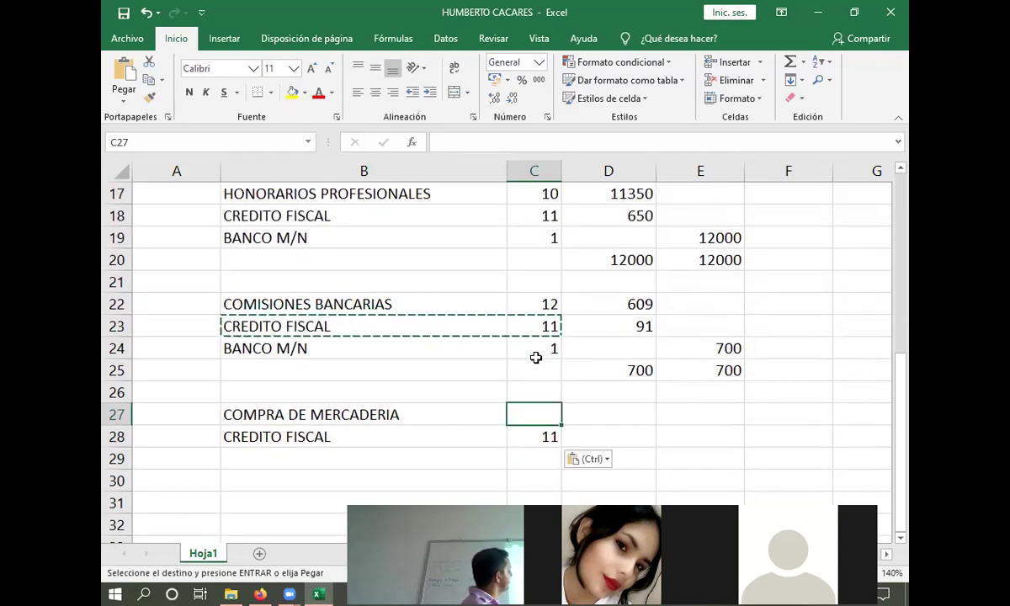
{"action": "scroll", "coordinate": [536, 358], "scroll_direction": "up", "scroll_amount": 3}
{"action": "scroll", "coordinate": [536, 359], "scroll_direction": "up", "scroll_amount": 2}
{"action": "scroll", "coordinate": [536, 360], "scroll_direction": "down", "scroll_amount": 3}
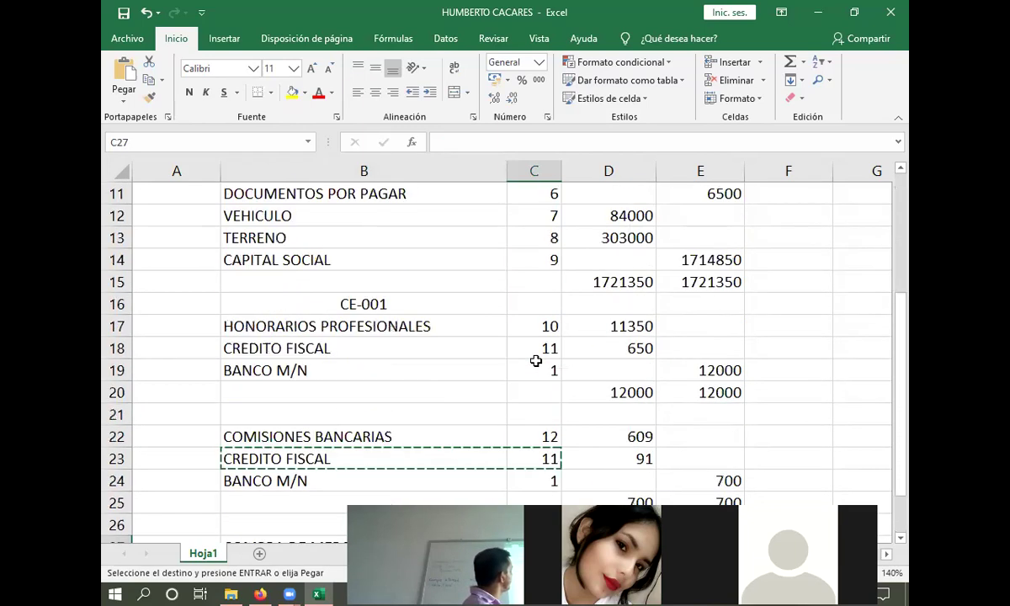
{"action": "scroll", "coordinate": [536, 360], "scroll_direction": "down", "scroll_amount": 2}
{"action": "type", "text": "13"}
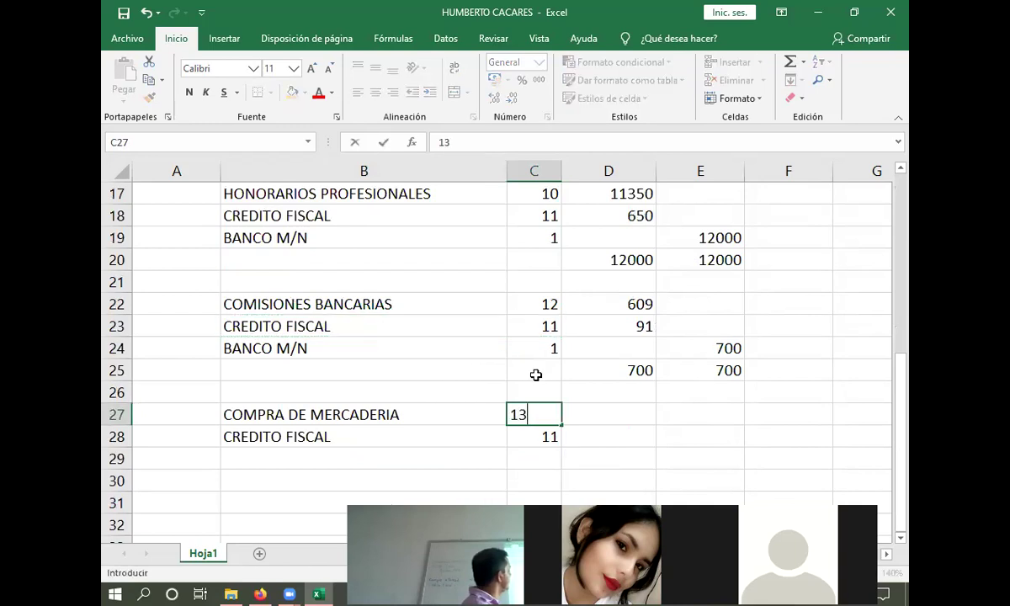
{"action": "left_click", "coordinate": [569, 444]}
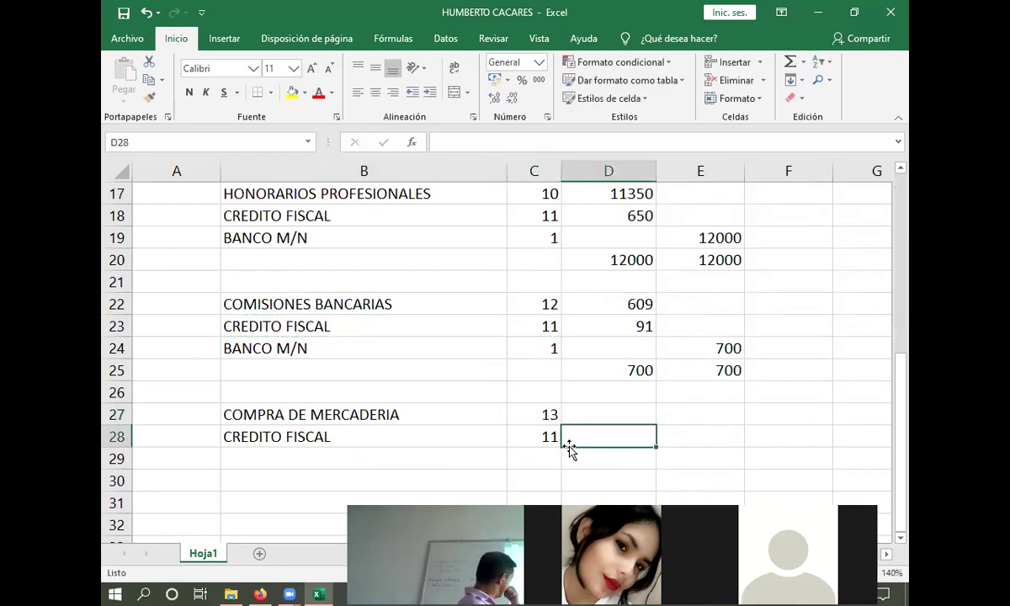
Step: Calculate the COMPRA DE MERCADERIA debit in D27 with the formula +(15*1500)*87%
{"action": "left_click", "coordinate": [581, 419]}
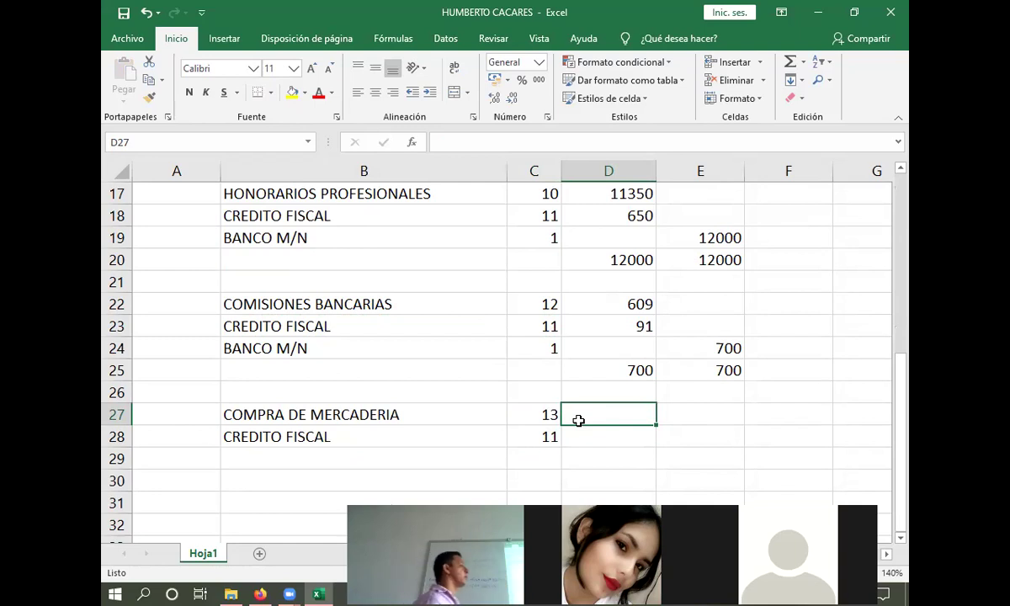
{"action": "type", "text": "+"}
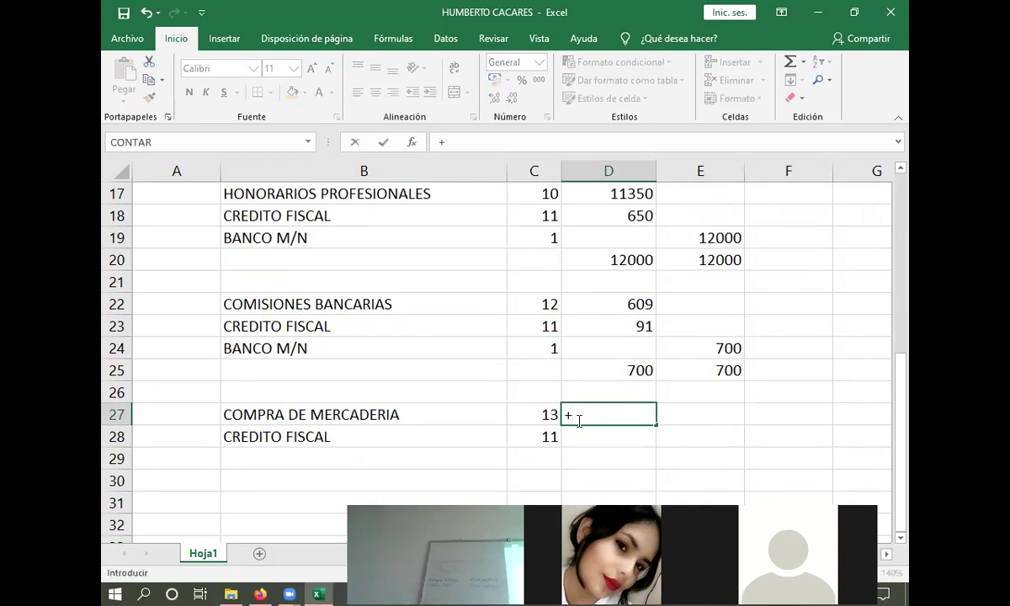
{"action": "type", "text": "(15*1500"}
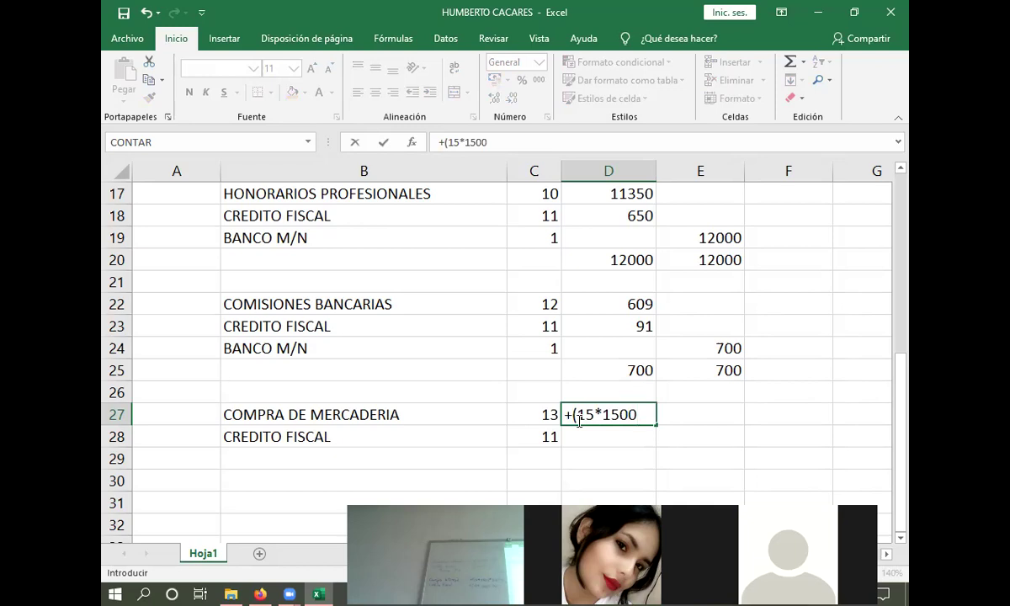
{"action": "type", "text": ")*87%"}
{"action": "key", "text": "Return"}
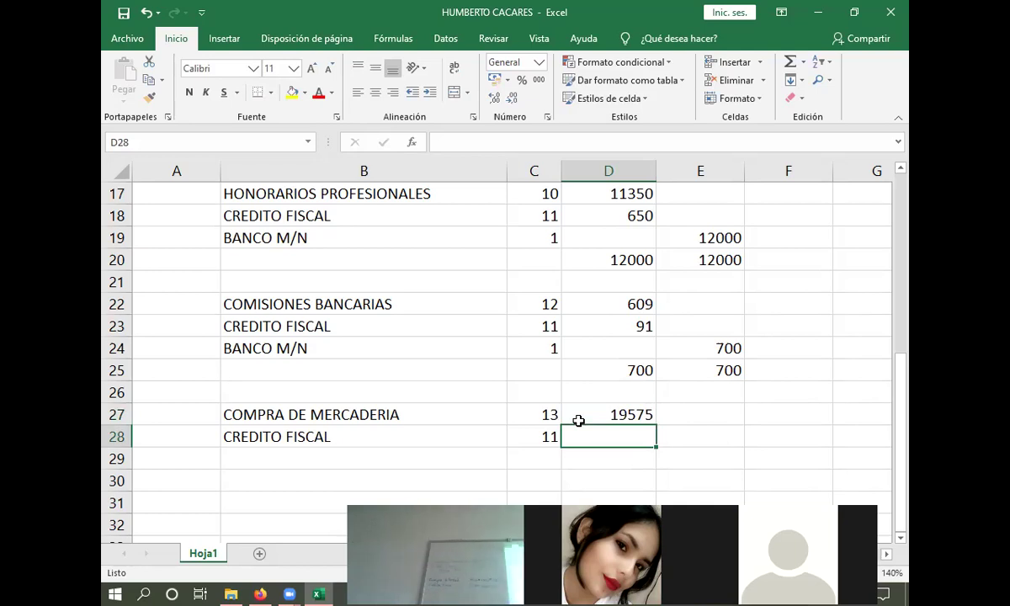
Step: Calculate the CREDITO FISCAL debit in D28 with the formula +(15*1500)*13%
{"action": "type", "text": "1"}
{"action": "key", "text": "BackSpace"}
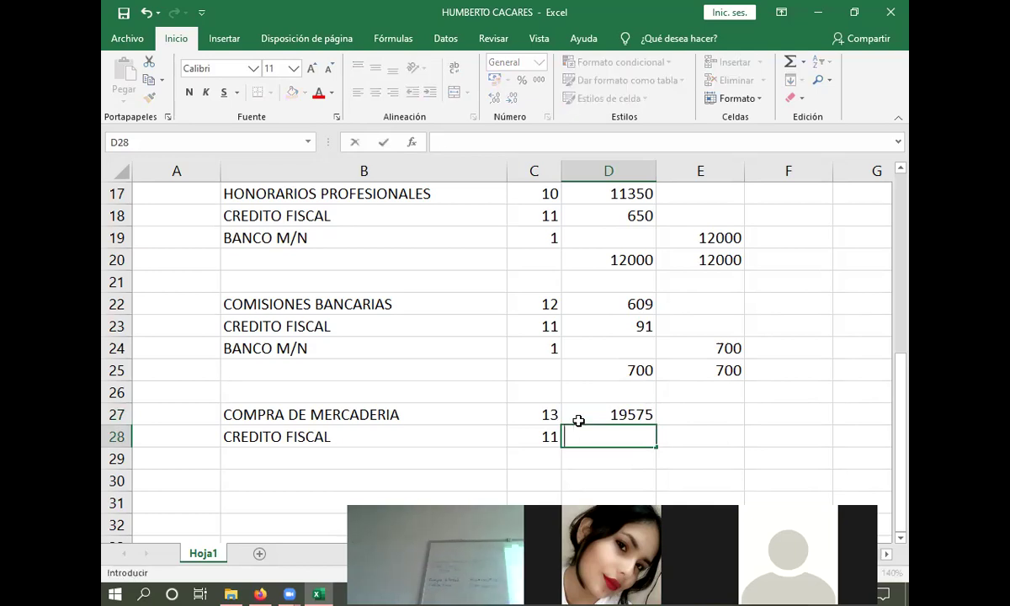
{"action": "type", "text": "+("}
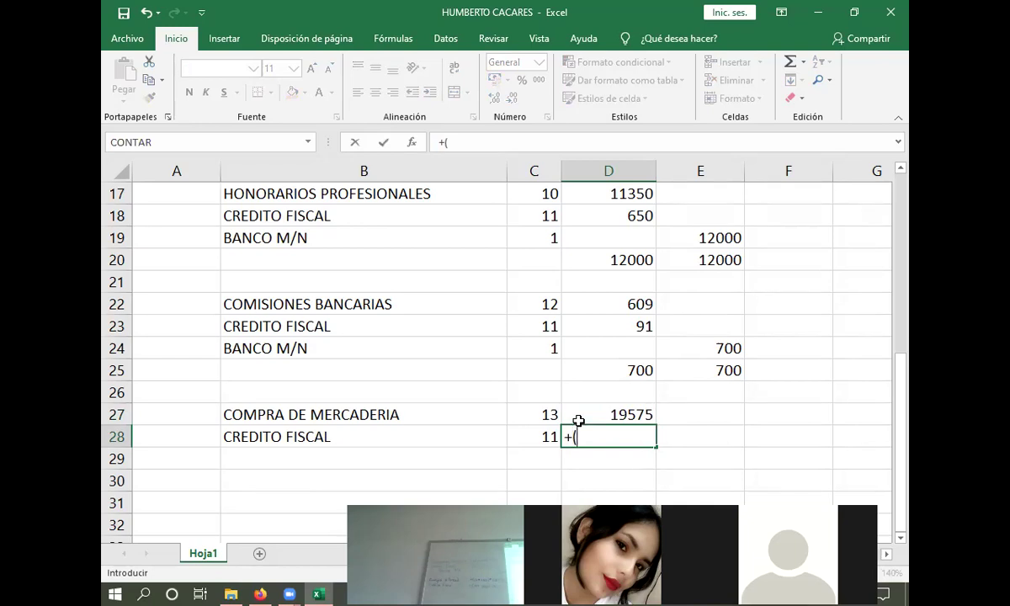
{"action": "type", "text": "15*1500"}
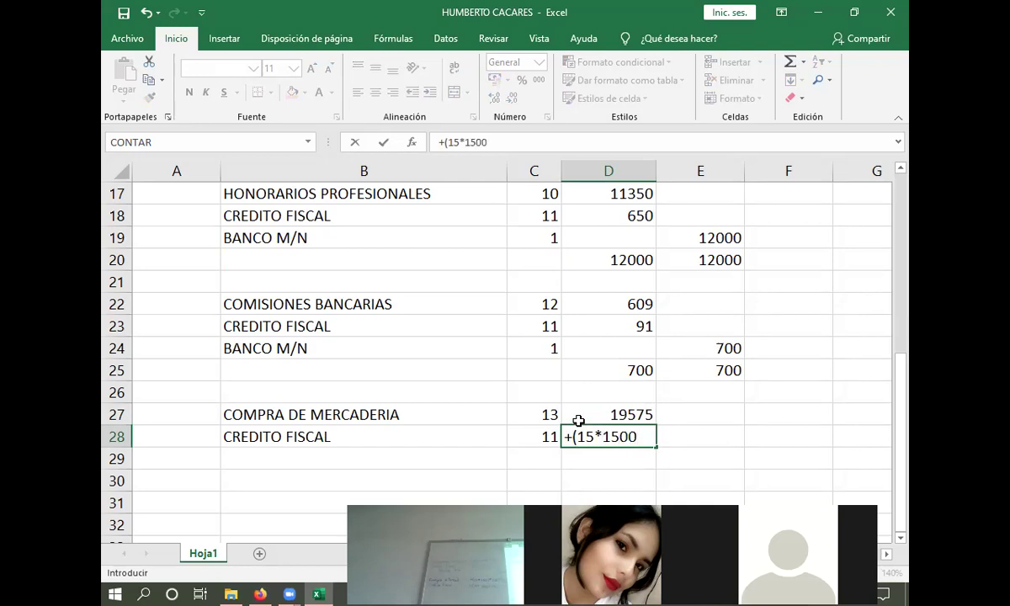
{"action": "type", "text": ")*14"}
{"action": "key", "text": "BackSpace"}
{"action": "type", "text": "3%"}
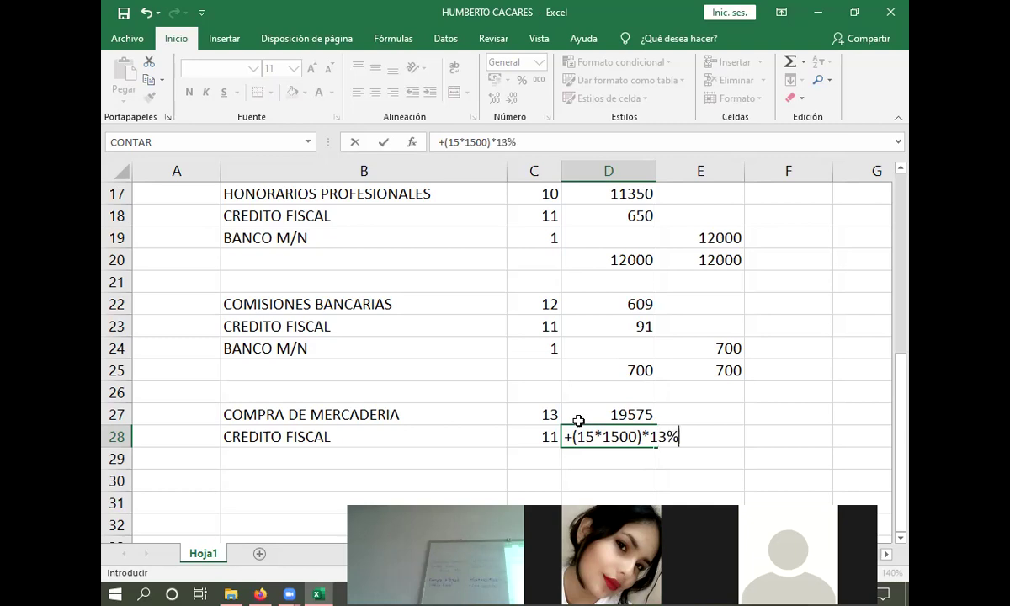
{"action": "key", "text": "Return"}
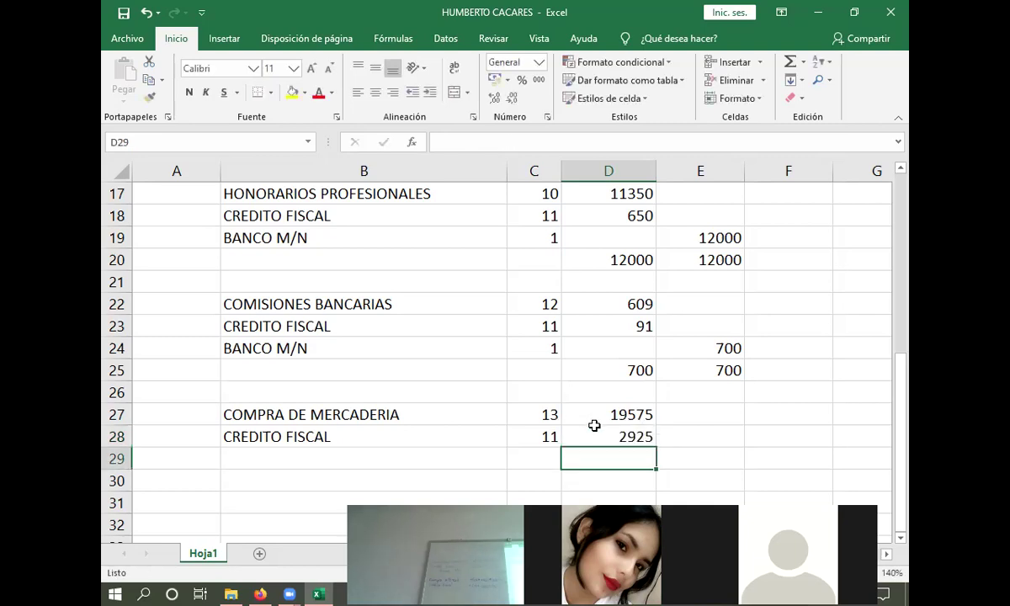
Step: Switch to Firefox to review the 5 August television purchase in the exercise statement, and return to the Excel journal
{"action": "left_click", "coordinate": [675, 457]}
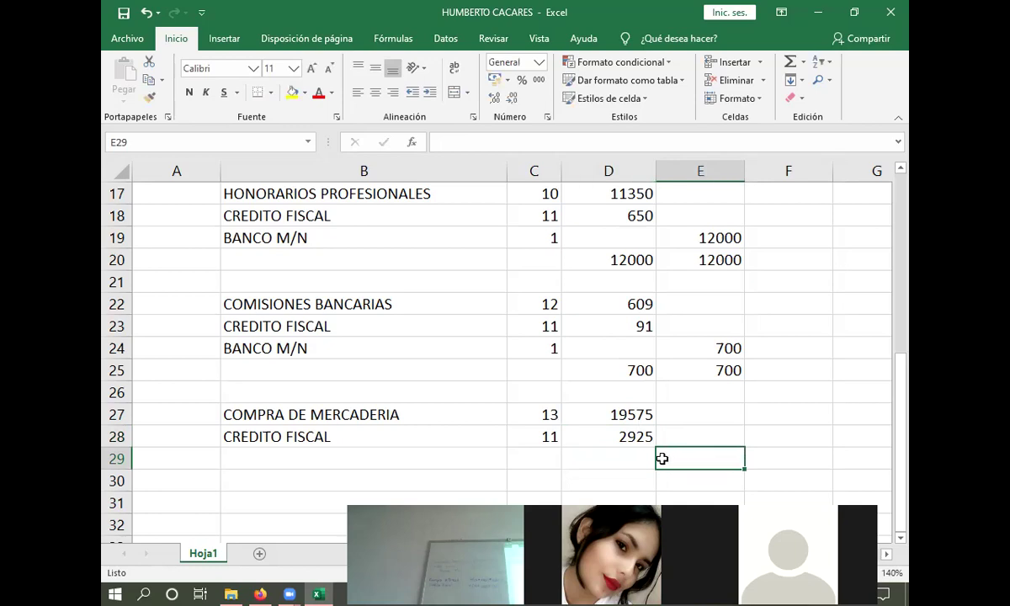
{"action": "scroll", "coordinate": [662, 459], "scroll_direction": "down", "scroll_amount": 2}
{"action": "scroll", "coordinate": [662, 439], "scroll_direction": "up", "scroll_amount": 1}
{"action": "scroll", "coordinate": [662, 440], "scroll_direction": "up", "scroll_amount": 1}
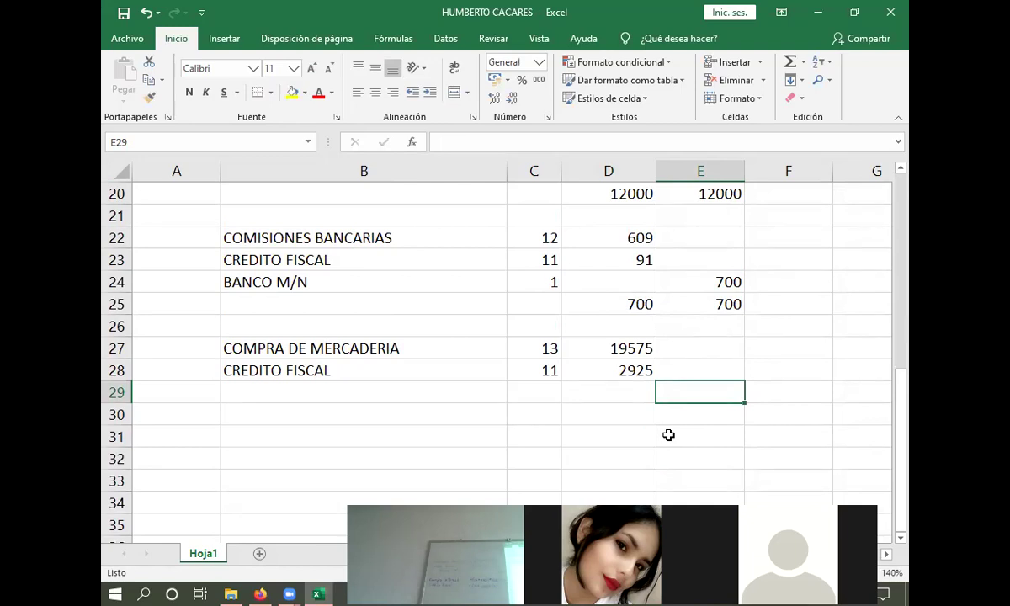
{"action": "left_click", "coordinate": [261, 594]}
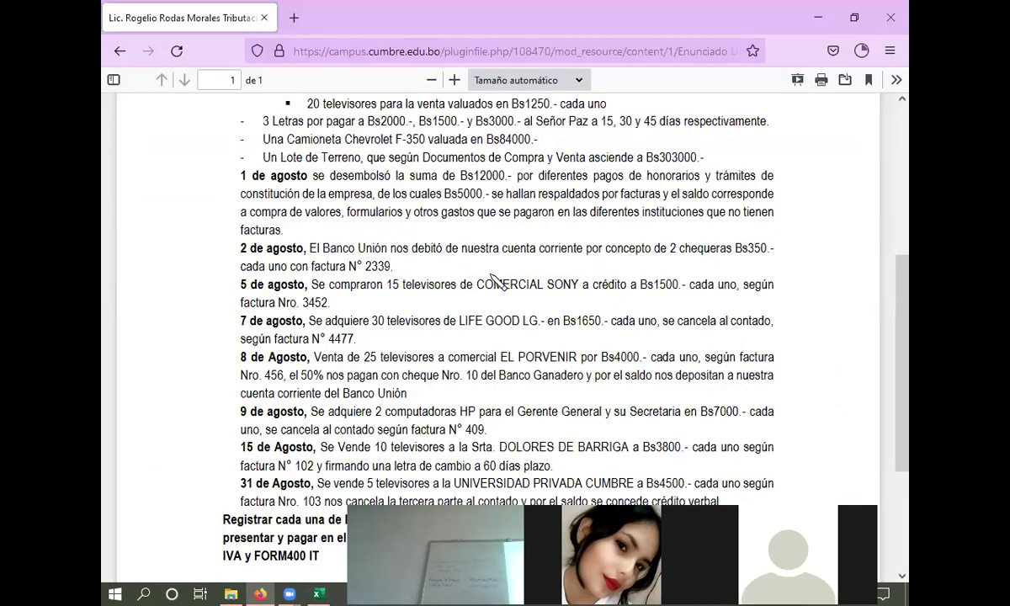
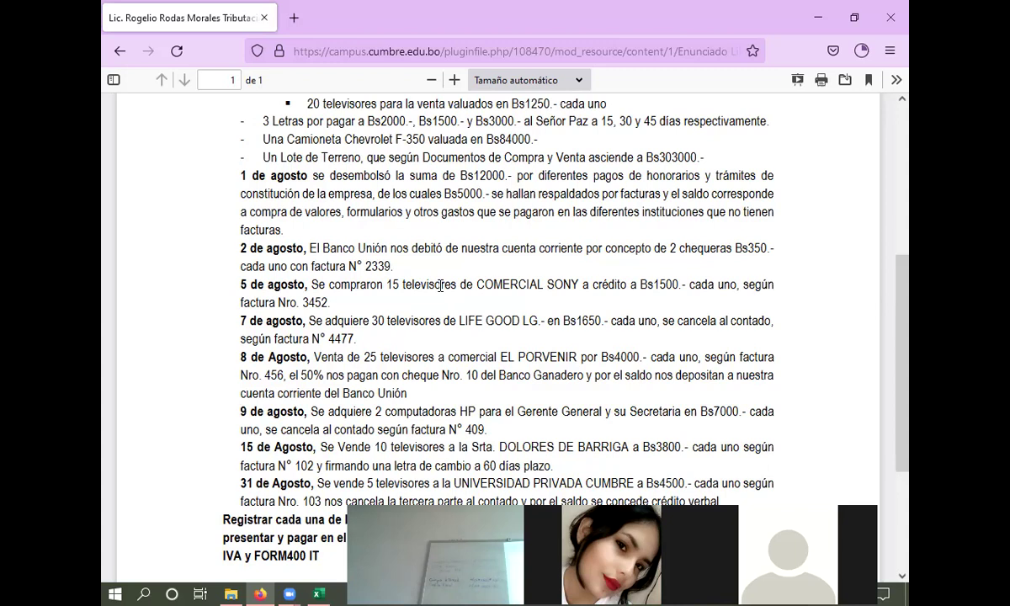
{"action": "left_click", "coordinate": [320, 593]}
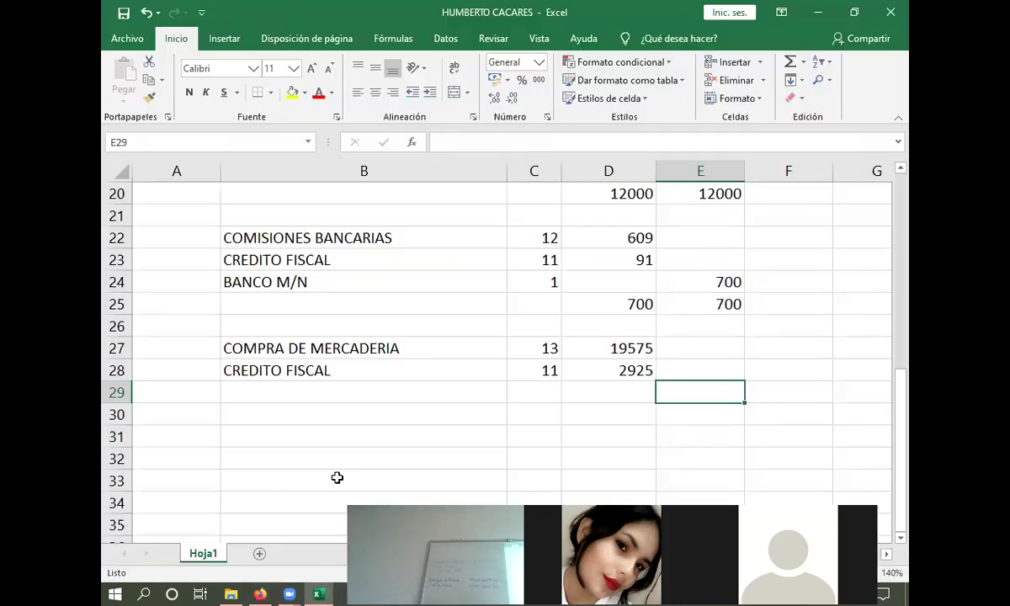
Step: Add the account CTAS. POR PAGAR in B29 with folio 14 in C29
{"action": "left_click", "coordinate": [340, 388]}
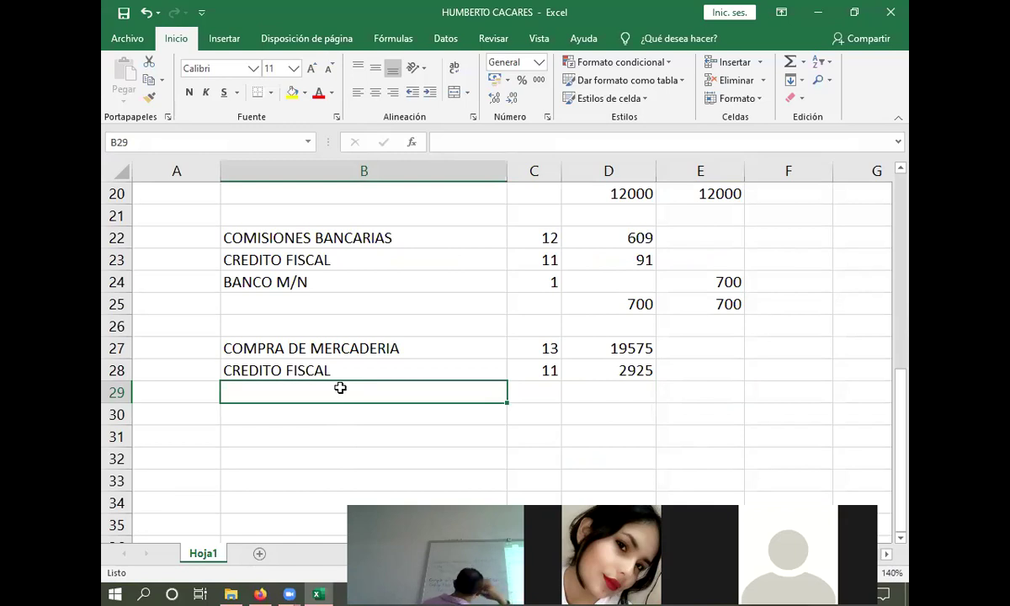
{"action": "type", "text": "CT"}
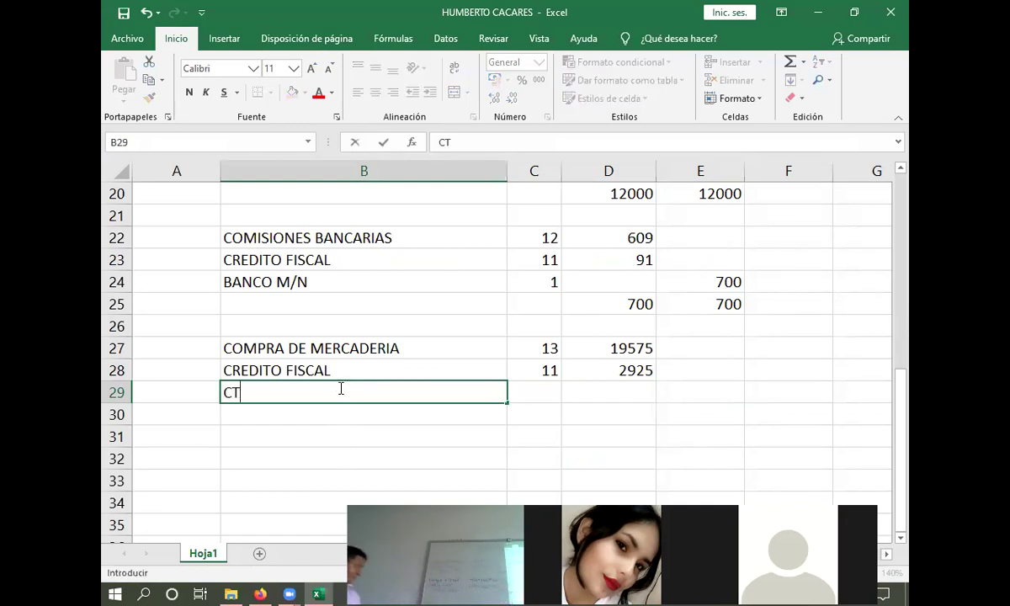
{"action": "type", "text": "AS"}
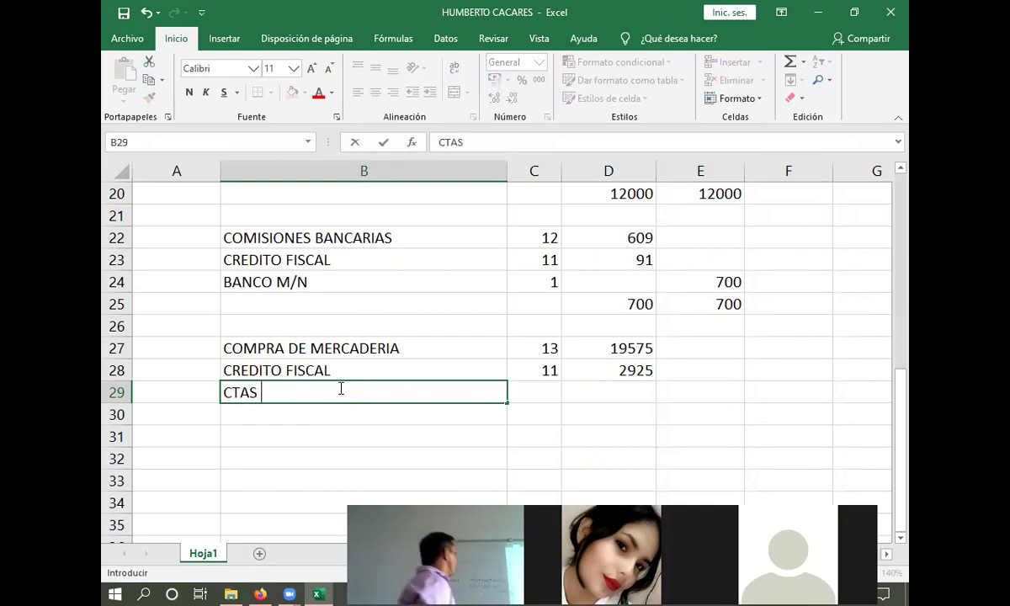
{"action": "type", "text": ". "}
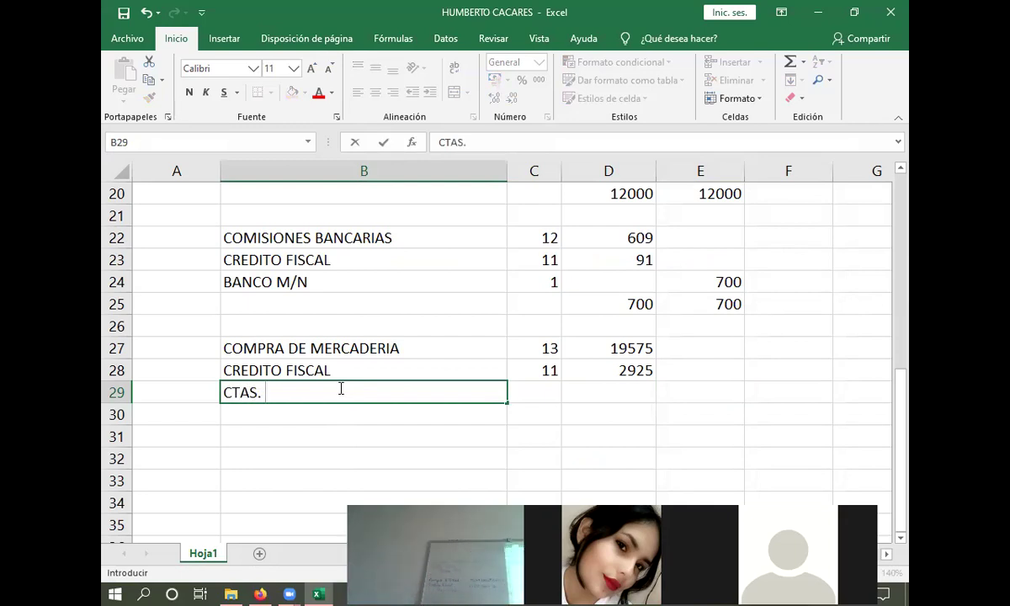
{"action": "type", "text": "POR PAGAR"}
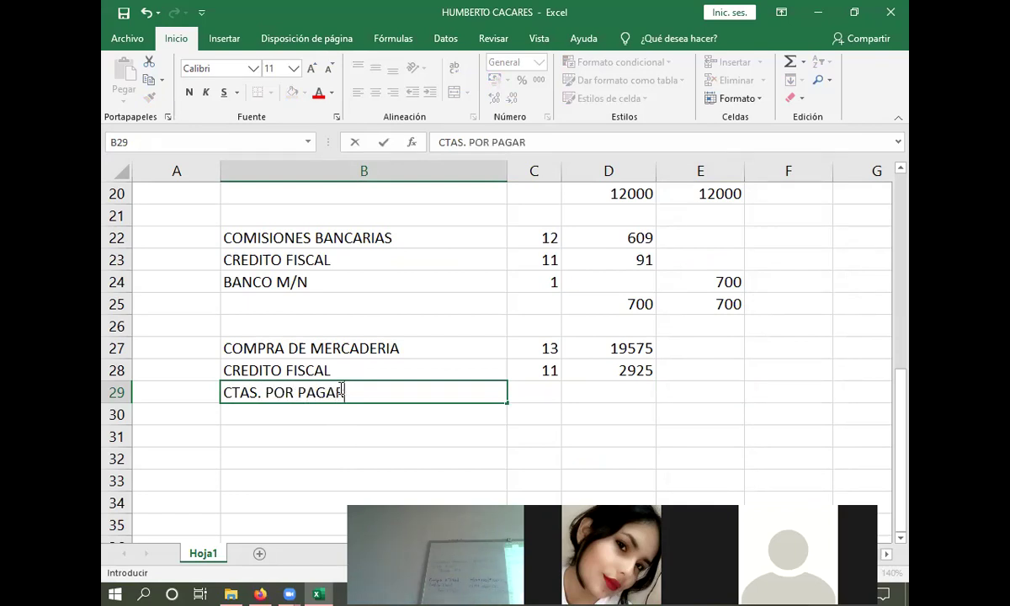
{"action": "key", "text": "Tab"}
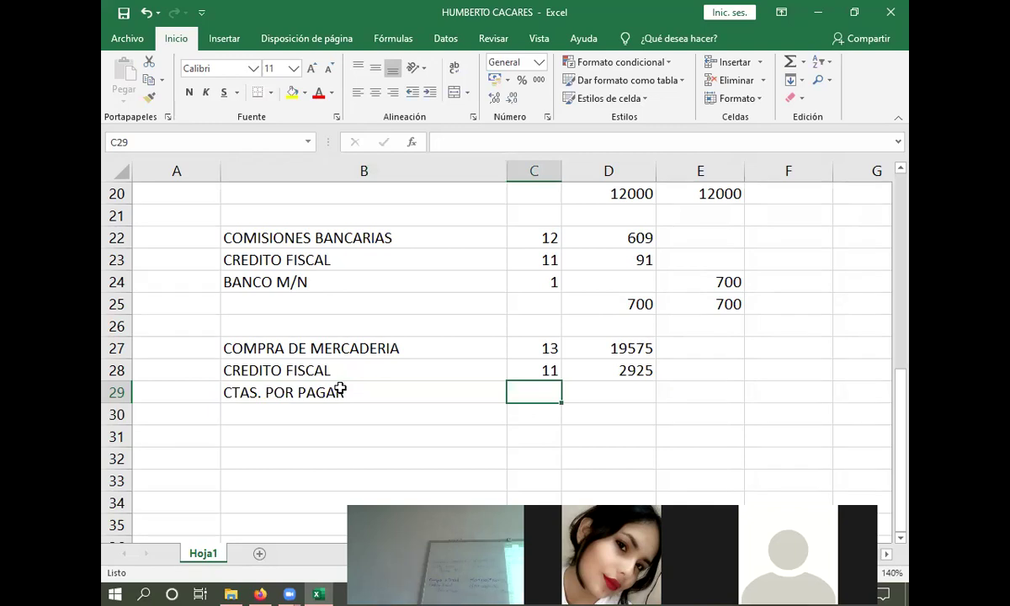
{"action": "type", "text": "14"}
{"action": "key", "text": "Tab"}
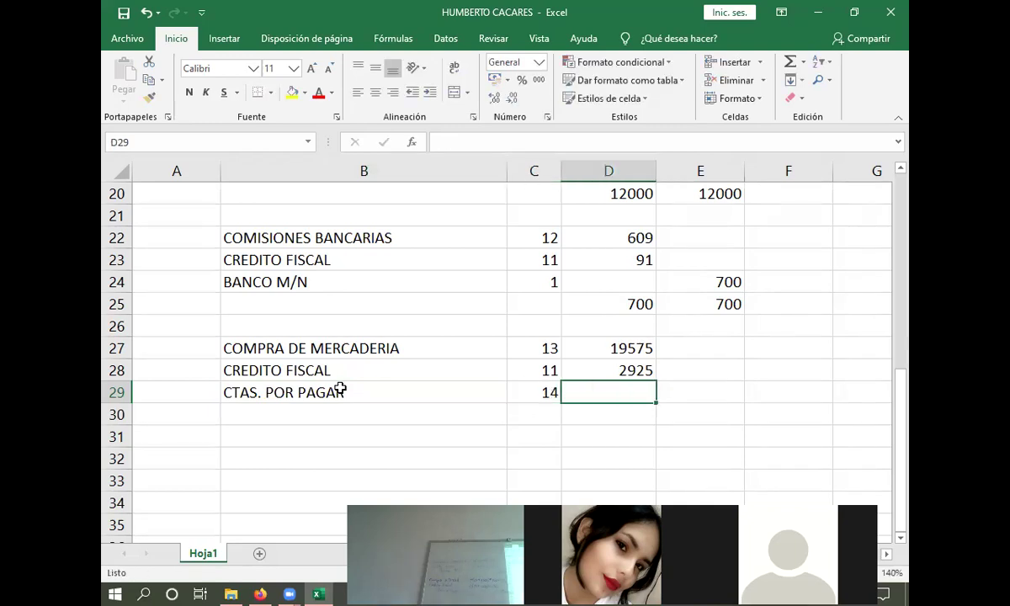
{"action": "key", "text": "Tab"}
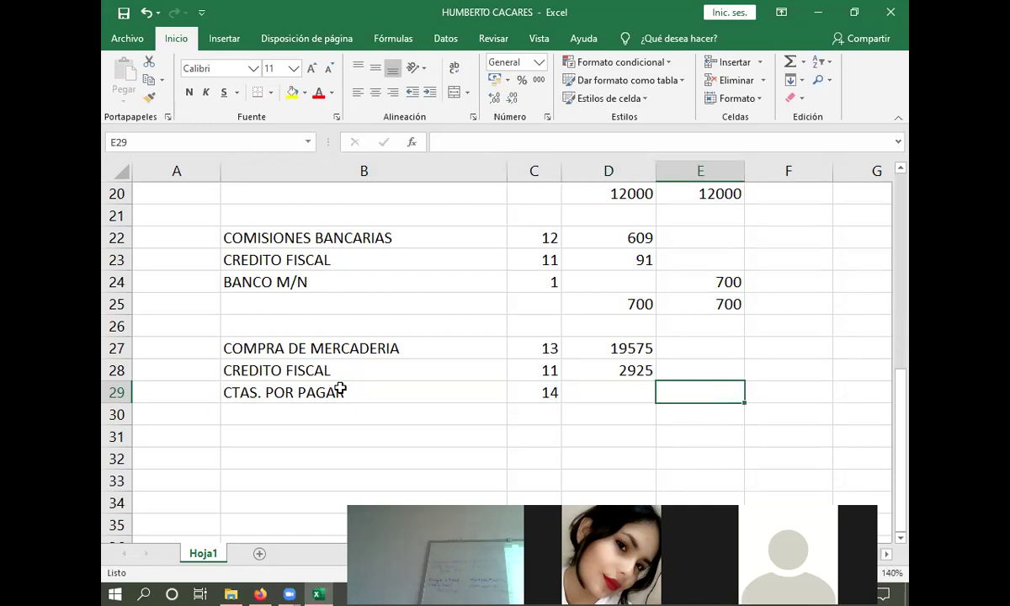
Step: Calculate the CTAS. POR PAGAR credit in E29 with the formula +15*1500
{"action": "type", "text": "+"}
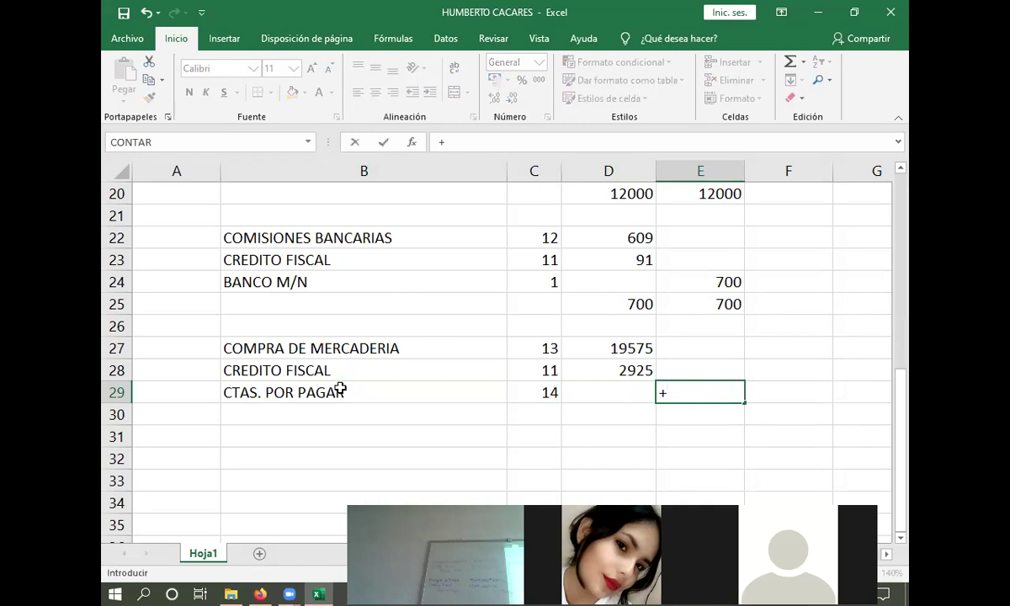
{"action": "type", "text": "15"}
{"action": "type", "text": "*"}
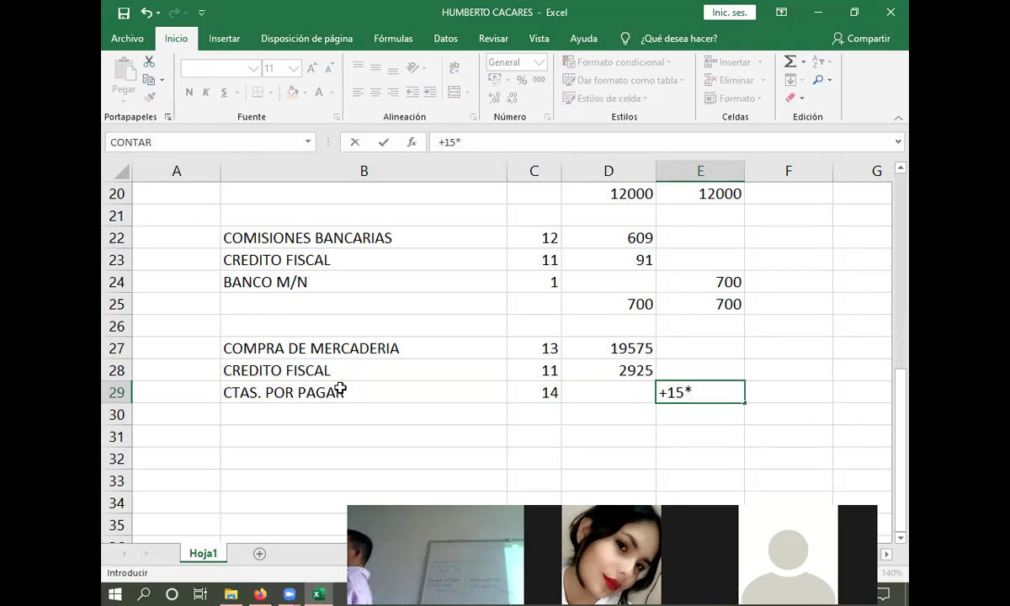
{"action": "type", "text": "1500"}
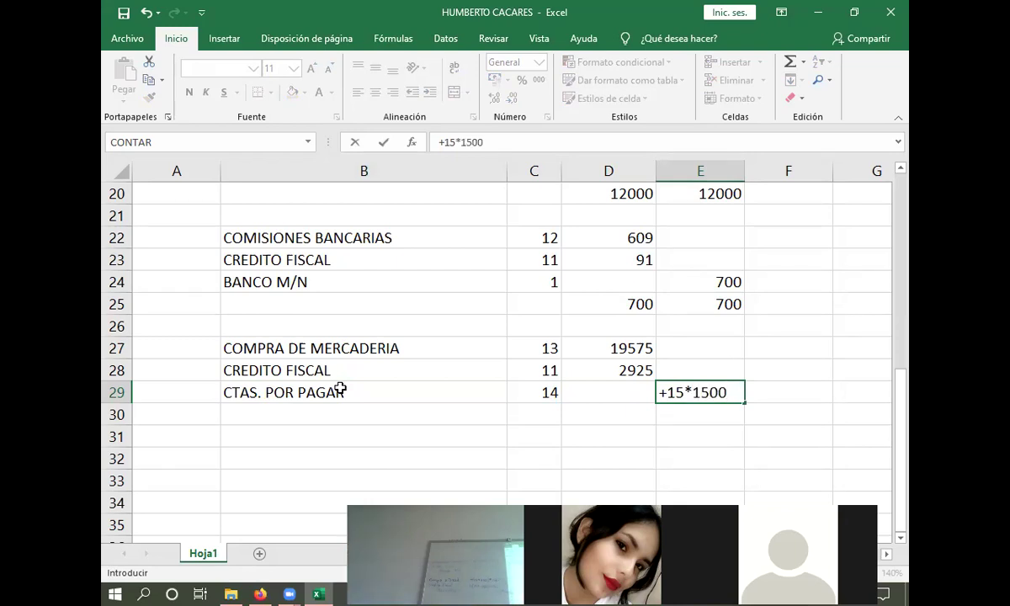
{"action": "key", "text": "Return"}
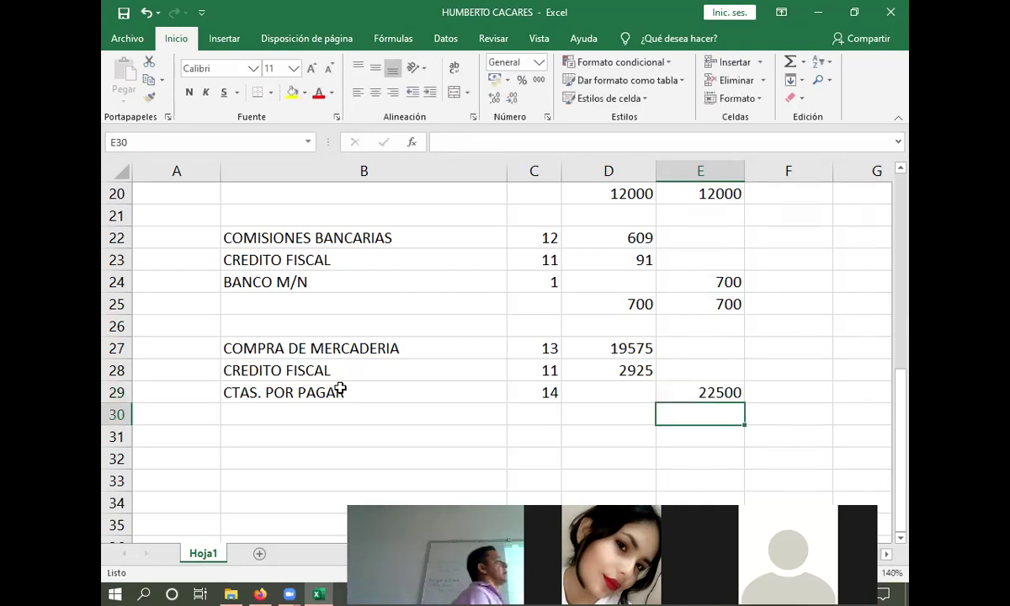
Step: Total the debit column of the 5 August entry in D30 with the formula =SUMA(D27:D29)
{"action": "key", "text": "Left"}
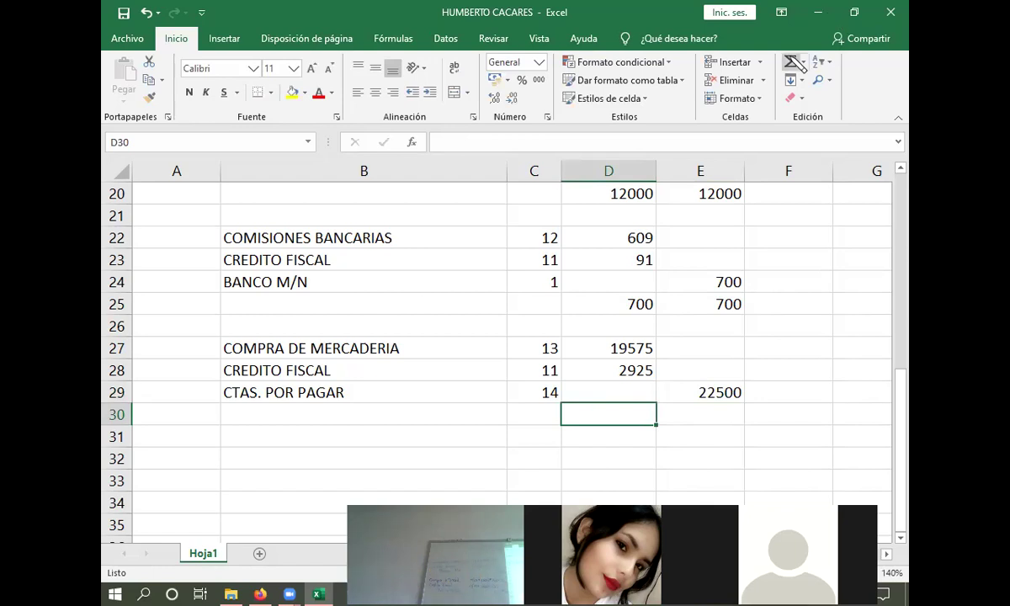
{"action": "key", "text": "alt+equal"}
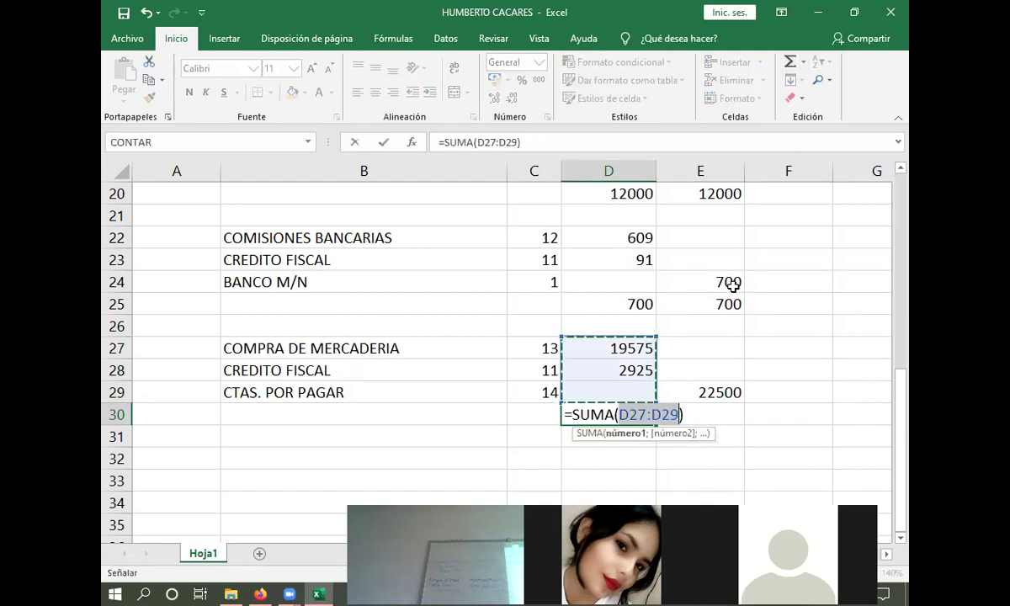
{"action": "key", "text": "Return"}
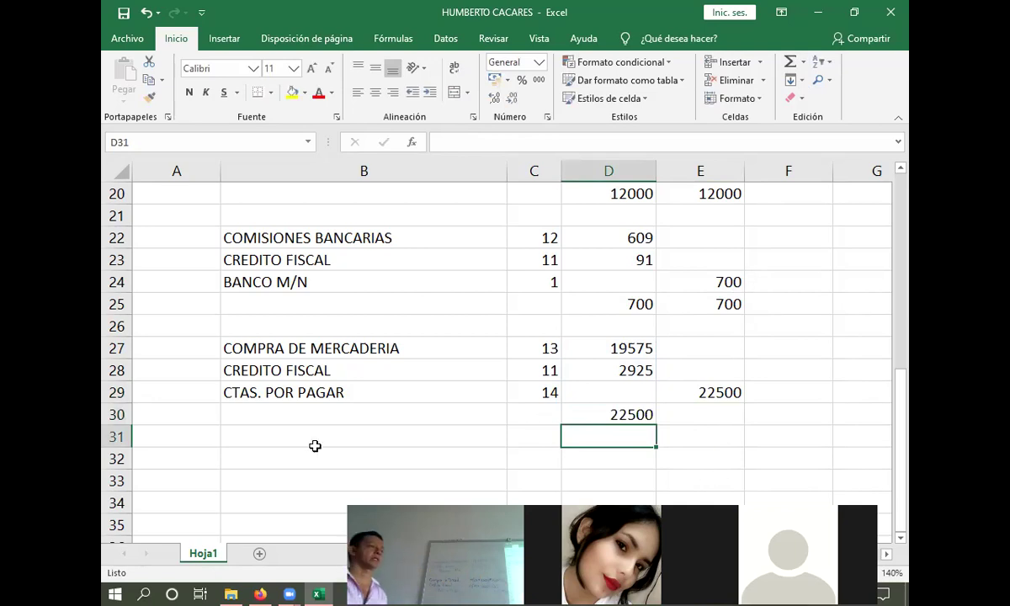
Step: Switch to Firefox to review the 7 August television purchase in the exercise statement, and return to cell B32 of the Excel journal
{"action": "left_click", "coordinate": [234, 451]}
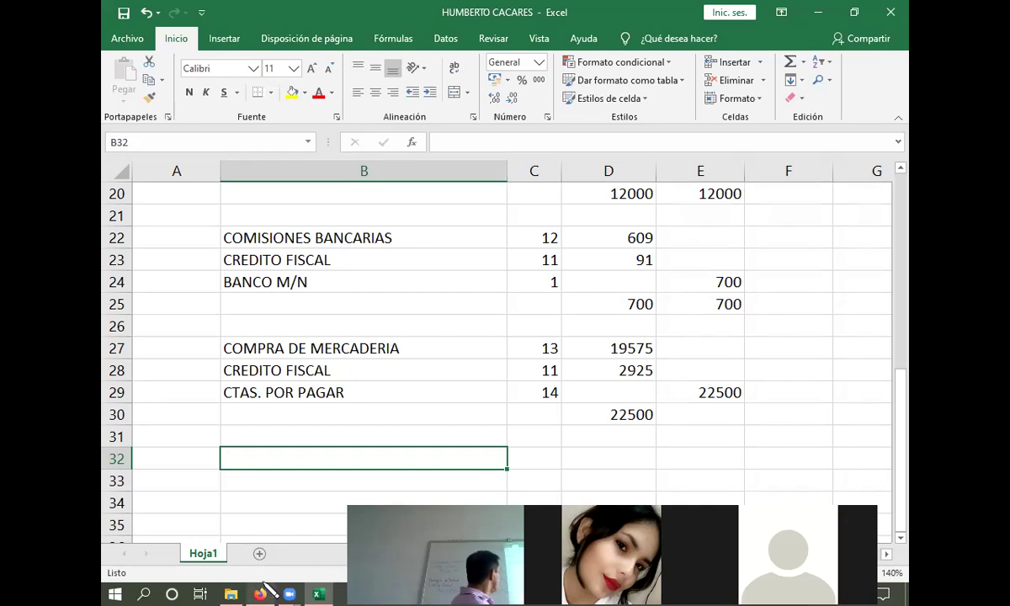
{"action": "left_click", "coordinate": [320, 593]}
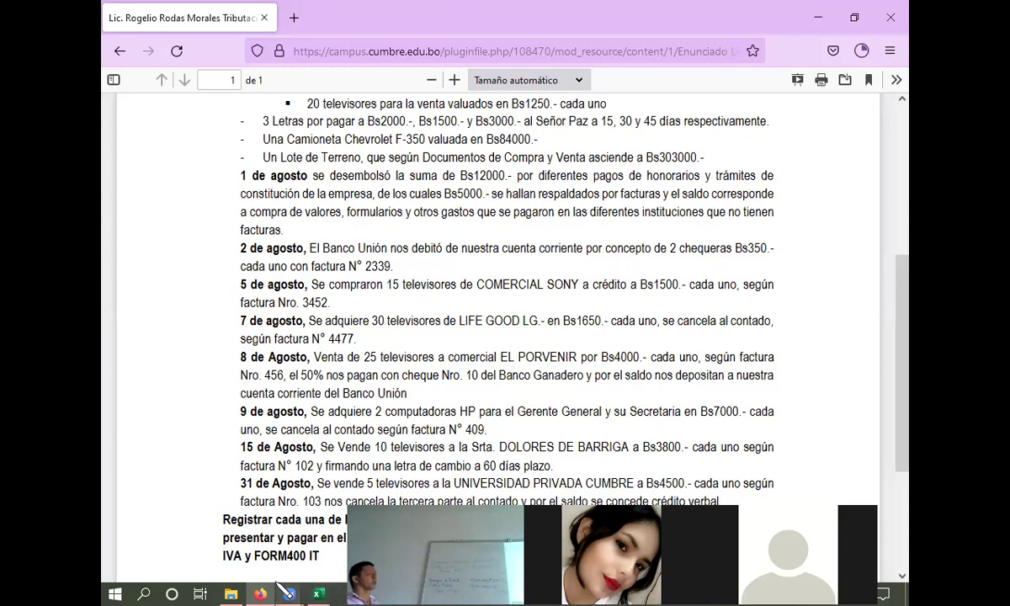
{"action": "mouse_move", "coordinate": [277, 583]}
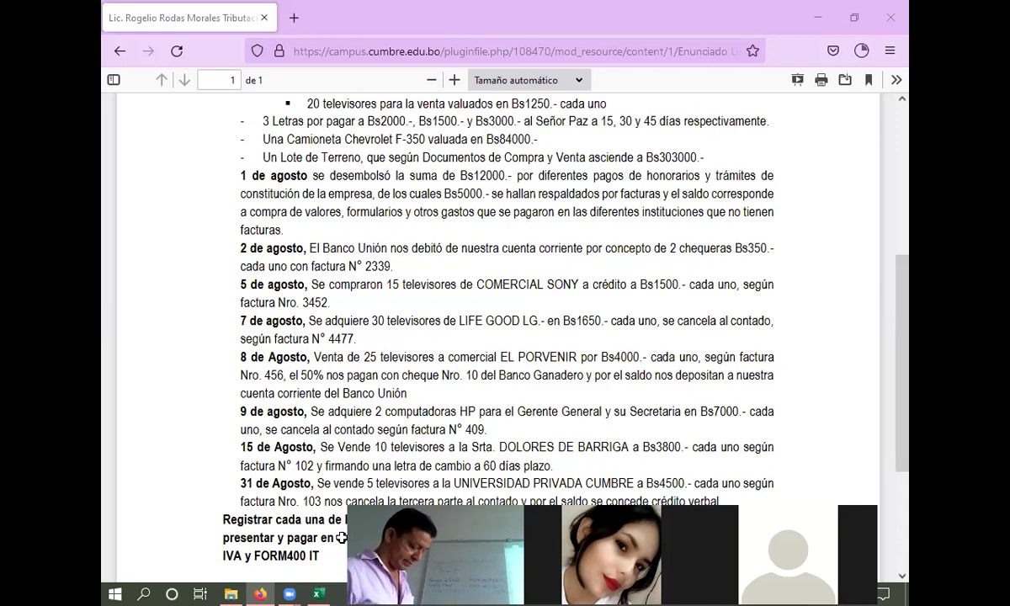
{"action": "key", "text": "alt+Tab"}
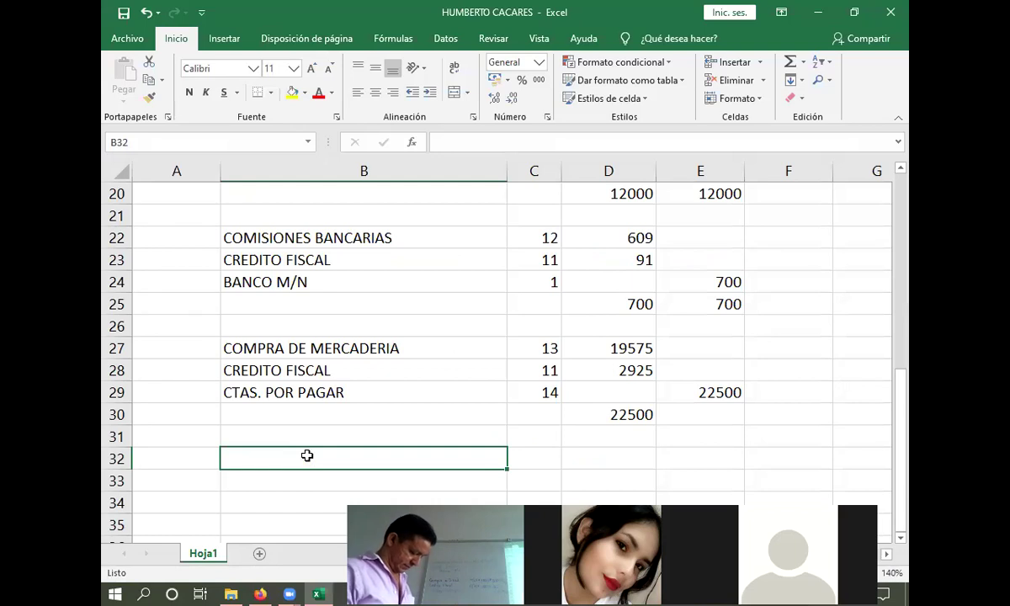
Step: Start the 7 August entry with the accounts COMPRA DE MERCADERIA in B32 and CREDITO FISCAL in B33
{"action": "type", "text": "COMPRA DE MER"}
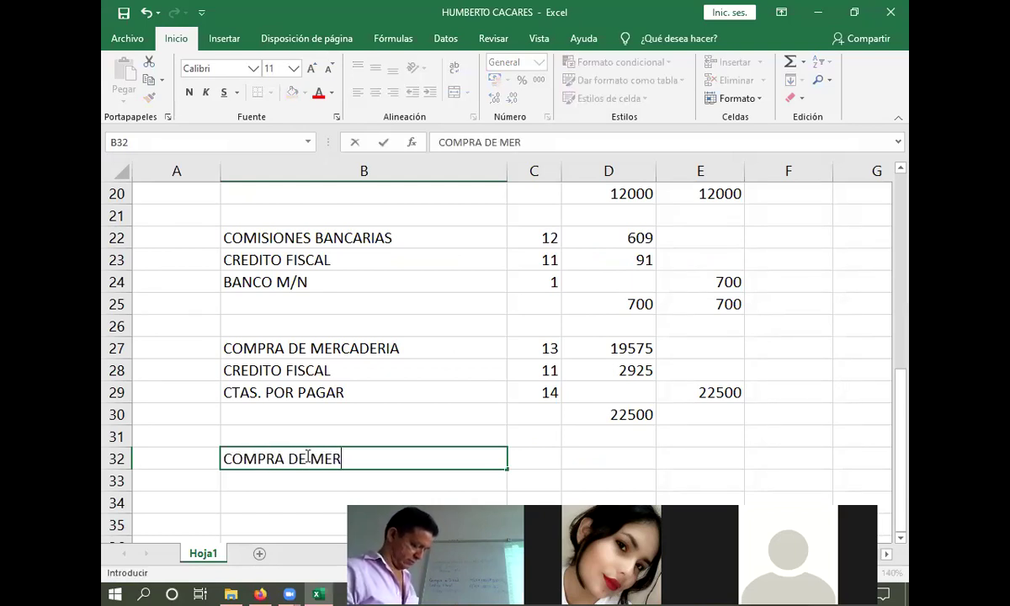
{"action": "type", "text": "CADR"}
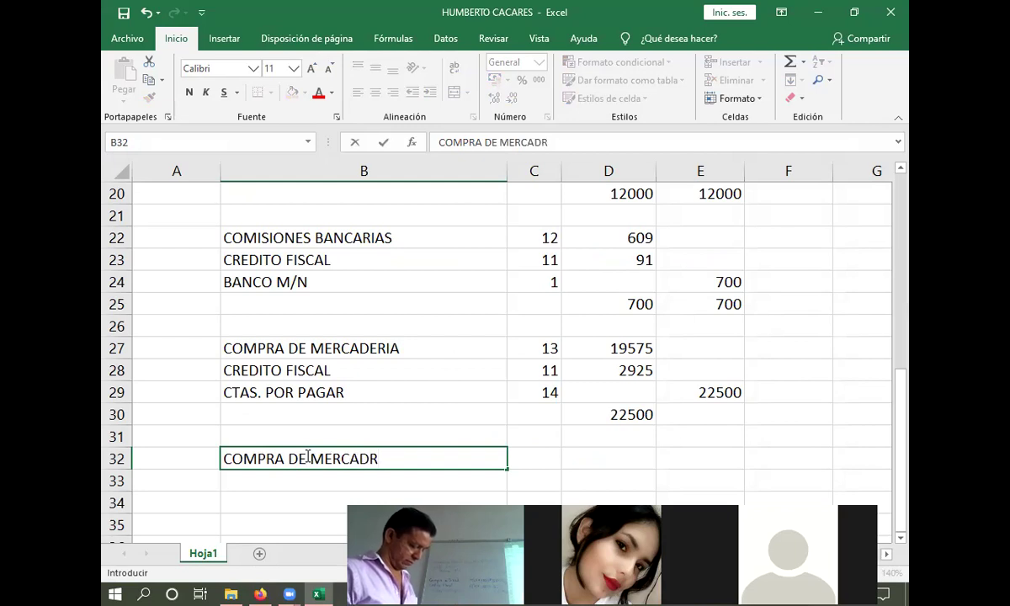
{"action": "key", "text": "BackSpace"}
{"action": "type", "text": "ERIA"}
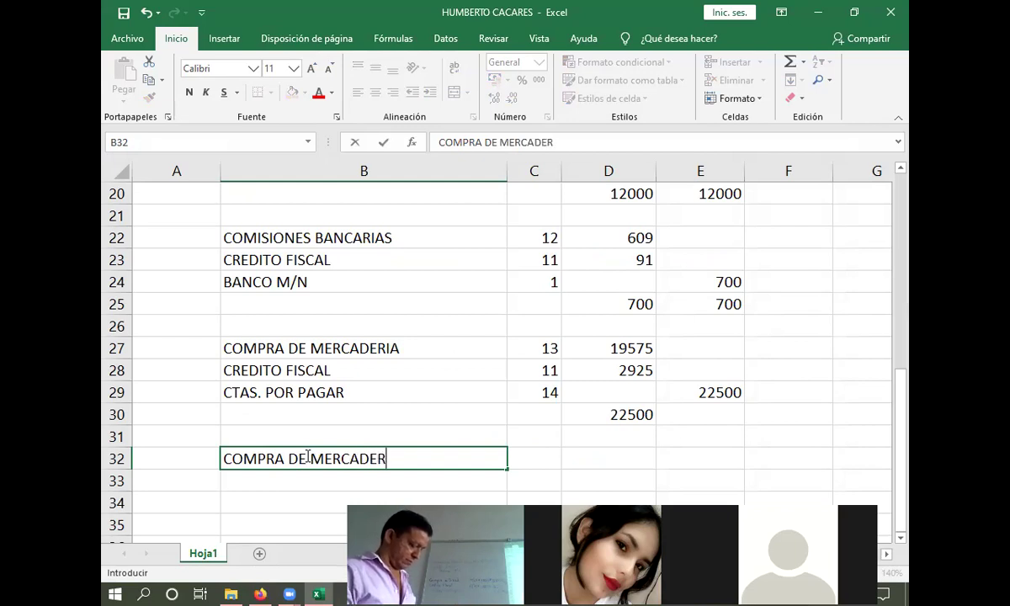
{"action": "key", "text": "Return"}
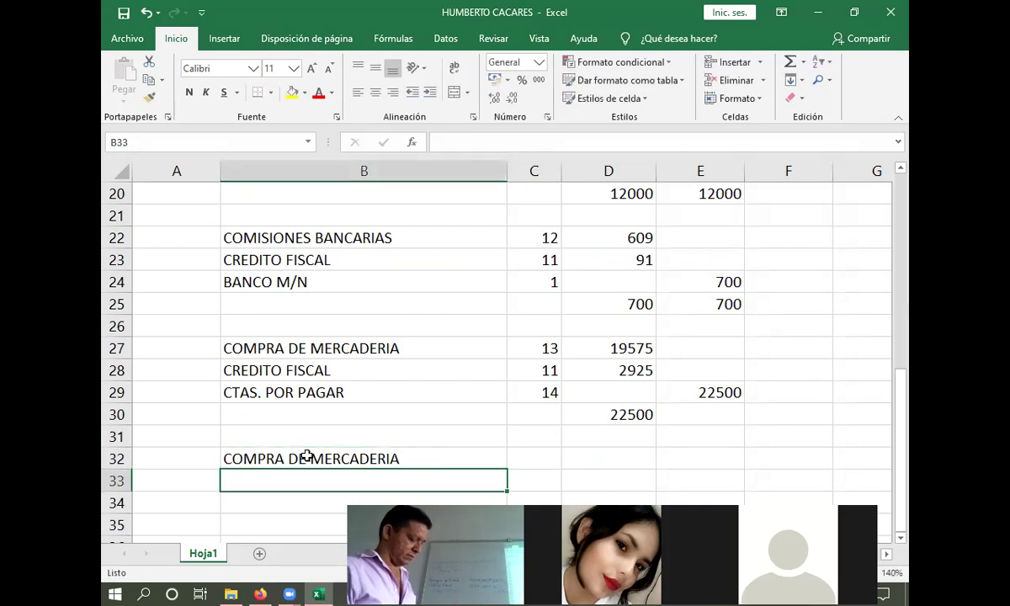
{"action": "type", "text": "CREDITOR"}
{"action": "key", "text": "BackSpace"}
{"action": "type", "text": "FI"}
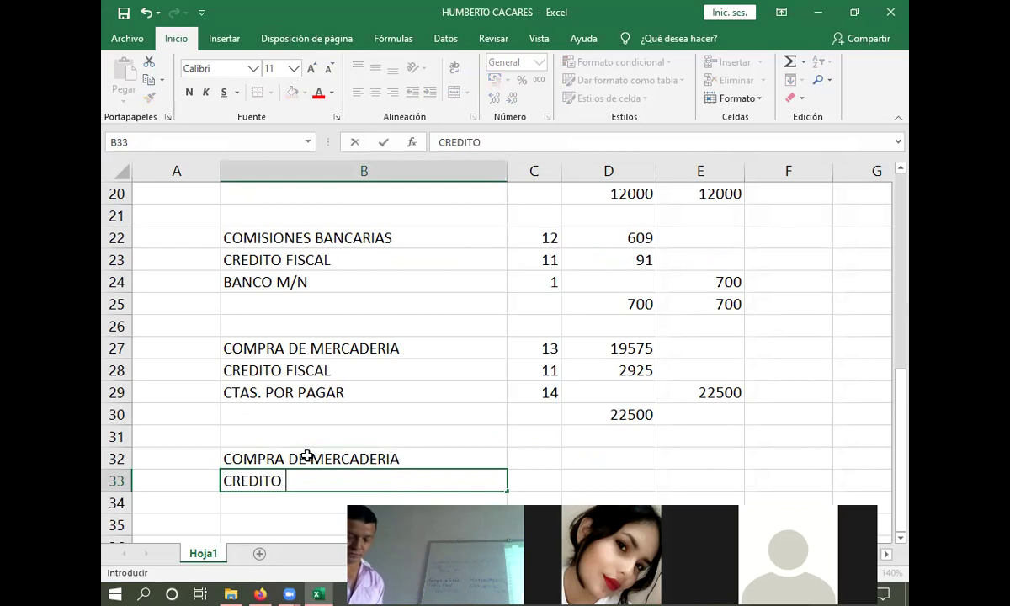
{"action": "type", "text": "SCAL"}
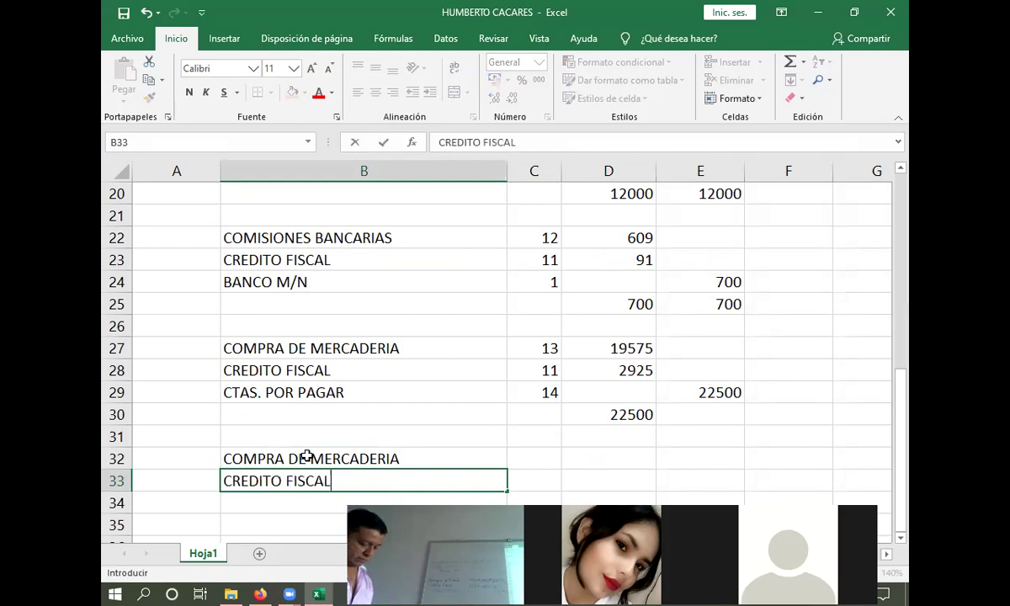
{"action": "key", "text": "Return"}
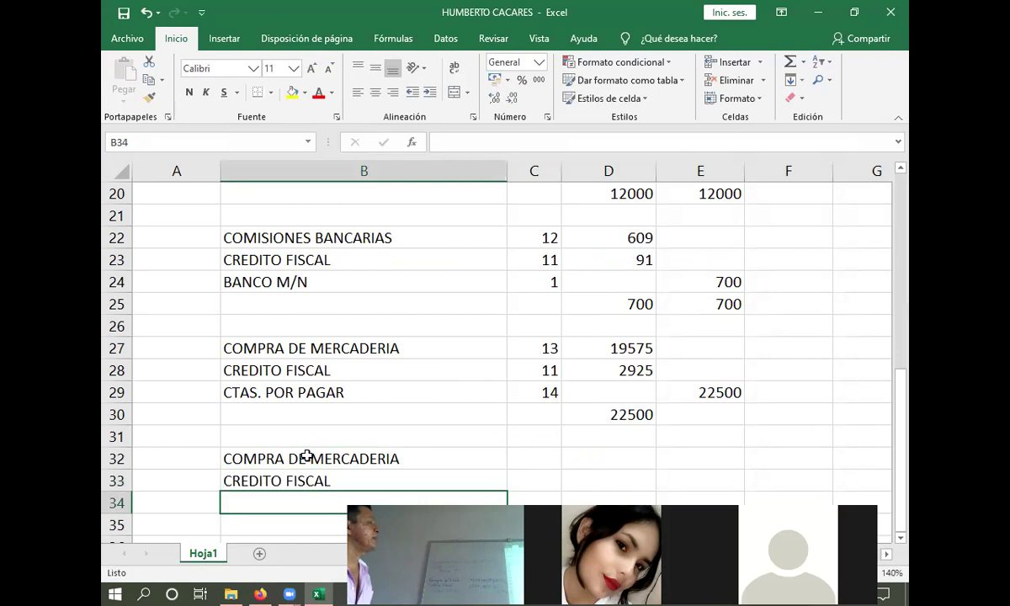
Step: Add the account CAJA M/N in B34 below CREDITO FISCAL
{"action": "key", "text": "Up"}
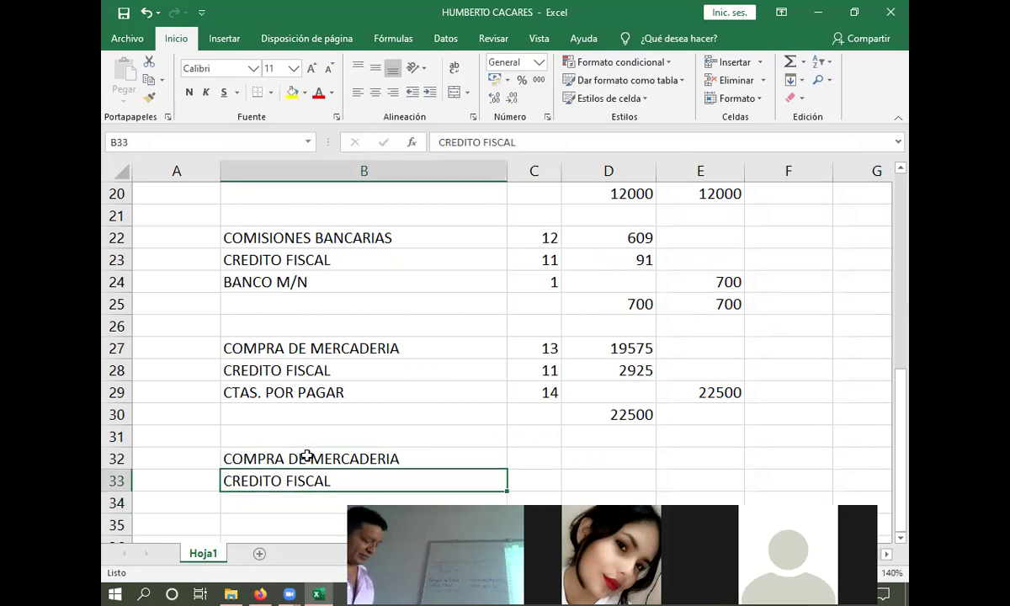
{"action": "key", "text": "Up"}
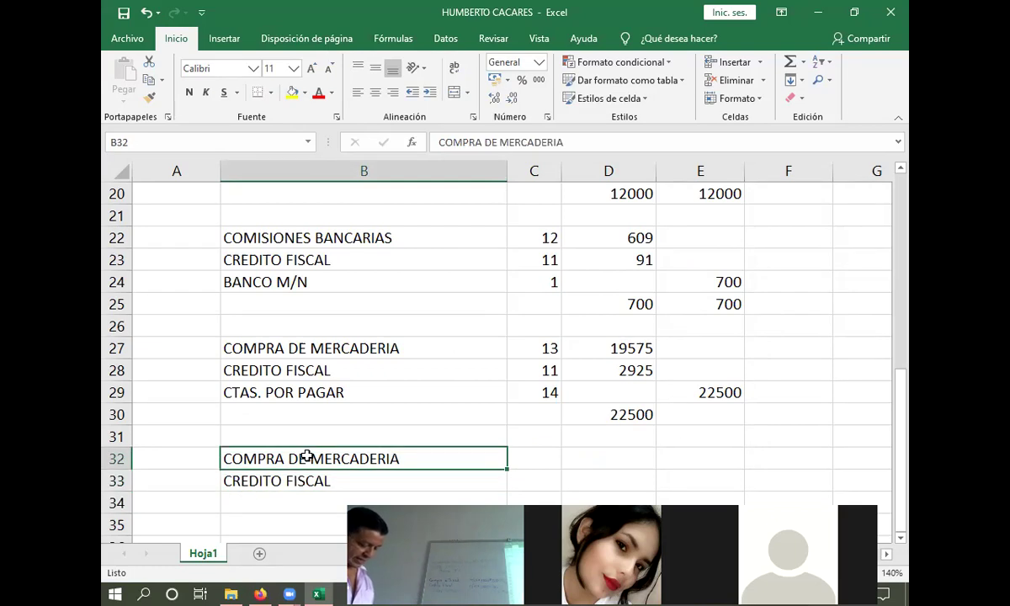
{"action": "key", "text": "Down"}
{"action": "key", "text": "Down"}
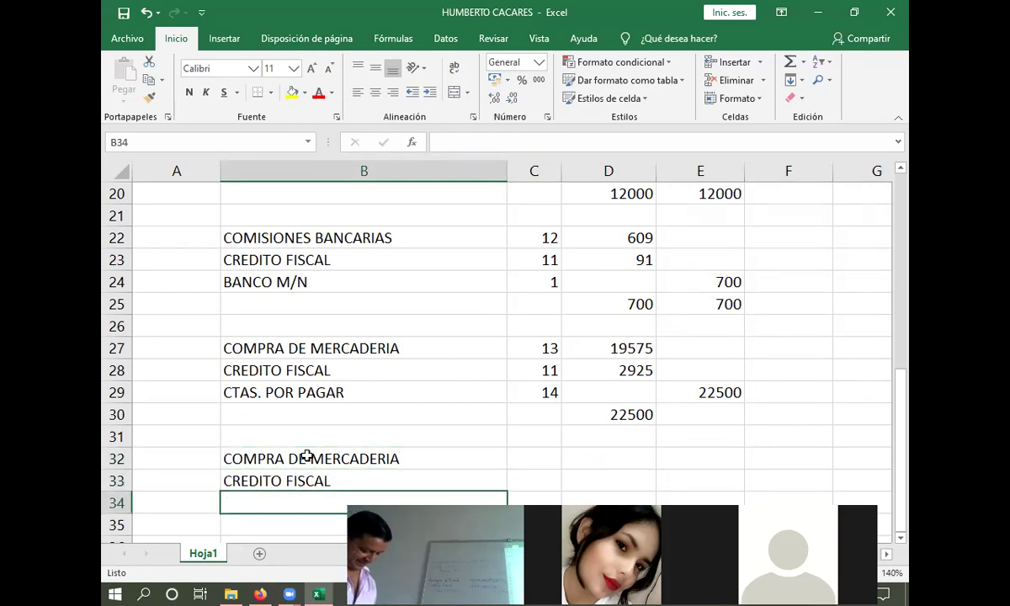
{"action": "type", "text": "CAJA"}
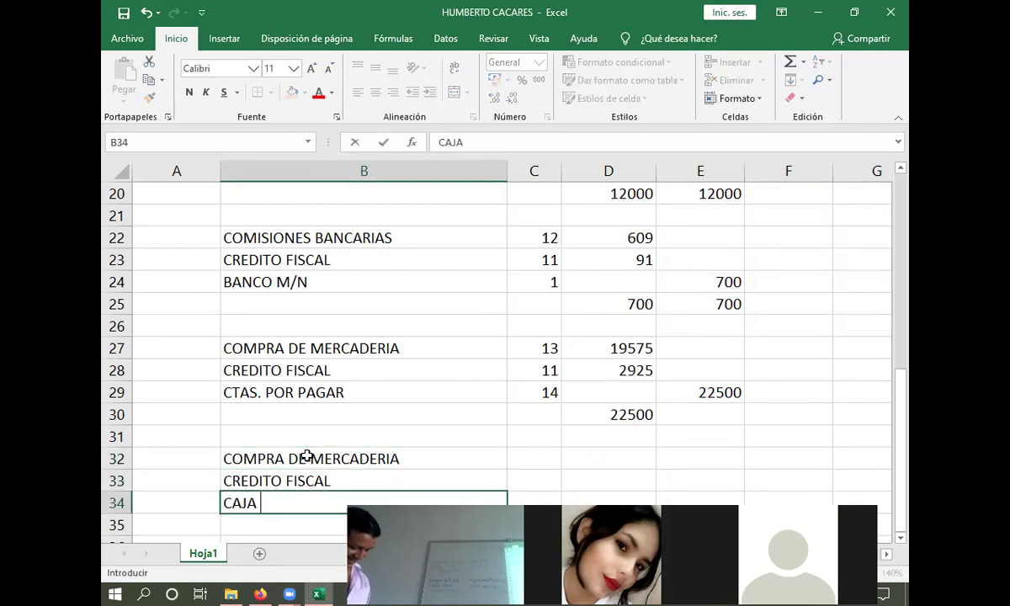
{"action": "type", "text": " M/B"}
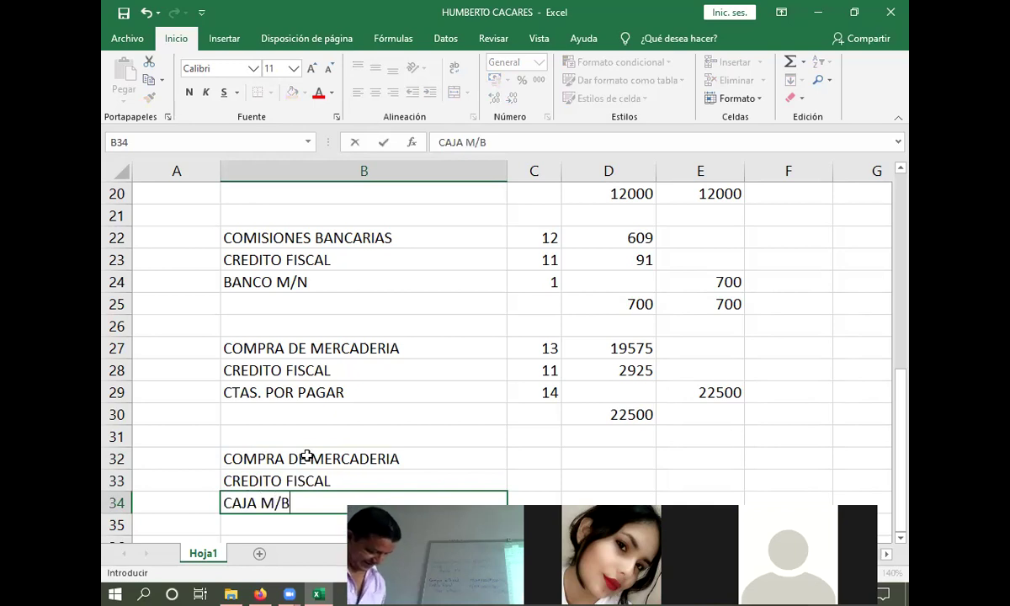
{"action": "key", "text": "Return"}
{"action": "type", "text": "N"}
{"action": "key", "text": "BackSpace"}
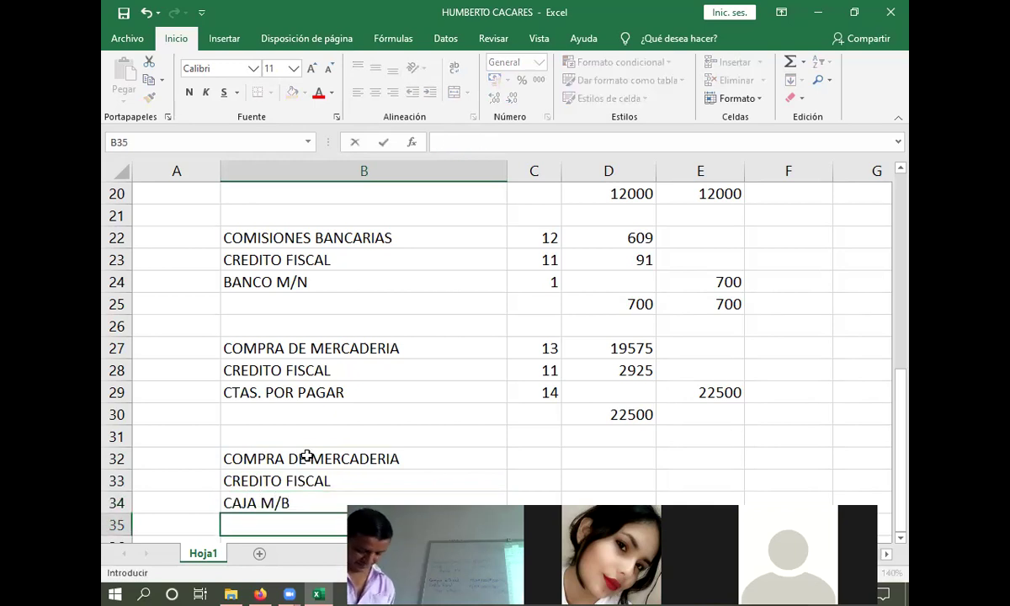
{"action": "key", "text": "Up"}
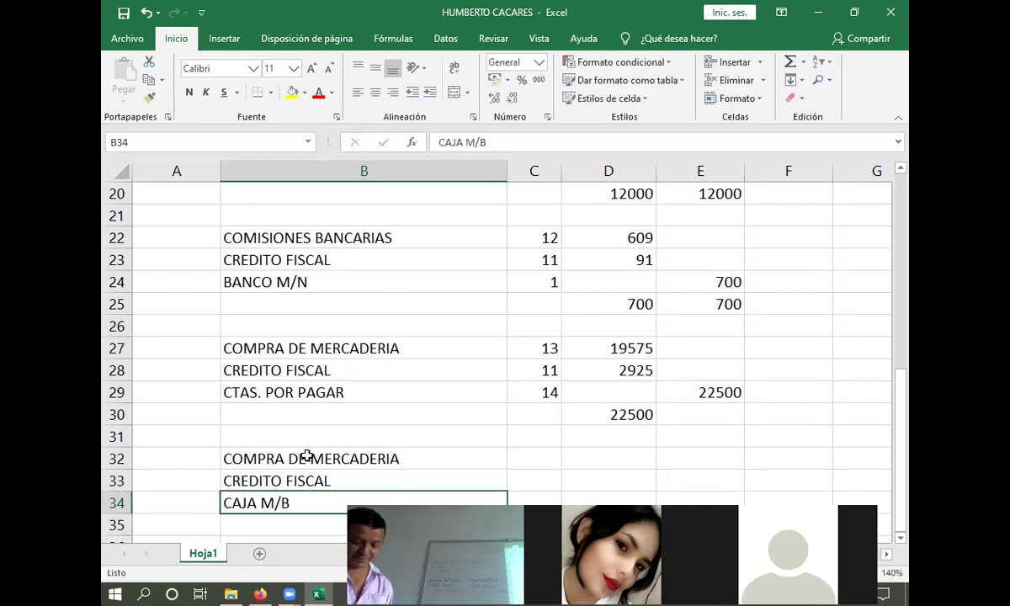
{"action": "left_click", "coordinate": [491, 141]}
{"action": "key", "text": "BackSpace"}
{"action": "type", "text": "N"}
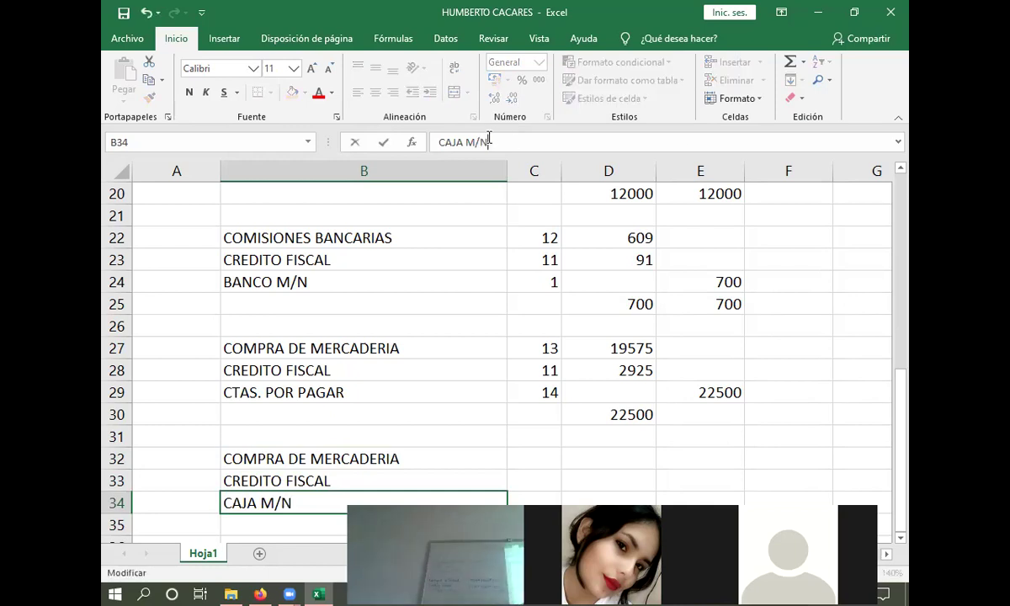
Step: Enter folio 13 for COMPRA DE MERCADERIA in C32 and folio 11 for CREDITO FISCAL in C33
{"action": "left_click", "coordinate": [542, 465]}
{"action": "scroll", "coordinate": [538, 467], "scroll_direction": "down", "scroll_amount": 2}
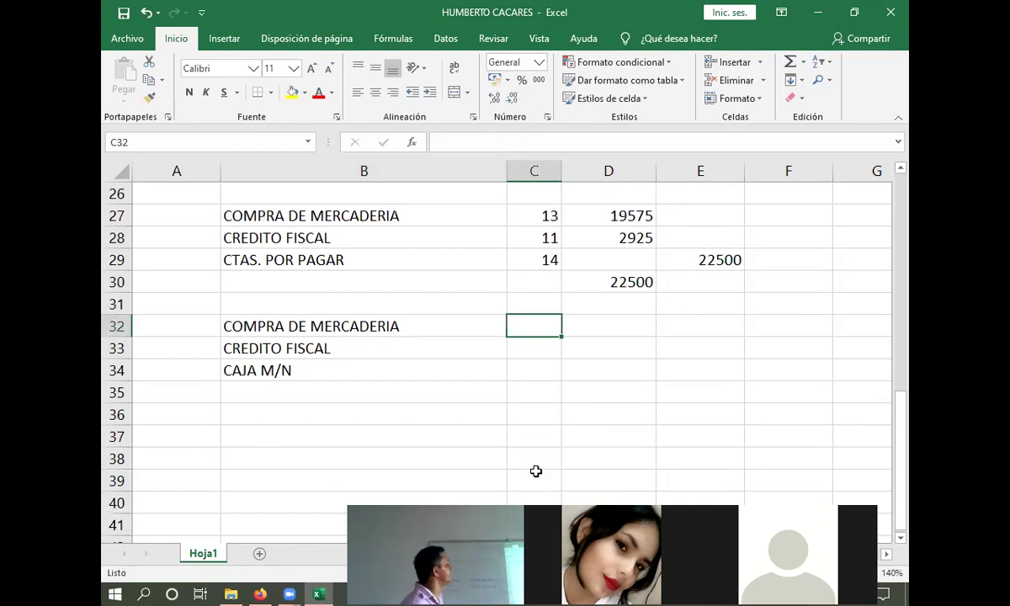
{"action": "scroll", "coordinate": [545, 401], "scroll_direction": "up", "scroll_amount": 1}
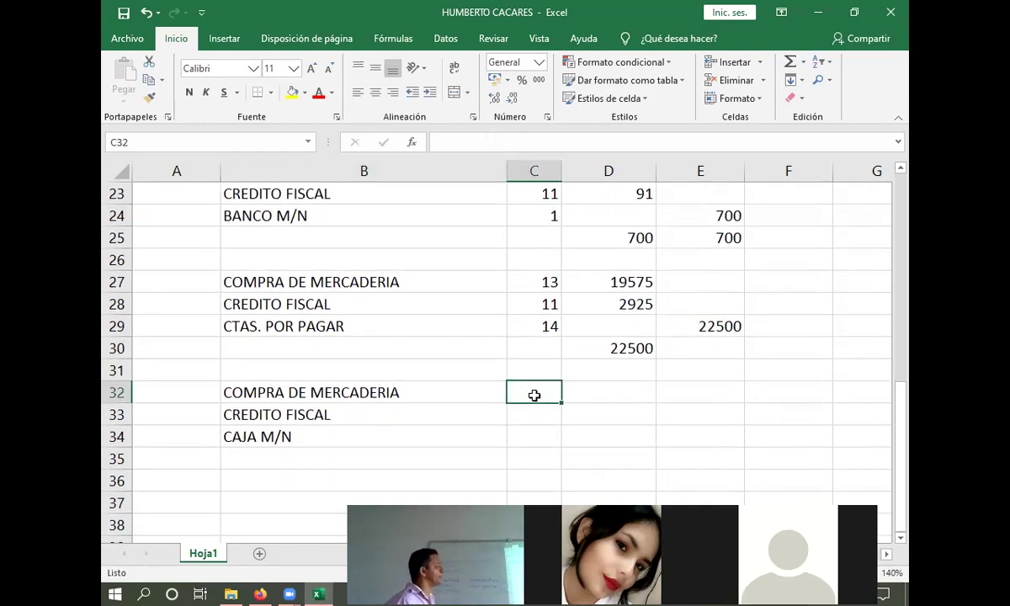
{"action": "type", "text": "1"}
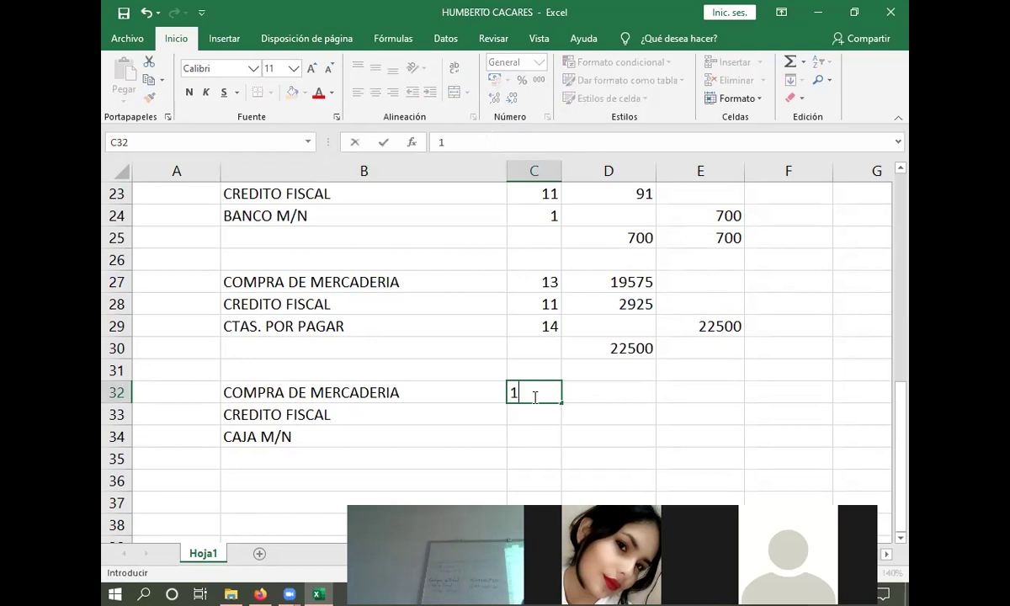
{"action": "type", "text": "3"}
{"action": "left_click", "coordinate": [541, 415]}
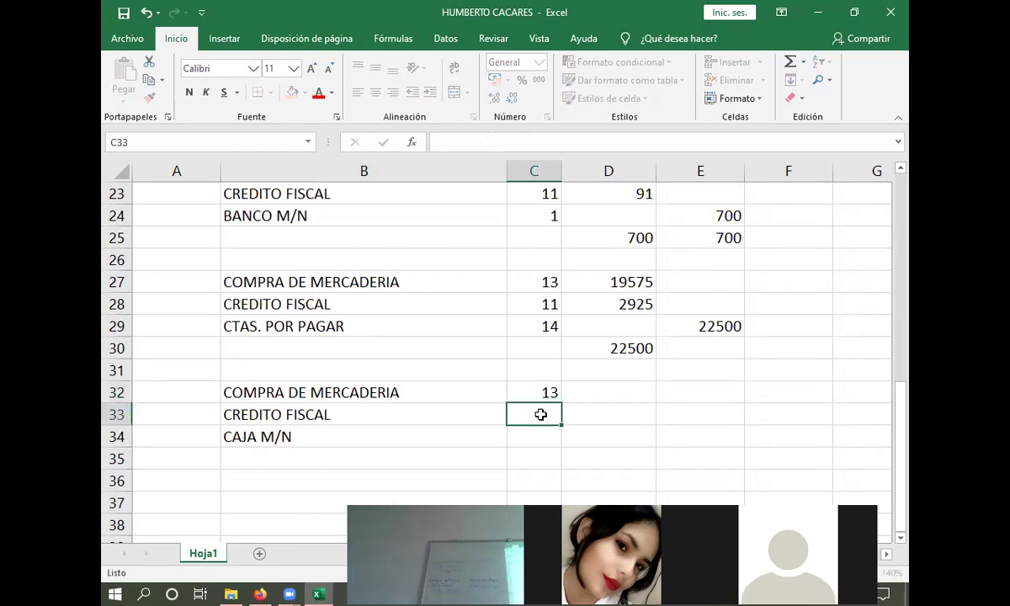
{"action": "type", "text": "11"}
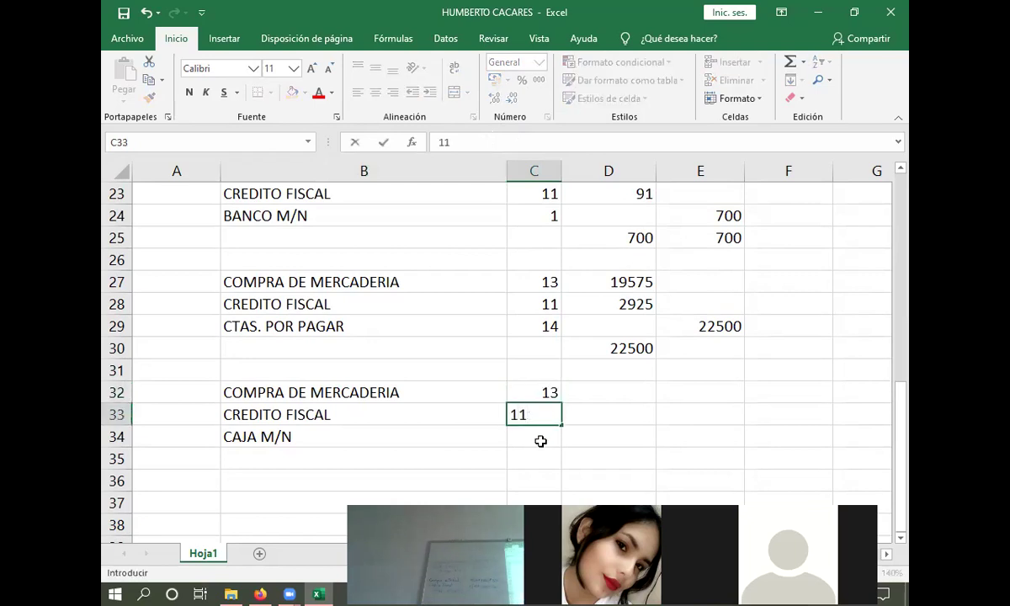
Step: Look up the folio of CAJA M/N in the opening entry and enter 2 for it in C34
{"action": "left_click", "coordinate": [538, 439]}
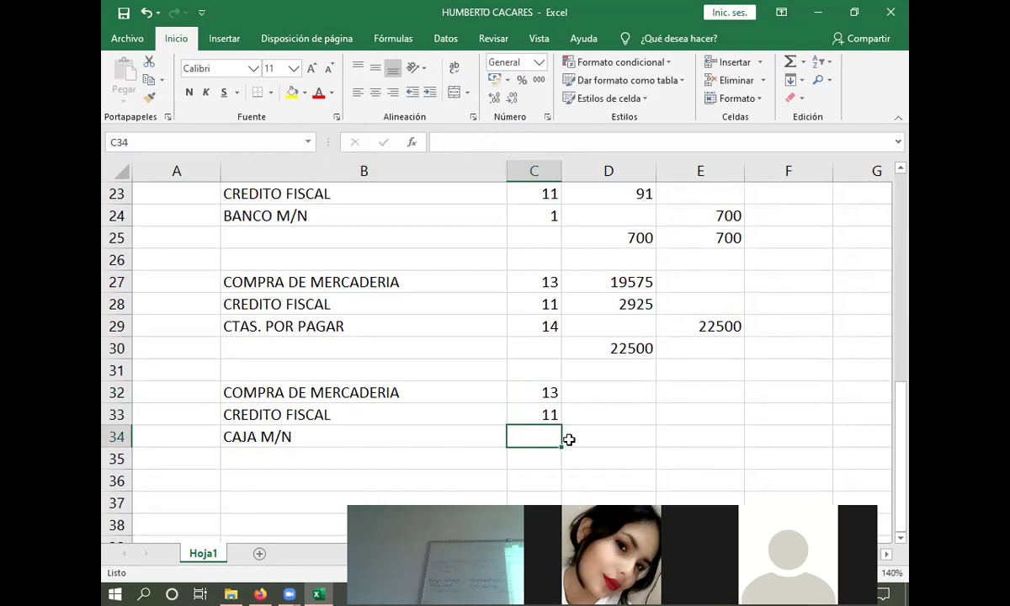
{"action": "scroll", "coordinate": [565, 439], "scroll_direction": "up", "scroll_amount": 3}
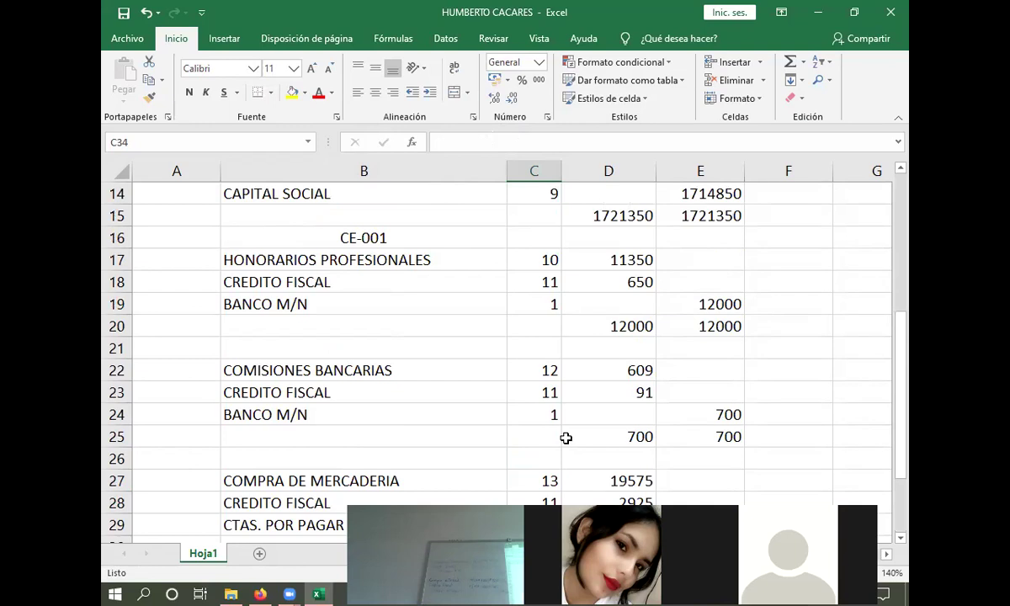
{"action": "scroll", "coordinate": [565, 437], "scroll_direction": "up", "scroll_amount": 3}
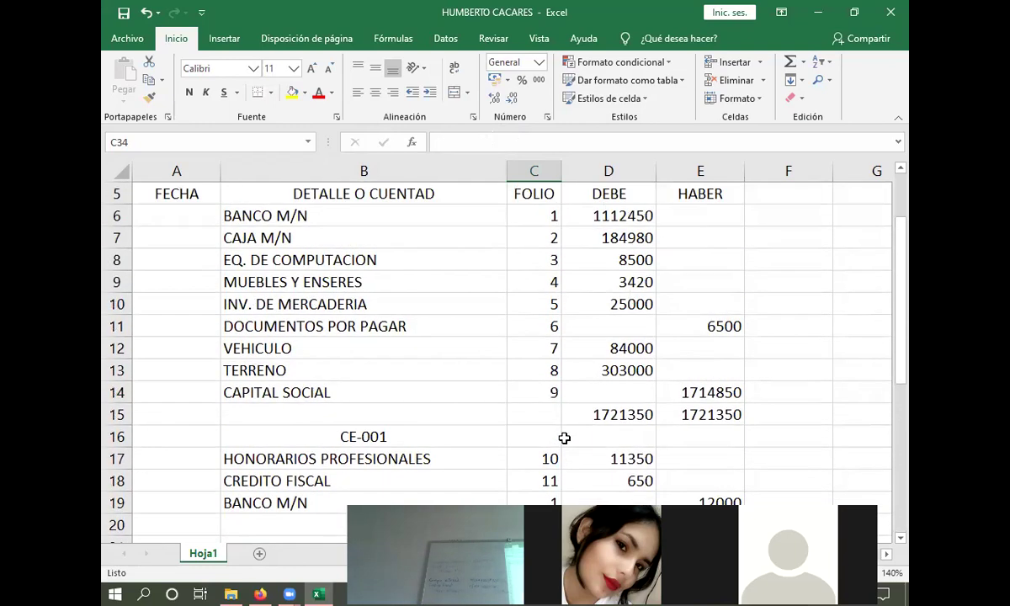
{"action": "scroll", "coordinate": [515, 342], "scroll_direction": "down", "scroll_amount": 5}
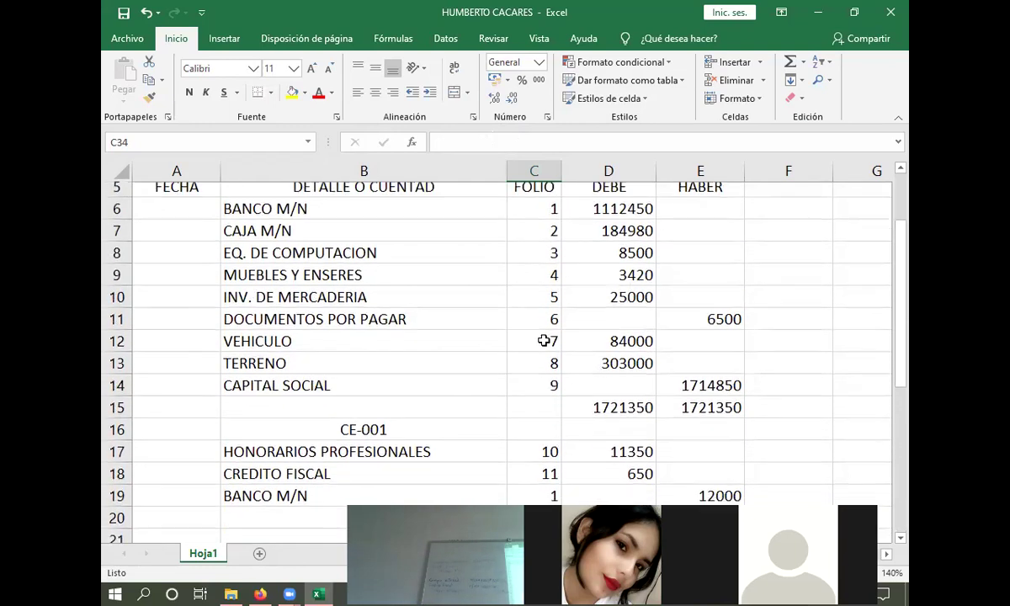
{"action": "scroll", "coordinate": [543, 348], "scroll_direction": "down", "scroll_amount": 3}
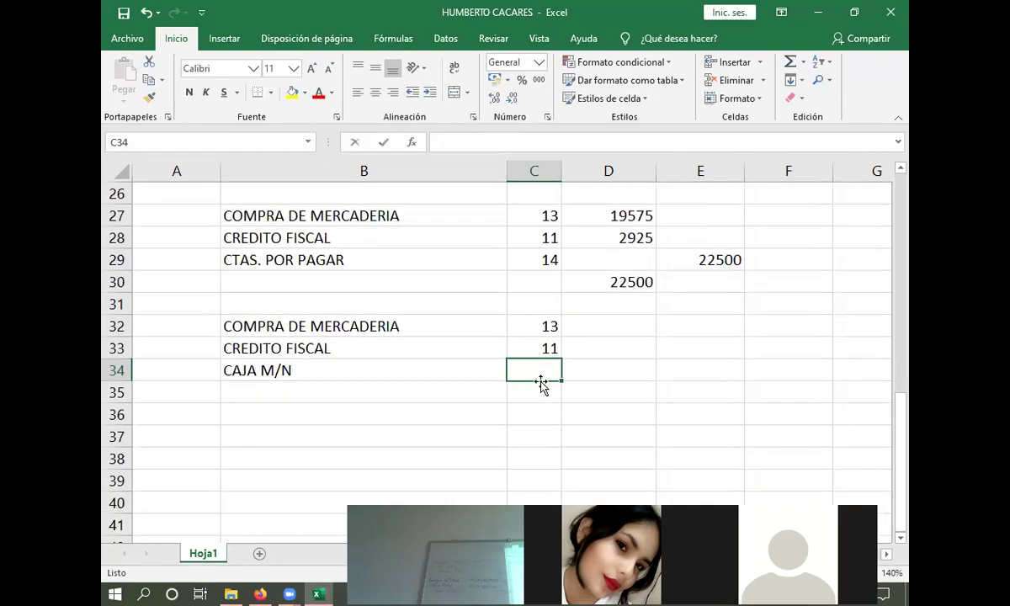
{"action": "type", "text": "2"}
{"action": "left_click", "coordinate": [615, 328]}
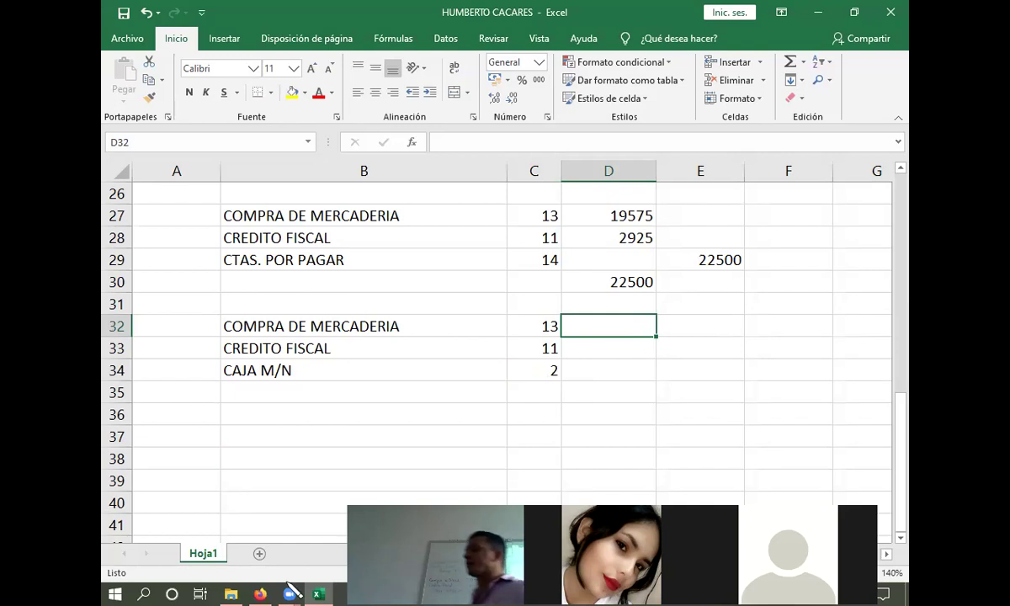
Step: Switch to Firefox to check the quantity and unit price of the 7 August purchase, and return to the Excel journal
{"action": "left_click", "coordinate": [260, 594]}
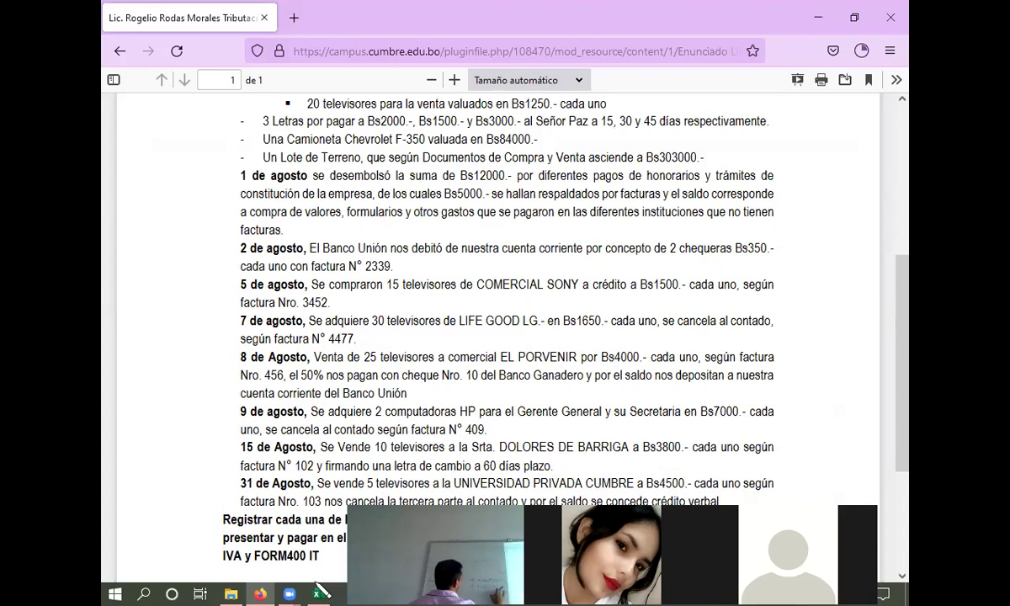
{"action": "mouse_move", "coordinate": [319, 593]}
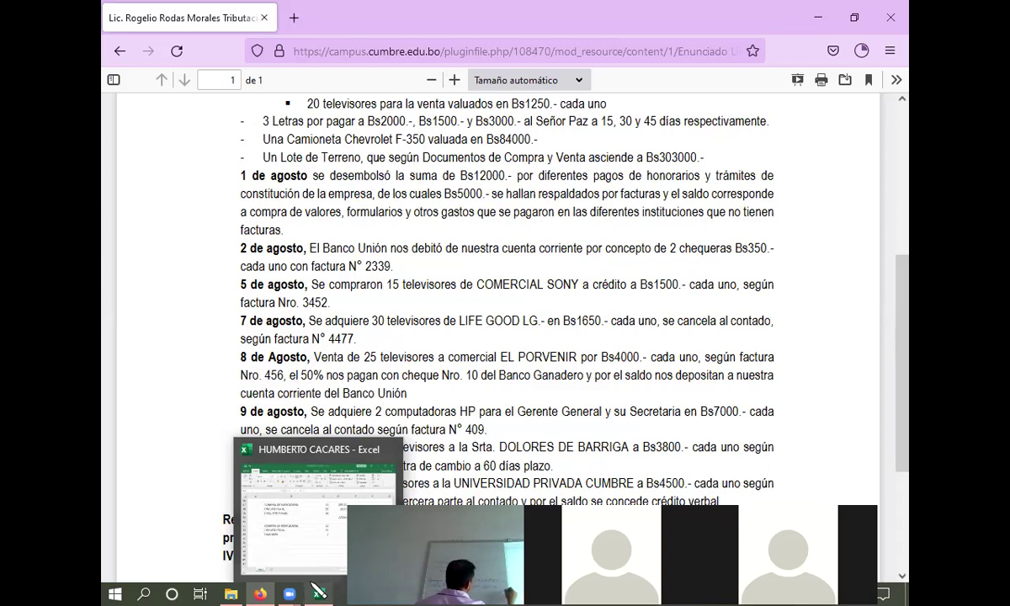
{"action": "left_click", "coordinate": [318, 593]}
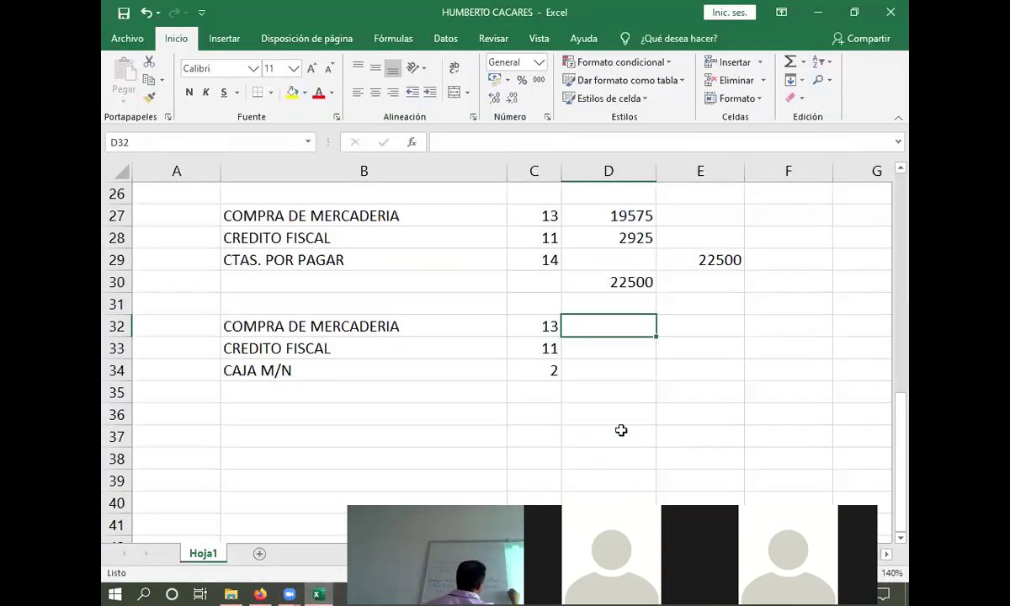
Step: Enter the COMPRA DE MERCADERIA debit in D32 with the formula +(30*1650)*87%
{"action": "type", "text": "+"}
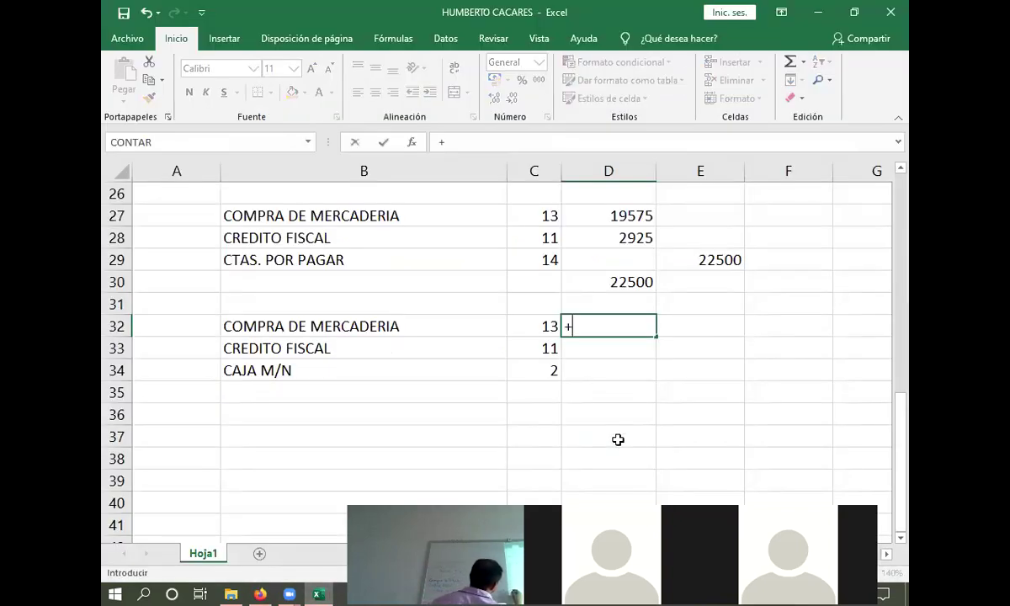
{"action": "type", "text": "("}
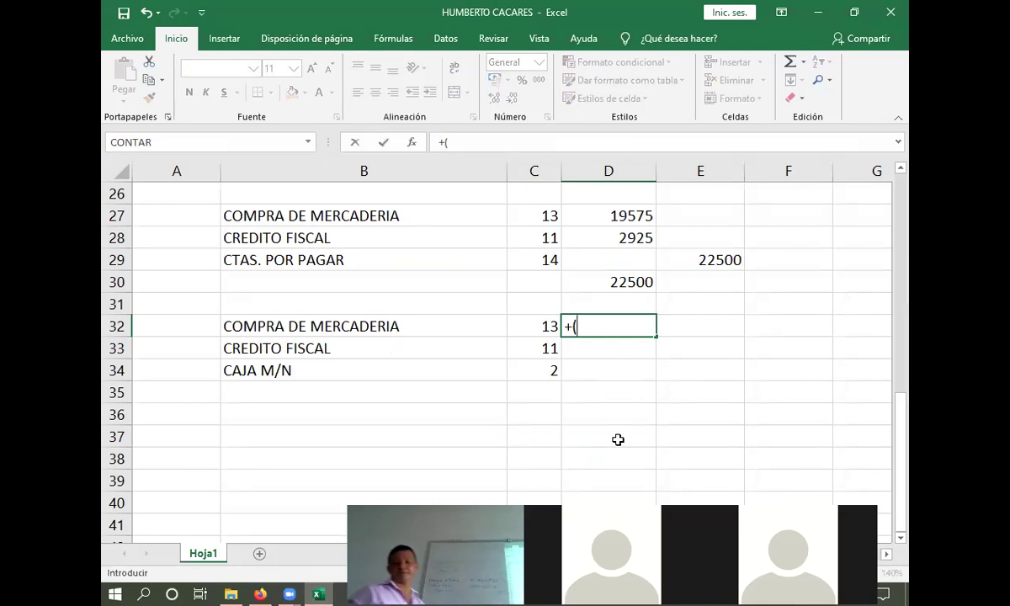
{"action": "type", "text": "30"}
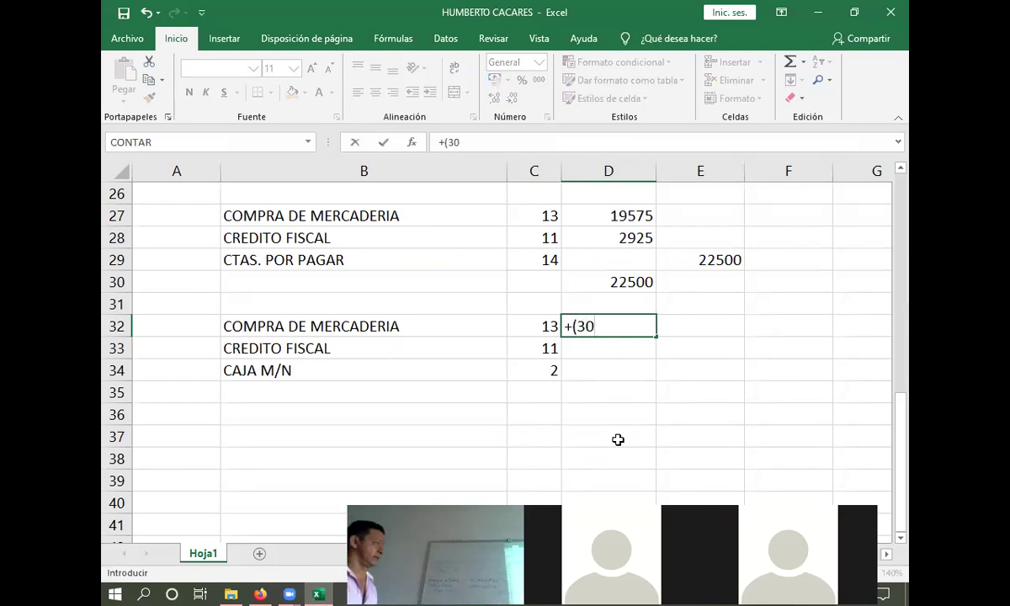
{"action": "type", "text": "*1650)"}
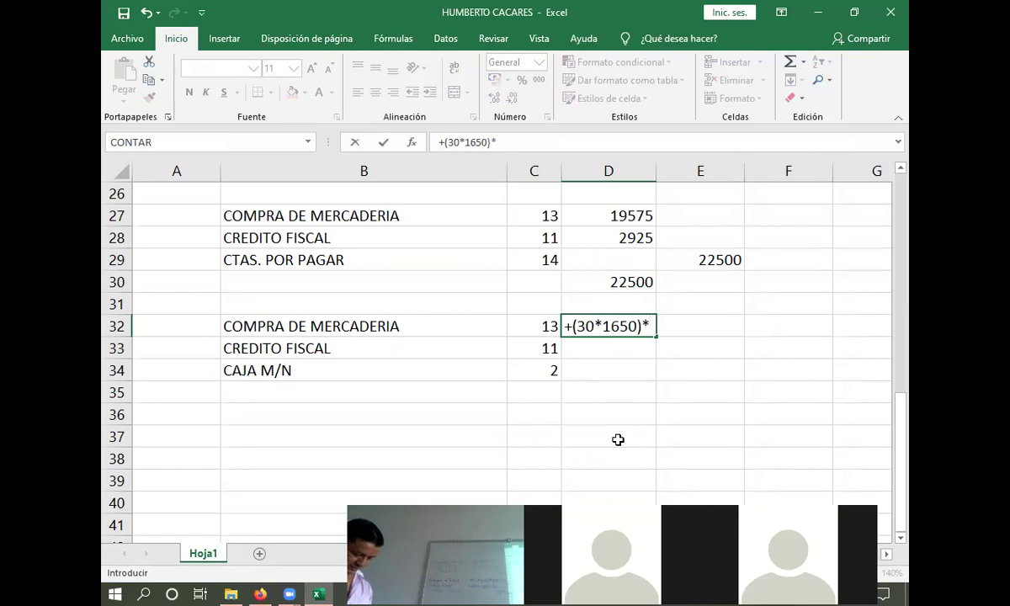
{"action": "type", "text": "*87"}
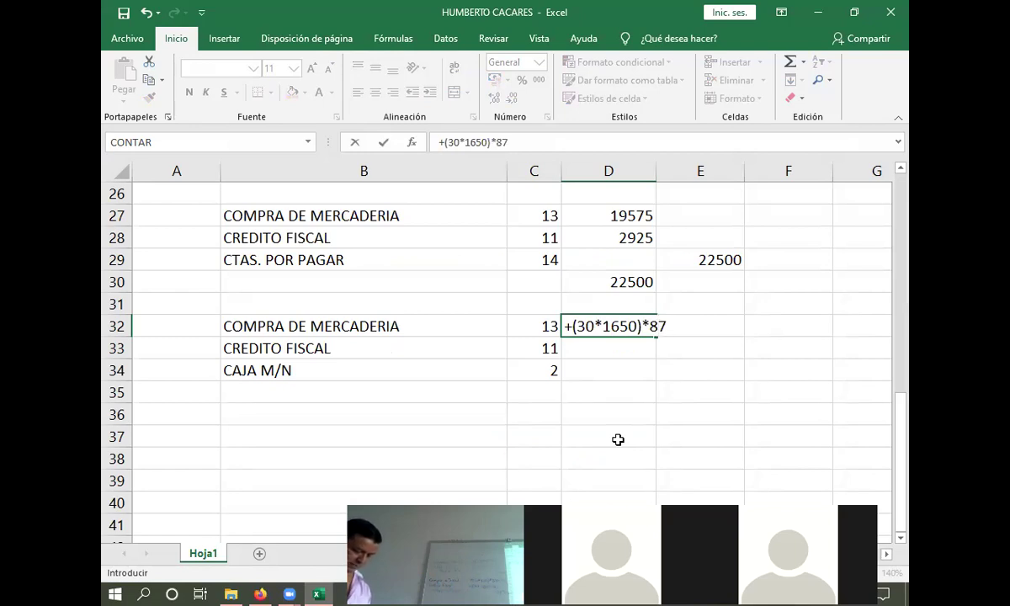
{"action": "type", "text": "%"}
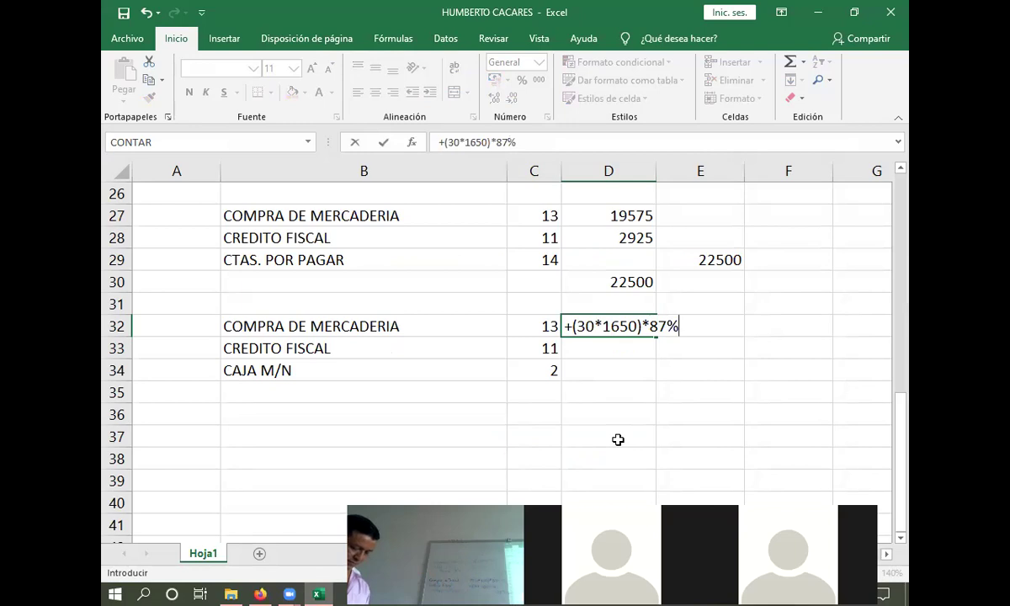
{"action": "key", "text": "Return"}
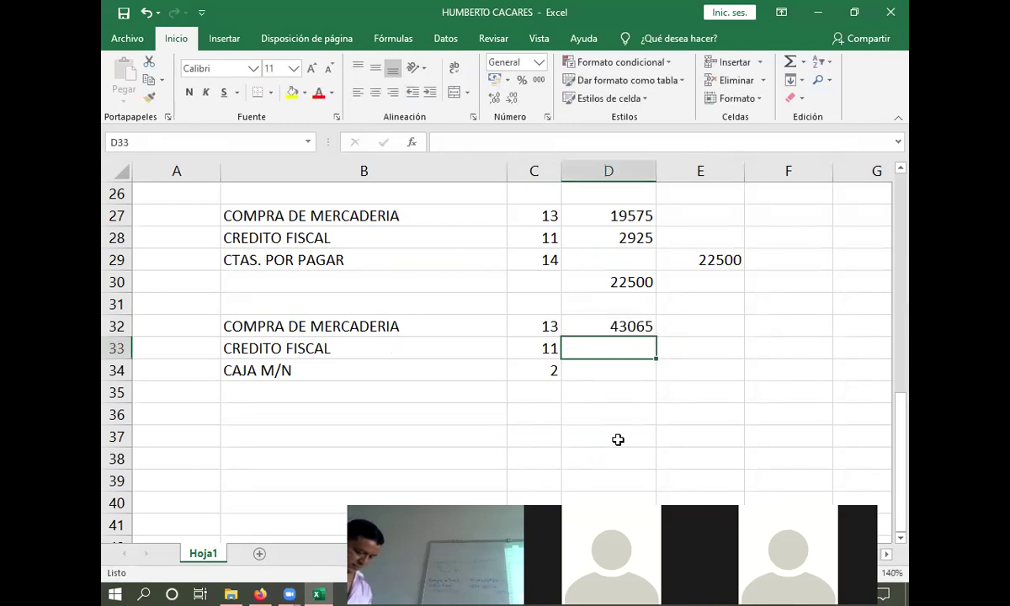
Step: Enter the CREDITO FISCAL debit in D33 with the formula +(30*1650)*13%
{"action": "type", "text": "+"}
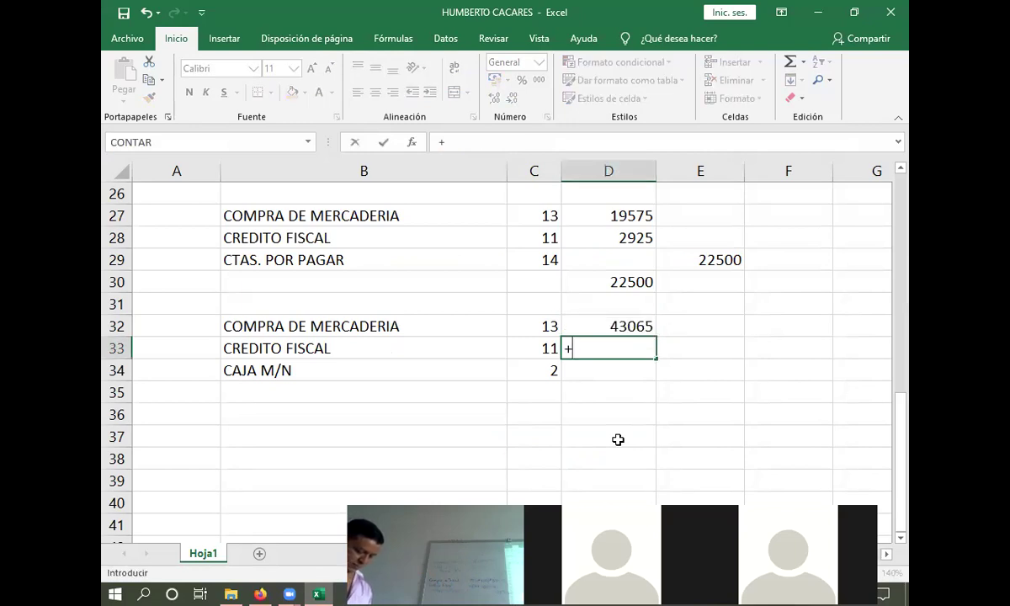
{"action": "type", "text": "("}
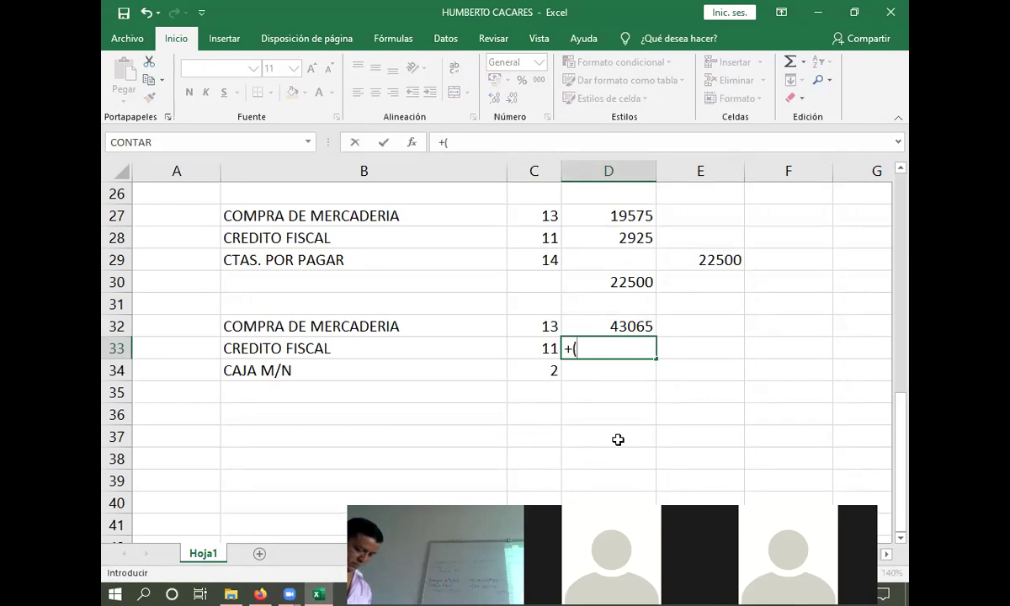
{"action": "type", "text": "30"}
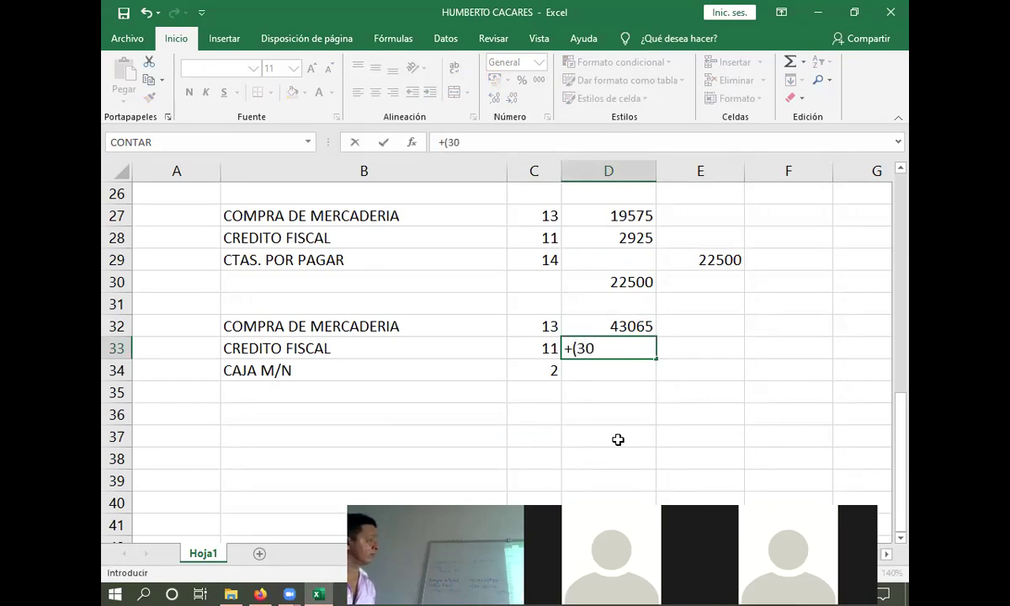
{"action": "type", "text": "*"}
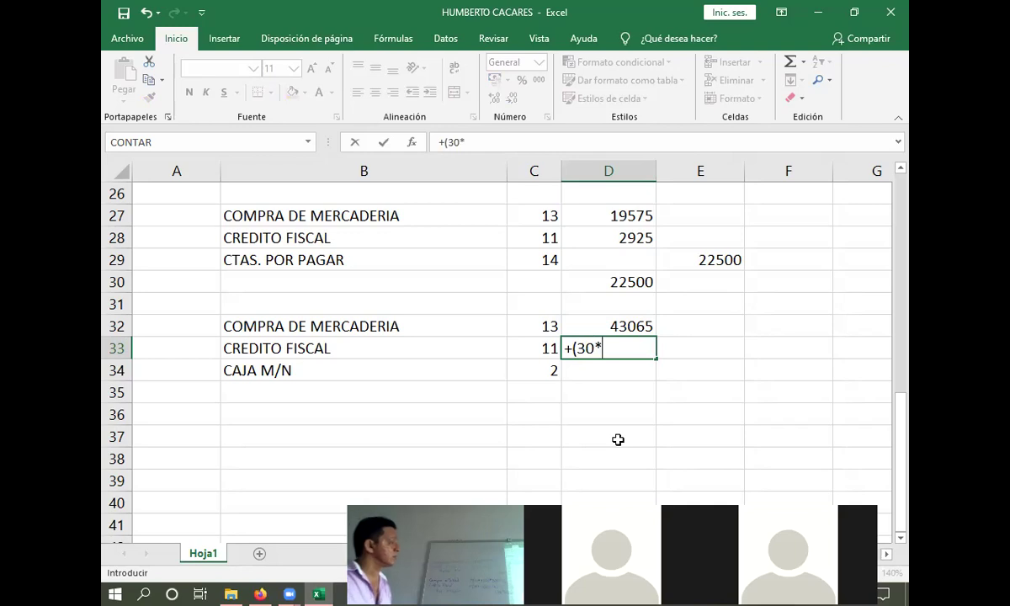
{"action": "type", "text": "1"}
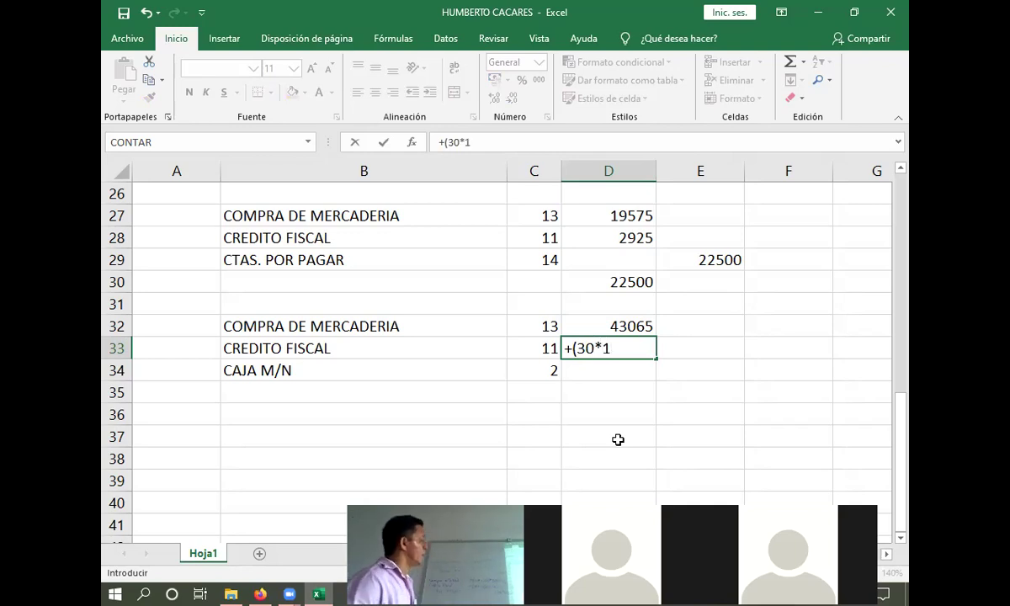
{"action": "type", "text": "650"}
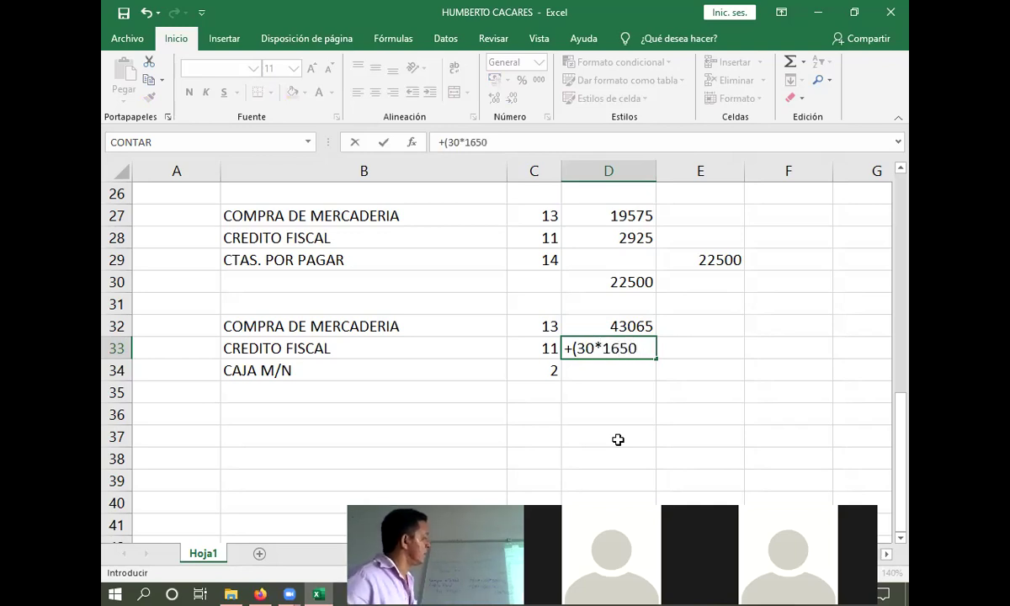
{"action": "type", "text": ")*13"}
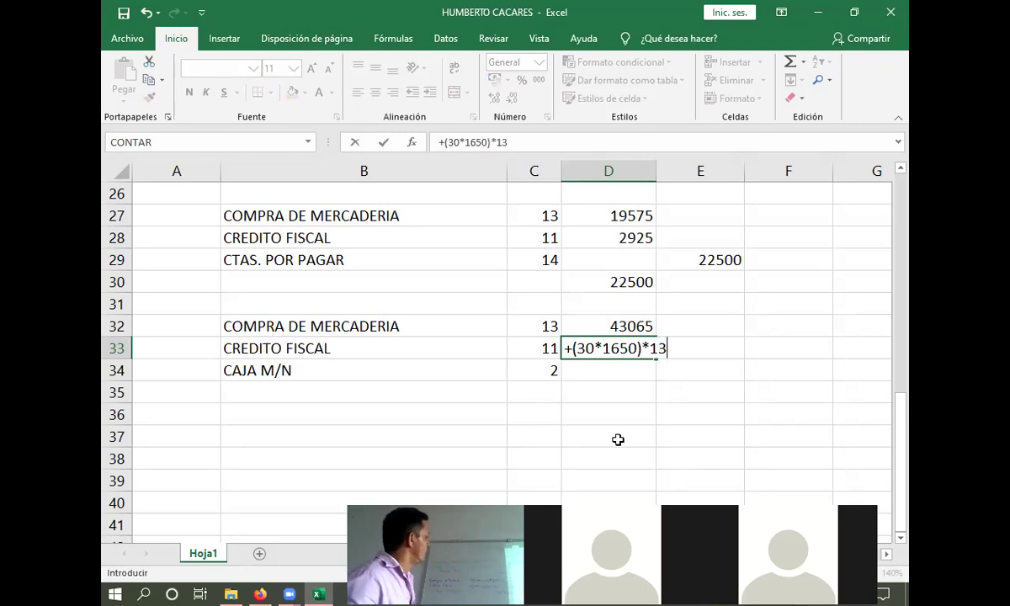
{"action": "type", "text": "%"}
{"action": "key", "text": "Return"}
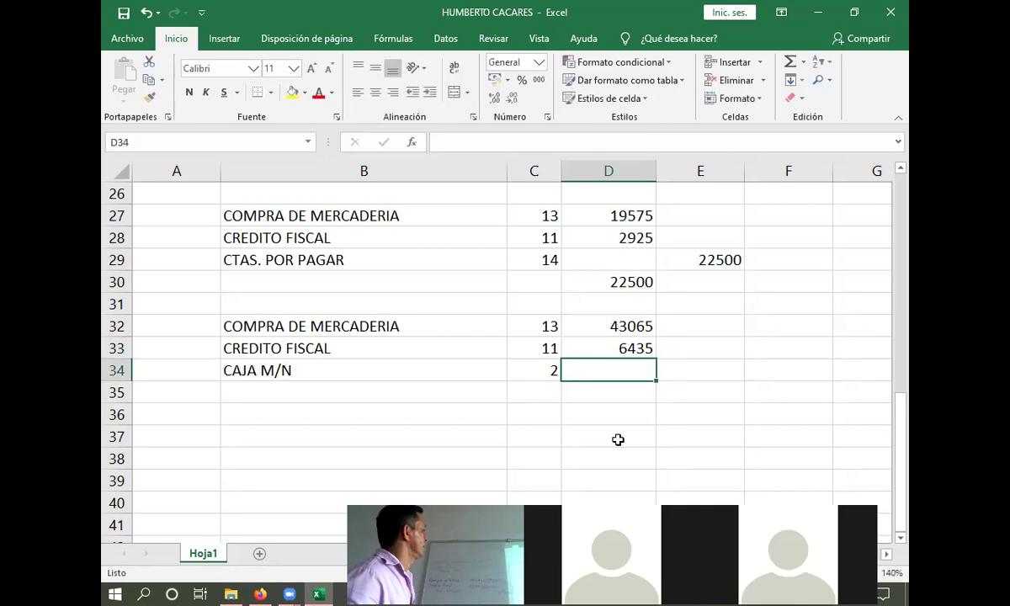
Step: Enter the CAJA M/N credit in E34 with the formula +30*1650
{"action": "key", "text": "Right"}
{"action": "type", "text": "+"}
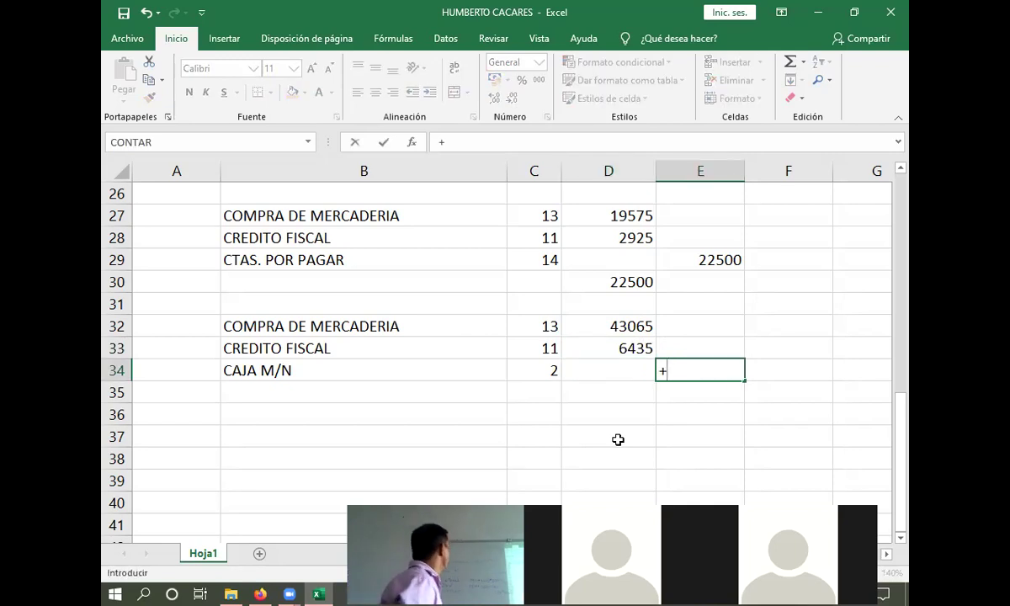
{"action": "type", "text": "30"}
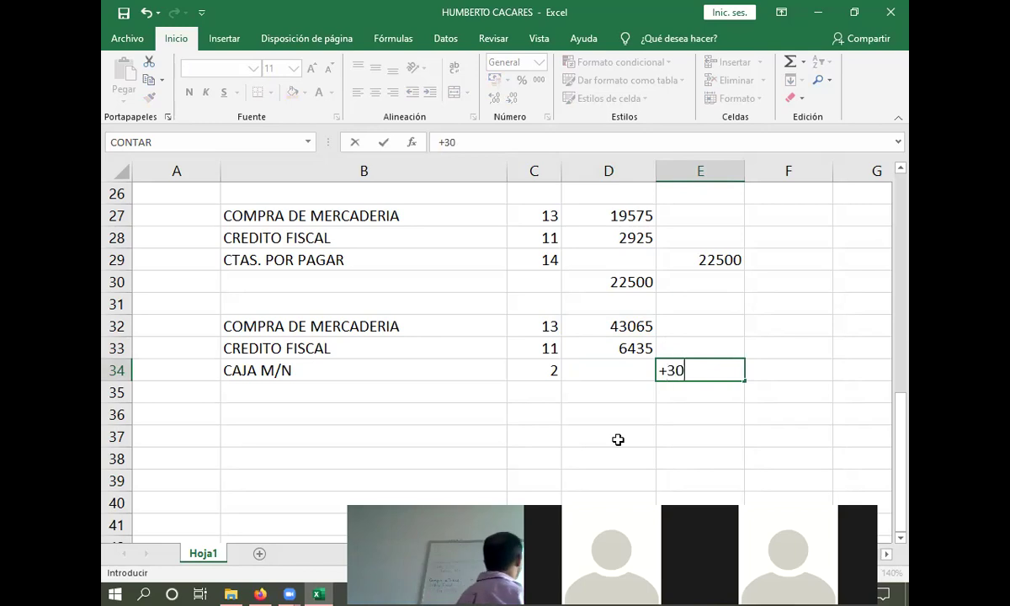
{"action": "type", "text": "*1650"}
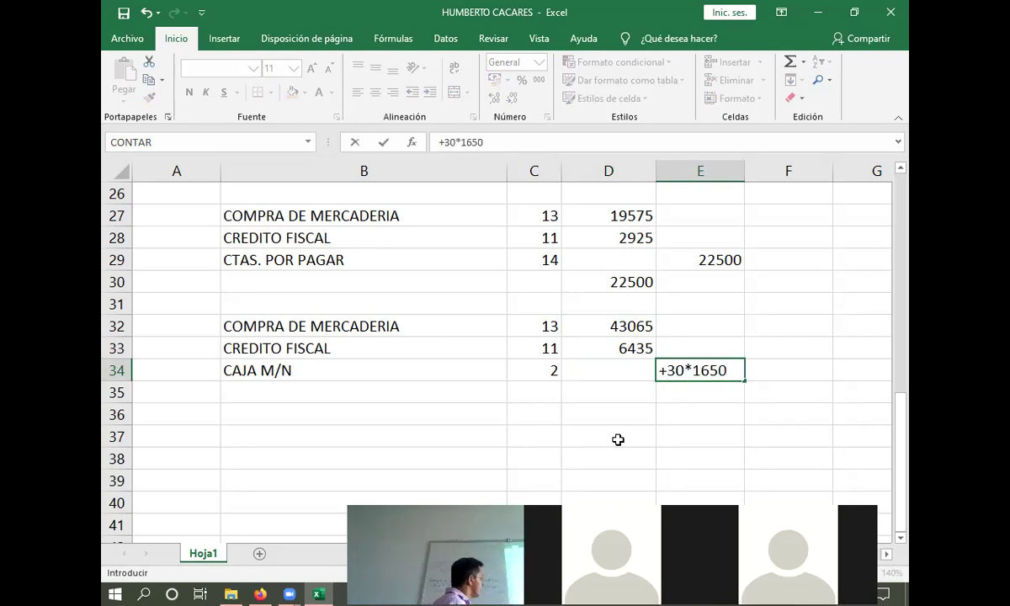
{"action": "key", "text": "Return"}
Step: Total the debits in D35 with =SUMA(D32:D34), and copy the totals in D35 and D30 across to column E
{"action": "key", "text": "Left"}
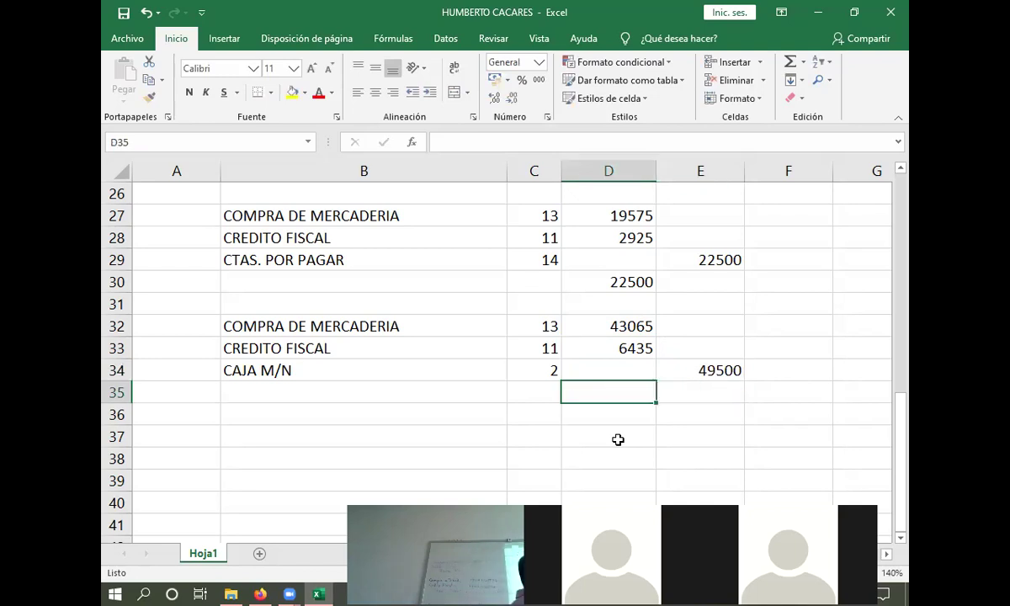
{"action": "left_click", "coordinate": [791, 63]}
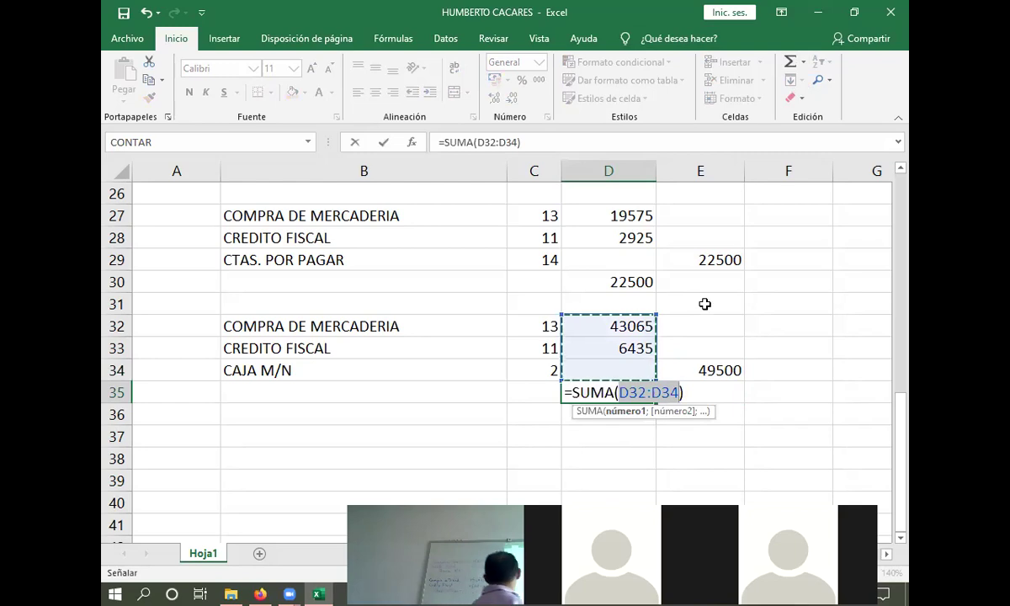
{"action": "key", "text": "Return"}
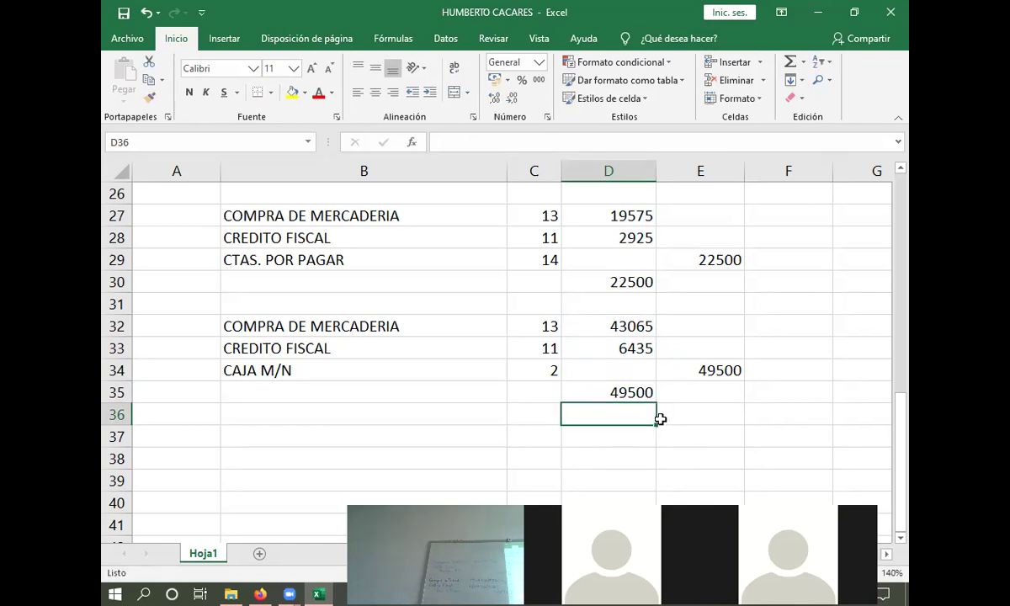
{"action": "left_click", "coordinate": [651, 396]}
{"action": "left_click_drag", "start_coordinate": [656, 403], "coordinate": [726, 408]}
{"action": "left_click", "coordinate": [609, 282]}
{"action": "left_click_drag", "start_coordinate": [654, 294], "coordinate": [725, 286]}
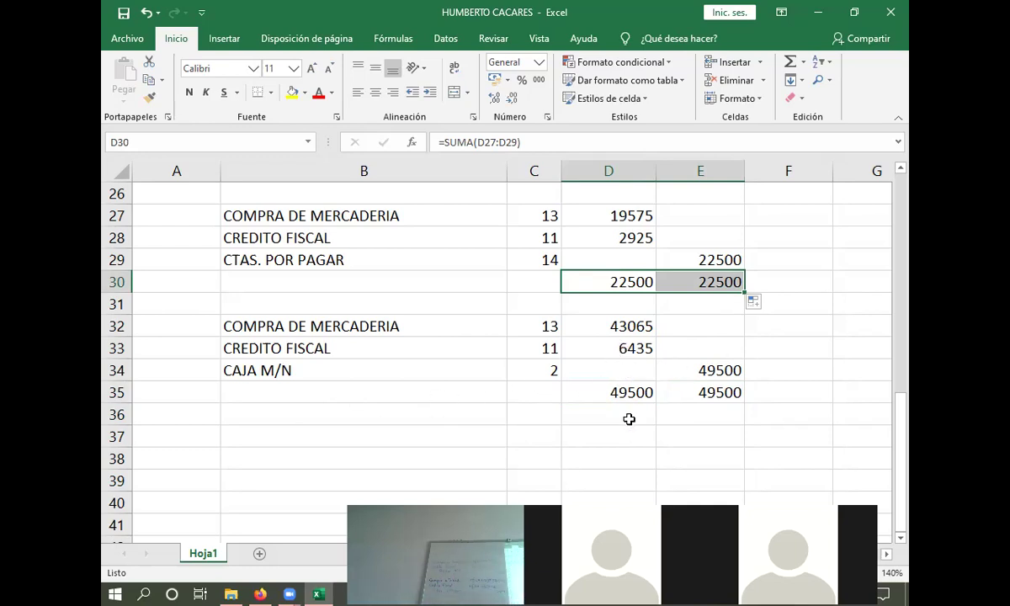
Step: Inspect the formula behind the CAJA M/N credit amount in E34
{"action": "left_click", "coordinate": [712, 372]}
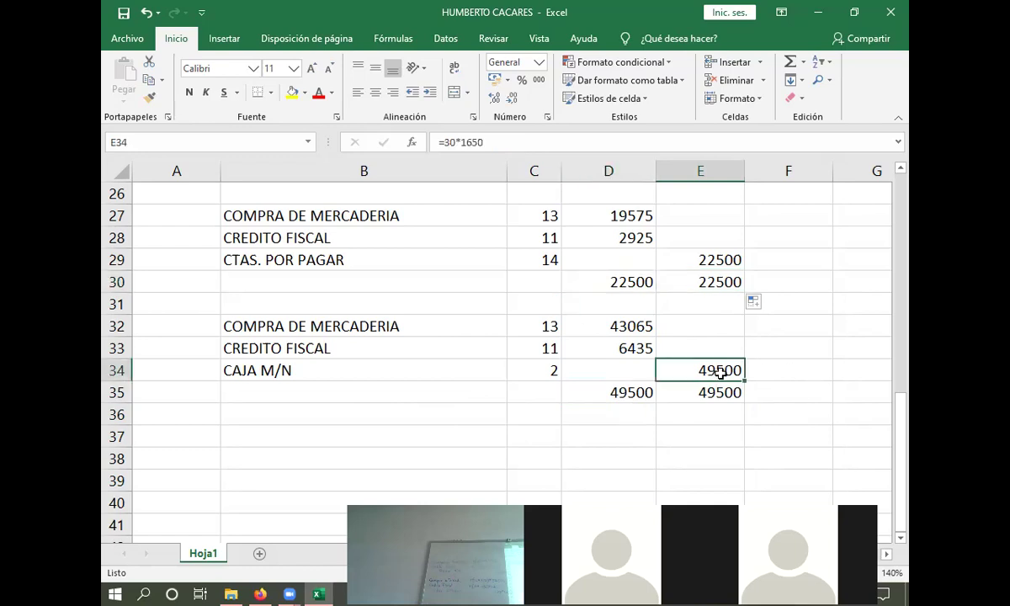
{"action": "double_click", "coordinate": [720, 373]}
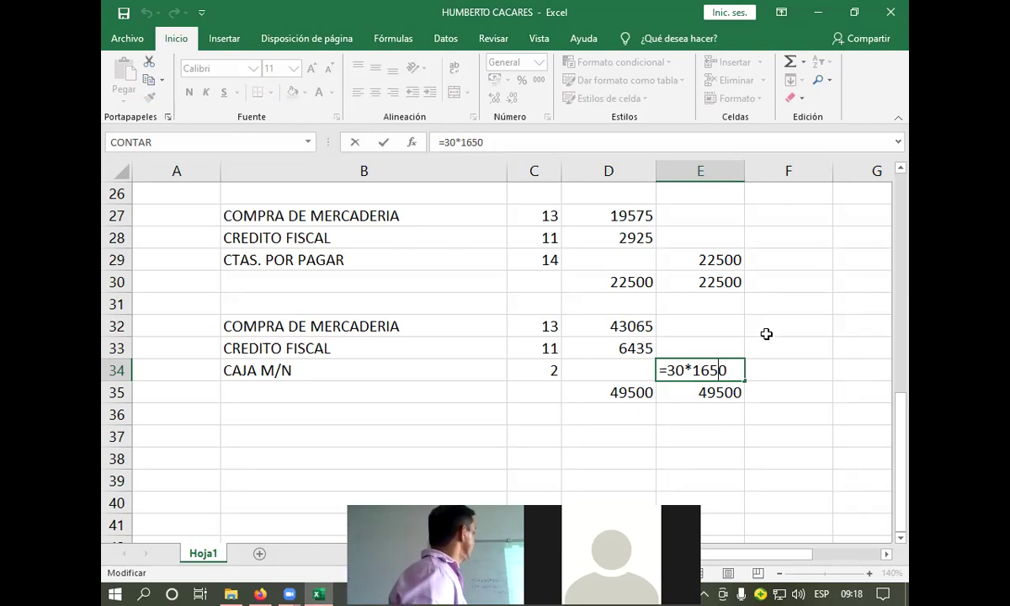
{"action": "key", "text": "Return"}
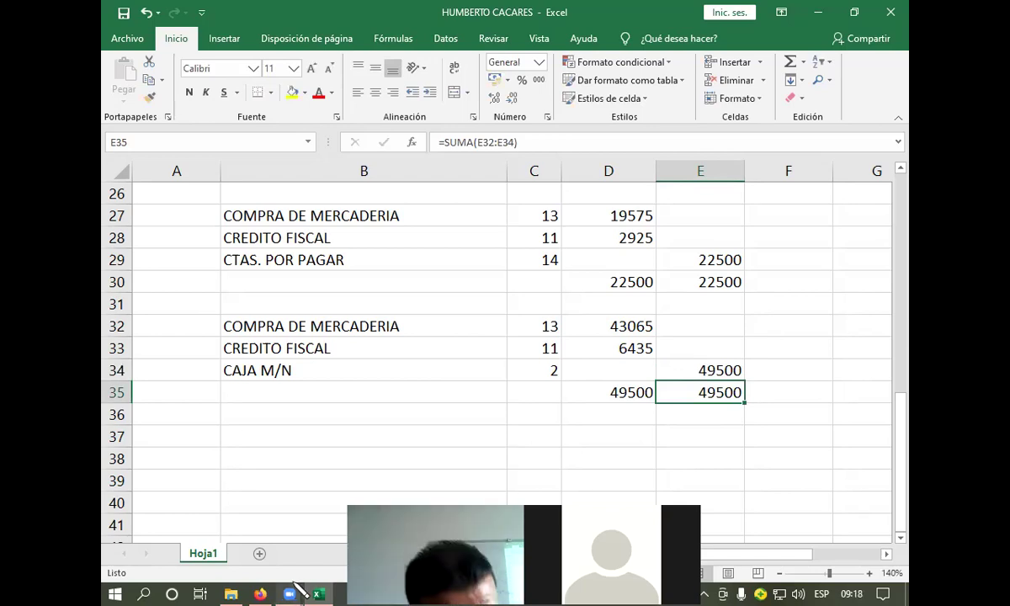
Step: Switch to Firefox to review the 8 August television sale in the exercise statement
{"action": "key", "text": "alt+Tab"}
{"action": "scroll", "coordinate": [403, 314], "scroll_direction": "down", "scroll_amount": 2}
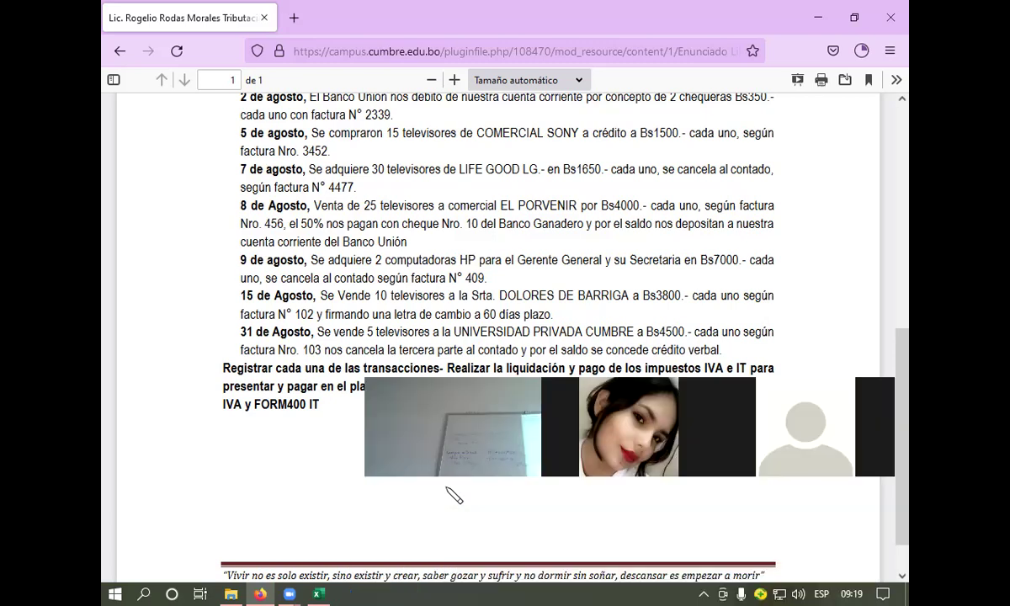
Step: Return to the Excel journal and copy the CAJA M/N account with its code from row 34 to B37:C37
{"action": "key", "text": "alt+Tab"}
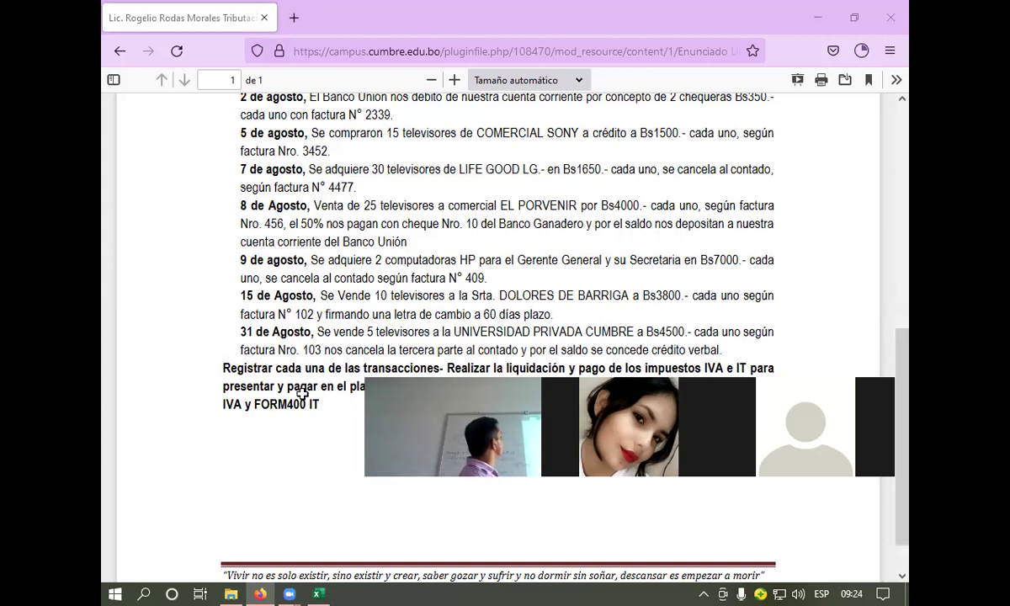
{"action": "key", "text": "alt+Tab"}
{"action": "scroll", "coordinate": [299, 368], "scroll_direction": "down", "scroll_amount": 1}
{"action": "scroll", "coordinate": [300, 367], "scroll_direction": "up", "scroll_amount": 1}
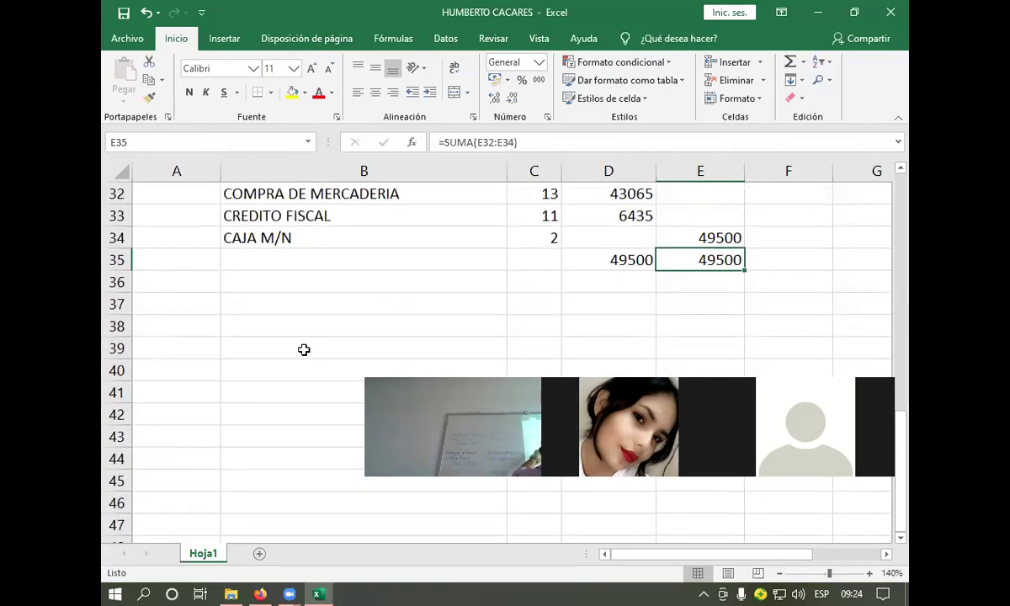
{"action": "left_click", "coordinate": [243, 300]}
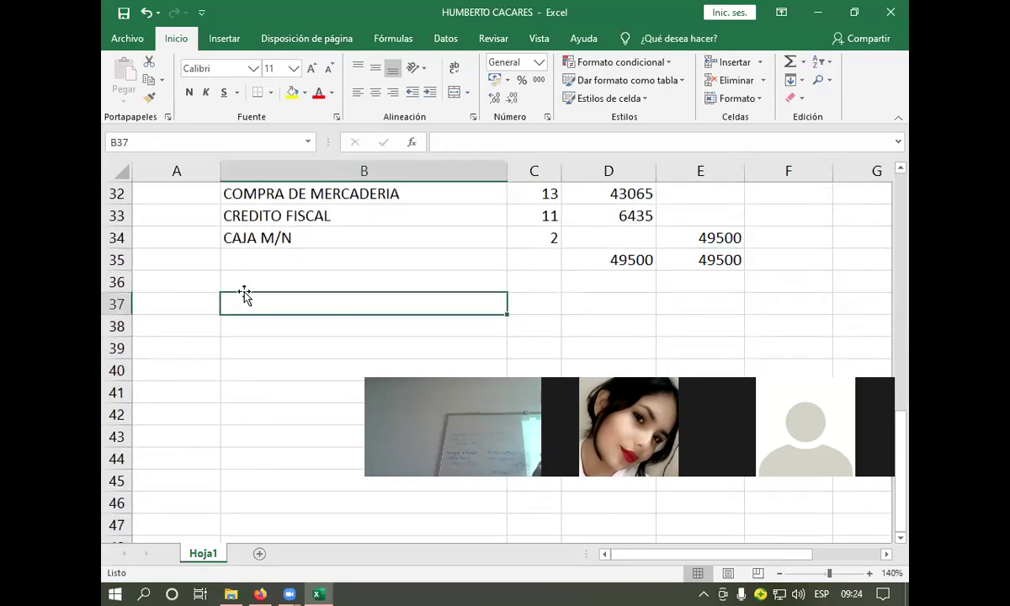
{"action": "left_click", "coordinate": [261, 238]}
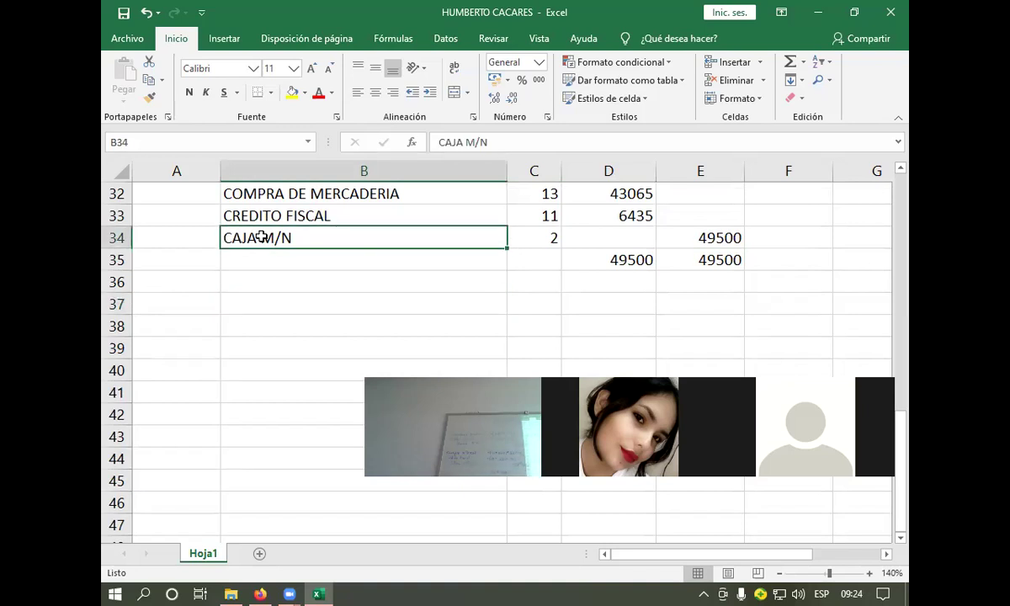
{"action": "key", "text": "Right"}
{"action": "key", "text": "Left"}
{"action": "key", "text": "shift+Right"}
{"action": "key", "text": "ctrl+c"}
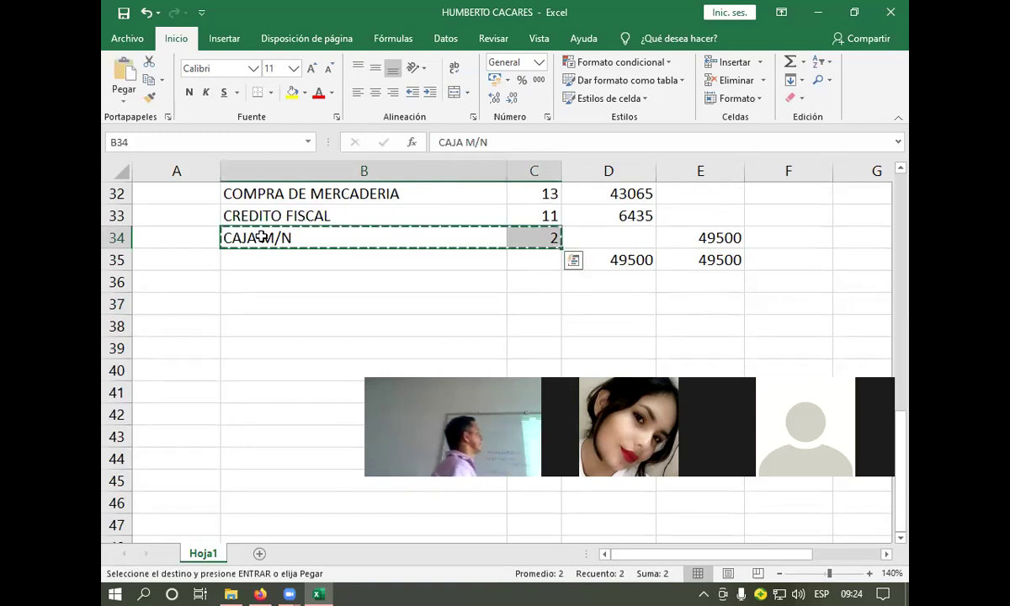
{"action": "left_click", "coordinate": [248, 309]}
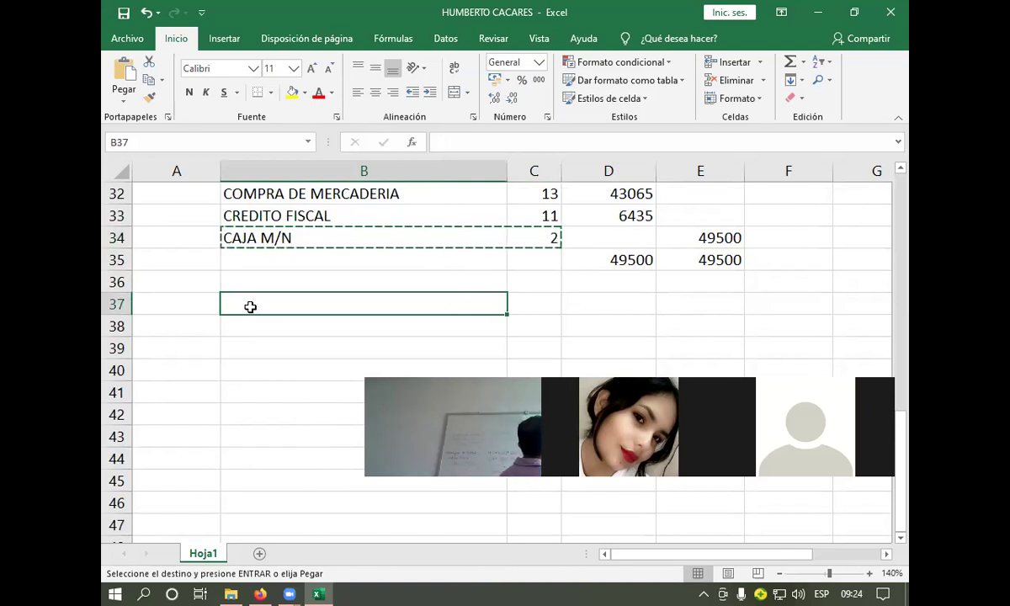
{"action": "key", "text": "ctrl+v"}
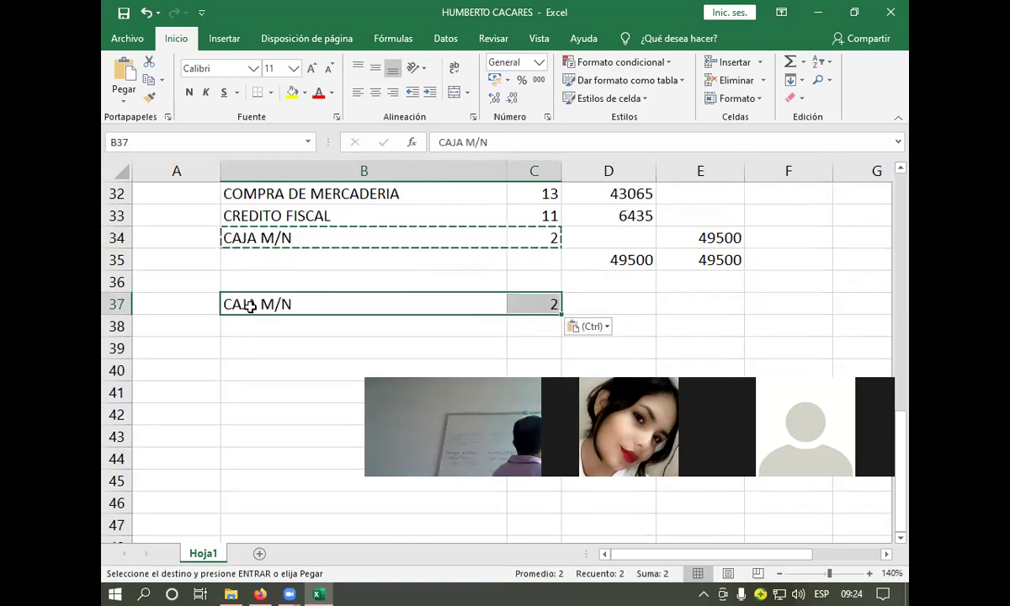
Step: Copy the BANCO M/N account with its code from row 24 to B38:C38
{"action": "scroll", "coordinate": [314, 313], "scroll_direction": "up", "scroll_amount": 1}
{"action": "scroll", "coordinate": [315, 313], "scroll_direction": "up", "scroll_amount": 2}
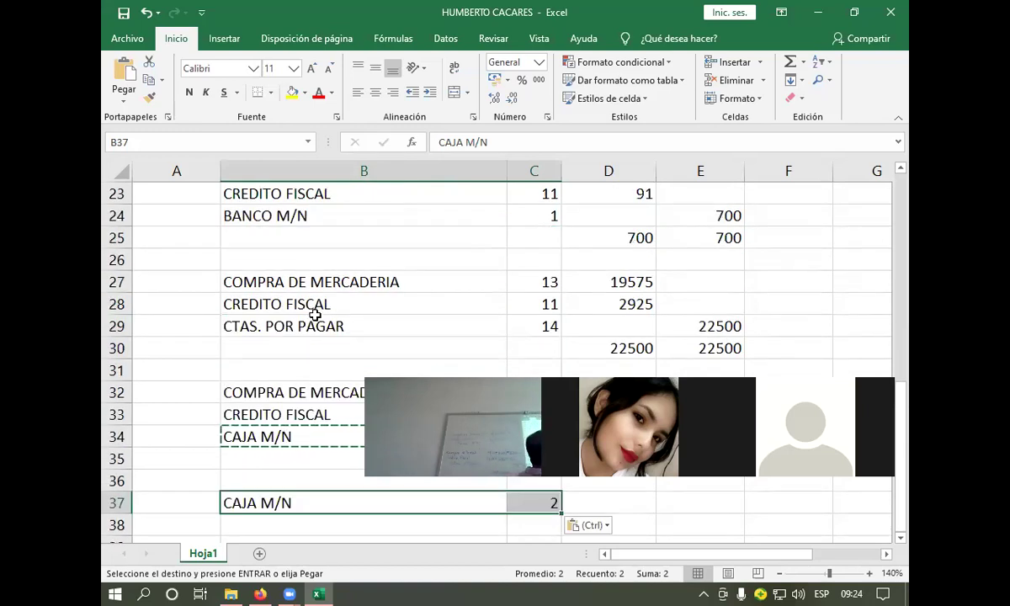
{"action": "left_click_drag", "start_coordinate": [286, 219], "coordinate": [283, 219]}
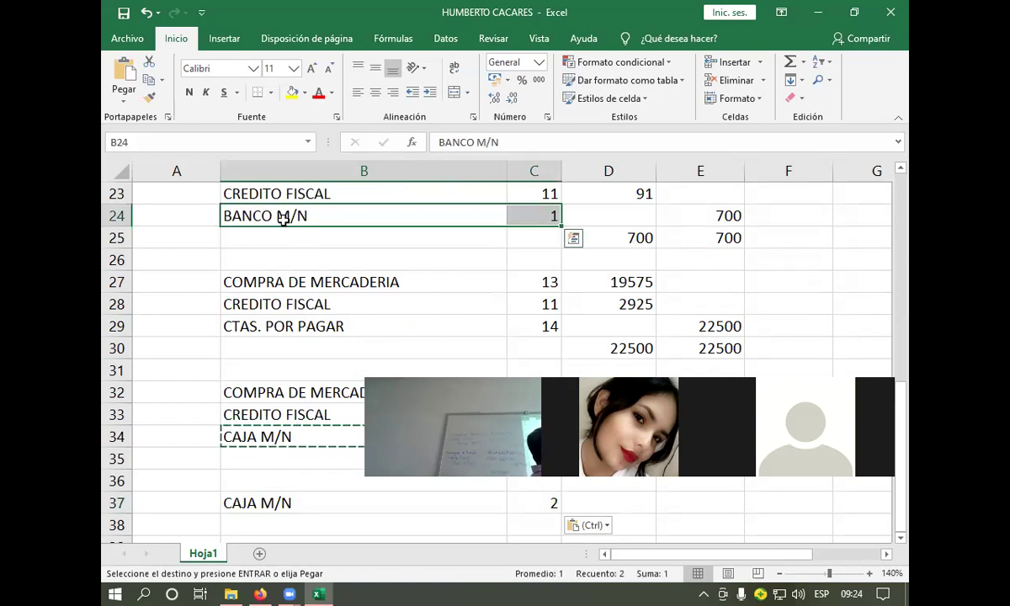
{"action": "key", "text": "ctrl+c"}
{"action": "scroll", "coordinate": [280, 219], "scroll_direction": "down", "scroll_amount": 2}
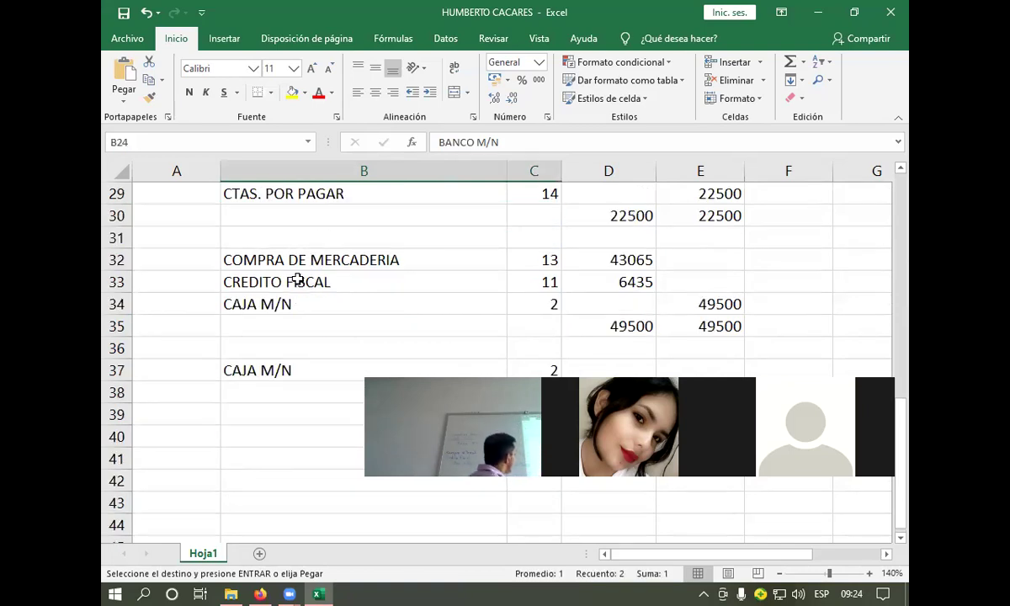
{"action": "left_click", "coordinate": [264, 391]}
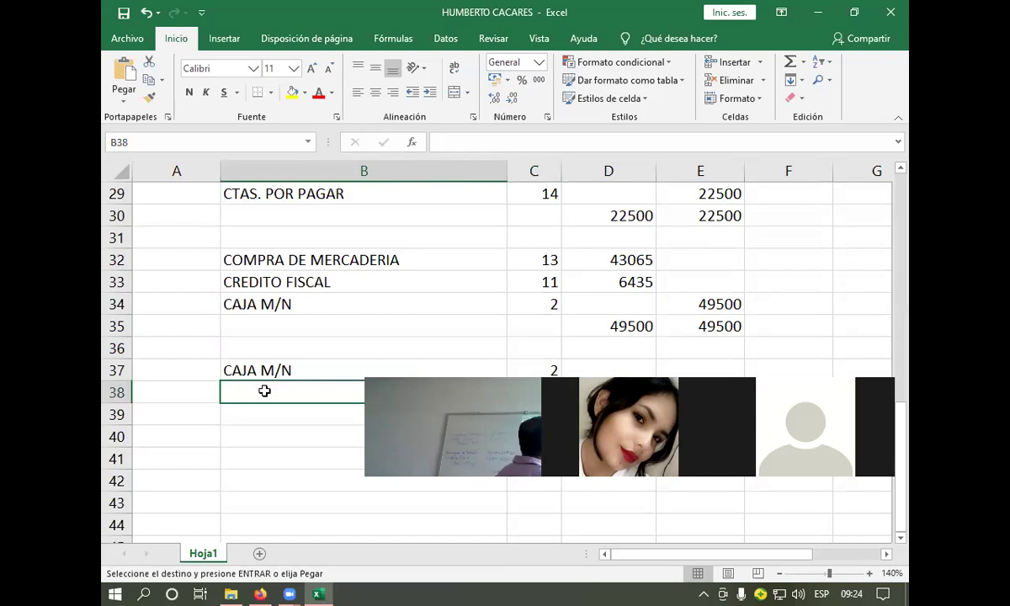
{"action": "key", "text": "ctrl+v"}
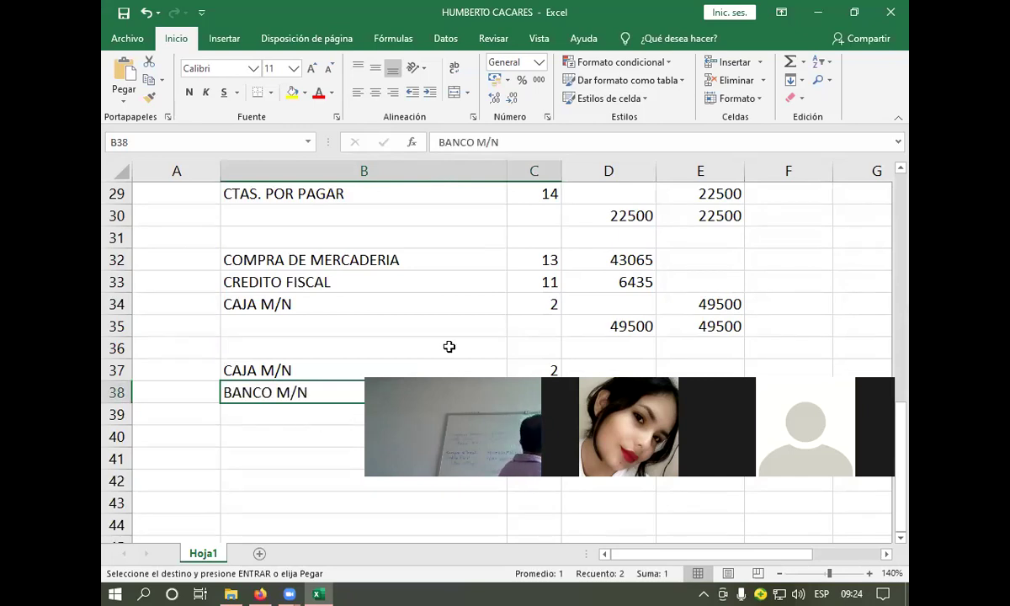
Step: Enter the account IMP. DE TRANSACCIONES in B39 with code 15 in C39
{"action": "scroll", "coordinate": [362, 286], "scroll_direction": "down", "scroll_amount": 2}
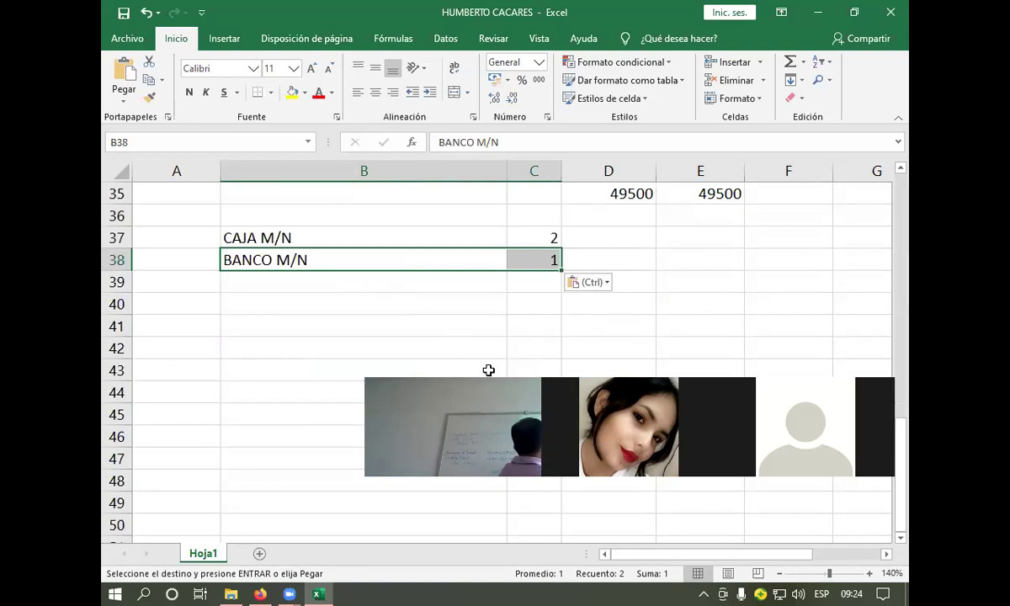
{"action": "left_click", "coordinate": [332, 282]}
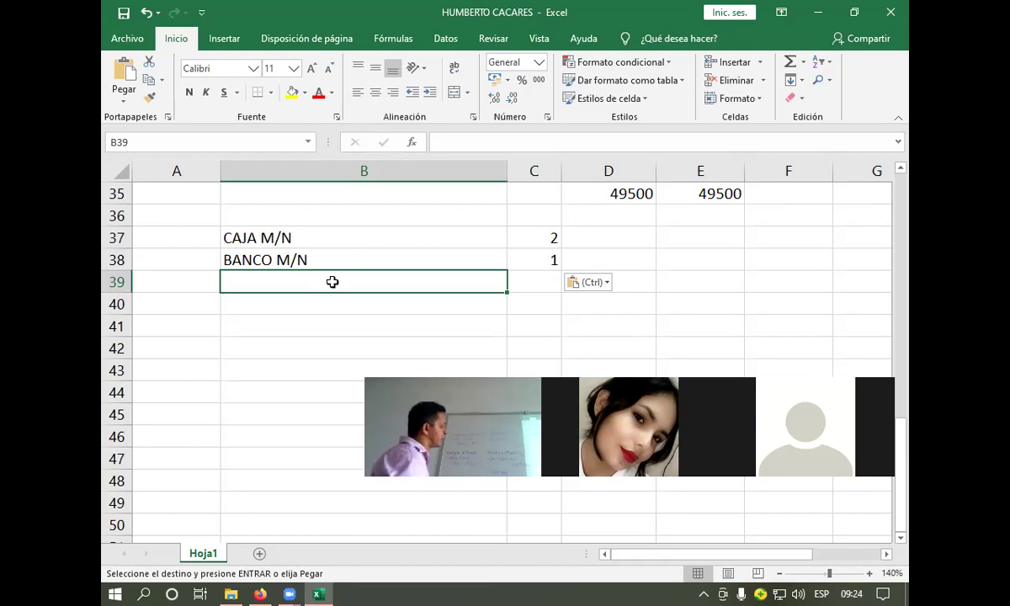
{"action": "type", "text": "IMP. S/"}
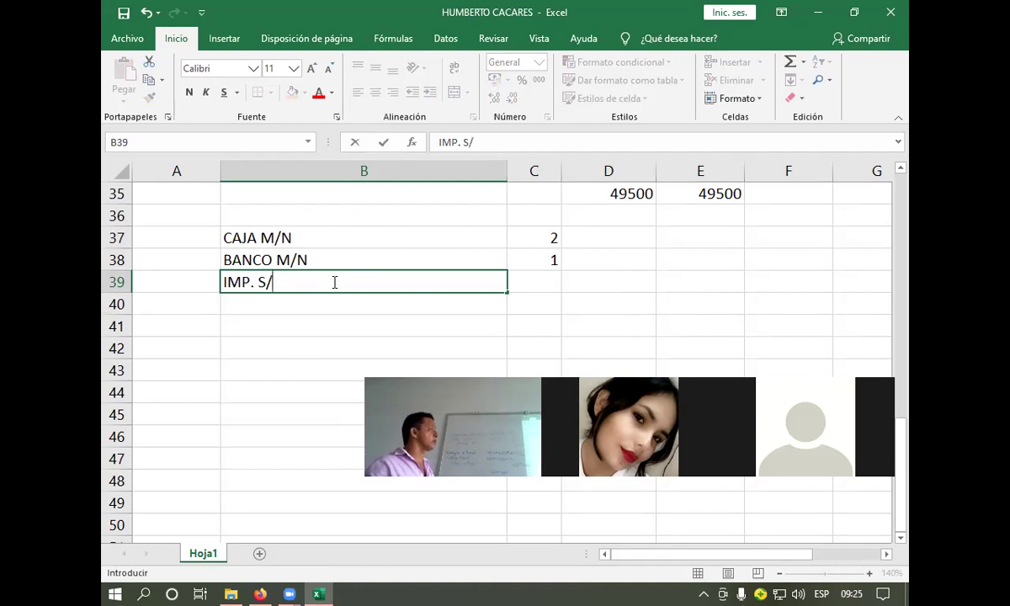
{"action": "type", "text": "DE"}
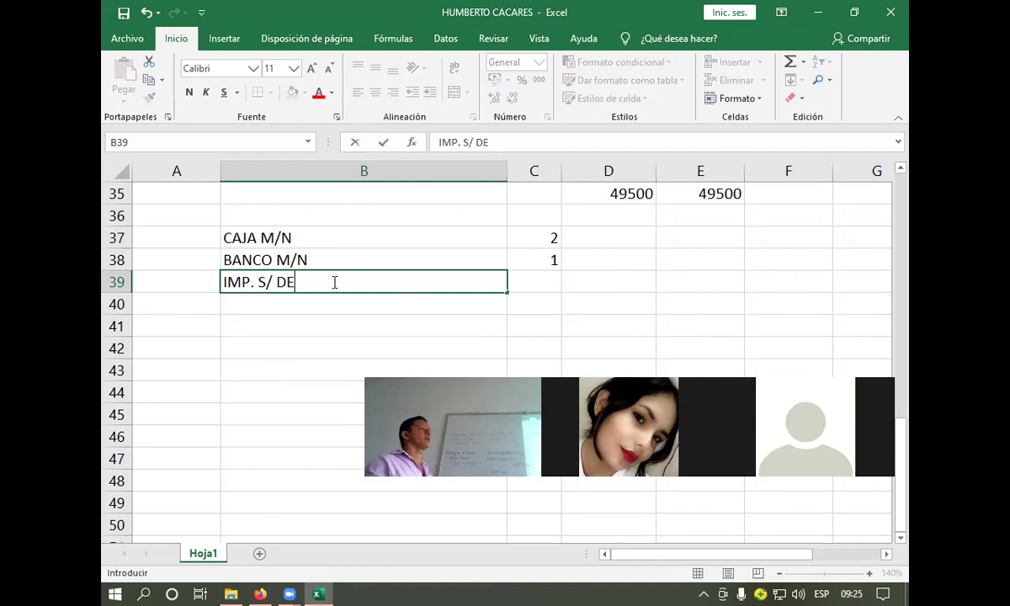
{"action": "key", "text": "BackSpace"}
{"action": "key", "text": "BackSpace"}
{"action": "key", "text": "BackSpace"}
{"action": "key", "text": "BackSpace"}
{"action": "key", "text": "BackSpace"}
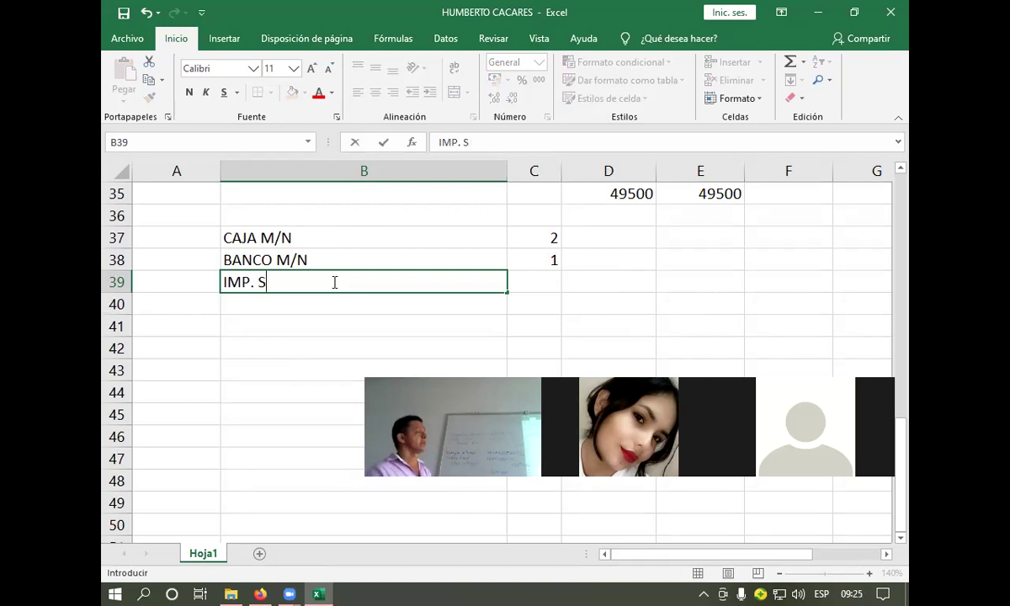
{"action": "type", "text": "DE "}
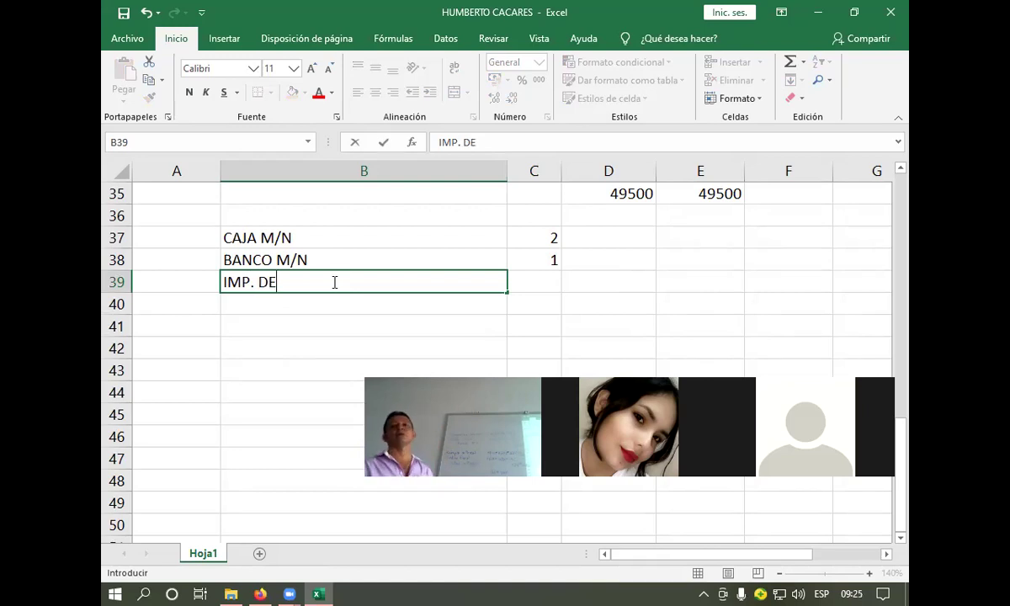
{"action": "type", "text": "TRAN"}
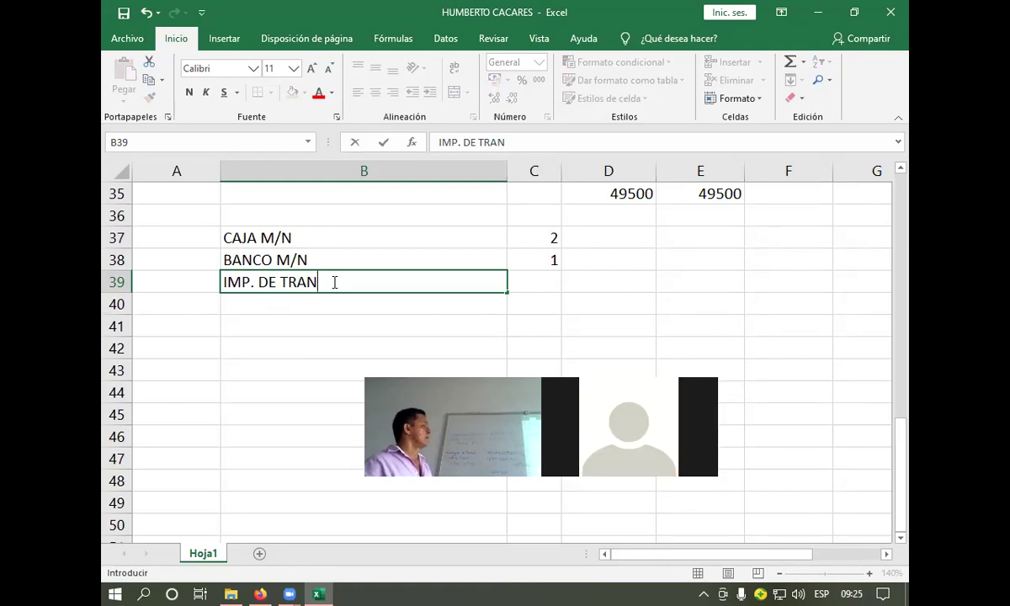
{"action": "type", "text": "SA"}
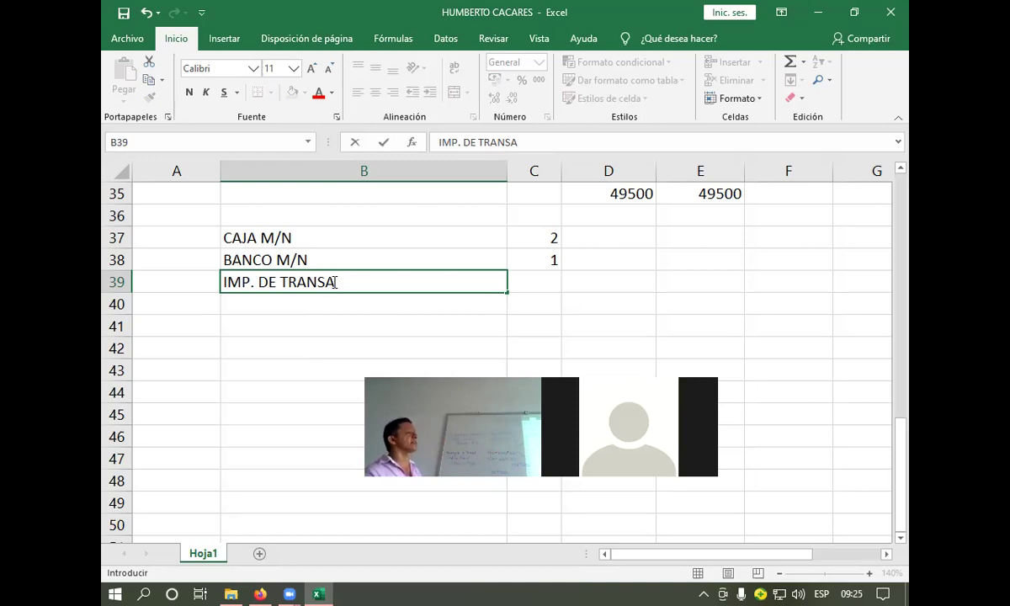
{"action": "type", "text": "CIONES"}
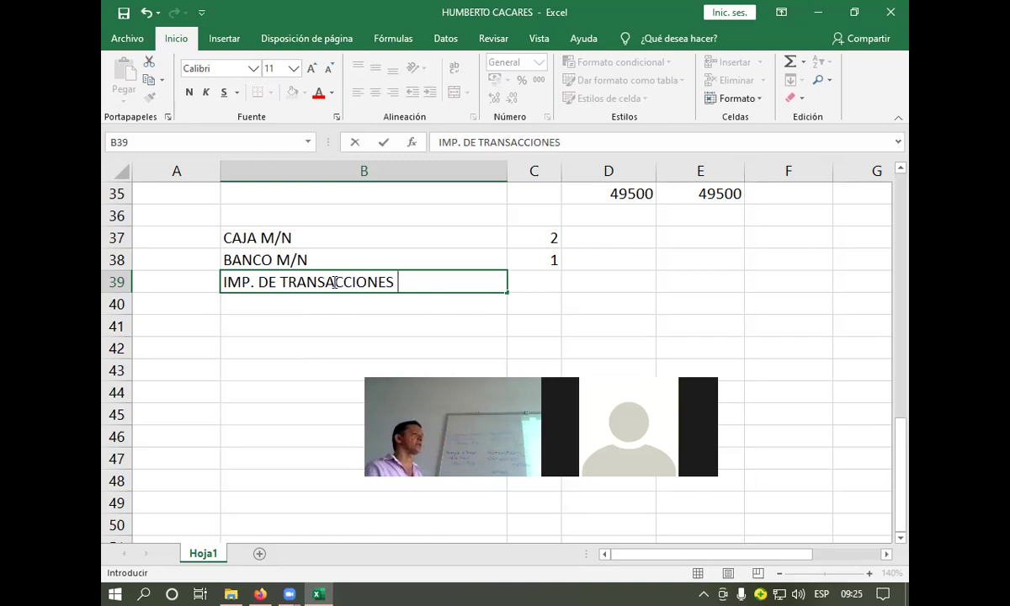
{"action": "left_click", "coordinate": [522, 284]}
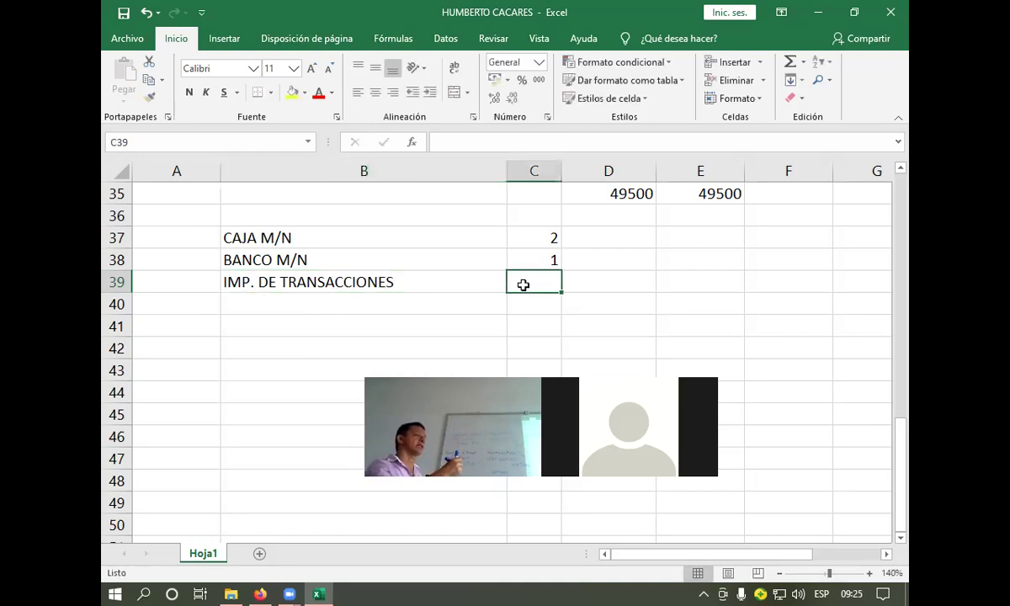
{"action": "type", "text": "15"}
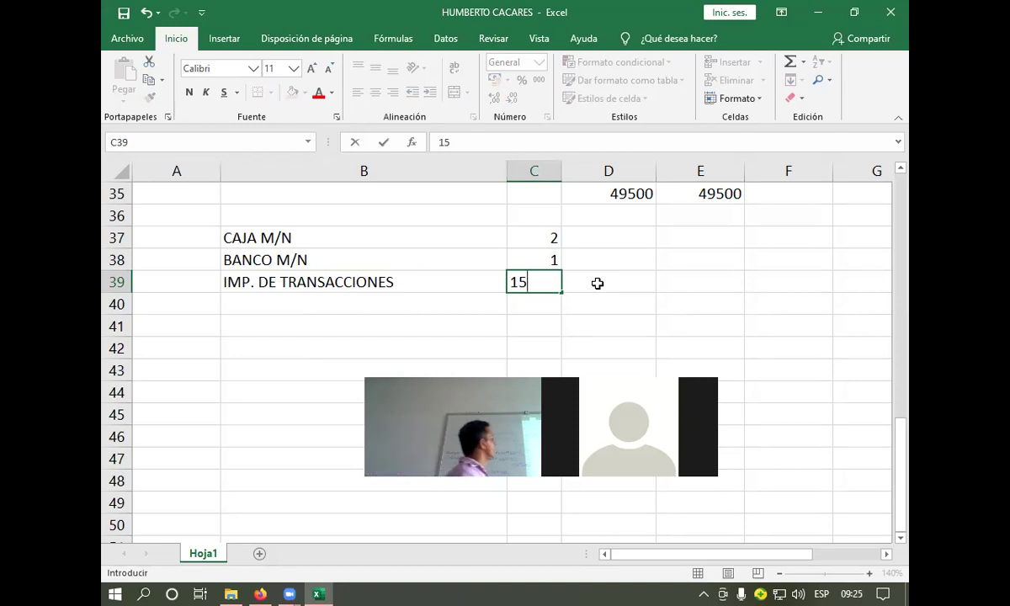
{"action": "left_click", "coordinate": [598, 284]}
Step: Enter the CAJA M/N debit in D37 with the formula +(25*4000)*50%
{"action": "left_click", "coordinate": [600, 242]}
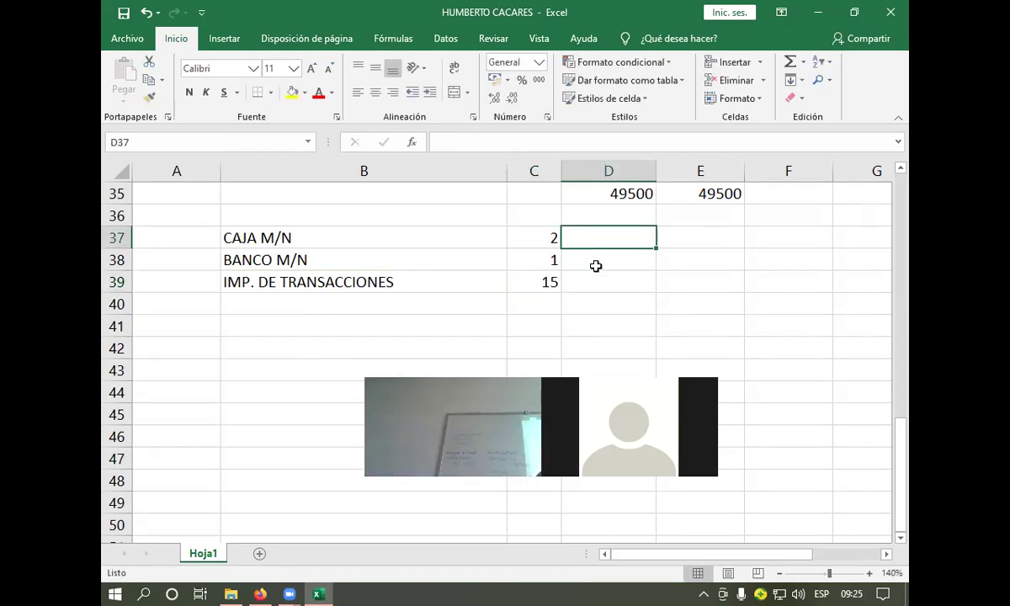
{"action": "scroll", "coordinate": [589, 276], "scroll_direction": "up", "scroll_amount": 3}
{"action": "scroll", "coordinate": [591, 278], "scroll_direction": "down", "scroll_amount": 4}
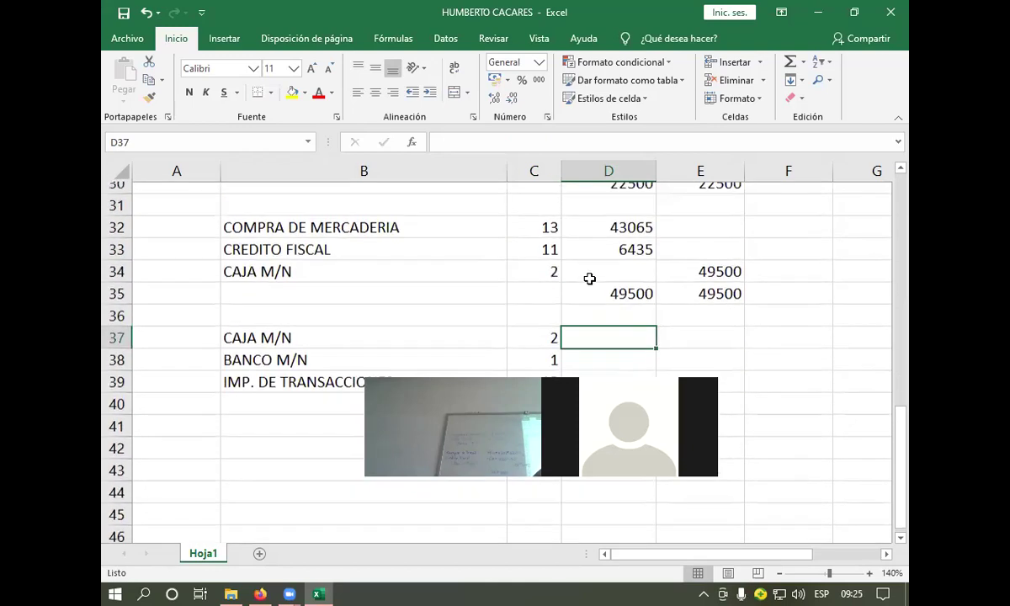
{"action": "scroll", "coordinate": [591, 276], "scroll_direction": "up", "scroll_amount": 2}
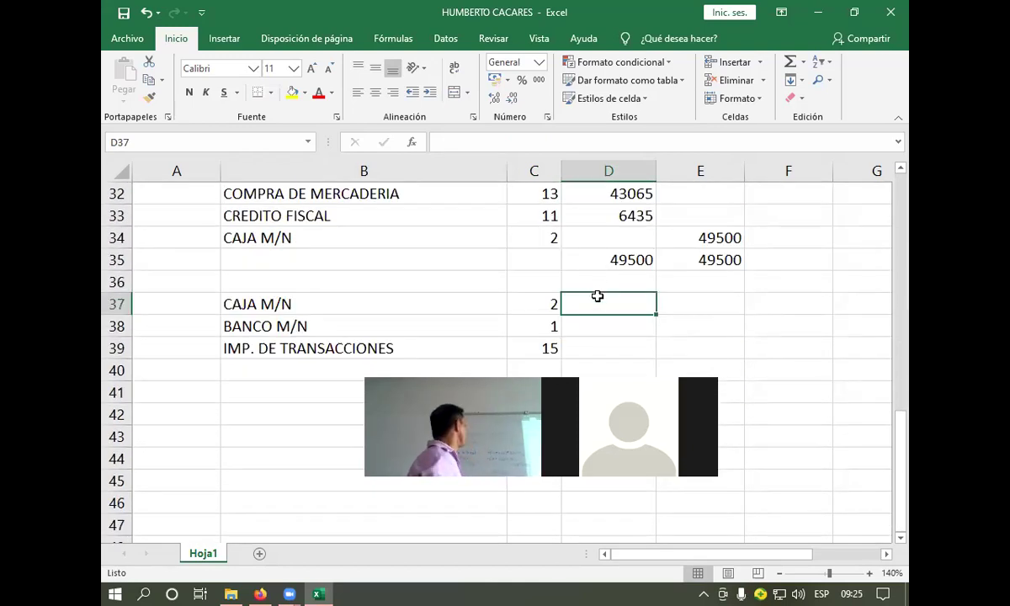
{"action": "type", "text": "+("}
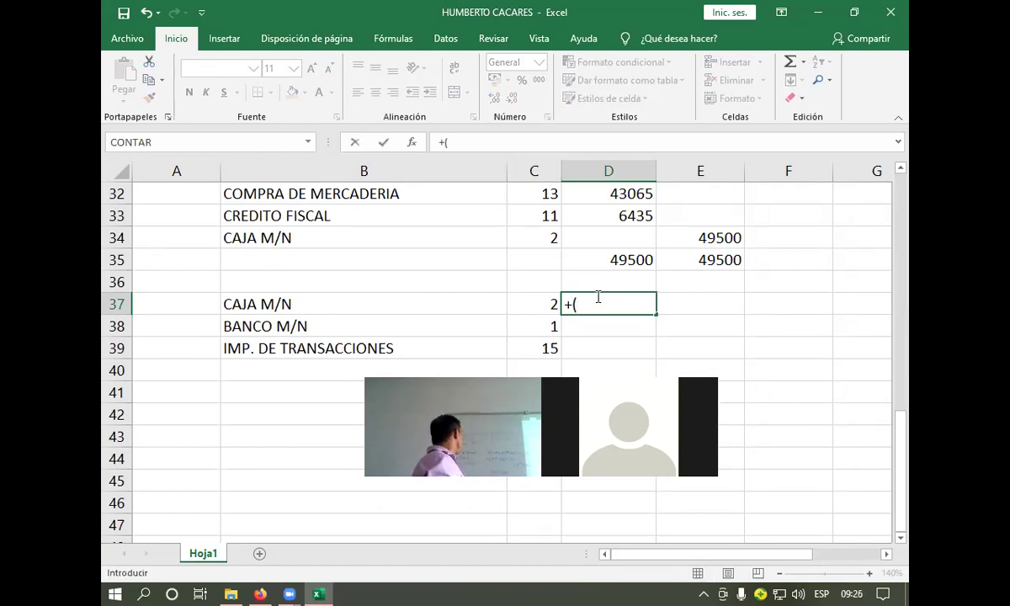
{"action": "type", "text": "25"}
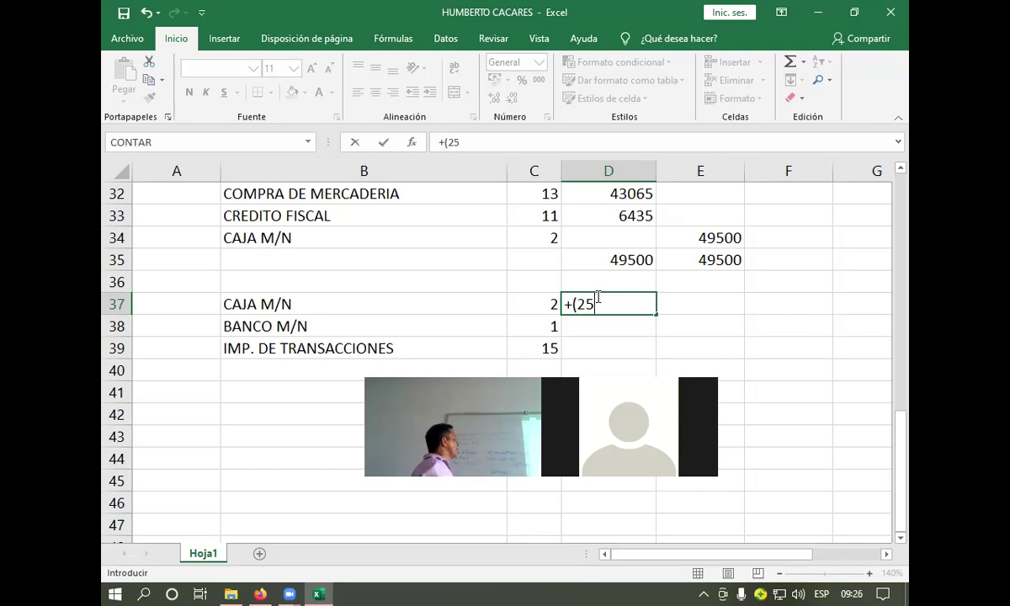
{"action": "type", "text": "*"}
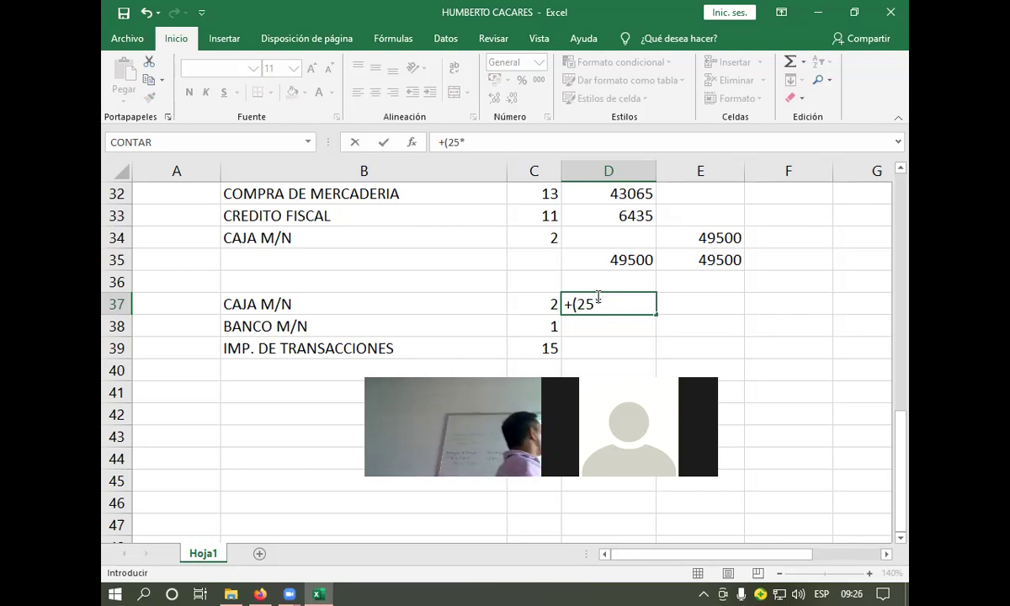
{"action": "type", "text": "4000)*"}
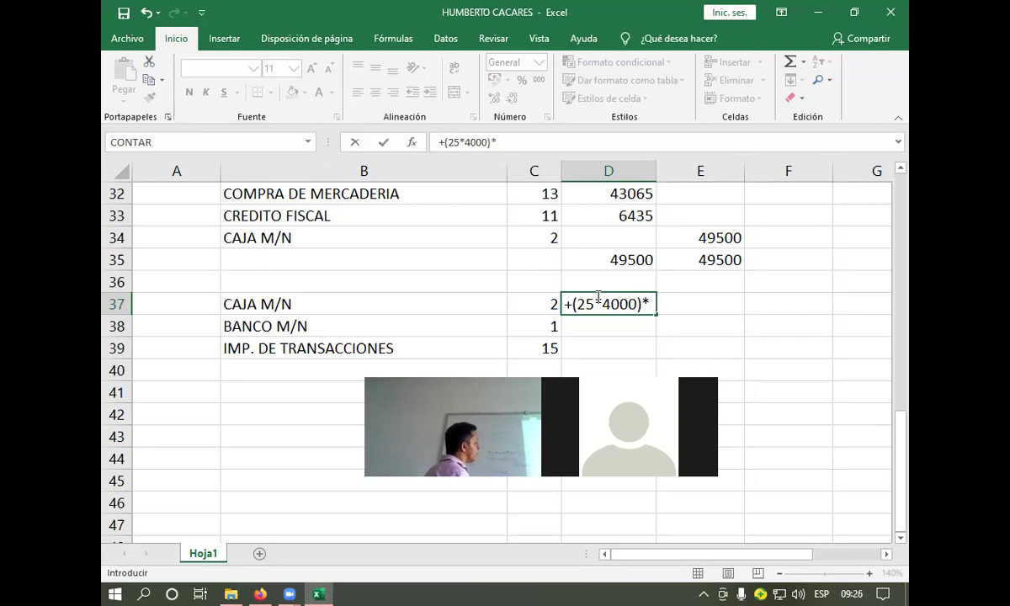
{"action": "type", "text": "50%"}
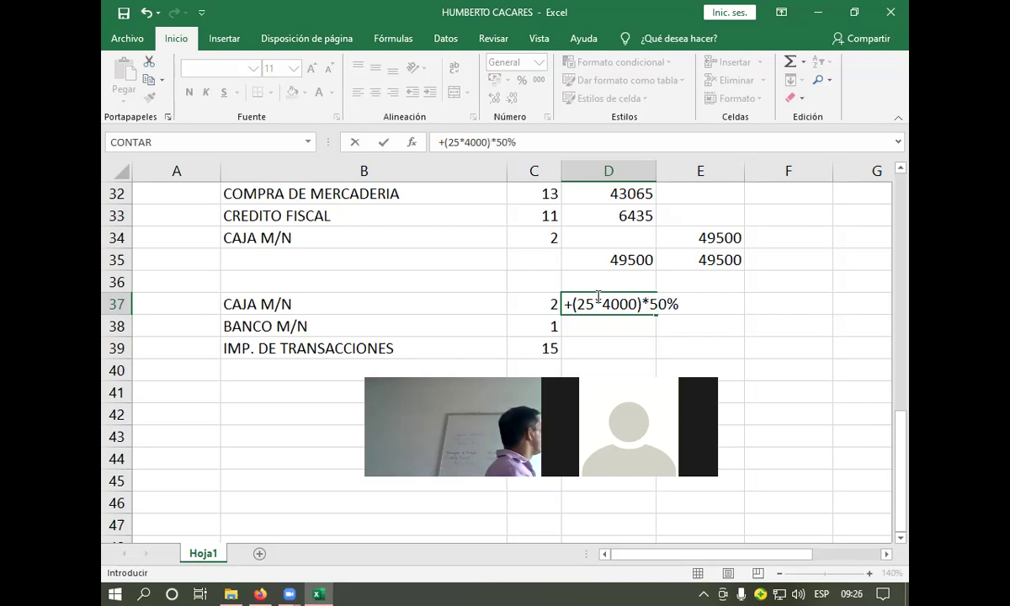
Step: Finish the CAJA M/N debit formula +(25*4000)*50% in D37 and enter the same formula for BANCO M/N in D38
{"action": "key", "text": "Return"}
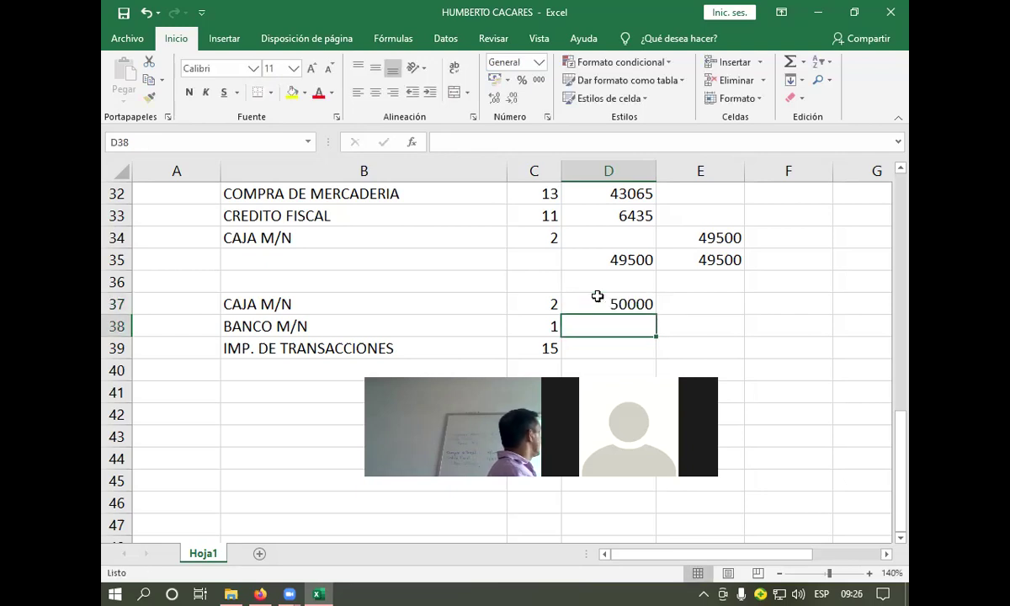
{"action": "type", "text": "+"}
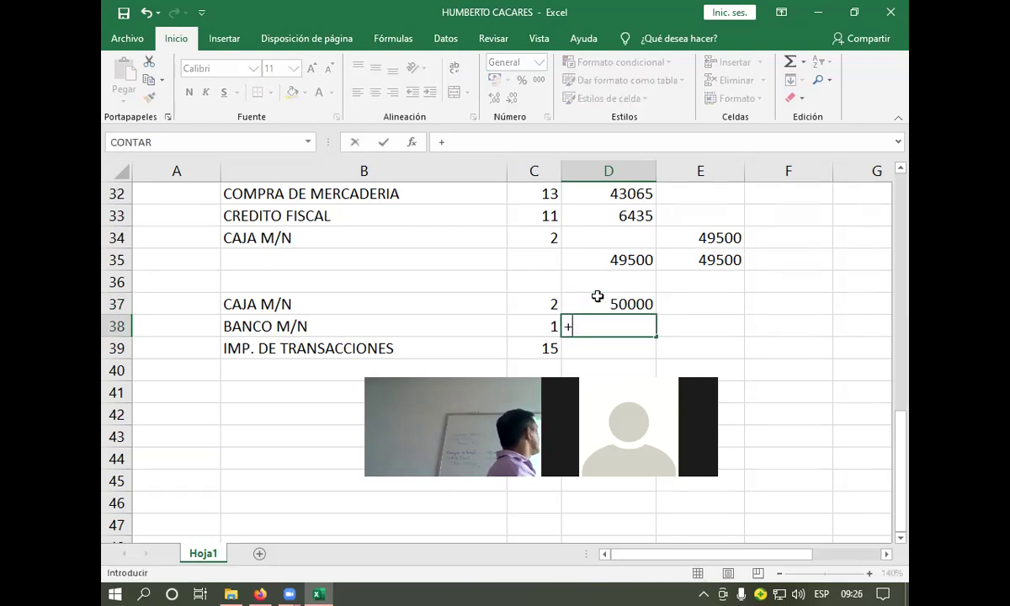
{"action": "type", "text": "("}
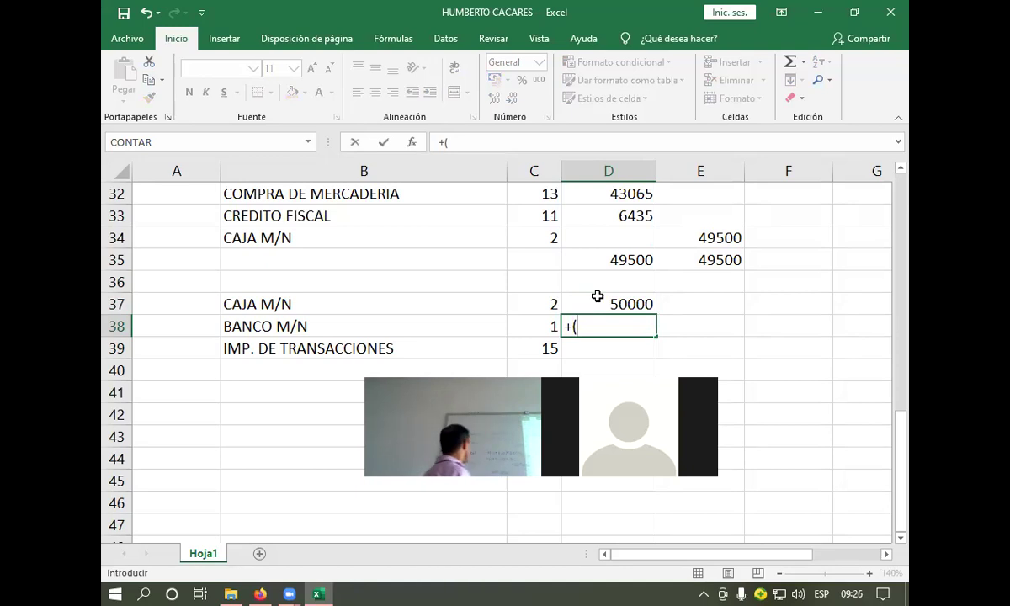
{"action": "type", "text": "25*4000)*50%"}
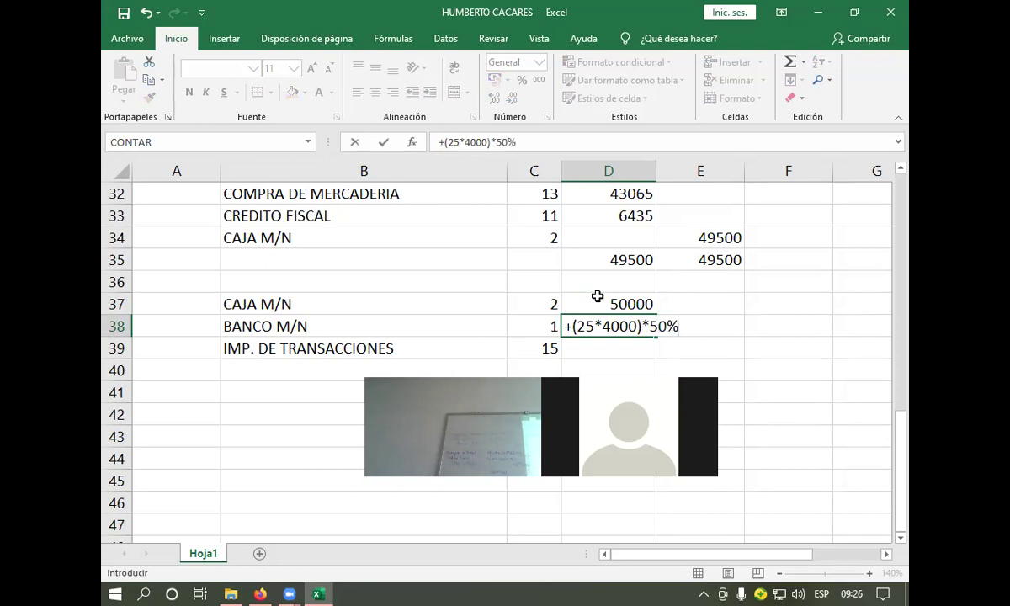
{"action": "key", "text": "Return"}
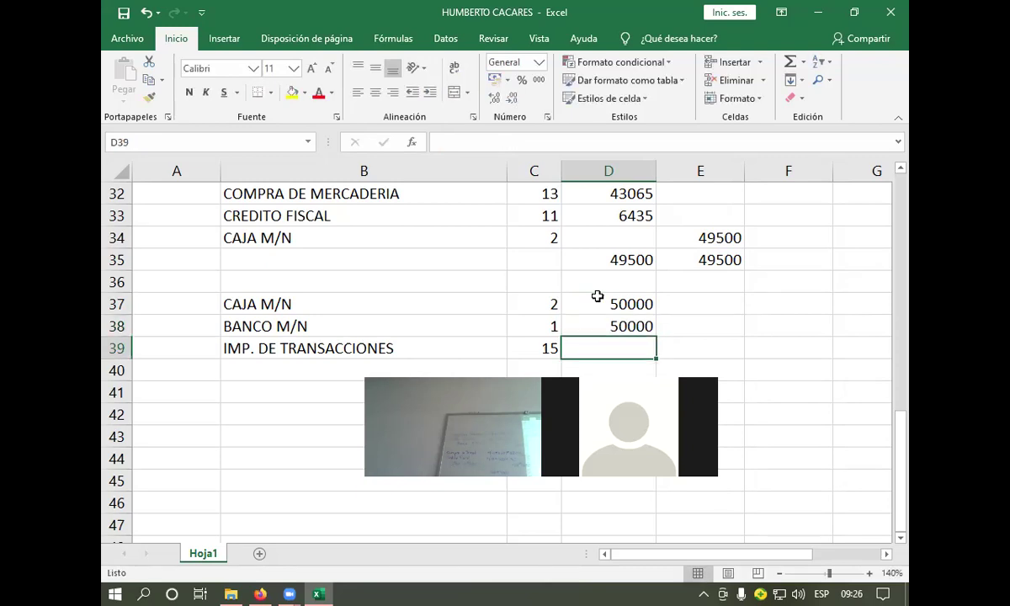
Step: Enter the formula +(25*4000)*3% as the IMP. DE TRANSACCIONES debit in D39
{"action": "key", "text": "Right"}
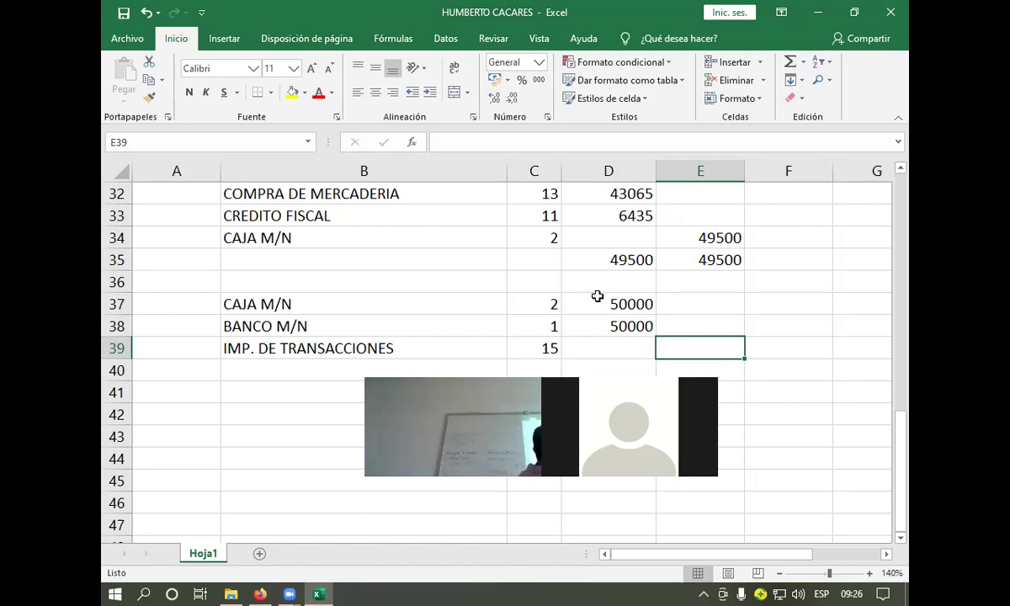
{"action": "key", "text": "Left"}
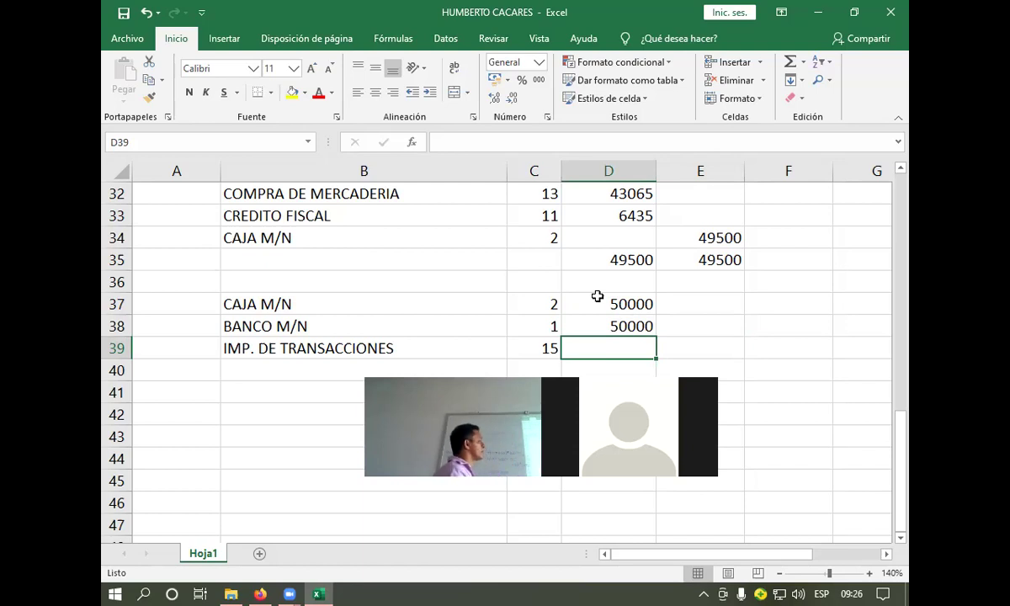
{"action": "type", "text": "+"}
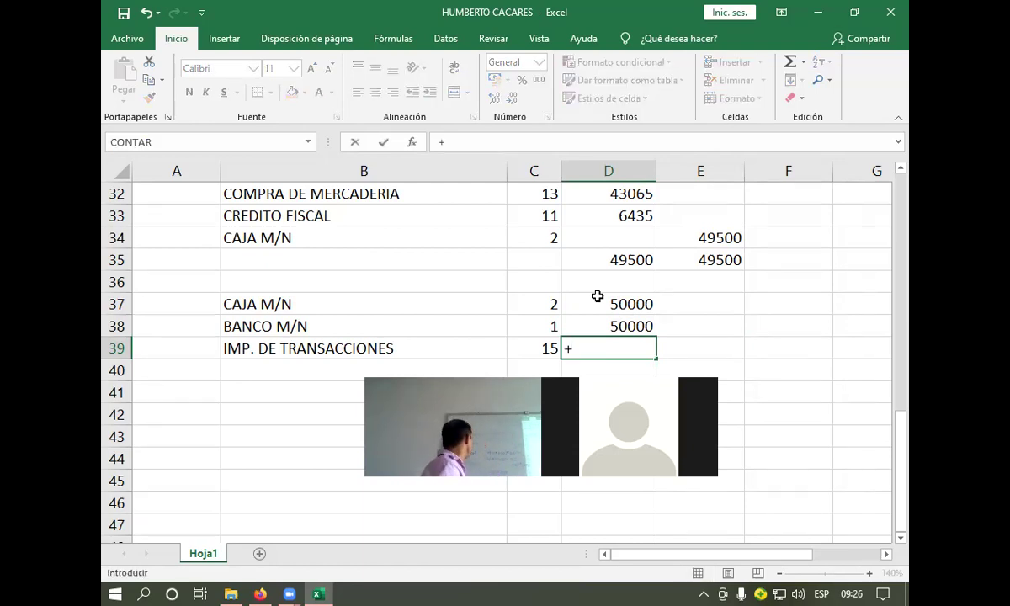
{"action": "type", "text": "("}
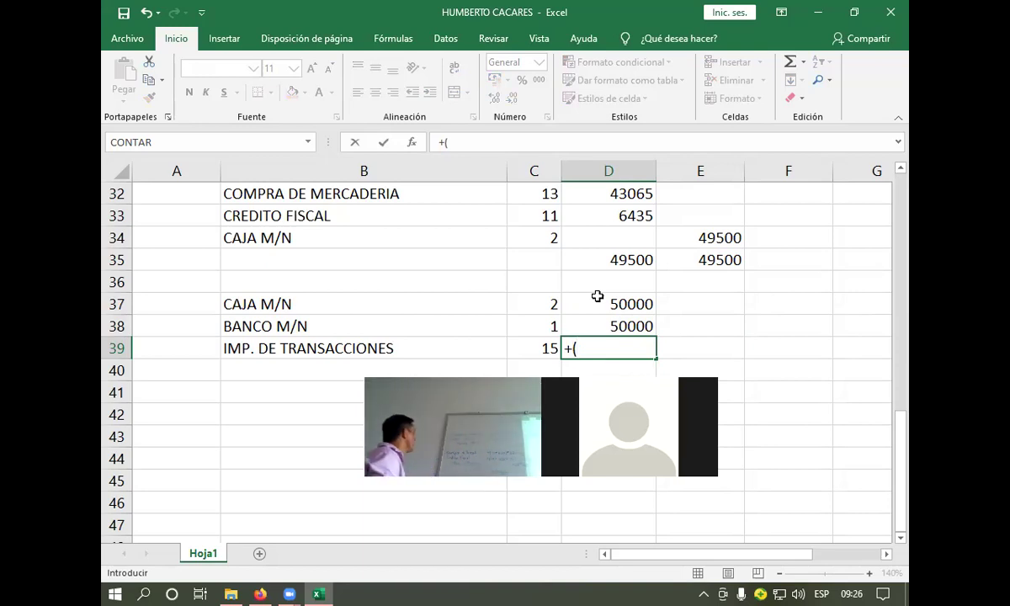
{"action": "type", "text": "2"}
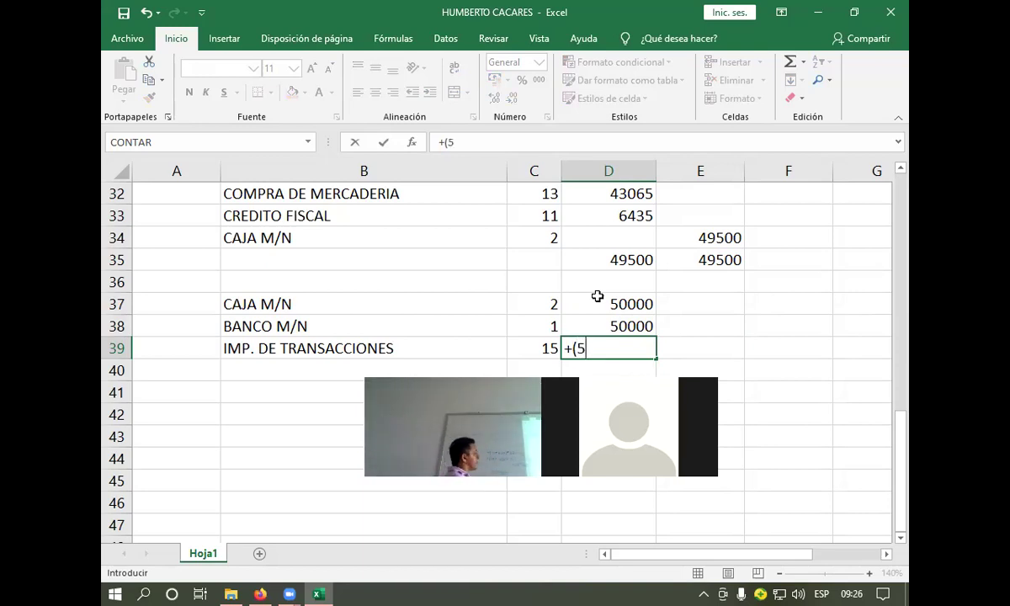
{"action": "type", "text": "5*400"}
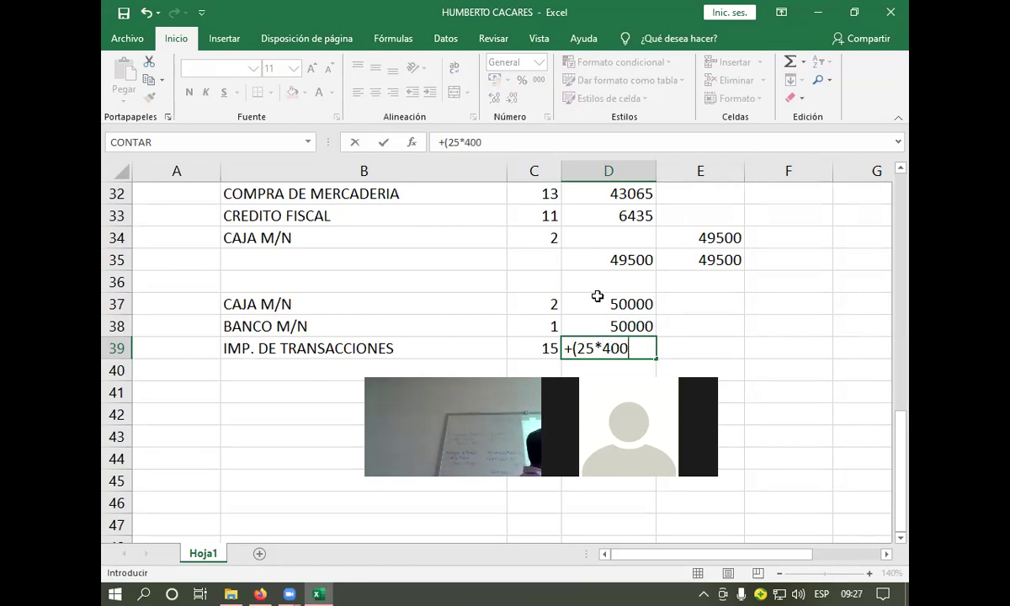
{"action": "type", "text": "0)*"}
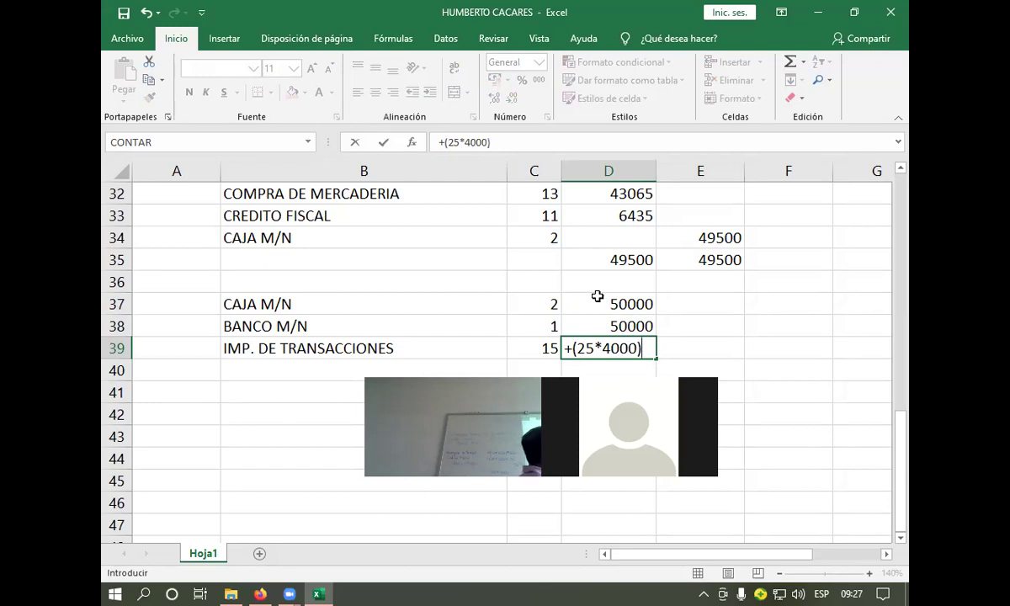
{"action": "type", "text": "3%"}
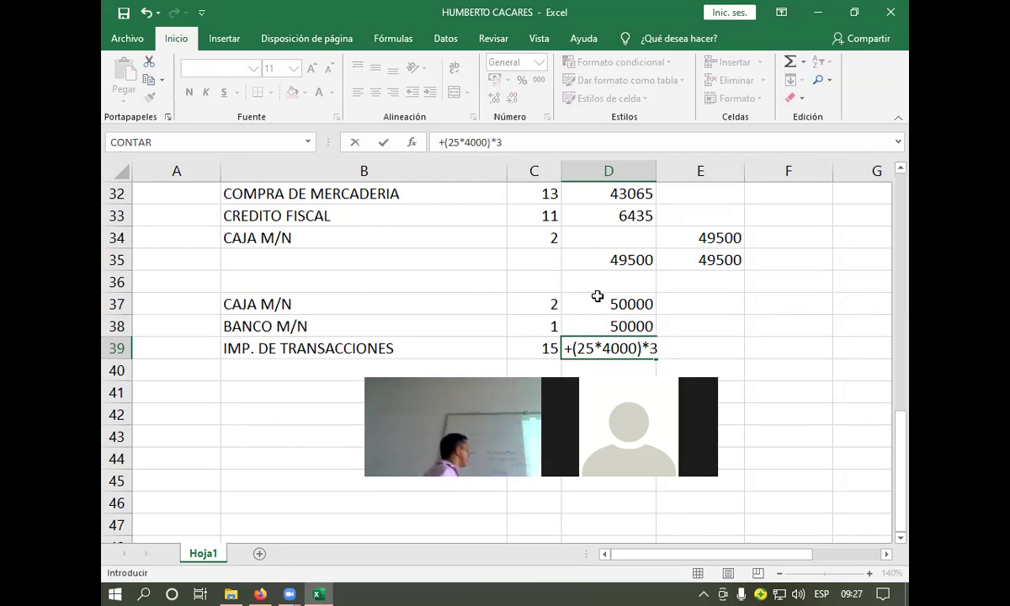
{"action": "key", "text": "ctrl+Return"}
{"action": "key", "text": "Return"}
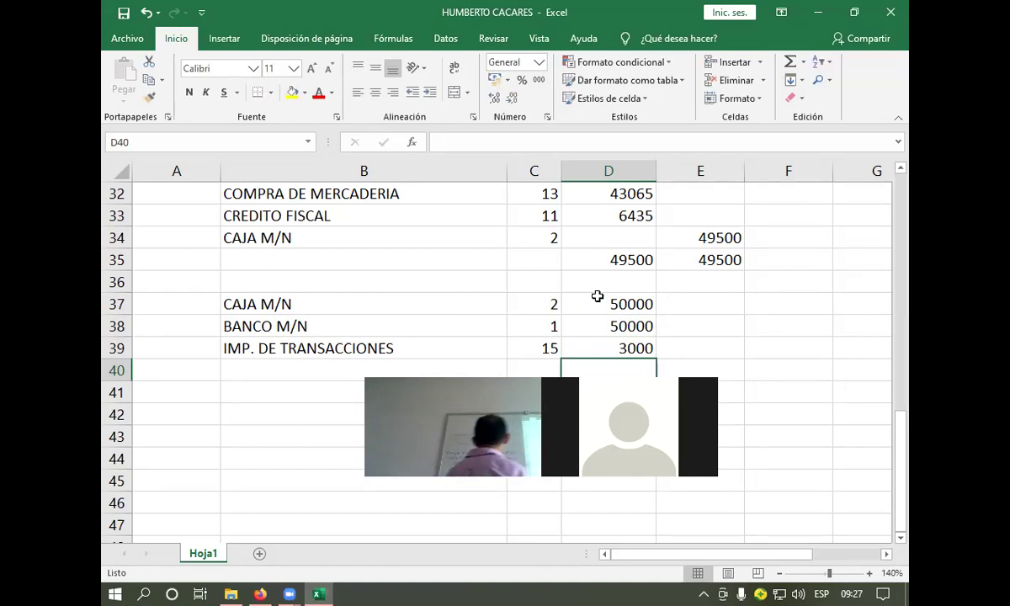
Step: Add the accounts VENTA DE MERCADERIA in B40 and DEBITO FISCAL in B41, below IMP. DE TRANSACCIONES
{"action": "scroll", "coordinate": [597, 297], "scroll_direction": "down", "scroll_amount": 1}
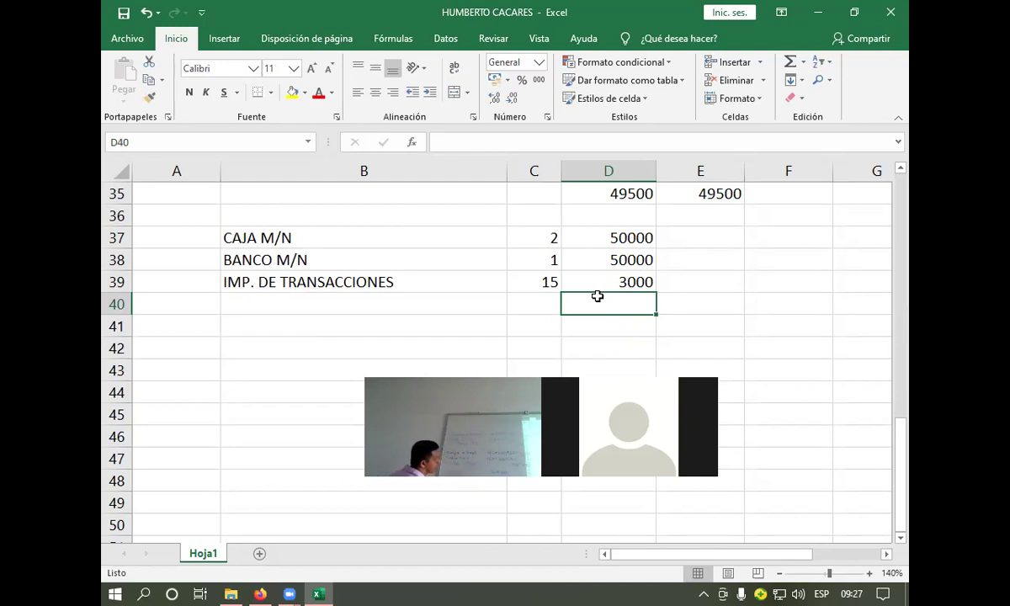
{"action": "left_click", "coordinate": [360, 300]}
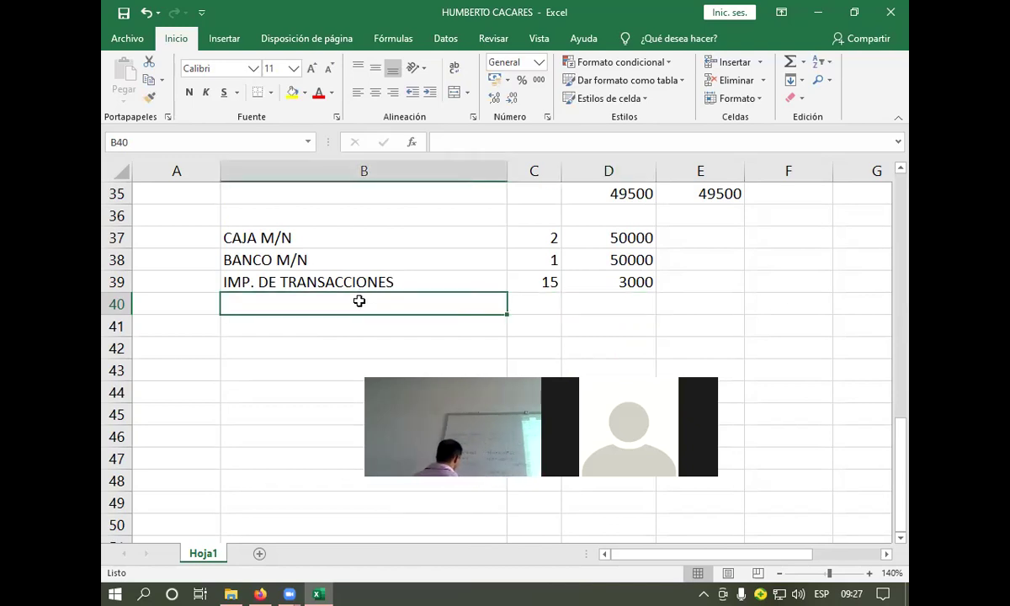
{"action": "type", "text": "VENTA DE"}
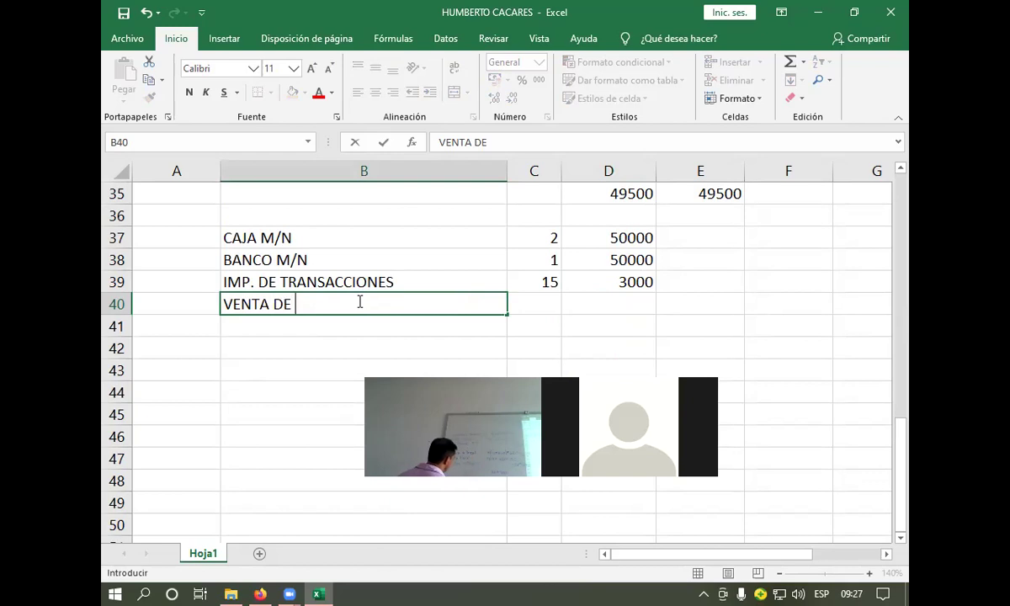
{"action": "type", "text": " MERCADE"}
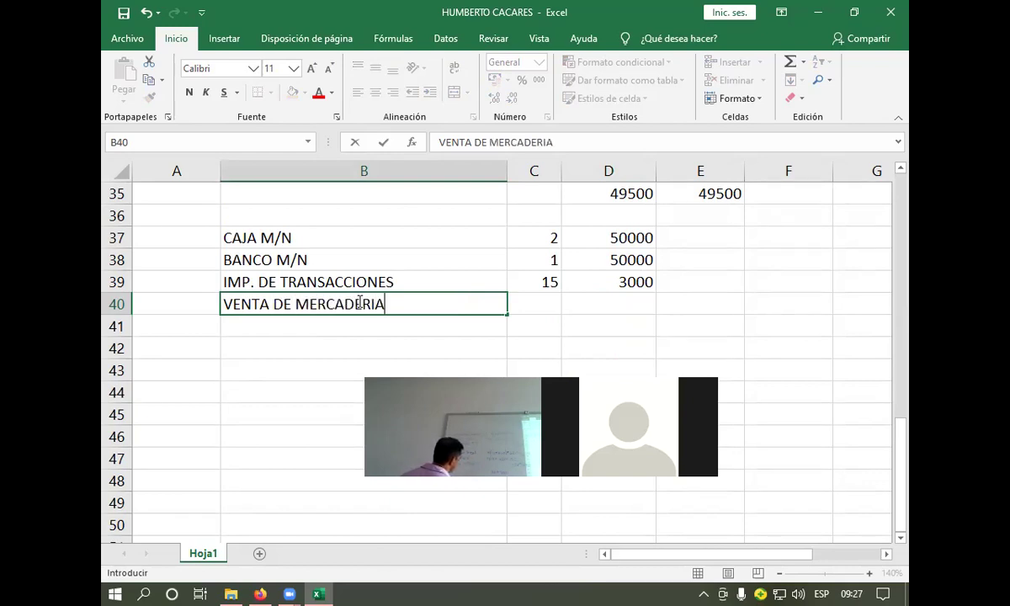
{"action": "type", "text": "RIA"}
{"action": "key", "text": "Return"}
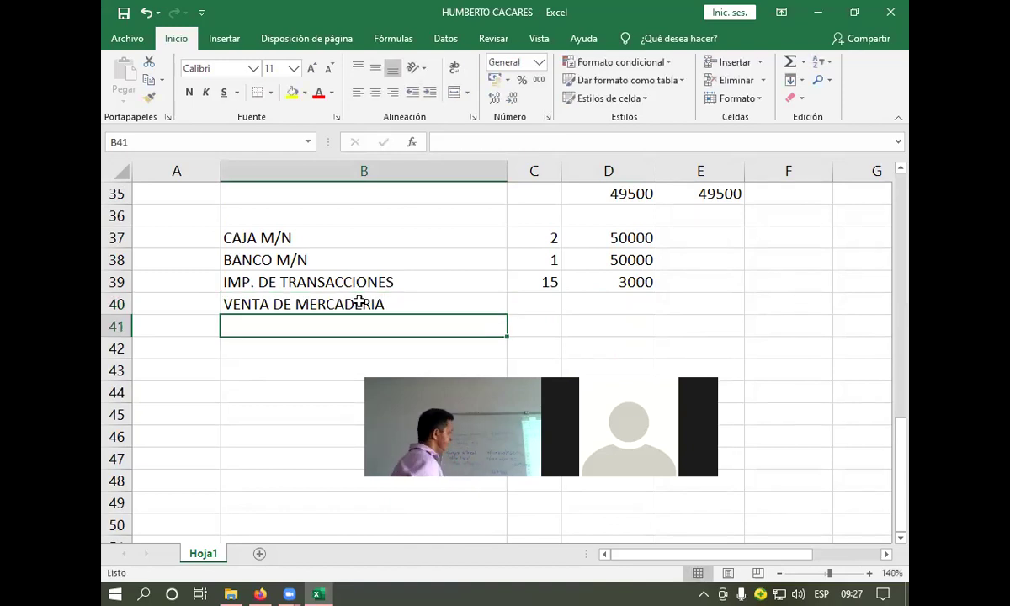
{"action": "type", "text": "DEBITO"}
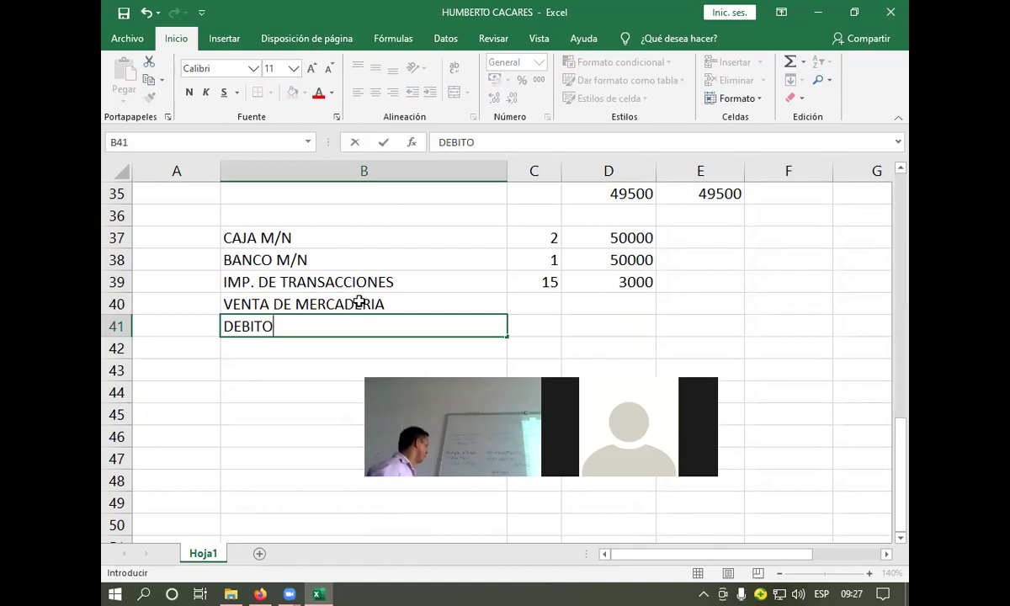
{"action": "type", "text": " F"}
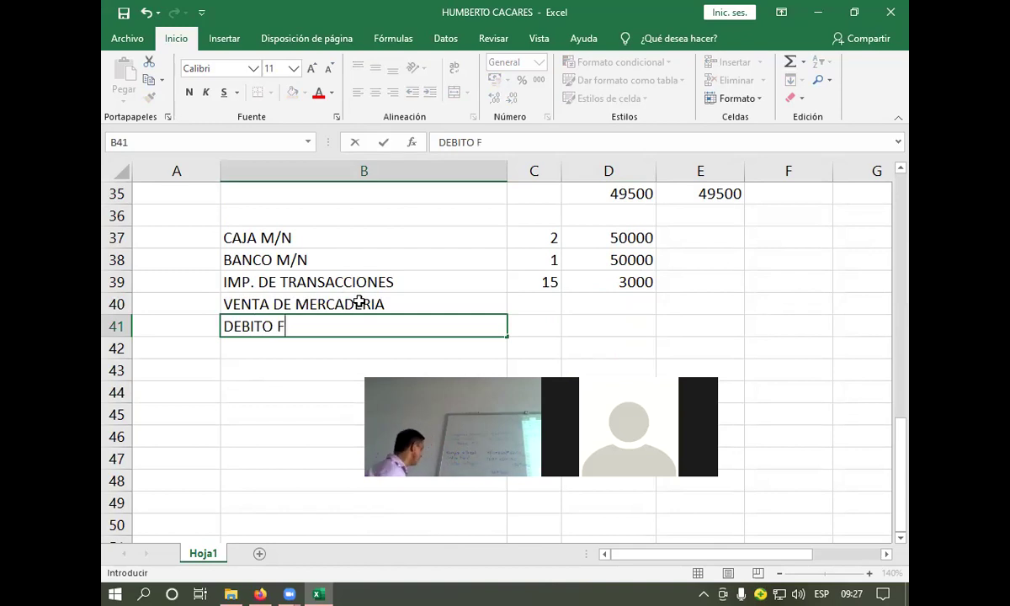
{"action": "type", "text": "ISCAL"}
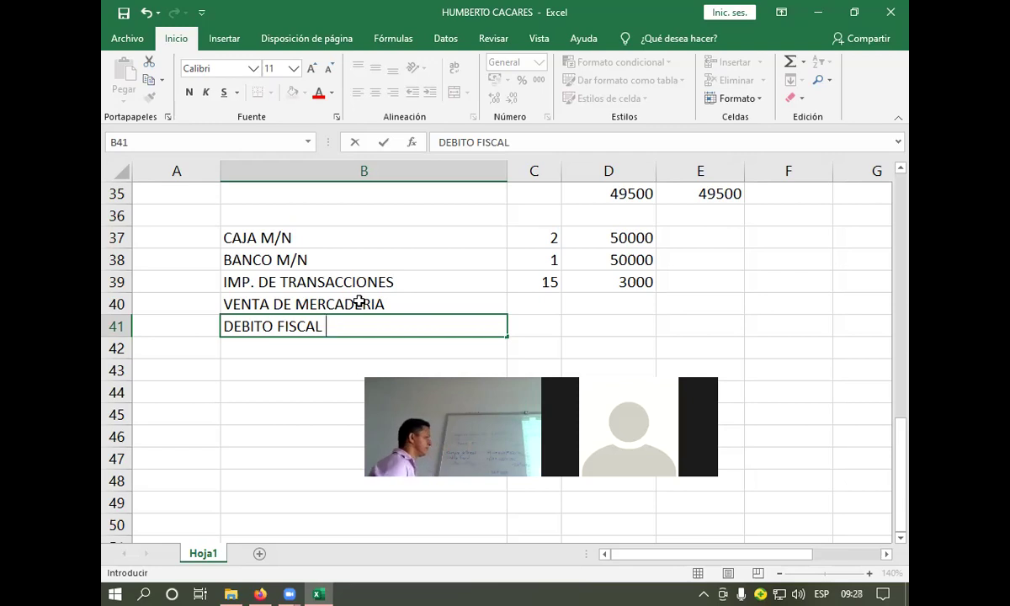
{"action": "key", "text": "Return"}
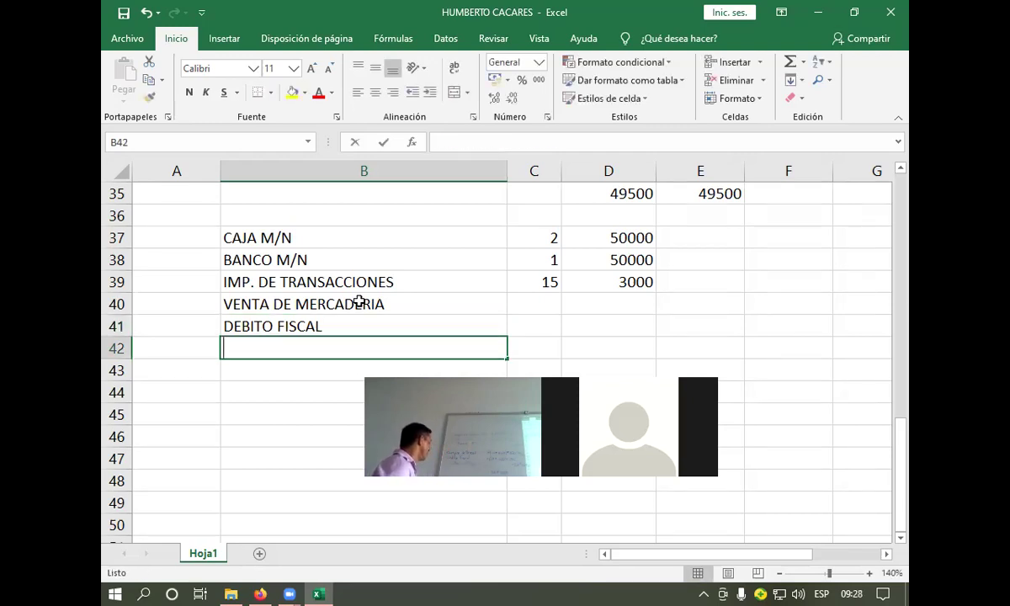
Step: Enter the account IMP. DE TRANSACCIONES POR PAGAR in B42, below DEBITO FISCAL
{"action": "type", "text": "IMP"}
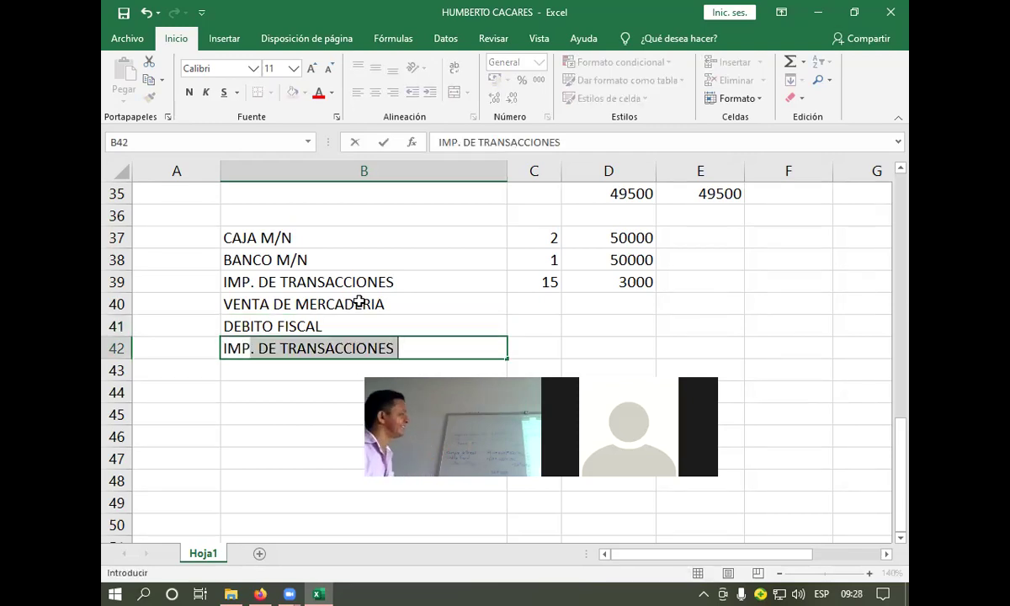
{"action": "type", "text": ". F"}
{"action": "key", "text": "BackSpace"}
{"action": "key", "text": "BackSpace"}
{"action": "type", "text": "DE TRANSACCIO"}
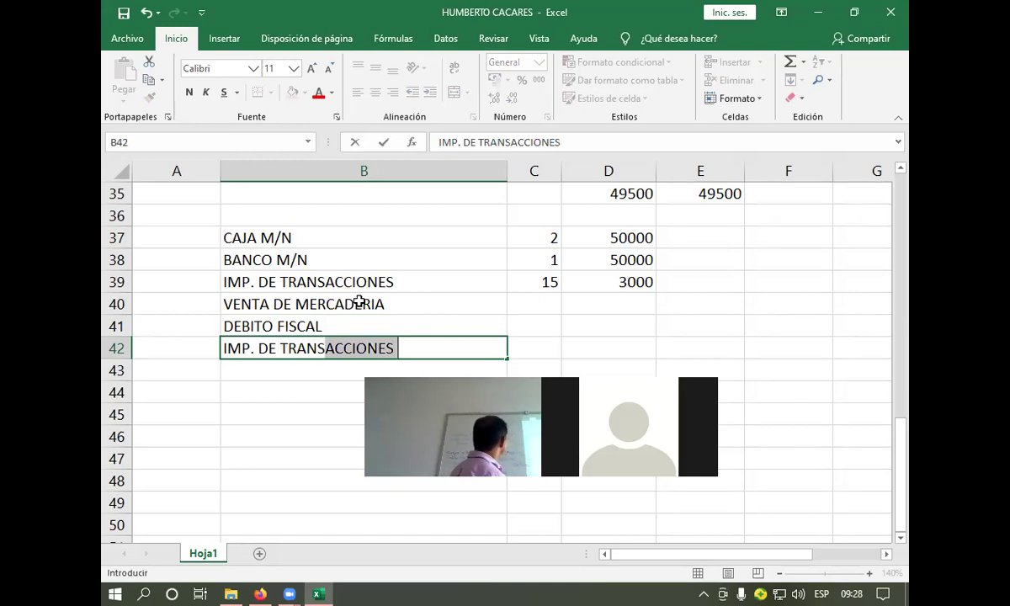
{"action": "type", "text": "NES"}
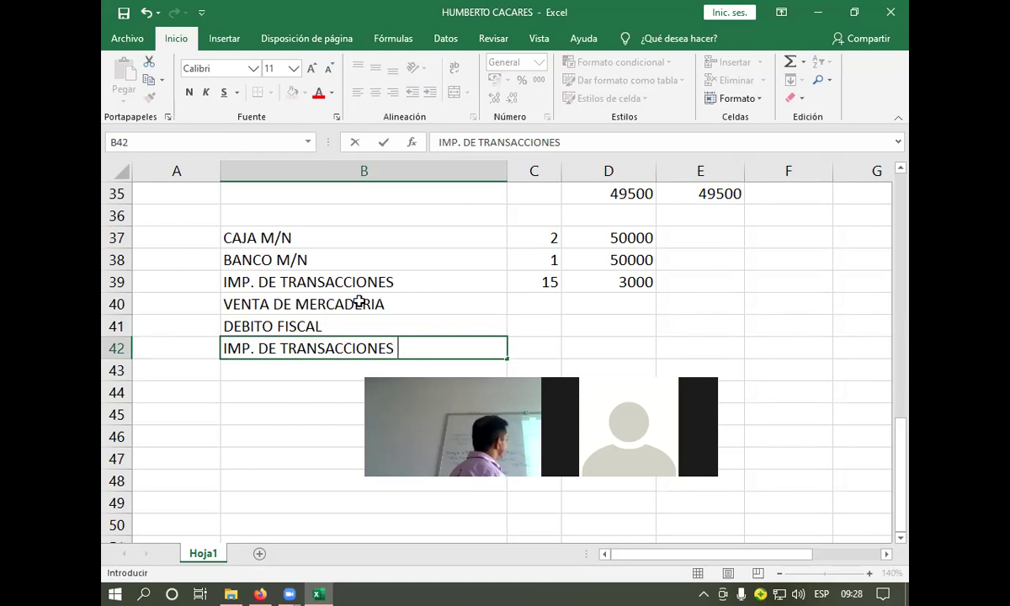
{"action": "type", "text": " POR PAGAR"}
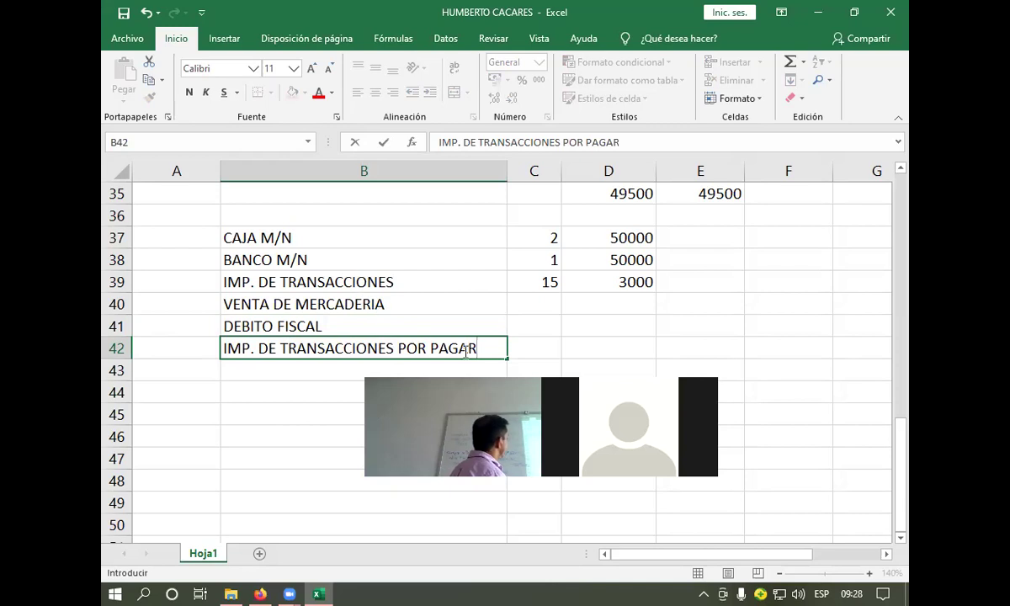
Step: Enter the folio numbers 16 for VENTA DE MERCADERIA, 17 for DEBITO FISCAL and 18 for IMP. DE TRANSACCIONES POR PAGAR in C40:C42
{"action": "left_click", "coordinate": [530, 307]}
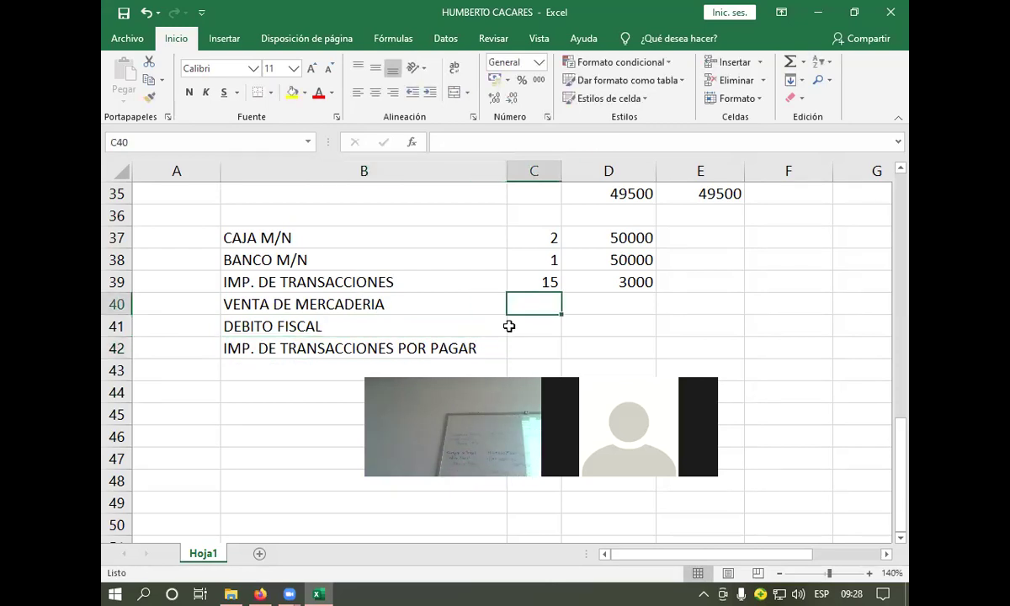
{"action": "type", "text": "16"}
{"action": "left_click", "coordinate": [540, 324]}
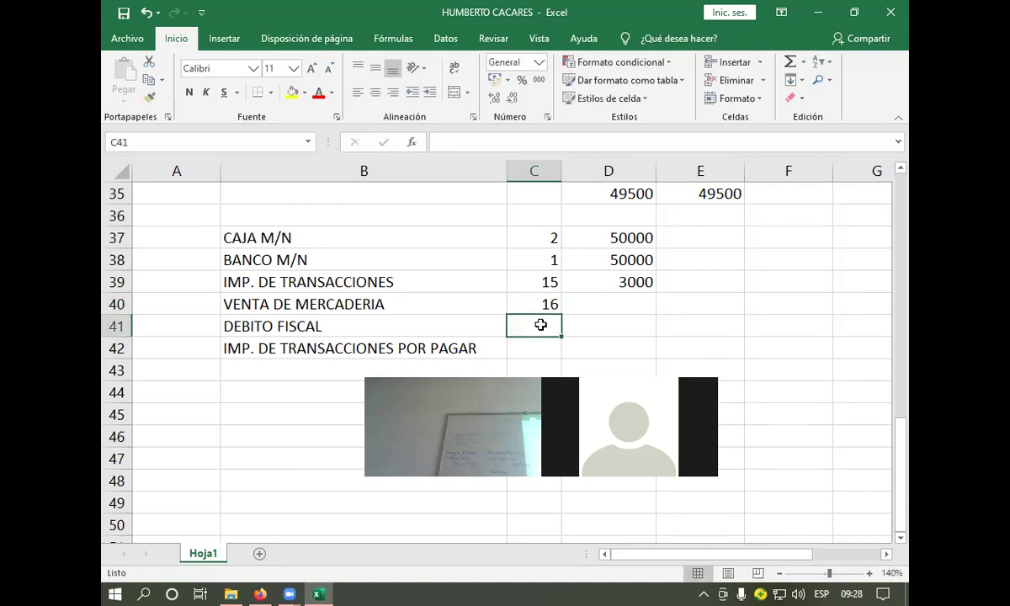
{"action": "type", "text": "17"}
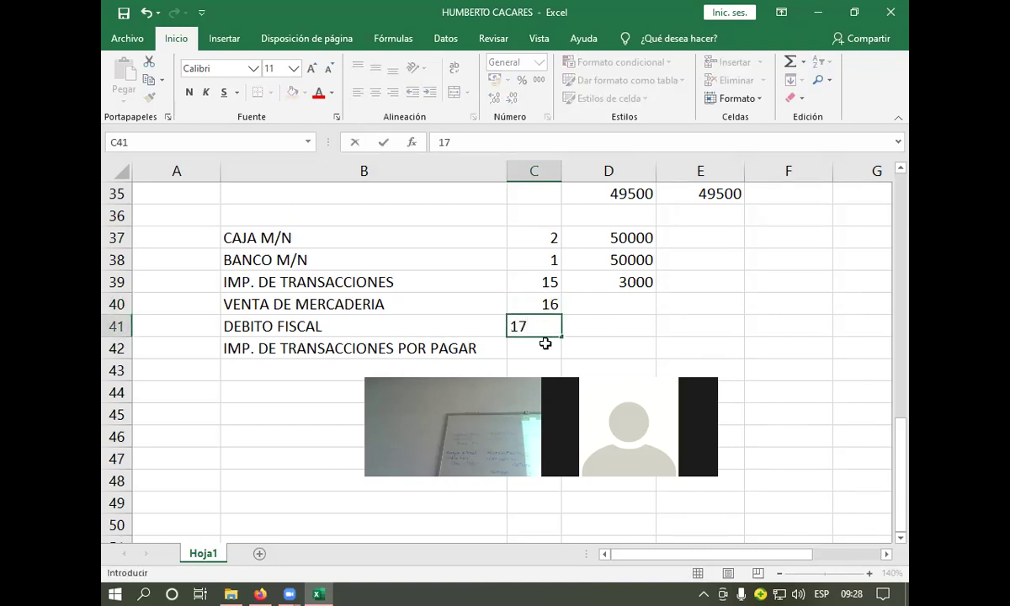
{"action": "left_click", "coordinate": [545, 343]}
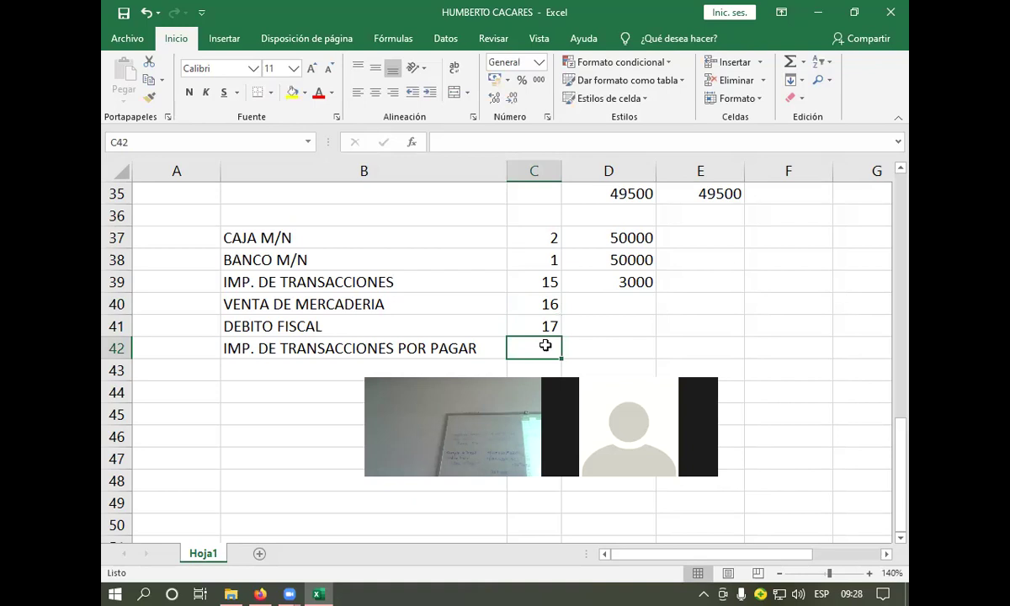
{"action": "type", "text": "18"}
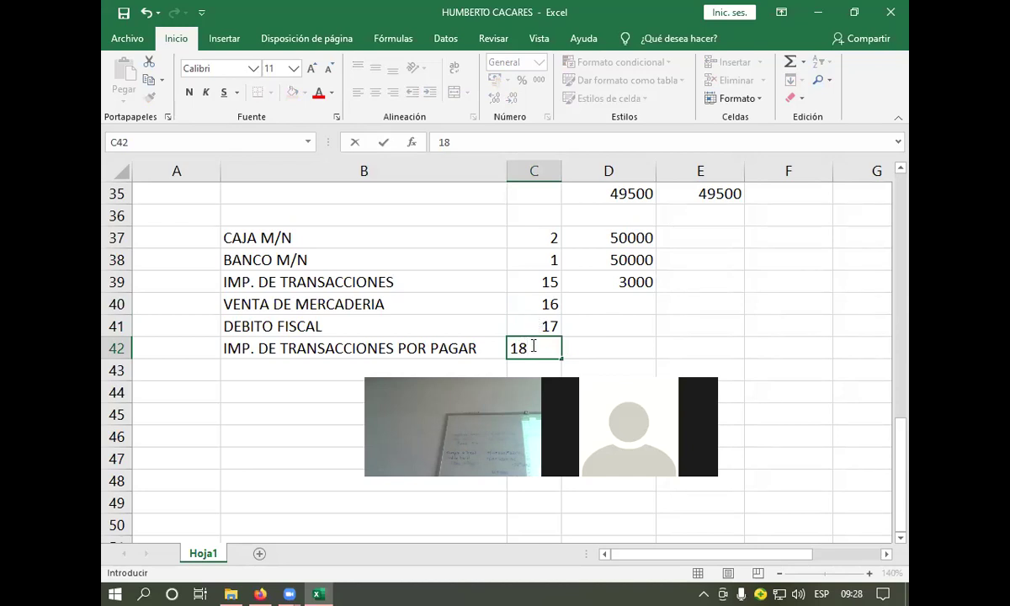
{"action": "scroll", "coordinate": [534, 345], "scroll_direction": "up", "scroll_amount": 3}
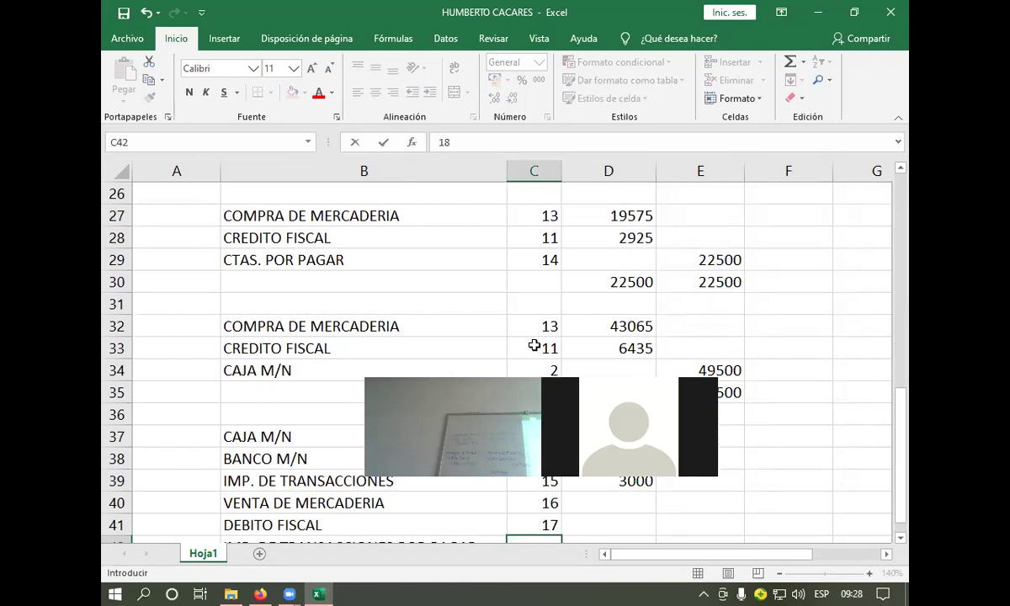
{"action": "scroll", "coordinate": [533, 345], "scroll_direction": "up", "scroll_amount": 4}
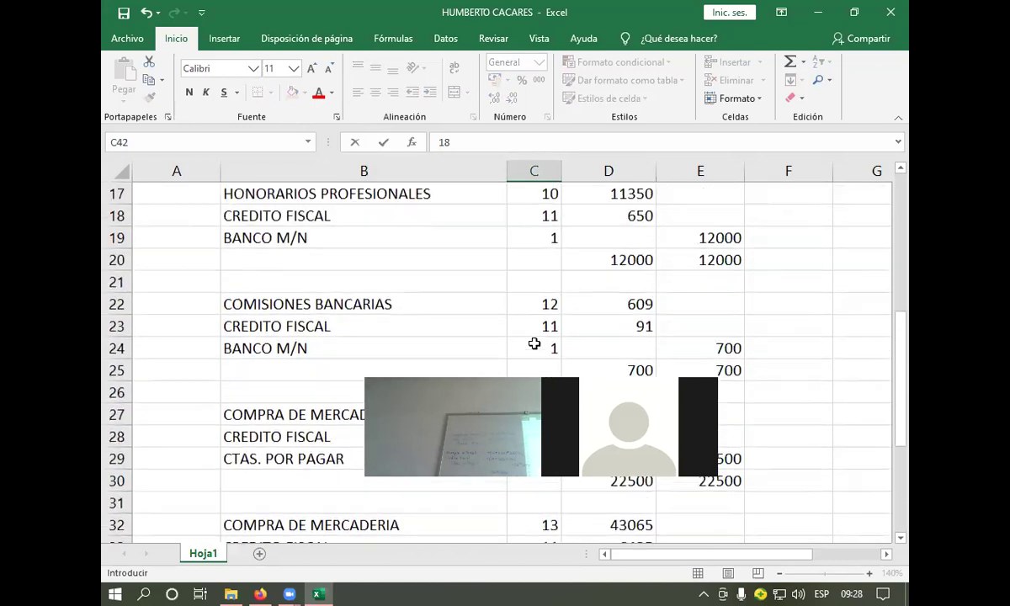
{"action": "scroll", "coordinate": [534, 343], "scroll_direction": "up", "scroll_amount": 3}
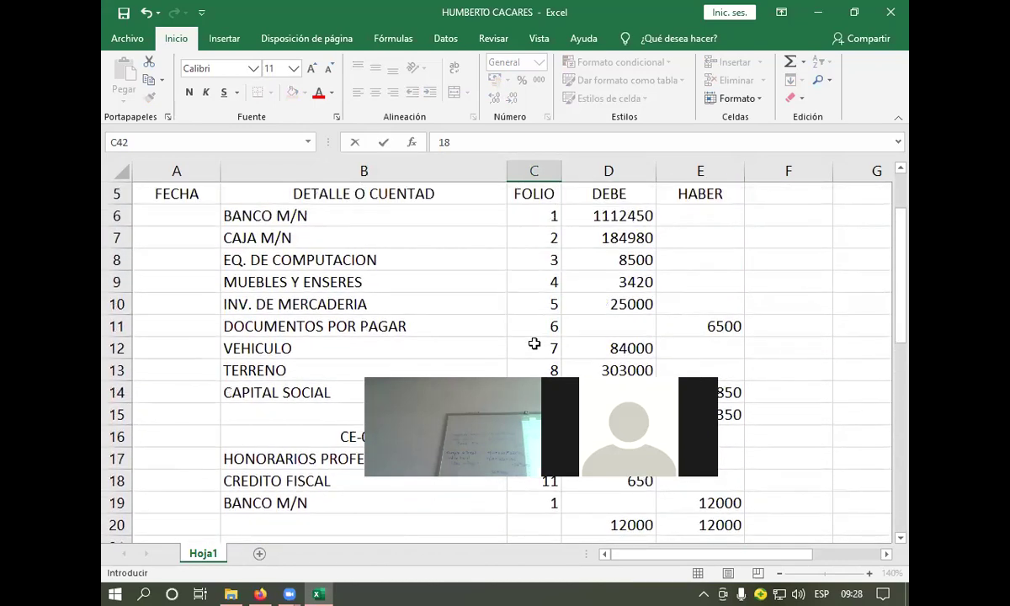
{"action": "scroll", "coordinate": [533, 344], "scroll_direction": "down", "scroll_amount": 6}
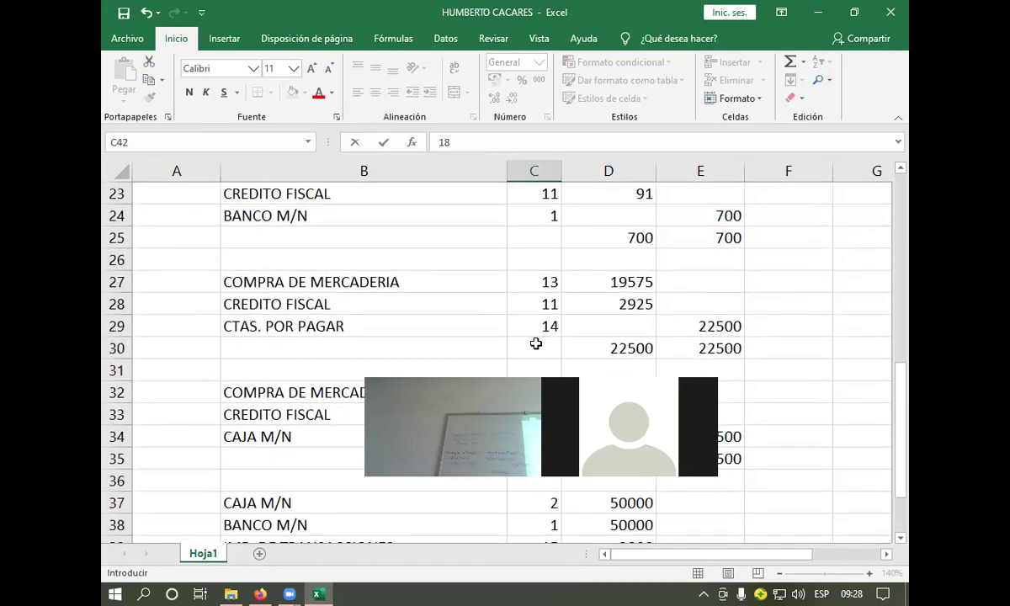
{"action": "scroll", "coordinate": [535, 344], "scroll_direction": "down", "scroll_amount": 4}
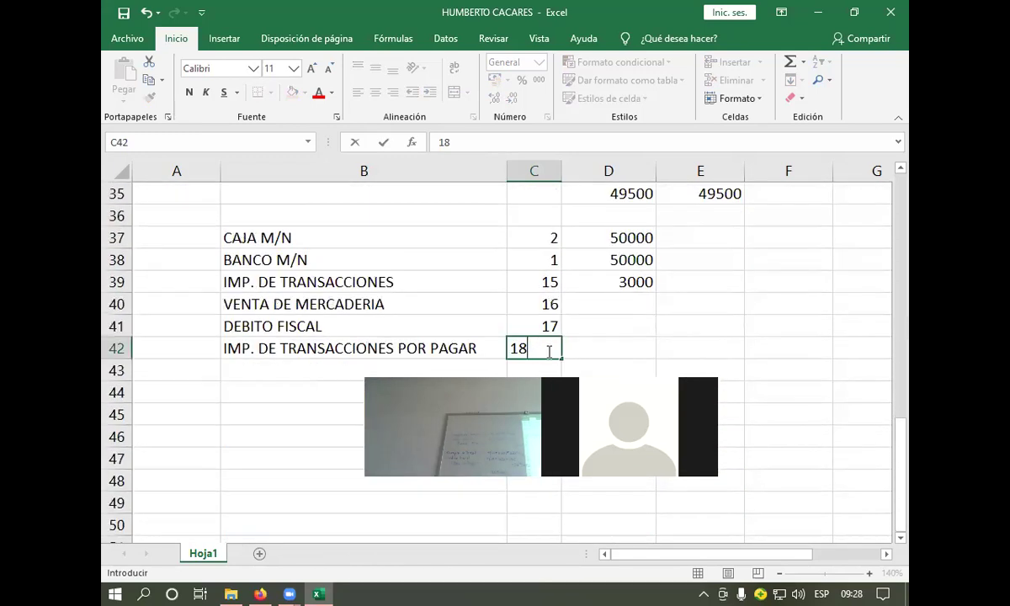
{"action": "left_click", "coordinate": [571, 344]}
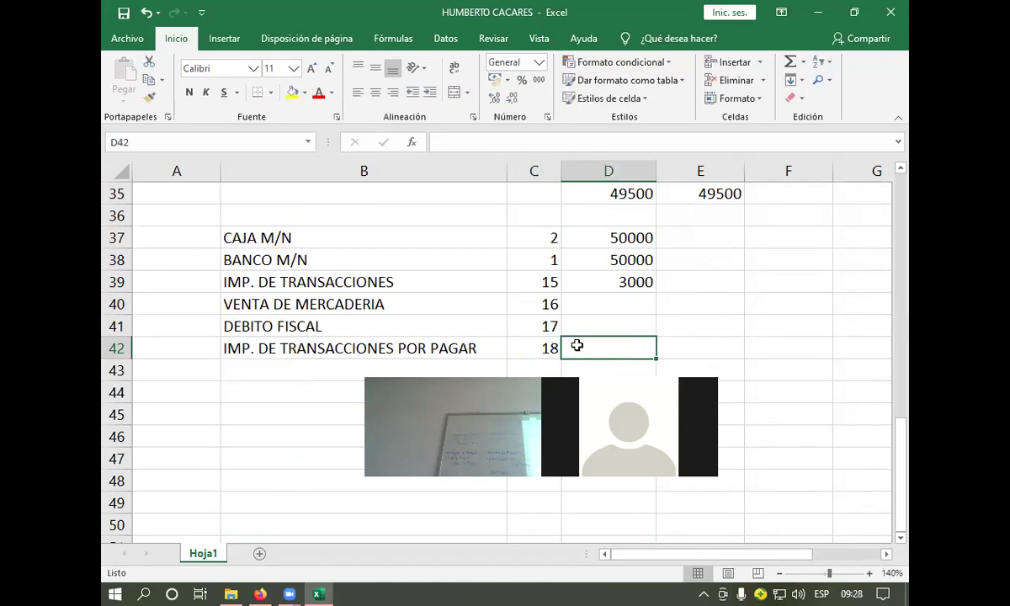
Step: Enter the formula +(25*4000)*87% as the VENTA DE MERCADERIA credit in E40
{"action": "left_click", "coordinate": [664, 303]}
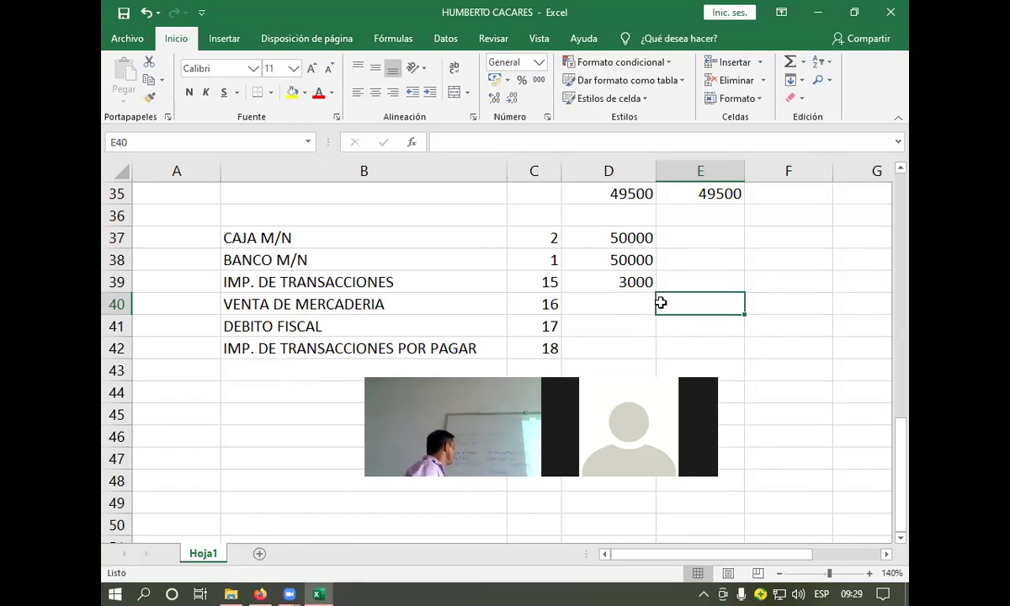
{"action": "type", "text": "+"}
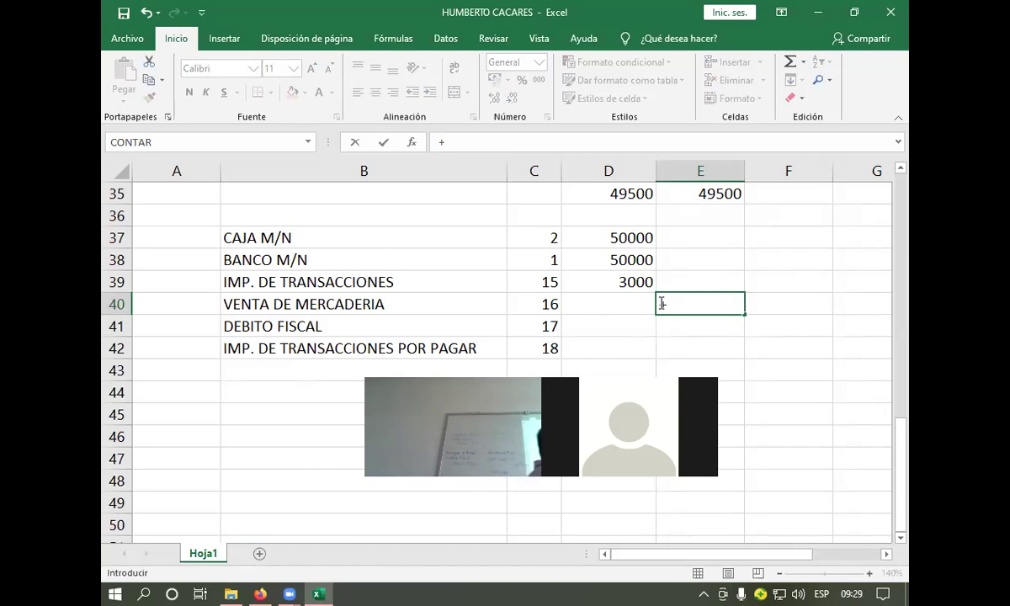
{"action": "type", "text": "("}
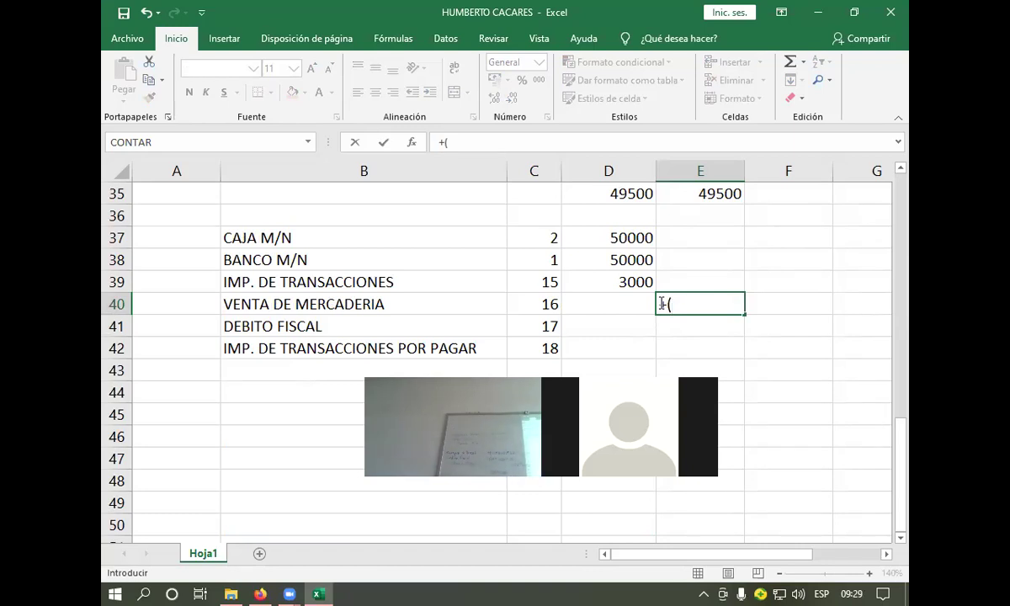
{"action": "type", "text": "25*"}
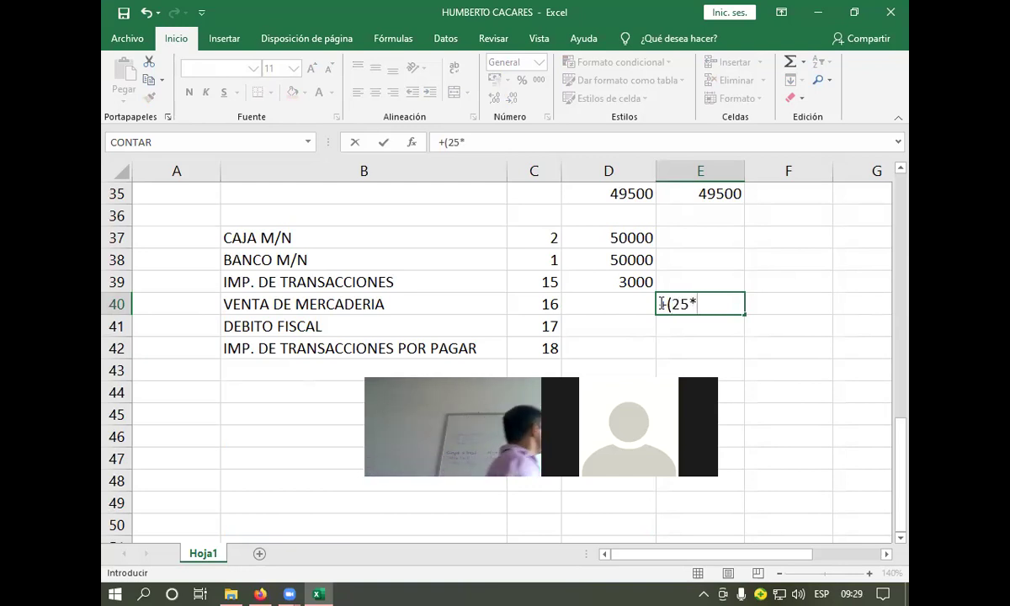
{"action": "type", "text": "4000"}
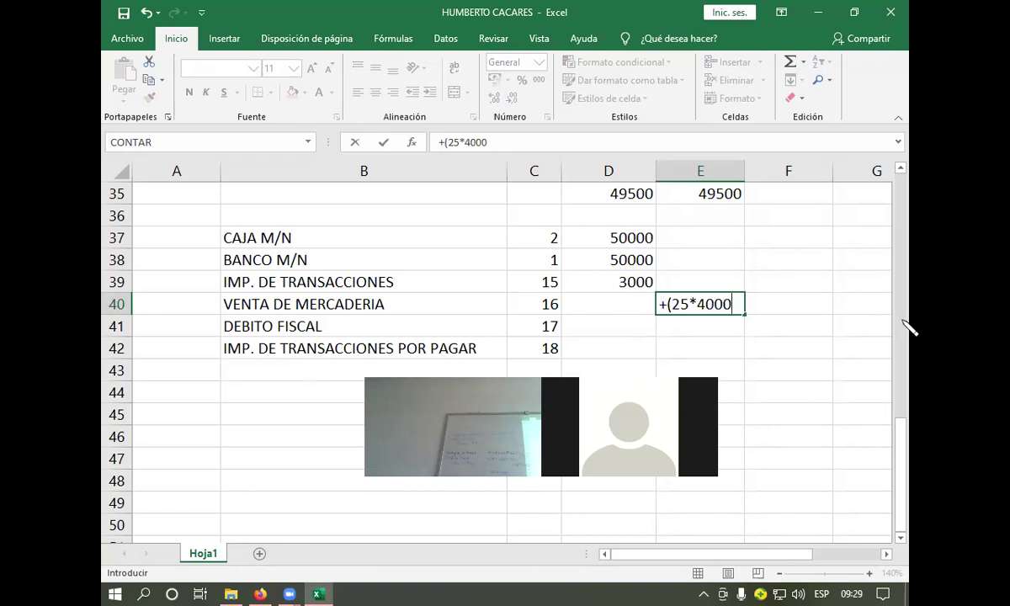
{"action": "type", "text": ")"}
{"action": "type", "text": "87"}
{"action": "key", "text": "BackSpace"}
{"action": "key", "text": "BackSpace"}
{"action": "type", "text": "*87%"}
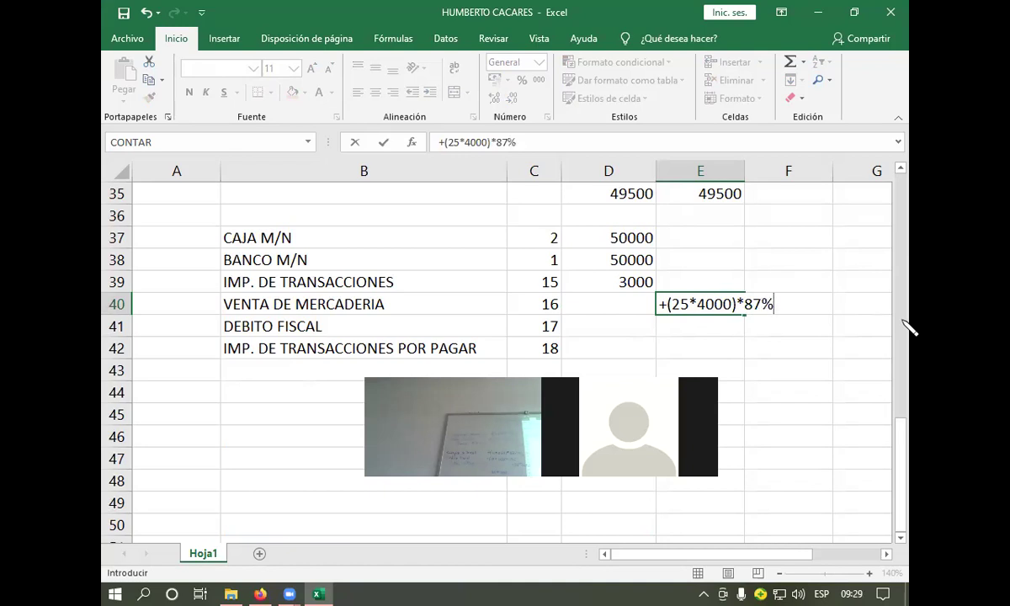
{"action": "key", "text": "Return"}
Step: Enter the formula +(25*4000)*13% as the DEBITO FISCAL credit in E41
{"action": "type", "text": "+/"}
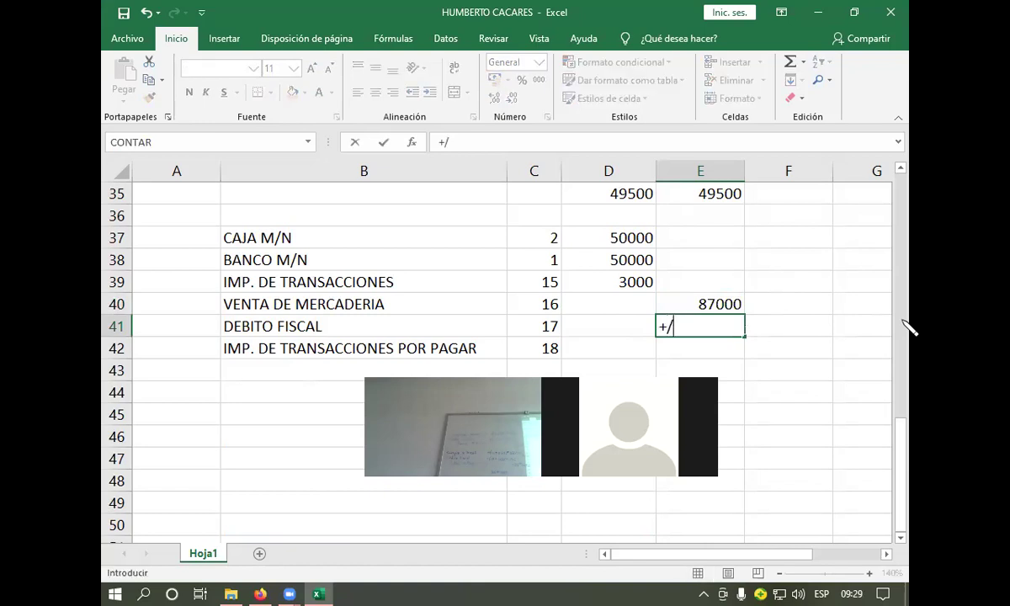
{"action": "key", "text": "BackSpace"}
{"action": "type", "text": "(25*"}
{"action": "type", "text": "400"}
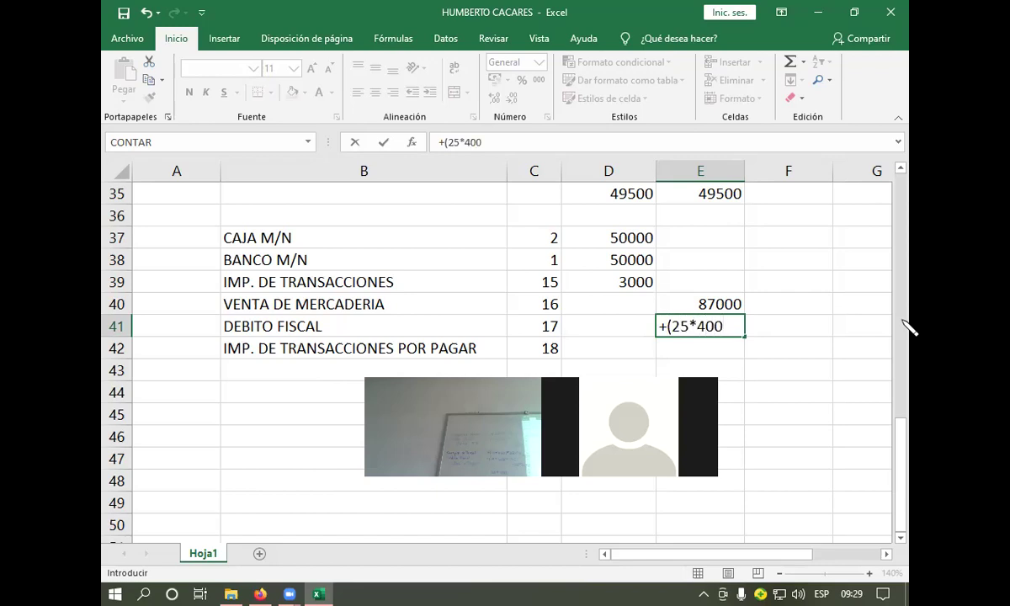
{"action": "type", "text": "0)"}
{"action": "type", "text": "*13%"}
{"action": "key", "text": "Return"}
{"action": "key", "text": "Down"}
{"action": "key", "text": "Down"}
{"action": "key", "text": "Down"}
{"action": "key", "text": "Down"}
{"action": "key", "text": "Down"}
{"action": "key", "text": "Down"}
{"action": "key", "text": "Down"}
{"action": "key", "text": "Down"}
{"action": "key", "text": "Down"}
{"action": "key", "text": "Down"}
{"action": "key", "text": "Down"}
{"action": "key", "text": "Down"}
{"action": "key", "text": "Down"}
{"action": "key", "text": "Down"}
{"action": "key", "text": "Down"}
{"action": "key", "text": "Down"}
{"action": "key", "text": "Down"}
{"action": "key", "text": "Down"}
{"action": "key", "text": "Down"}
{"action": "key", "text": "Down"}
{"action": "key", "text": "Down"}
{"action": "key", "text": "Down"}
{"action": "key", "text": "Down"}
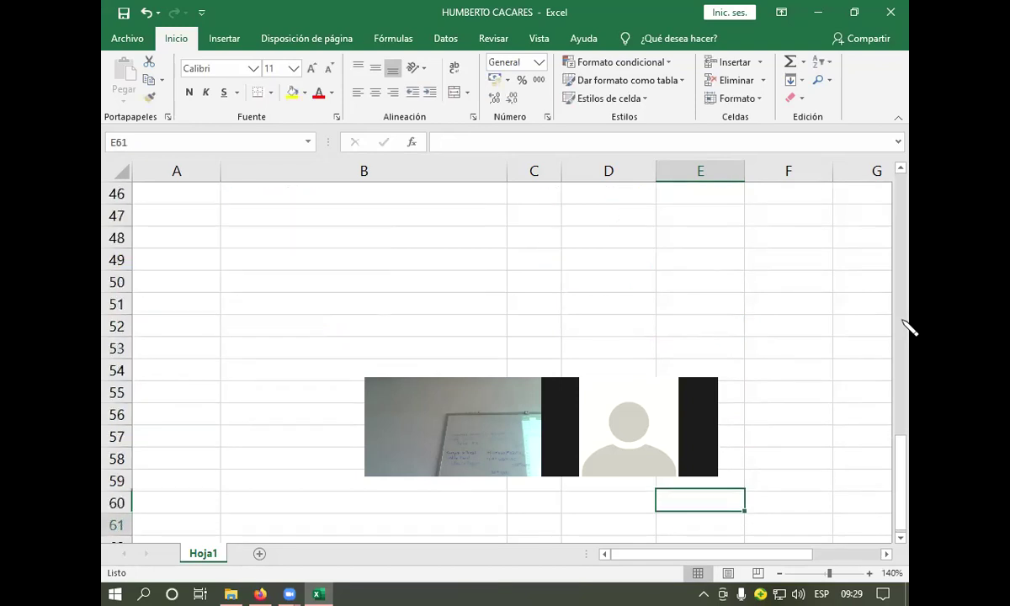
{"action": "scroll", "coordinate": [881, 285], "scroll_direction": "up", "scroll_amount": 11}
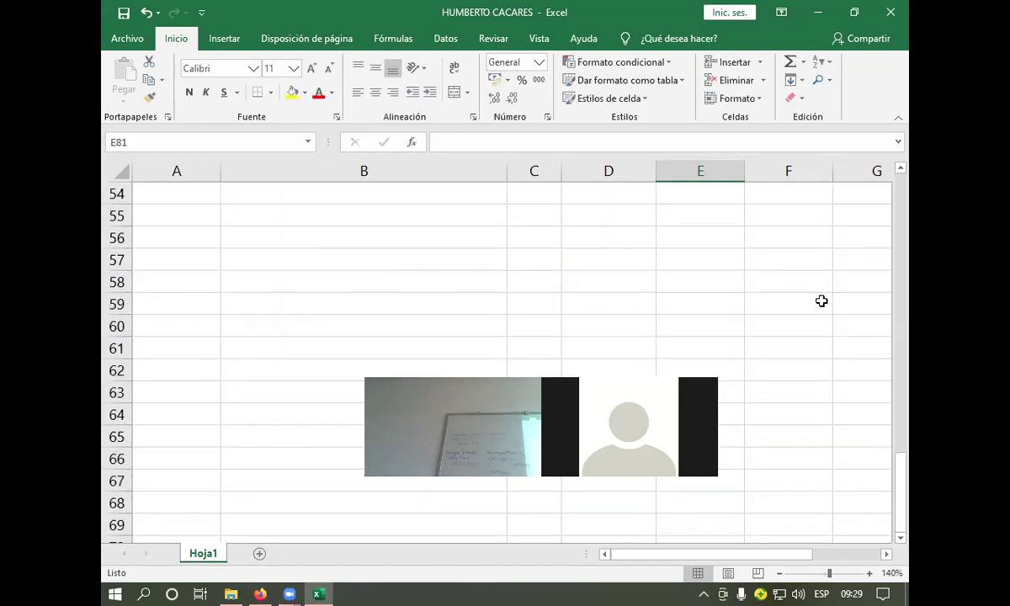
{"action": "scroll", "coordinate": [686, 354], "scroll_direction": "down", "scroll_amount": 1}
Step: Enter the formula +(25*4000)*3% as the IMP. DE TRANSACCIONES POR PAGAR credit in E42
{"action": "left_click", "coordinate": [689, 333]}
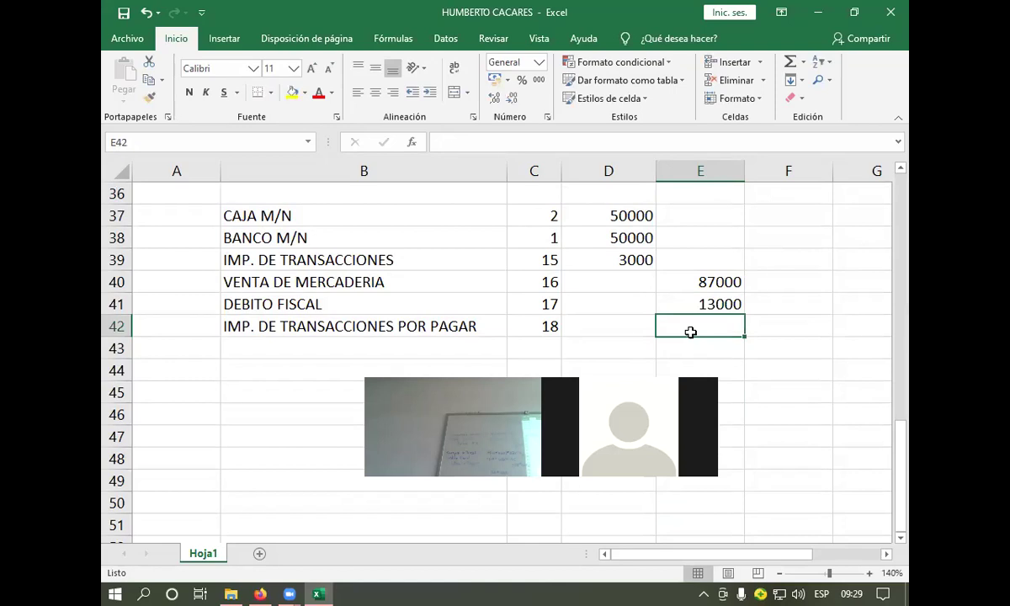
{"action": "type", "text": "+/"}
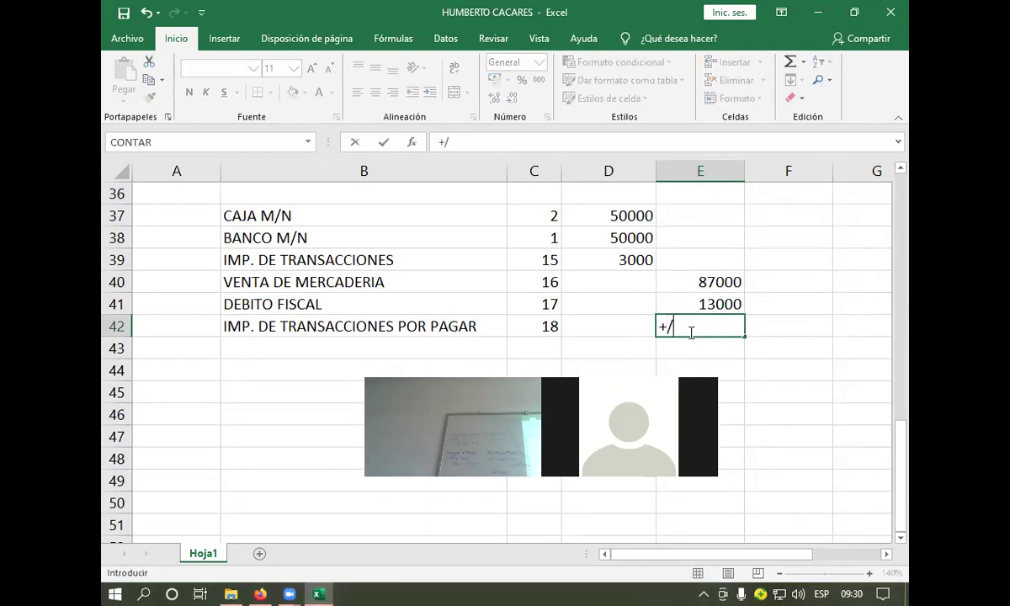
{"action": "key", "text": "BackSpace"}
{"action": "type", "text": "(25*"}
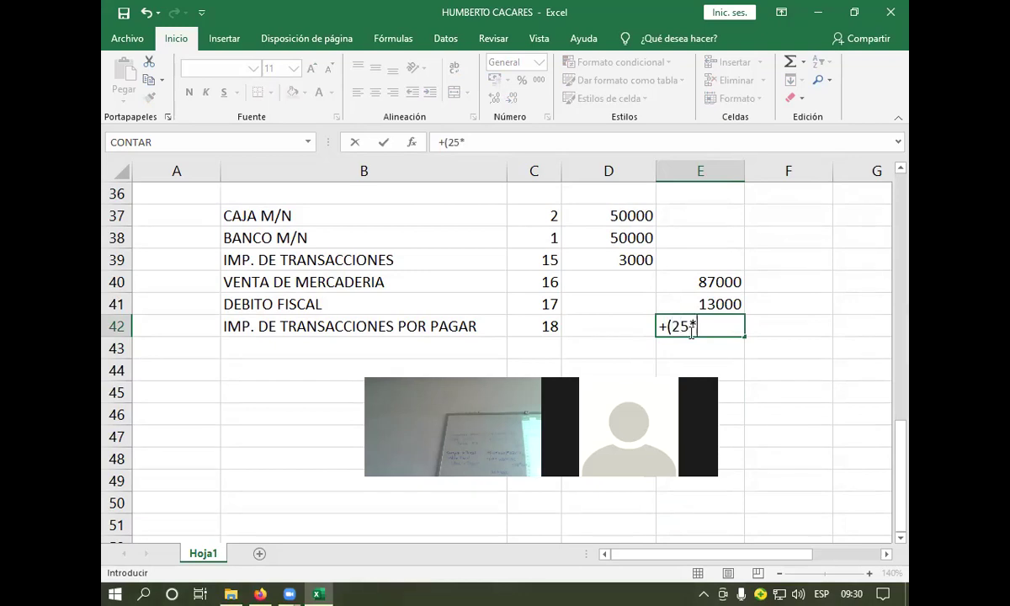
{"action": "type", "text": "4000)"}
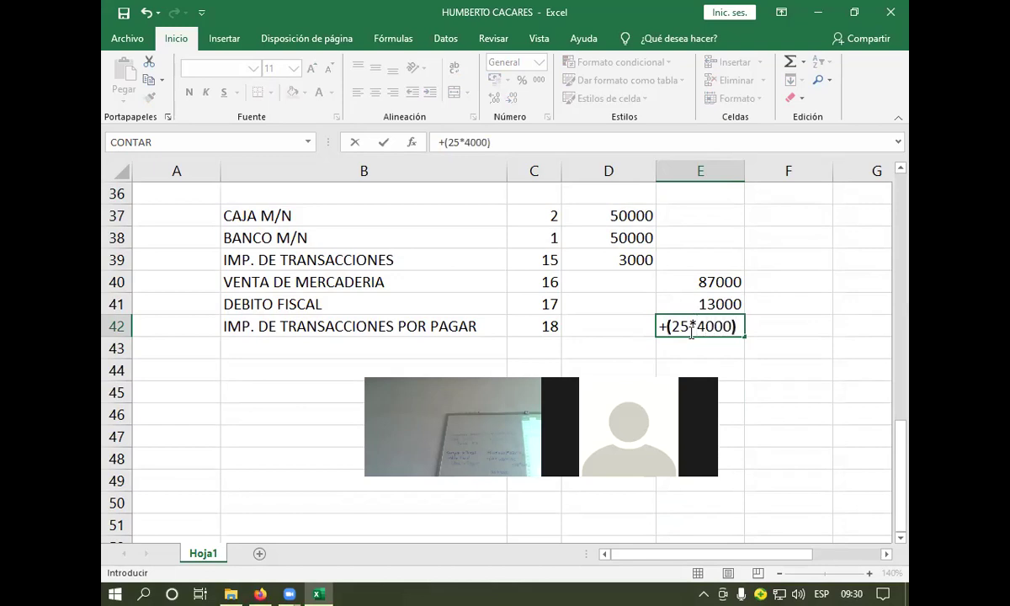
{"action": "type", "text": "*3%"}
{"action": "key", "text": "Return"}
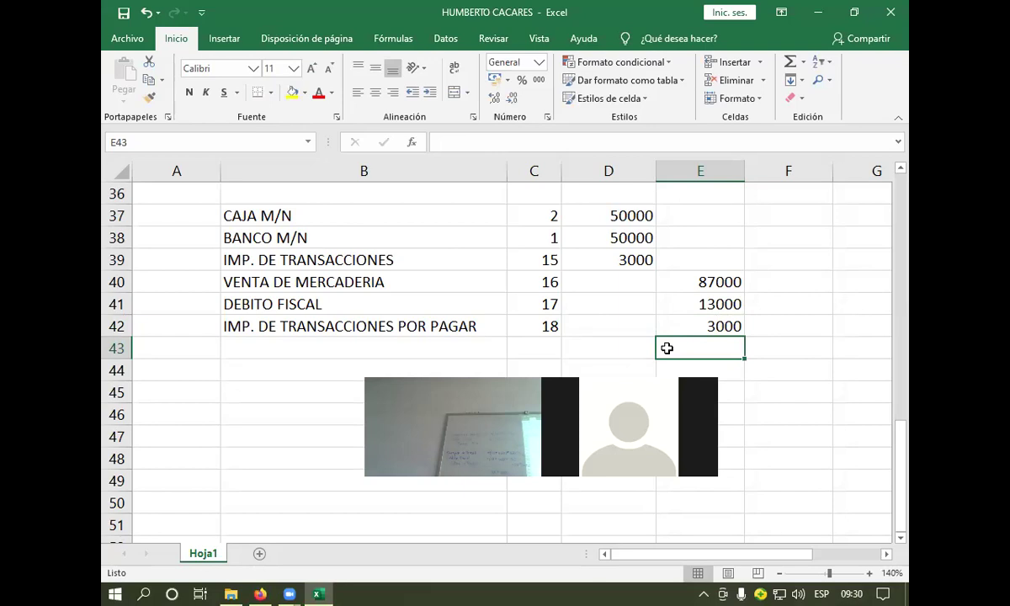
Step: Total the entry's debits in D43 with =SUMA(D37:D42) and fill the sum across to the credit column in E43
{"action": "left_click", "coordinate": [620, 349]}
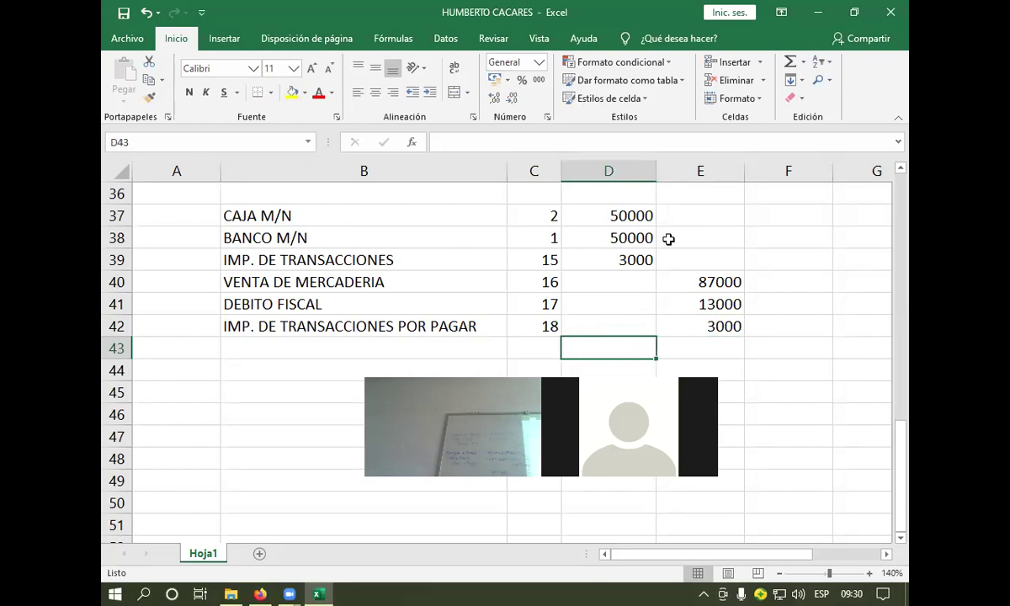
{"action": "left_click", "coordinate": [791, 63]}
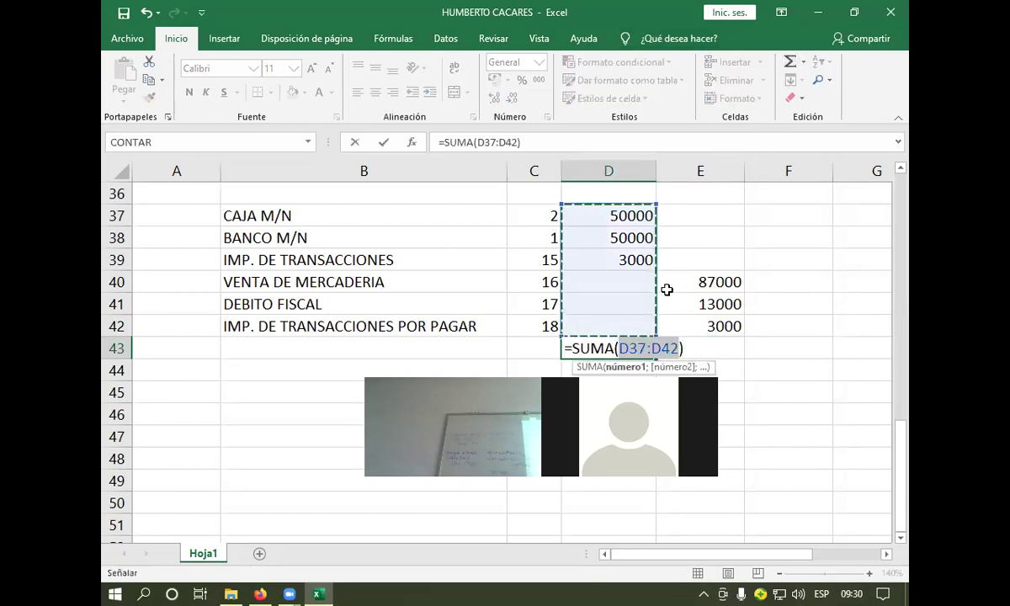
{"action": "key", "text": "Return"}
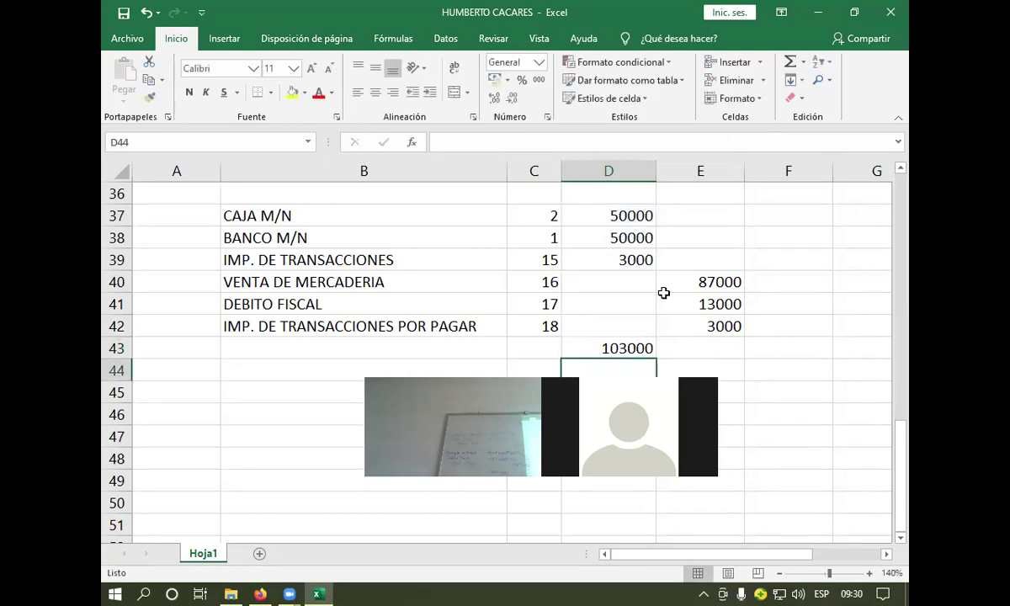
{"action": "left_click", "coordinate": [687, 349]}
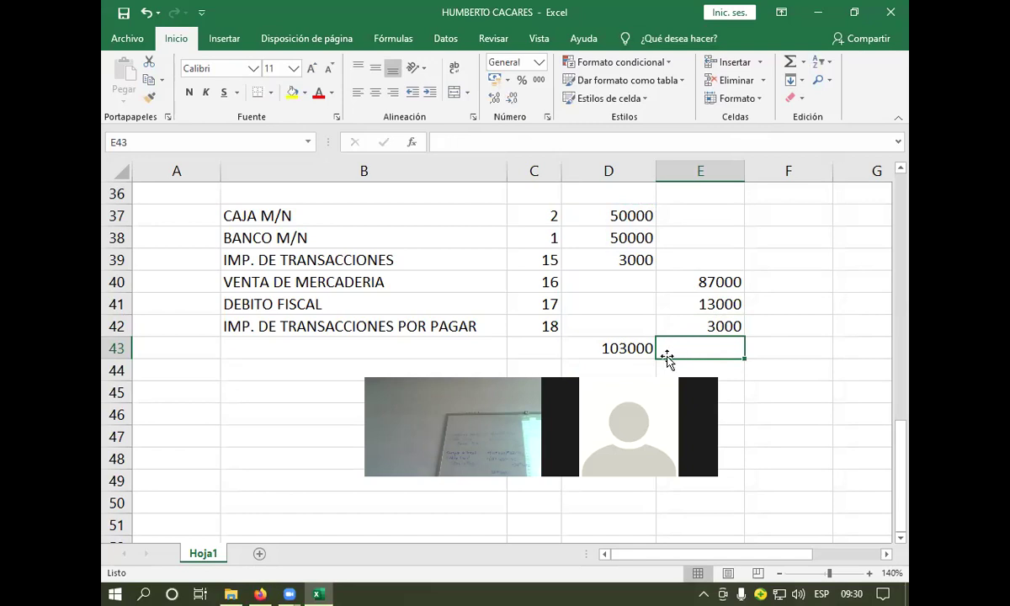
{"action": "left_click", "coordinate": [642, 351]}
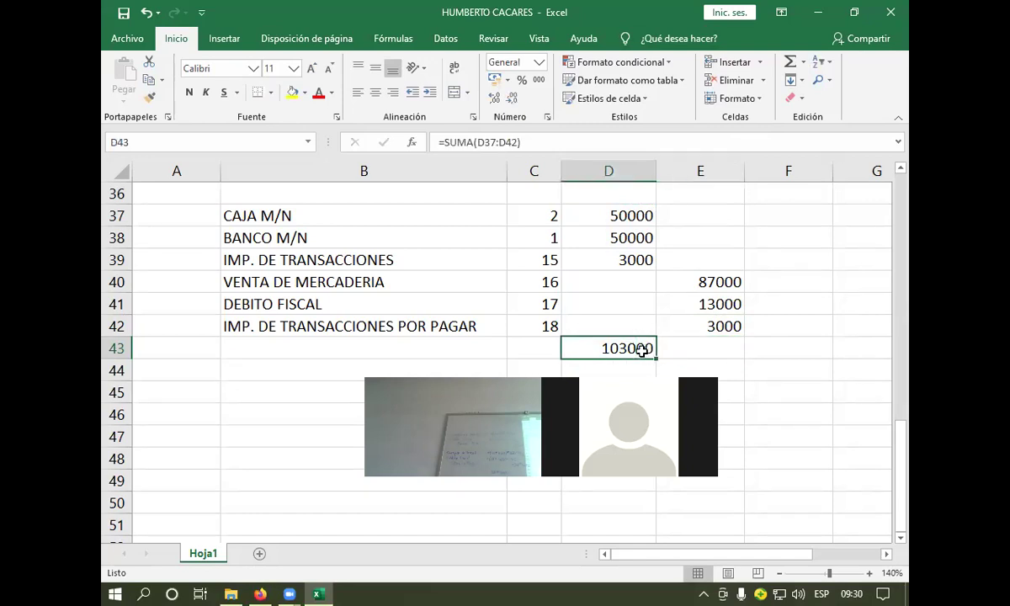
{"action": "left_click_drag", "start_coordinate": [657, 357], "coordinate": [710, 367]}
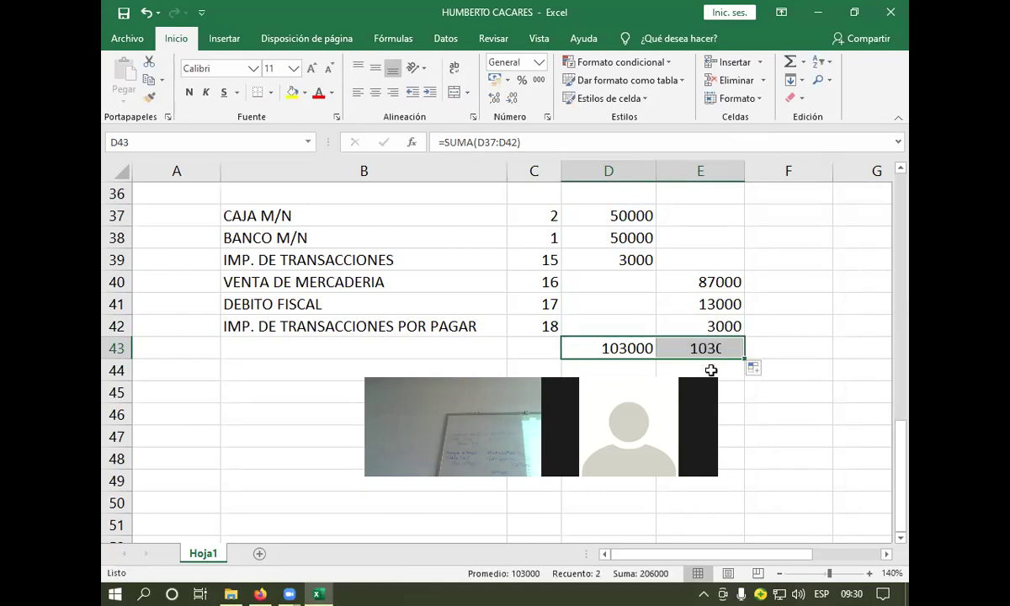
Step: Review the credit formula in E42 and open the VENTA DE MERCADERIA formula in E40 to inspect it
{"action": "scroll", "coordinate": [675, 335], "scroll_direction": "down", "scroll_amount": 1}
{"action": "scroll", "coordinate": [674, 328], "scroll_direction": "up", "scroll_amount": 1}
{"action": "left_click", "coordinate": [674, 326]}
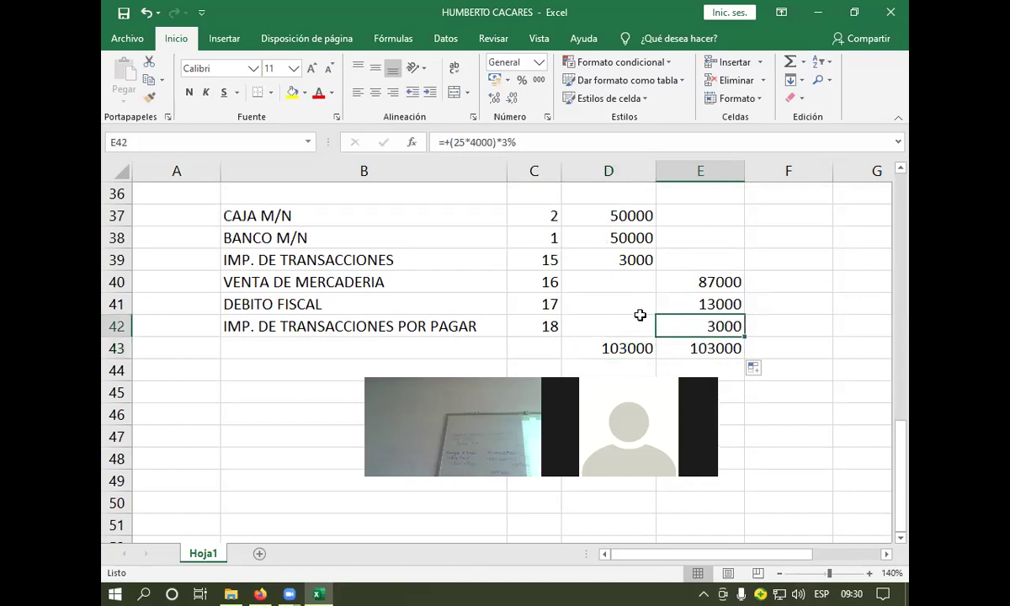
{"action": "left_click", "coordinate": [720, 281]}
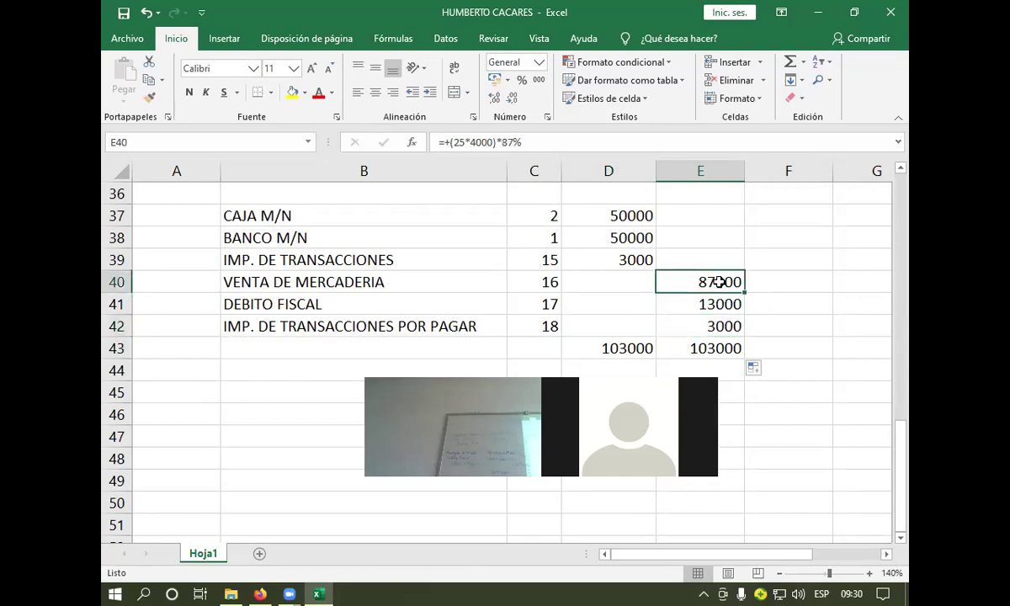
{"action": "double_click", "coordinate": [720, 282]}
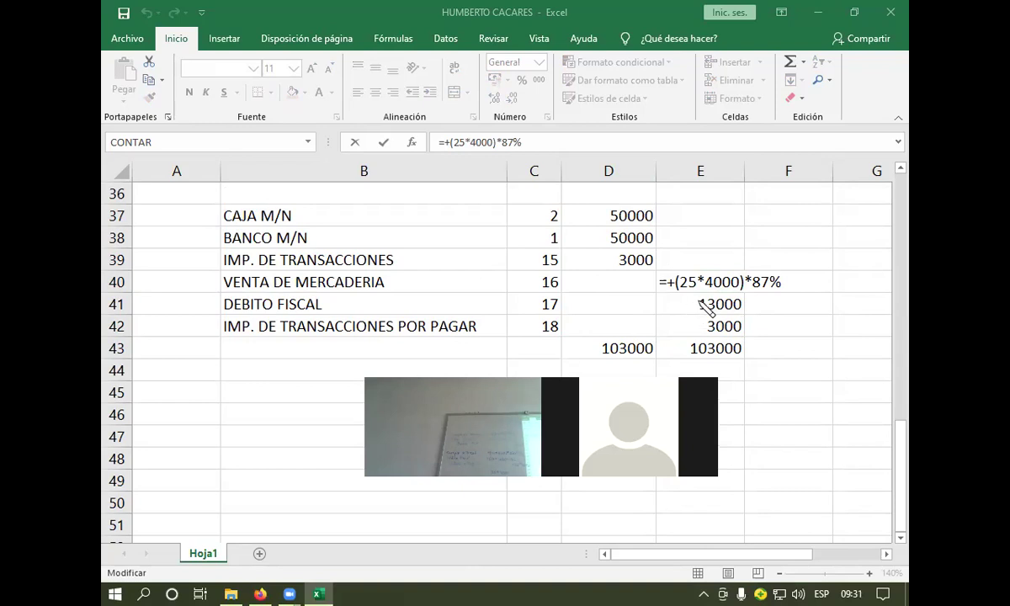
Step: Close the E40 formula, select B45 for the new entry, and consult the 9 de agosto transaction in the Firefox assignment PDF before returning to Excel
{"action": "key", "text": "Return"}
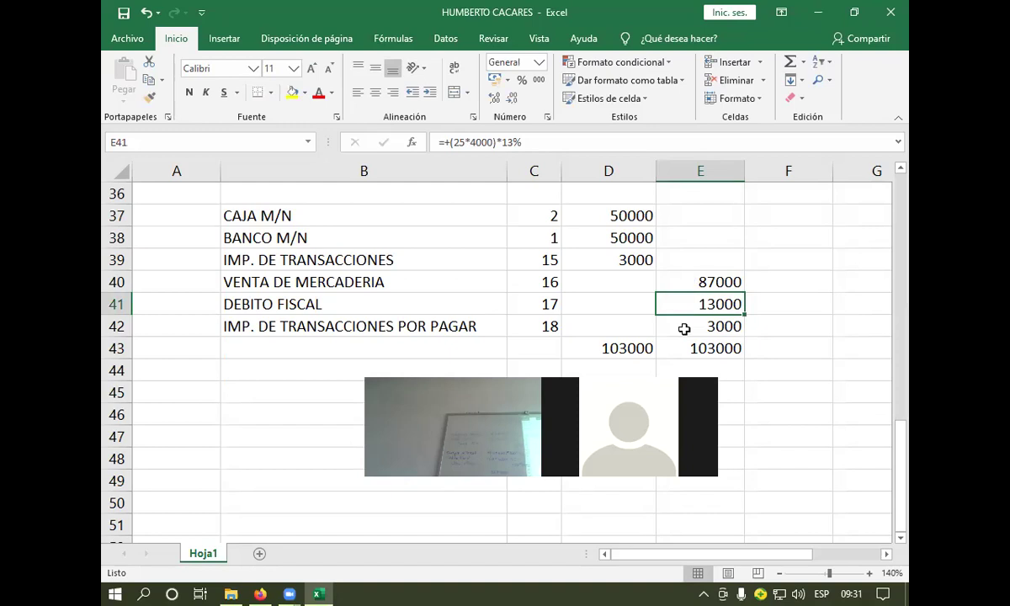
{"action": "scroll", "coordinate": [625, 318], "scroll_direction": "down", "scroll_amount": 1}
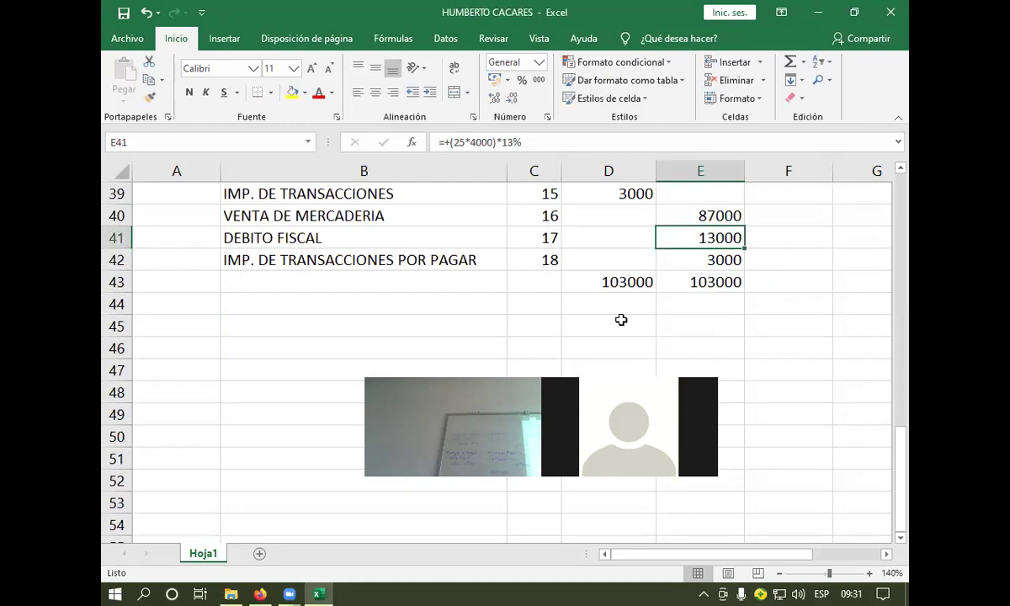
{"action": "left_click", "coordinate": [265, 318]}
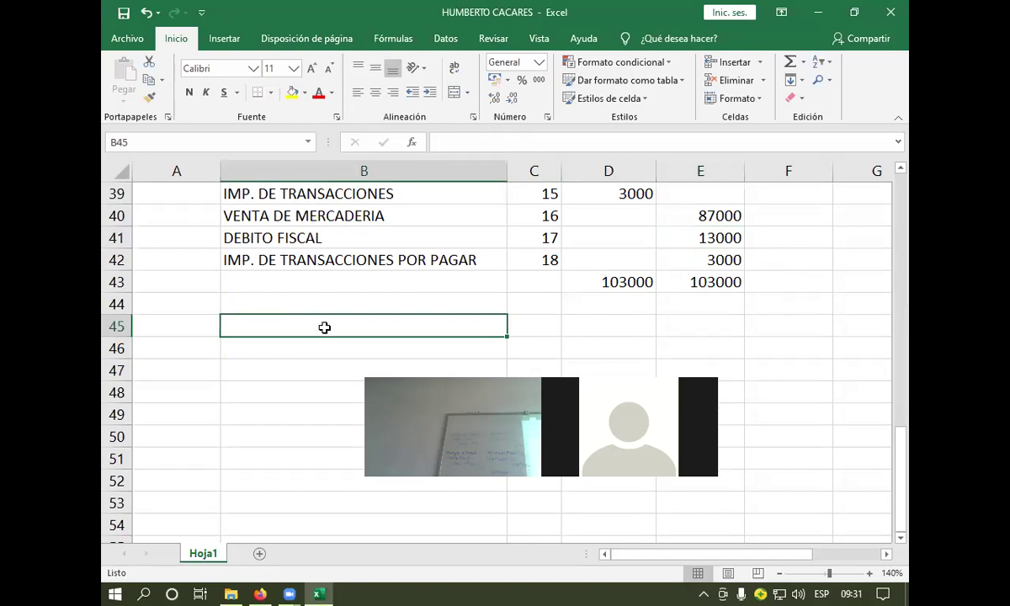
{"action": "scroll", "coordinate": [324, 326], "scroll_direction": "up", "scroll_amount": 1}
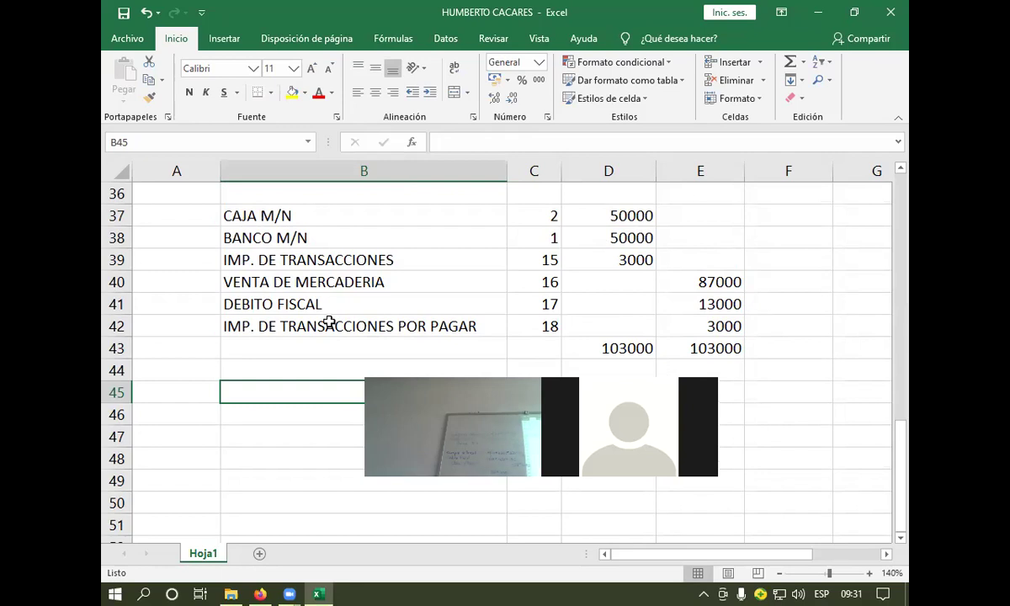
{"action": "left_click", "coordinate": [322, 593]}
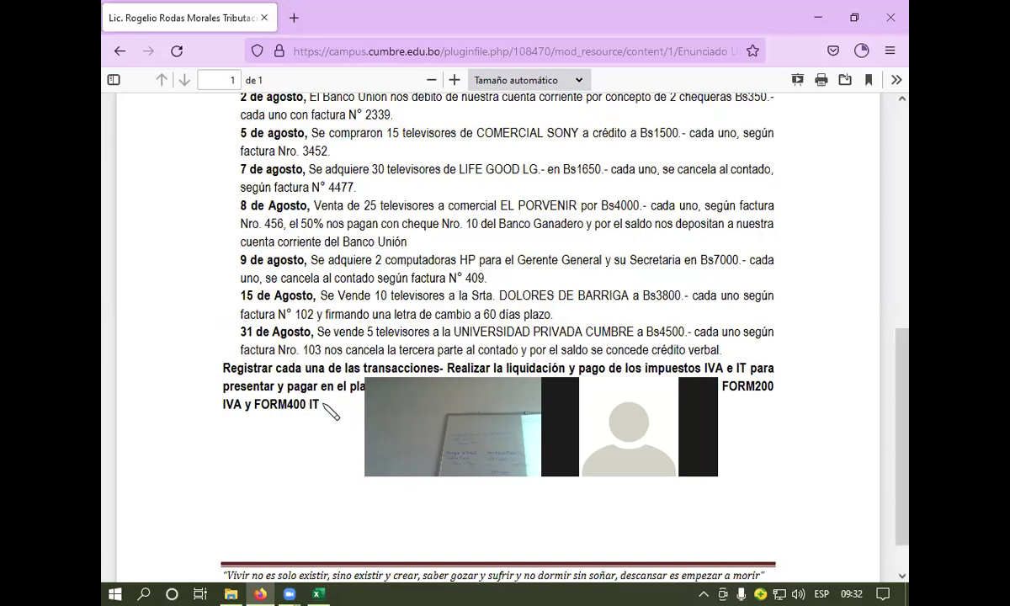
{"action": "left_click", "coordinate": [327, 592]}
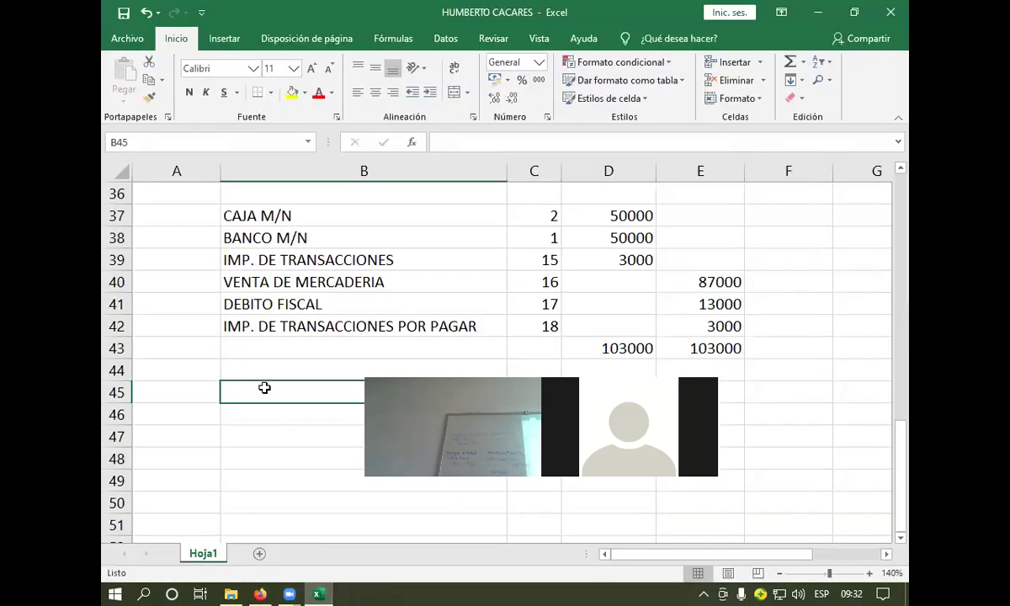
Step: Enter EQ. DE COMPUTACION in B45 as the first account of the computer purchase entry
{"action": "scroll", "coordinate": [264, 387], "scroll_direction": "down", "scroll_amount": 2}
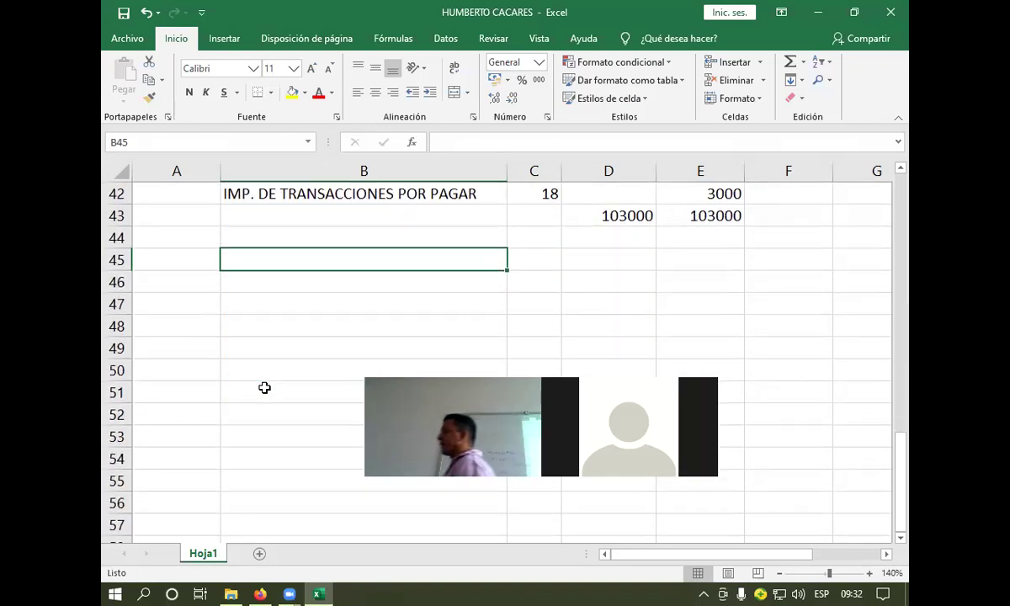
{"action": "type", "text": "EQ"}
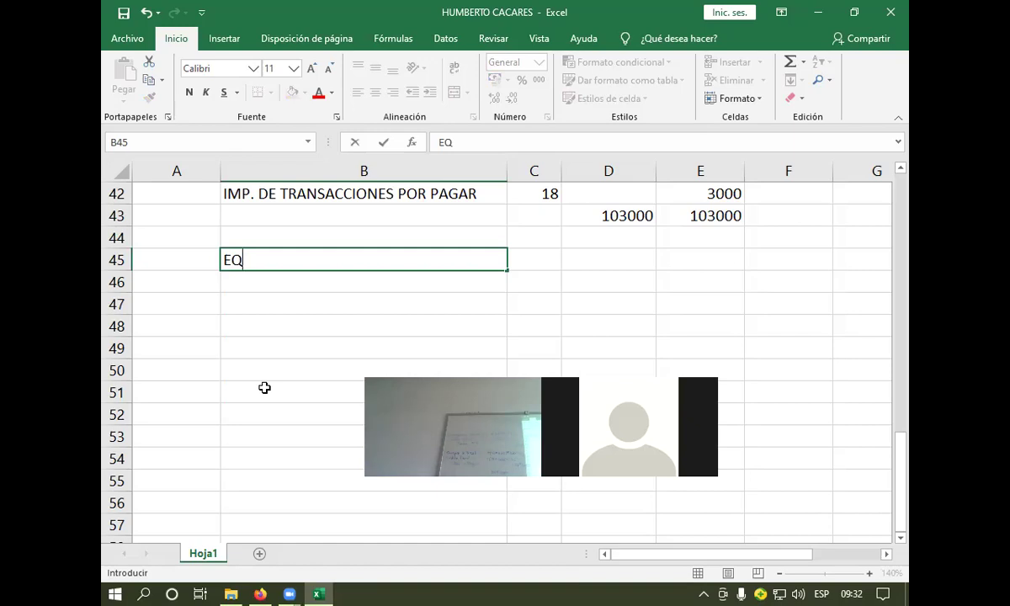
{"action": "type", "text": ". DE COMP"}
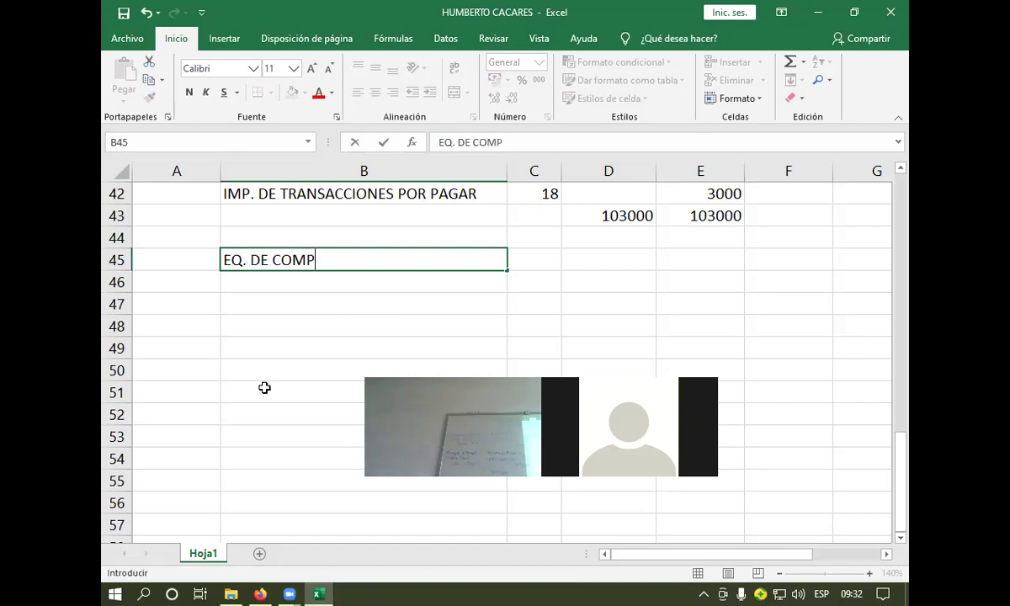
{"action": "type", "text": "UTACION"}
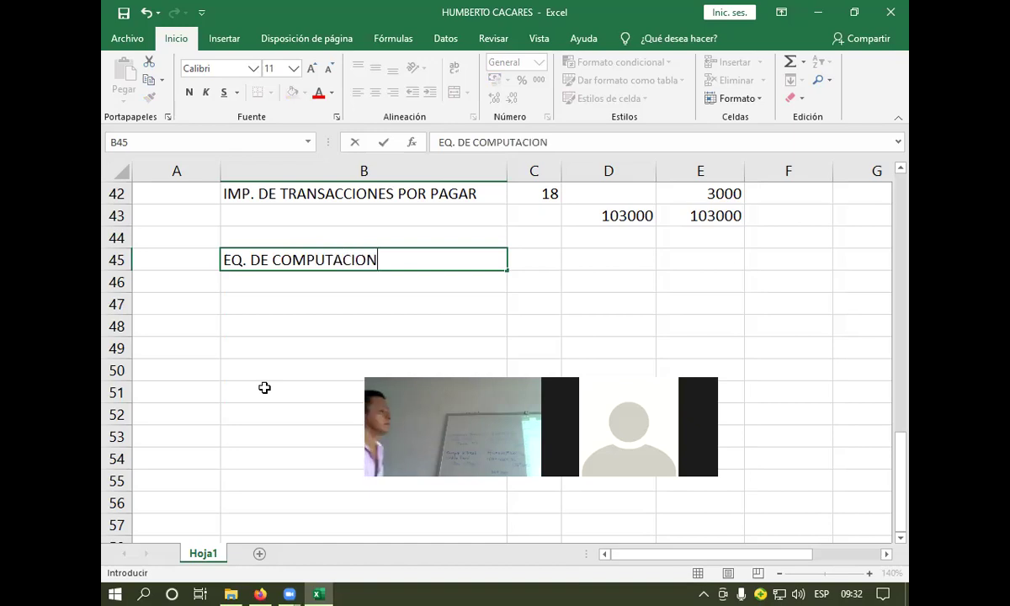
{"action": "key", "text": "Return"}
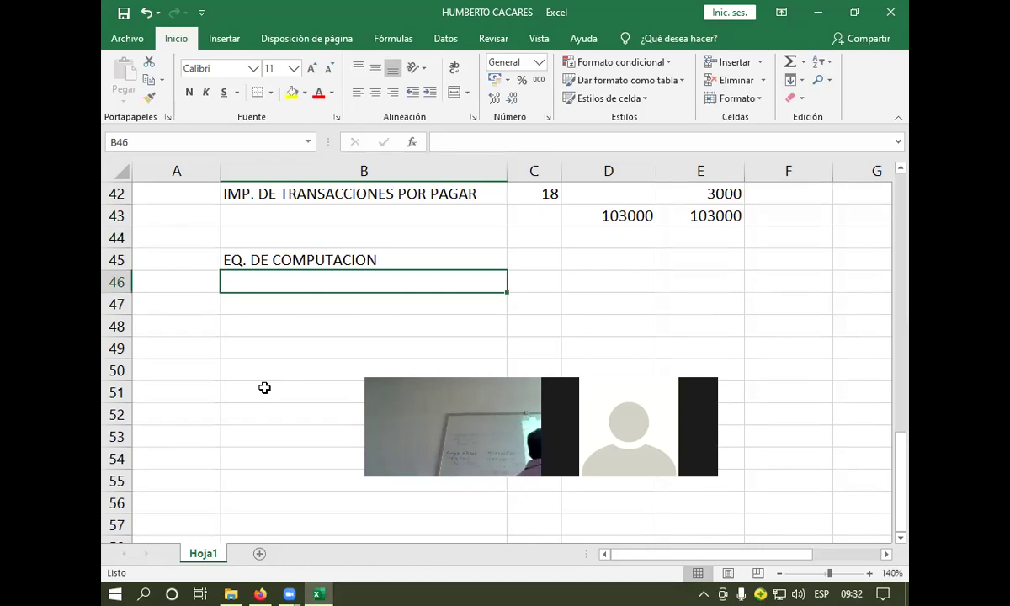
Step: Enter the entry's remaining accounts, CERDITO FISCAL in B46 and CAJA M/N in B47
{"action": "type", "text": "CERDITO"}
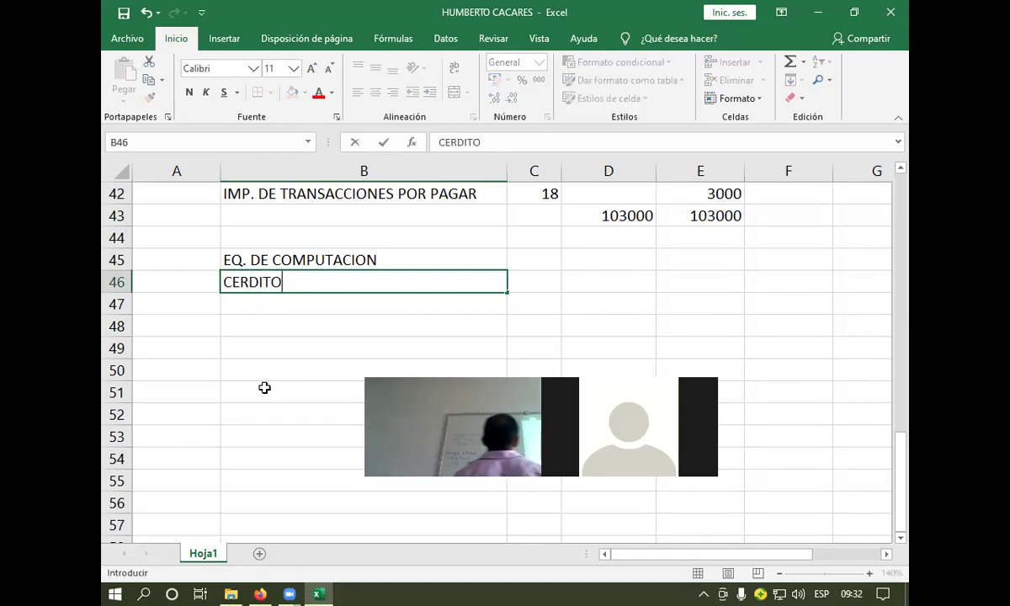
{"action": "type", "text": " FISCAL"}
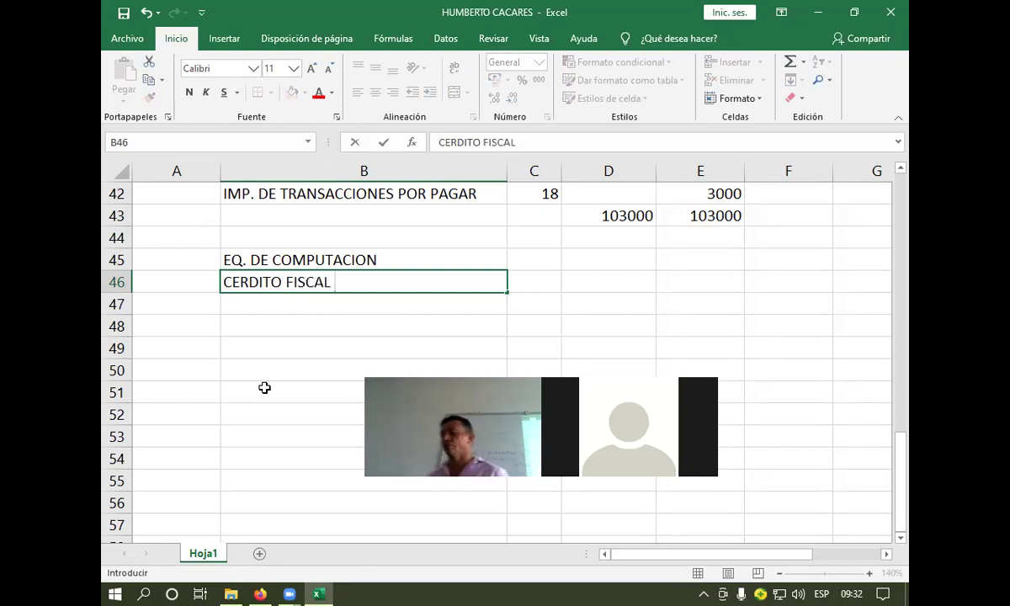
{"action": "key", "text": "ctrl+Return"}
{"action": "key", "text": "Down"}
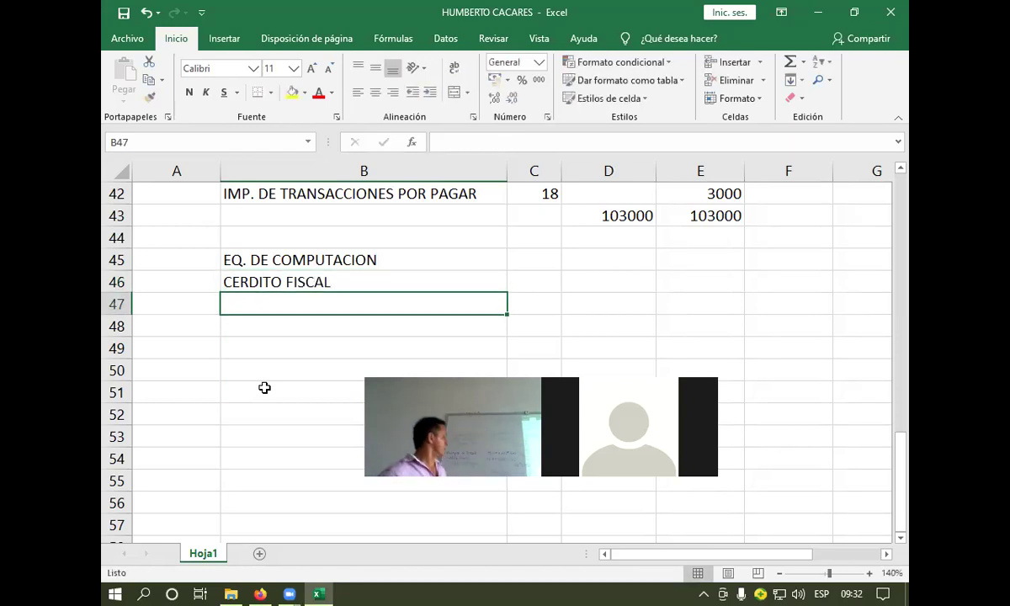
{"action": "type", "text": "CAJA"}
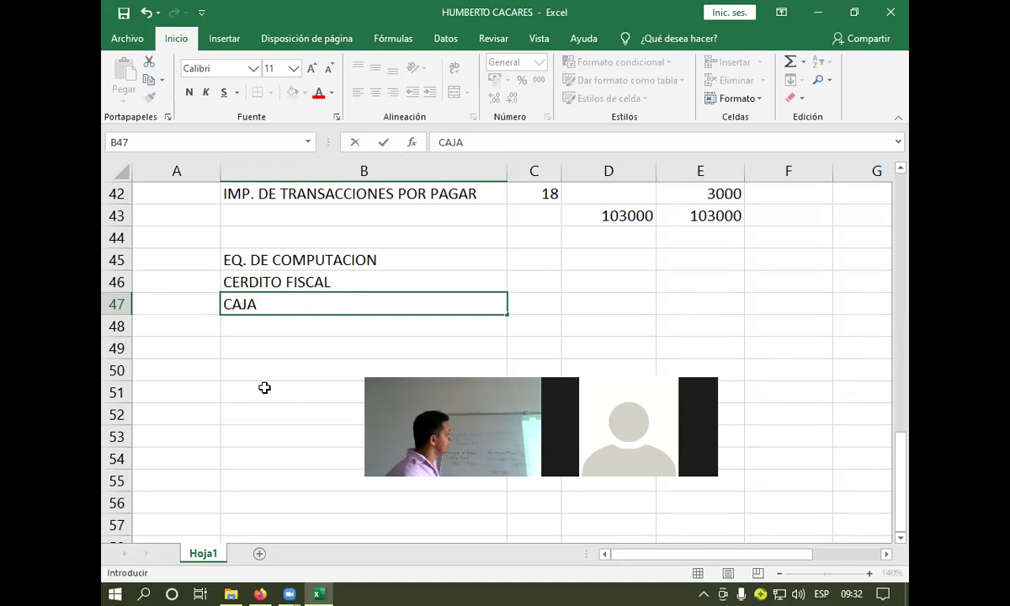
{"action": "type", "text": " N"}
{"action": "key", "text": "BackSpace"}
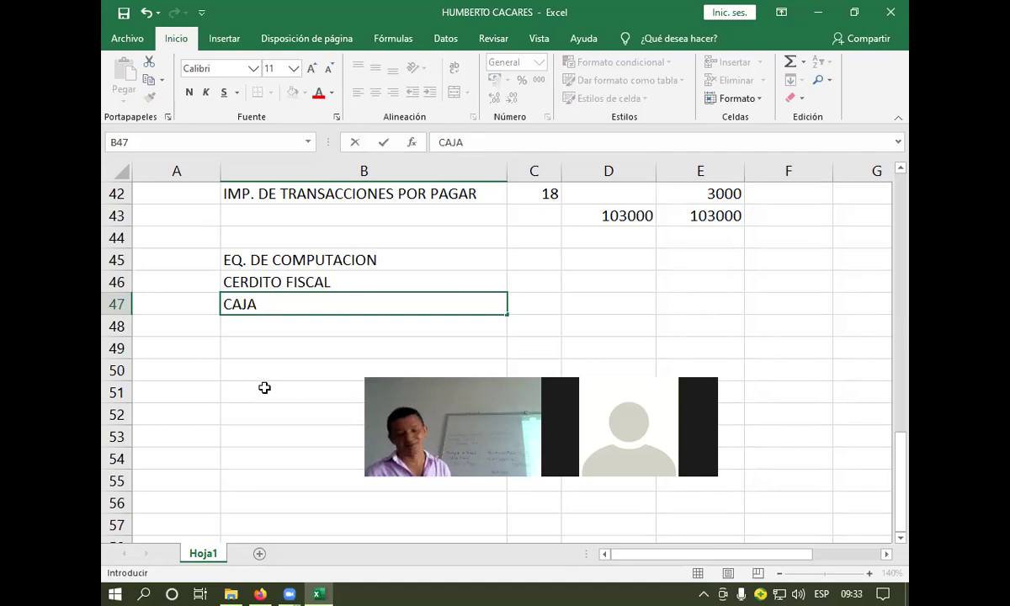
{"action": "type", "text": "M/N"}
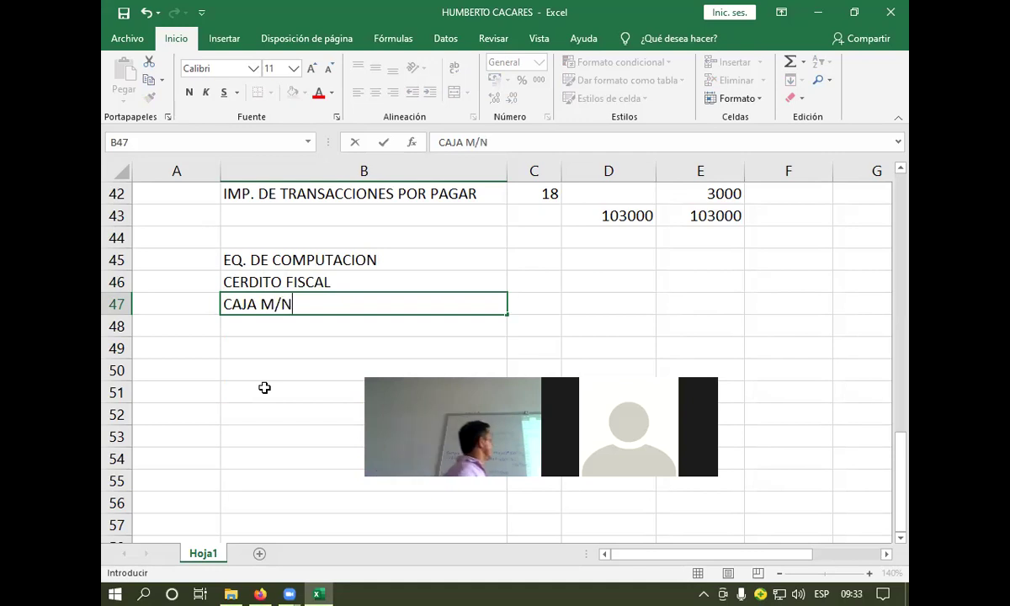
{"action": "left_click", "coordinate": [614, 299]}
Step: Enter the formula +(2*7000)*87% as the EQ. DE COMPUTACION debit in D45
{"action": "left_click", "coordinate": [620, 260]}
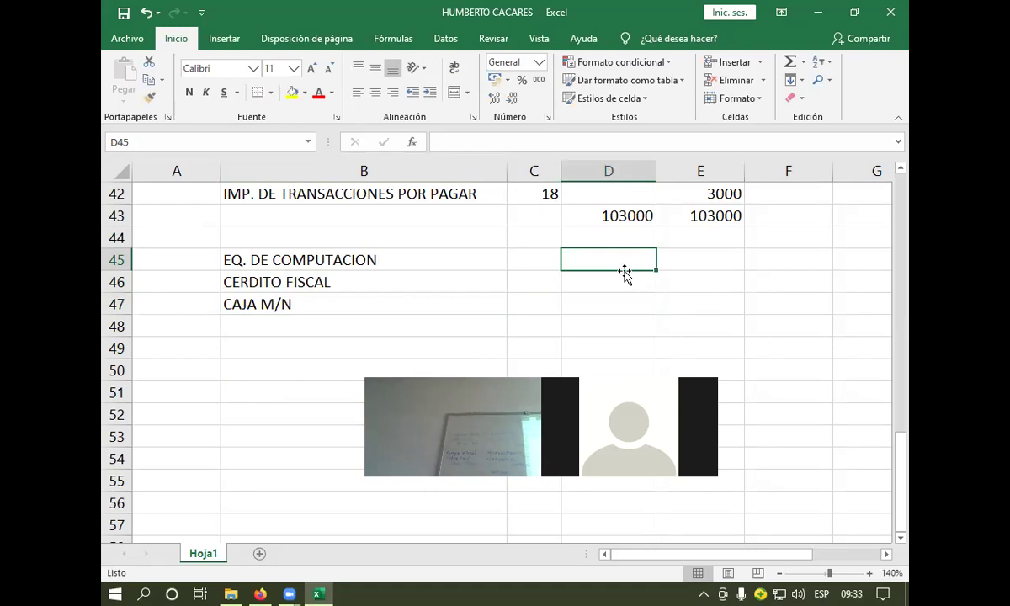
{"action": "type", "text": "+("}
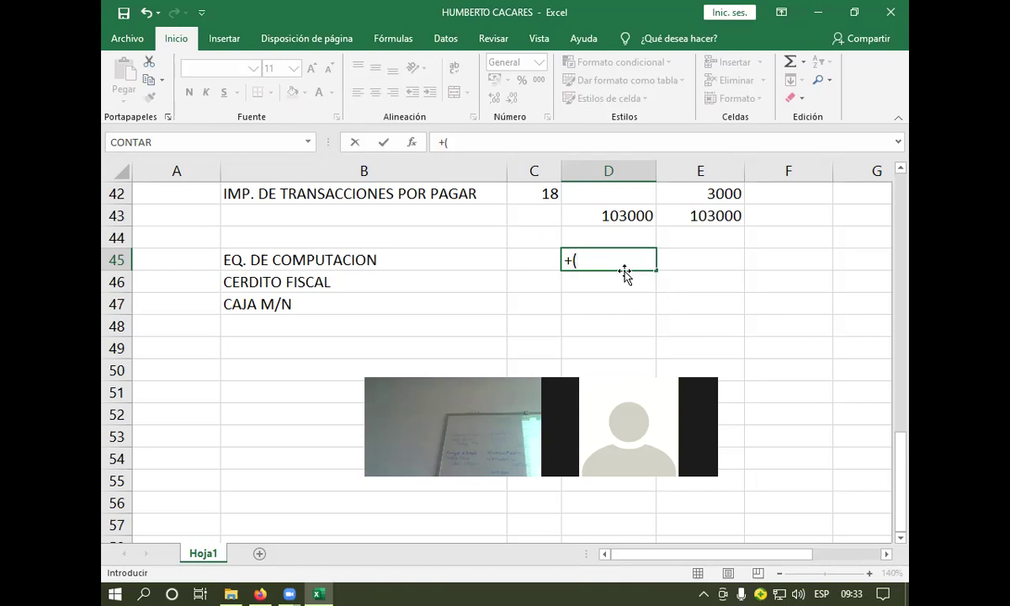
{"action": "type", "text": "2*7000"}
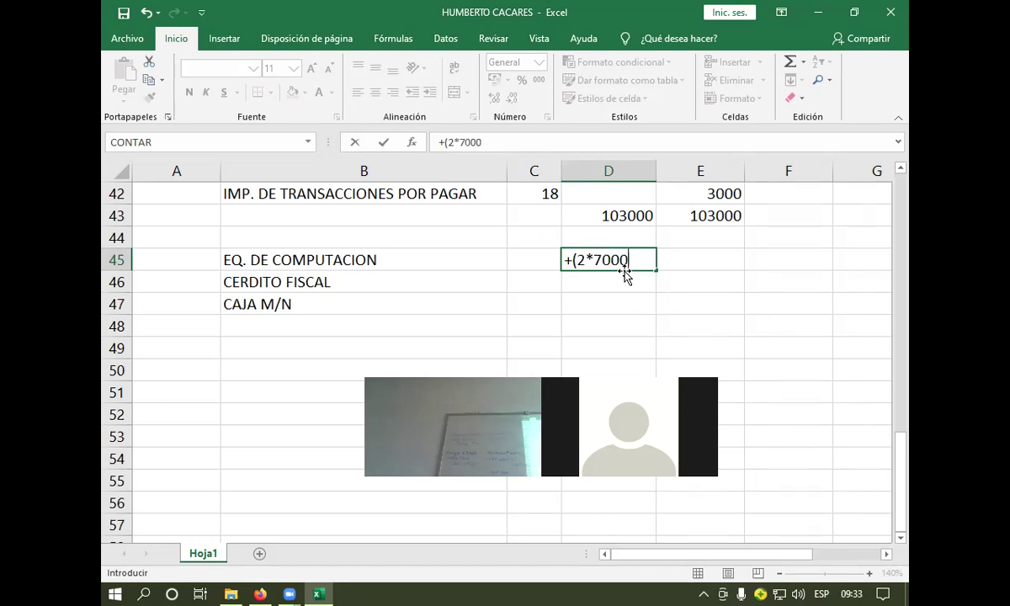
{"action": "type", "text": ")"}
{"action": "type", "text": "*8"}
{"action": "type", "text": "7"}
{"action": "key", "text": "BackSpace"}
{"action": "type", "text": "87&"}
{"action": "key", "text": "BackSpace"}
{"action": "type", "text": "%"}
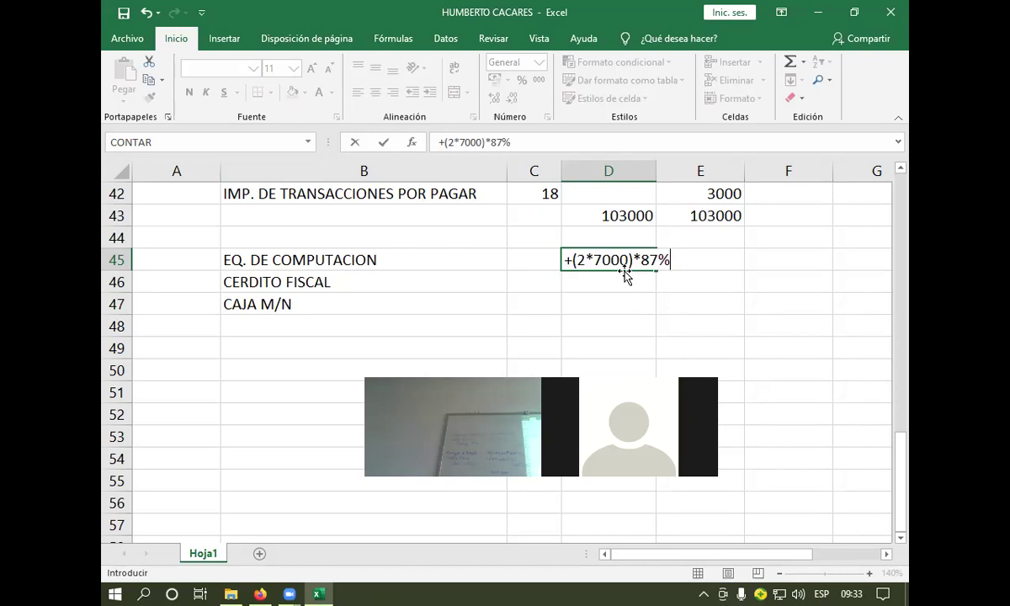
{"action": "key", "text": "Return"}
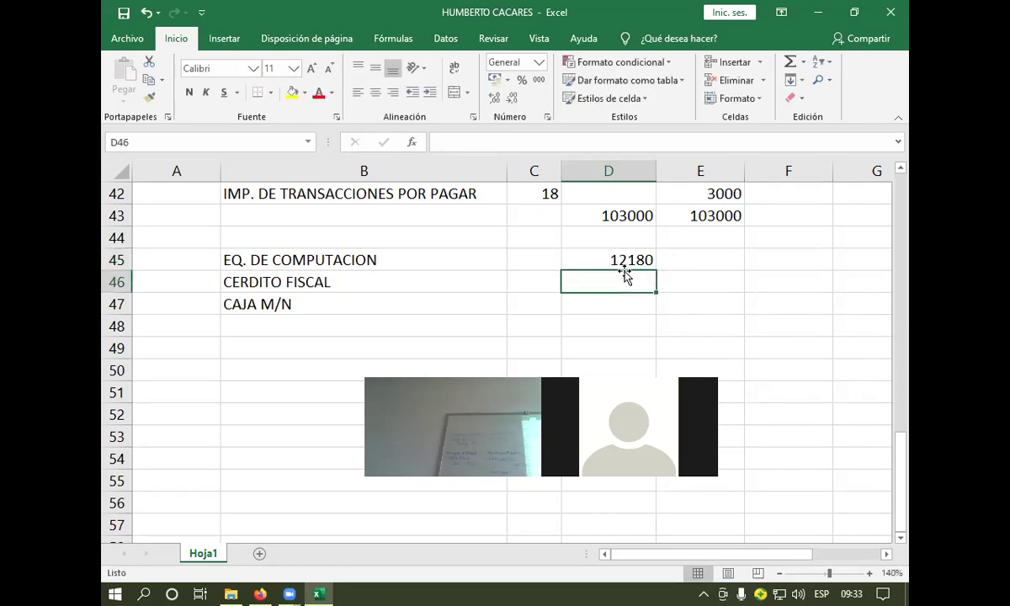
Step: Enter the formula +(2*7000)*13% as the CERDITO FISCAL debit in D46
{"action": "type", "text": "+(2*"}
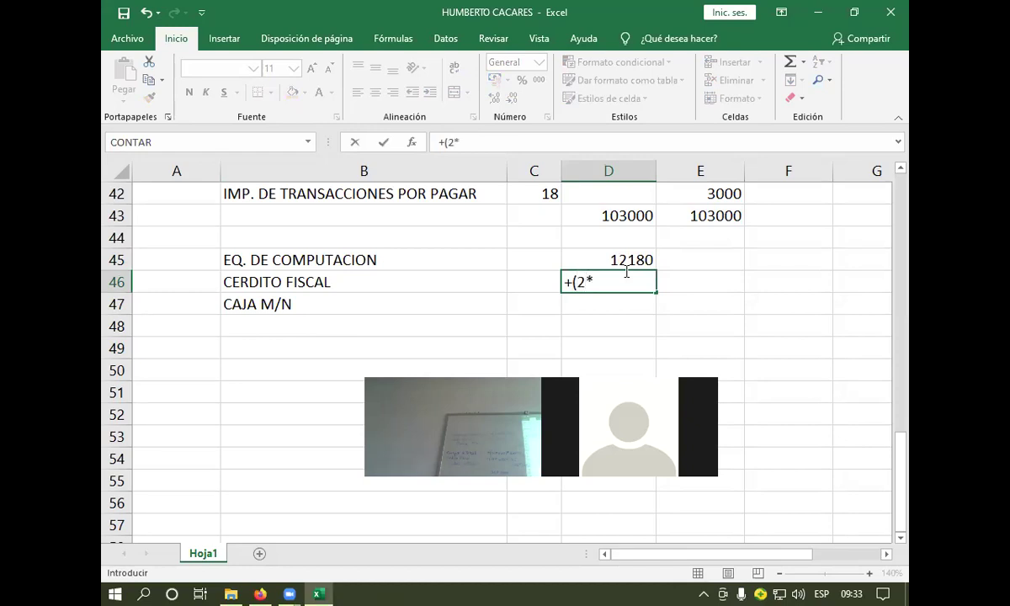
{"action": "type", "text": "7000)*3"}
{"action": "key", "text": "BackSpace"}
{"action": "type", "text": "13"}
{"action": "key", "text": "Return"}
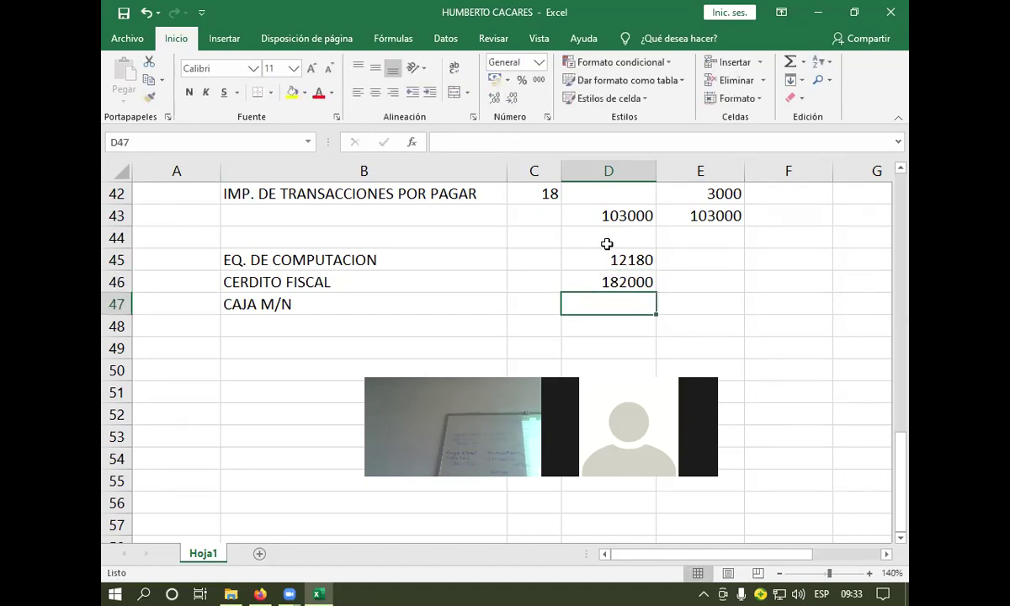
{"action": "left_click", "coordinate": [573, 280]}
{"action": "left_click", "coordinate": [513, 140]}
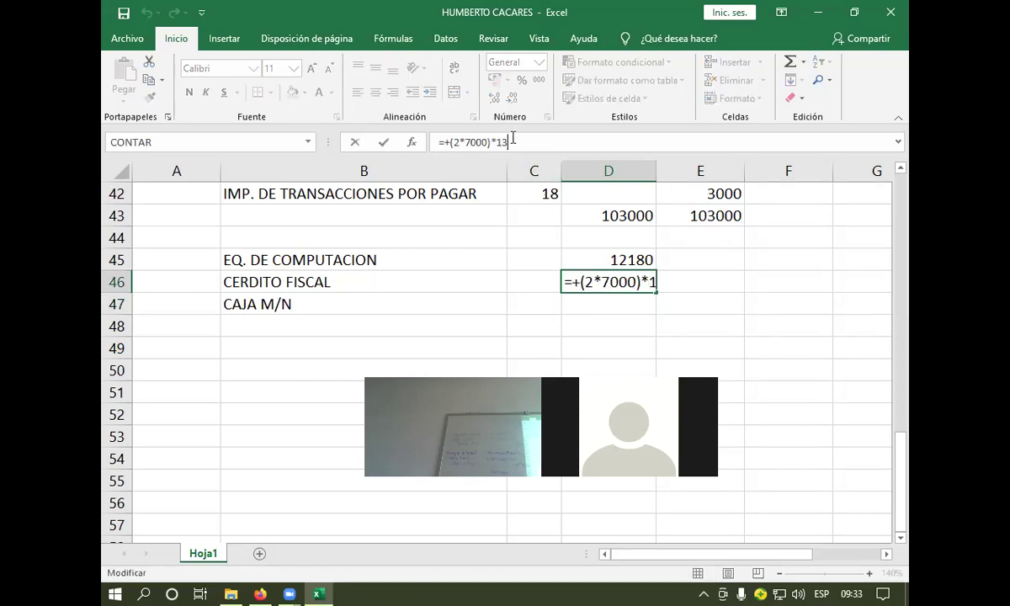
{"action": "type", "text": "%"}
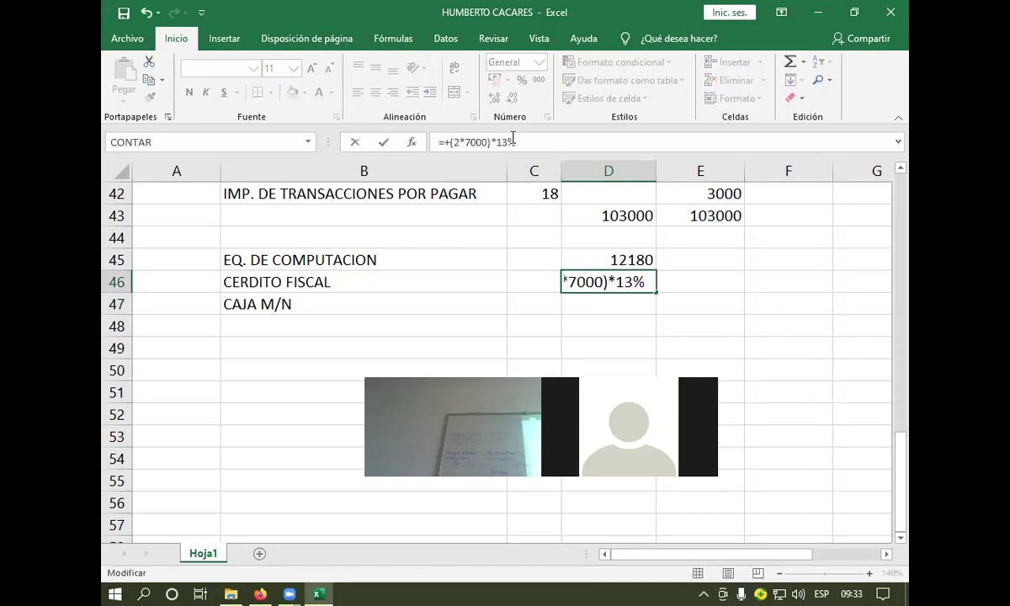
{"action": "key", "text": "Return"}
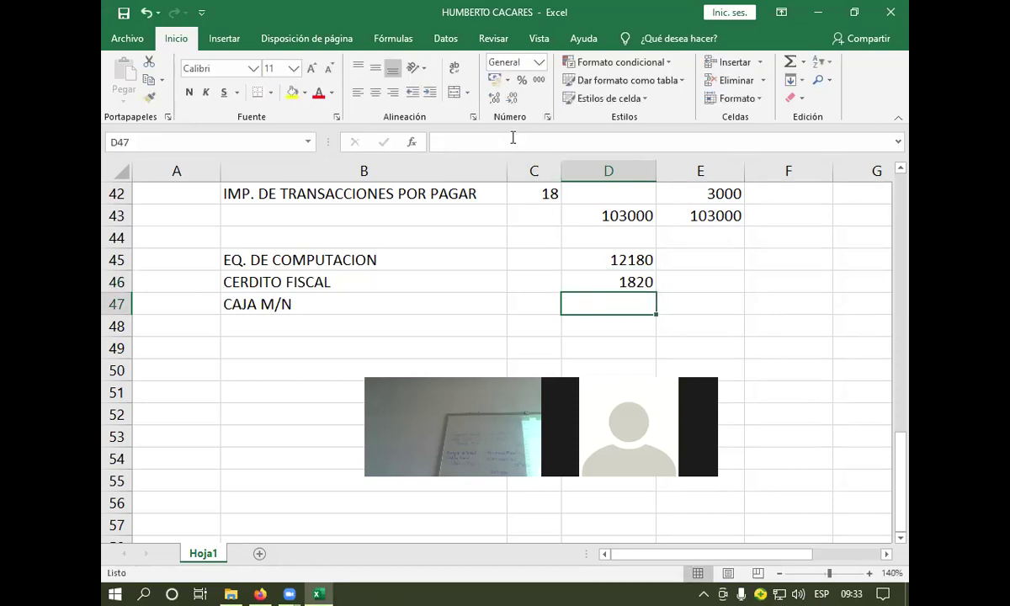
Step: Enter the formula +2*7000 as the CAJA M/N credit in E47
{"action": "left_click", "coordinate": [704, 313]}
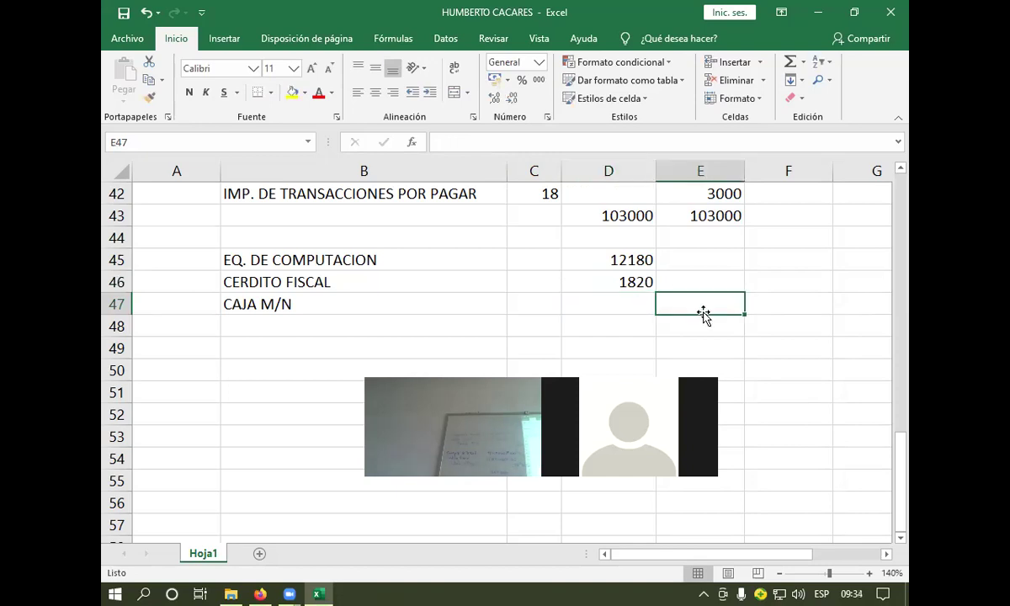
{"action": "type", "text": "+"}
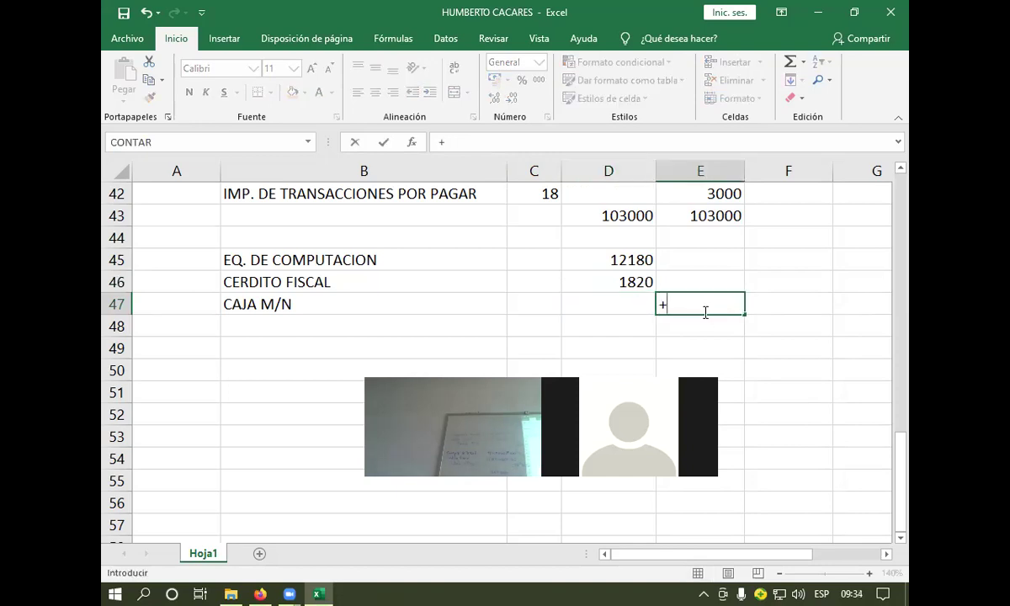
{"action": "type", "text": "2*7000"}
{"action": "key", "text": "Return"}
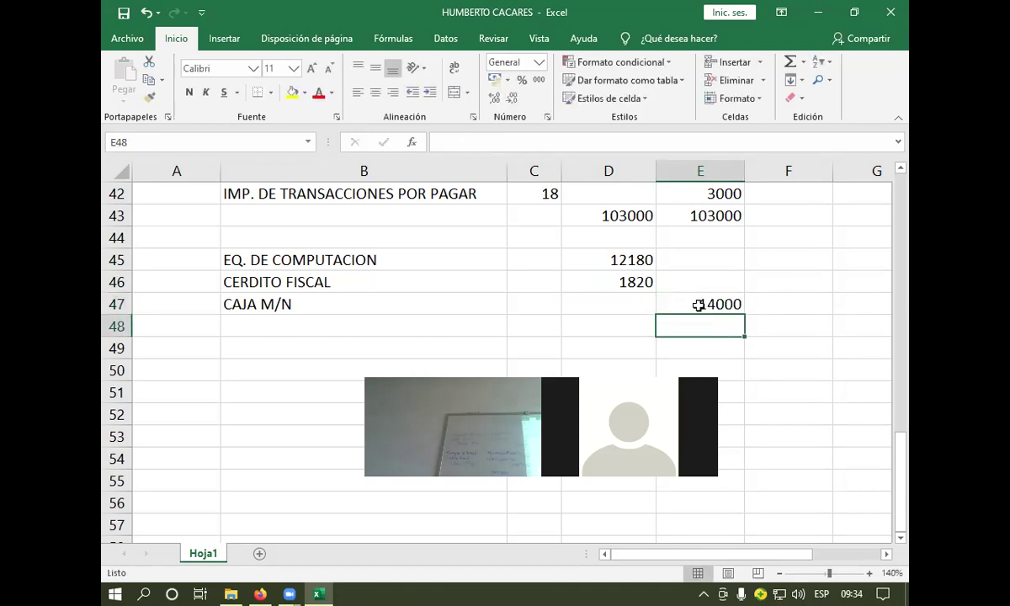
Step: Total the entry's debits in D48 with =SUMA(D45:D47) and fill the sum across to the credit column in E48
{"action": "left_click", "coordinate": [625, 323]}
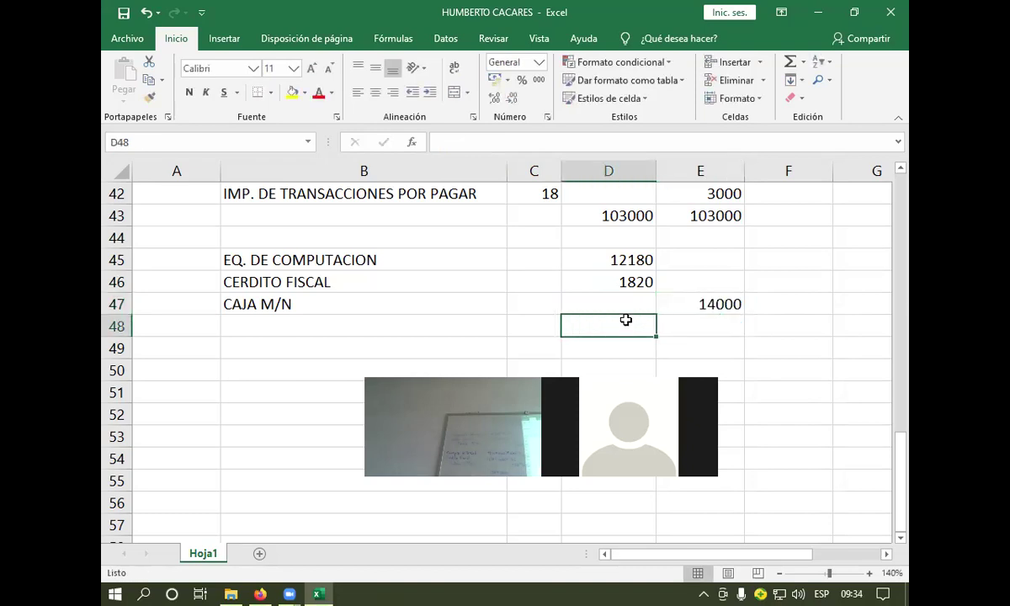
{"action": "left_click", "coordinate": [790, 62]}
{"action": "key", "text": "Return"}
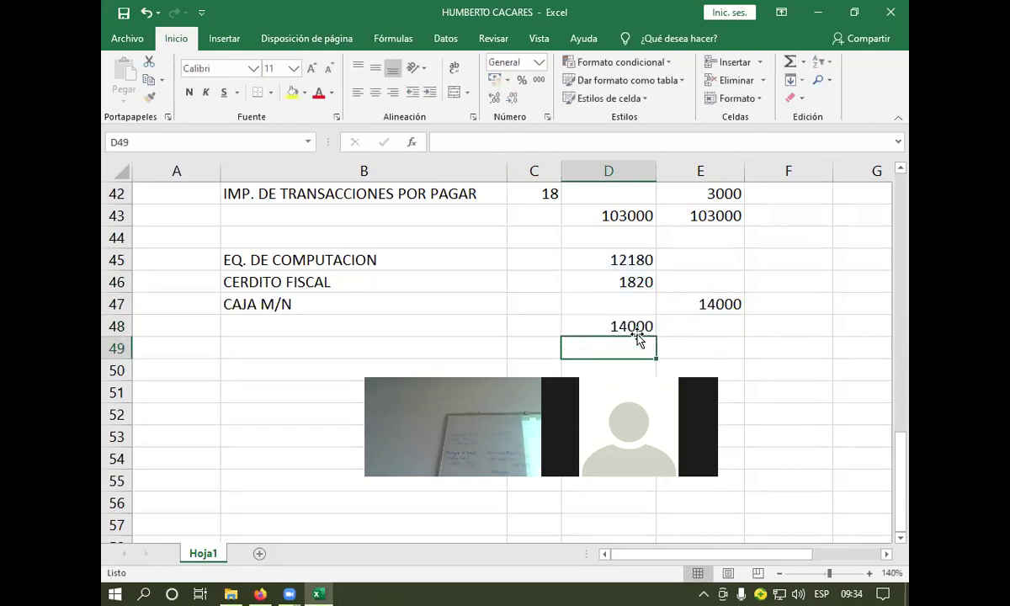
{"action": "left_click", "coordinate": [649, 328]}
{"action": "left_click_drag", "start_coordinate": [656, 336], "coordinate": [717, 329]}
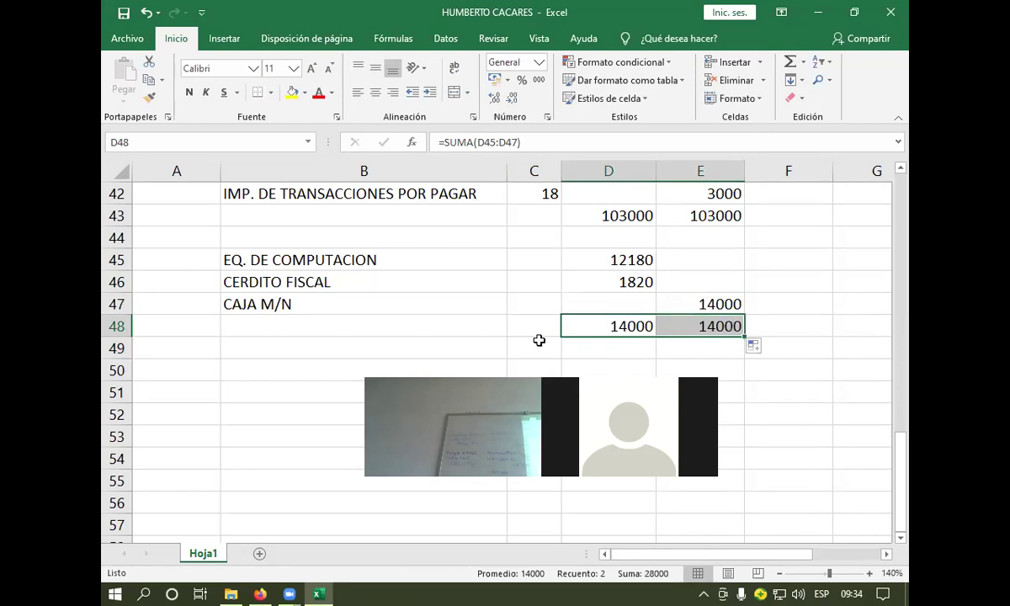
{"action": "scroll", "coordinate": [538, 341], "scroll_direction": "down", "scroll_amount": 1}
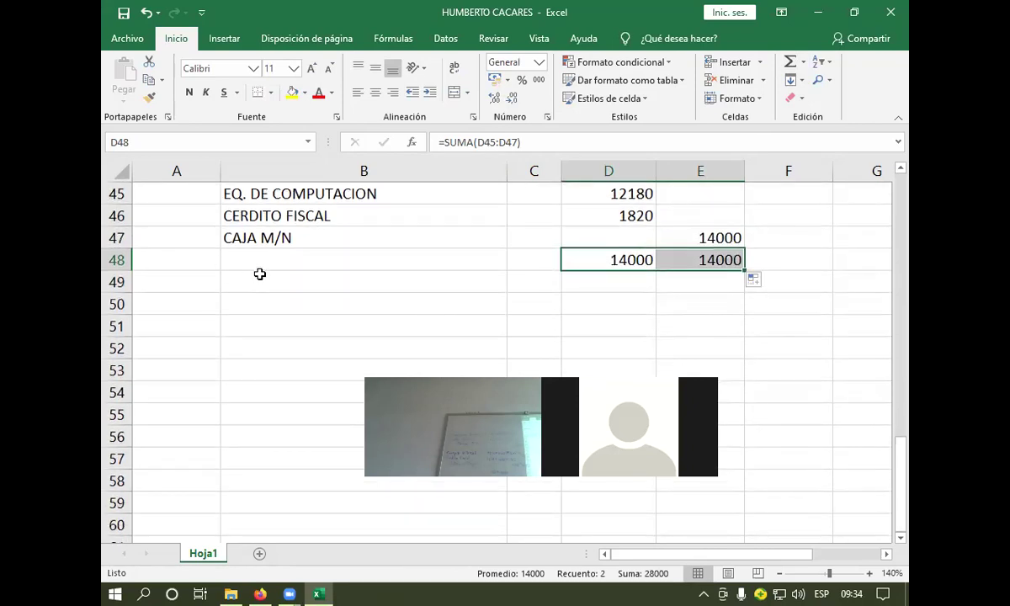
{"action": "scroll", "coordinate": [250, 275], "scroll_direction": "up", "scroll_amount": 1}
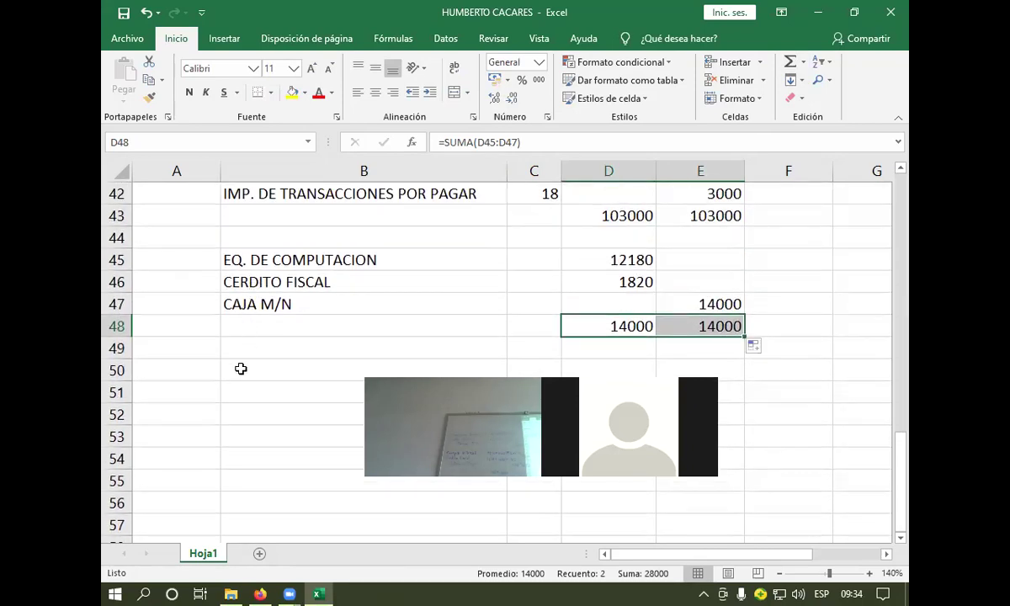
Step: Switch to Firefox to read the 15 de Agosto transaction in the assignment, and return to the Excel journal
{"action": "left_click", "coordinate": [240, 369]}
{"action": "mouse_move", "coordinate": [320, 592]}
{"action": "left_click", "coordinate": [260, 594]}
{"action": "scroll", "coordinate": [309, 379], "scroll_direction": "down", "scroll_amount": 1}
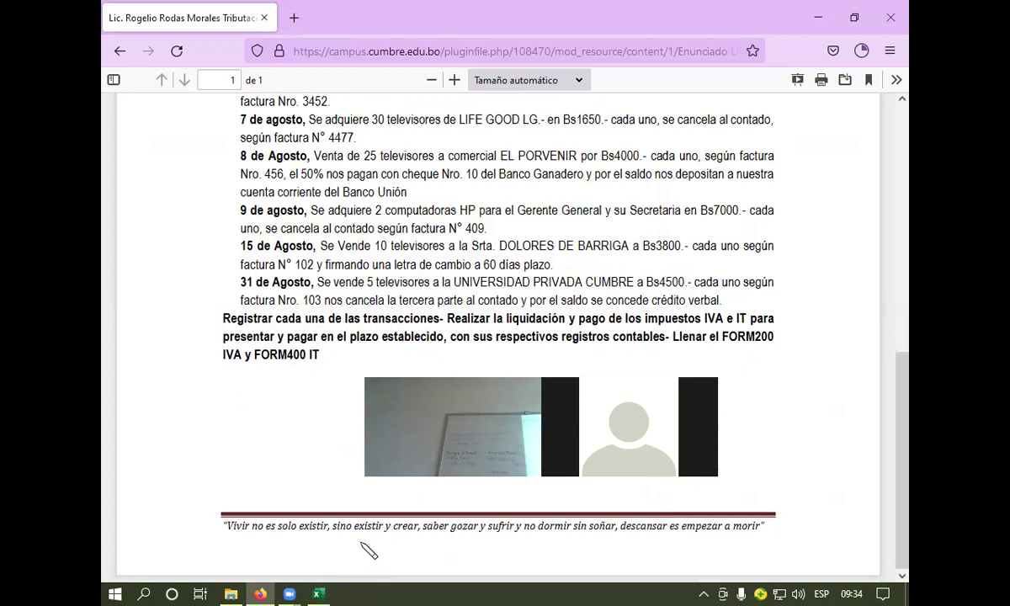
{"action": "mouse_move", "coordinate": [329, 586]}
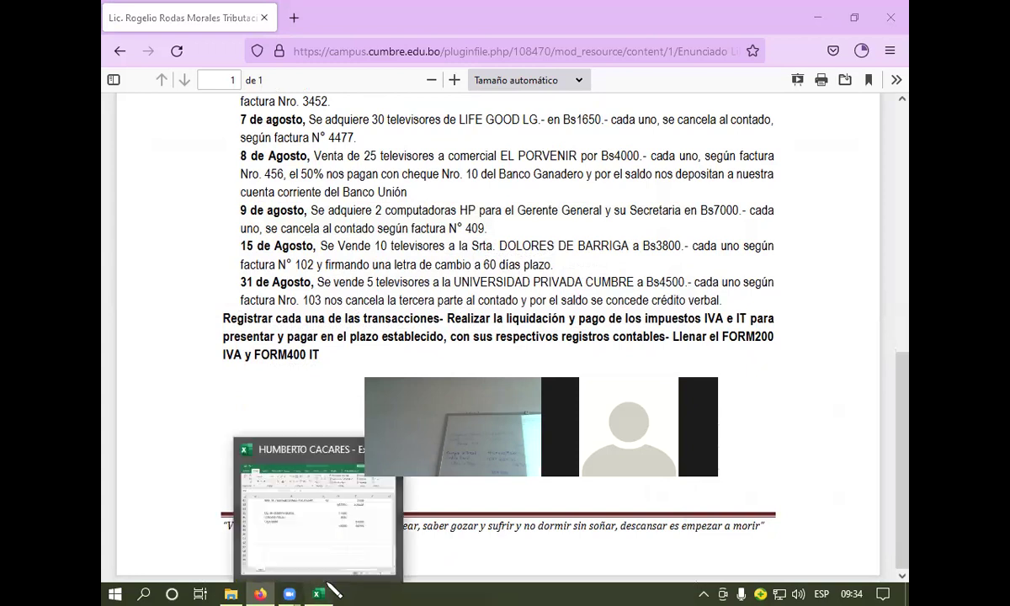
{"action": "left_click", "coordinate": [315, 513]}
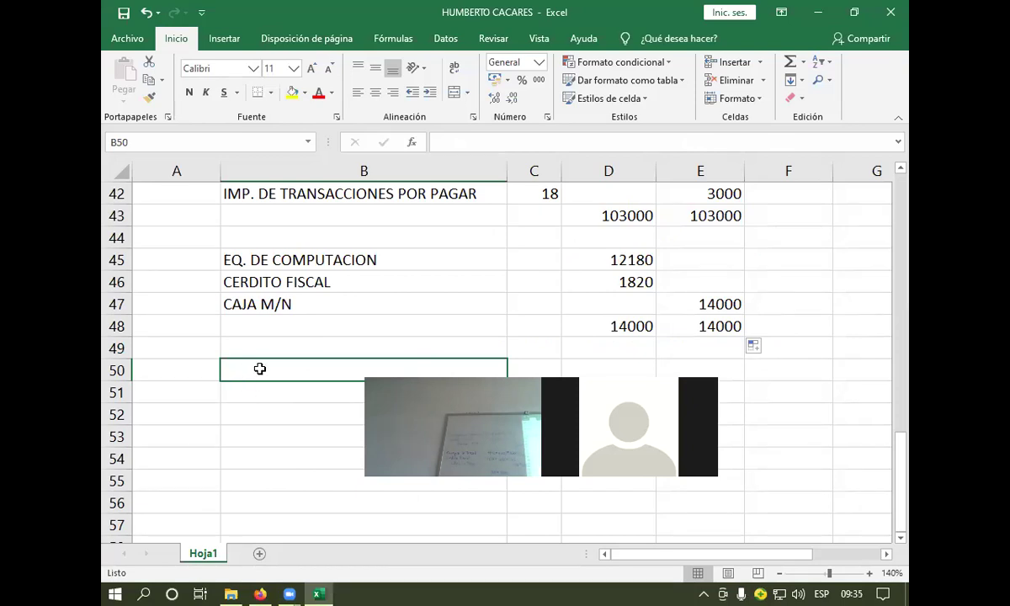
Step: Copy the four sale accounts and their codes from B39:C42 and paste them starting at B51
{"action": "scroll", "coordinate": [253, 365], "scroll_direction": "up", "scroll_amount": 1}
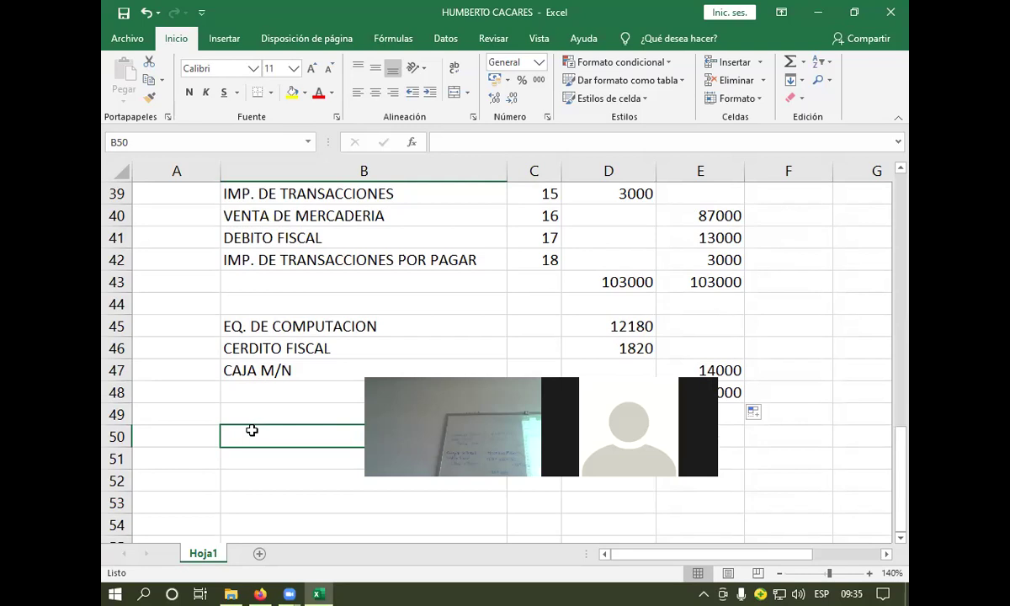
{"action": "scroll", "coordinate": [251, 430], "scroll_direction": "up", "scroll_amount": 2}
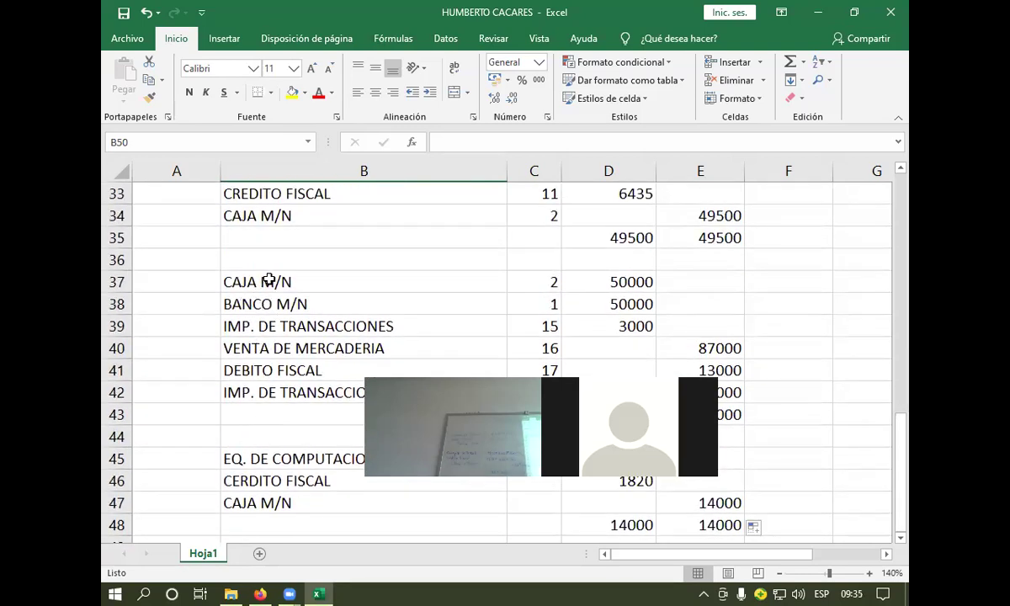
{"action": "left_click", "coordinate": [240, 328]}
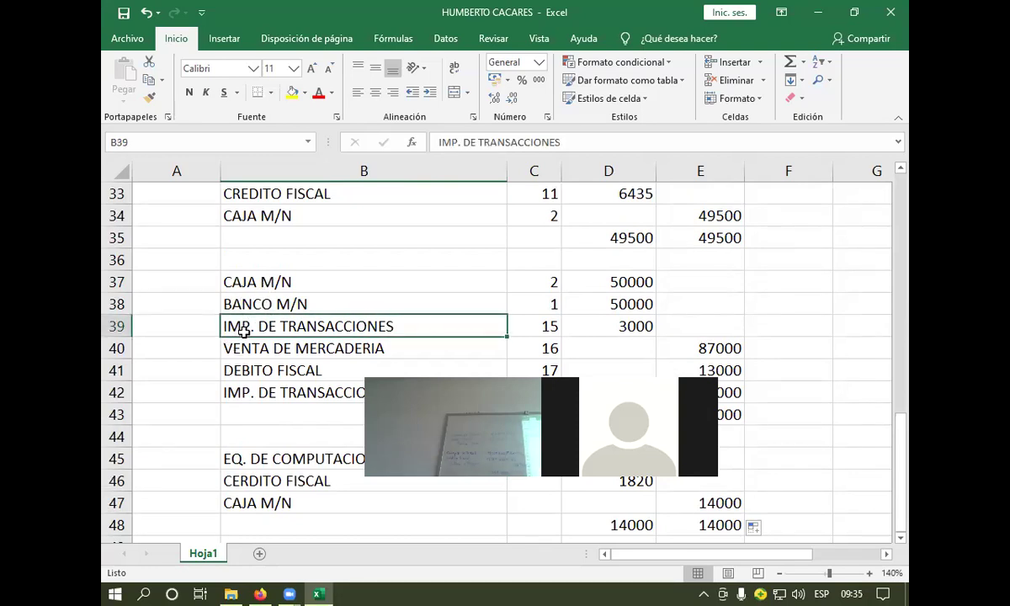
{"action": "key", "text": "shift+Down"}
{"action": "key", "text": "shift+Down"}
{"action": "key", "text": "shift+Down"}
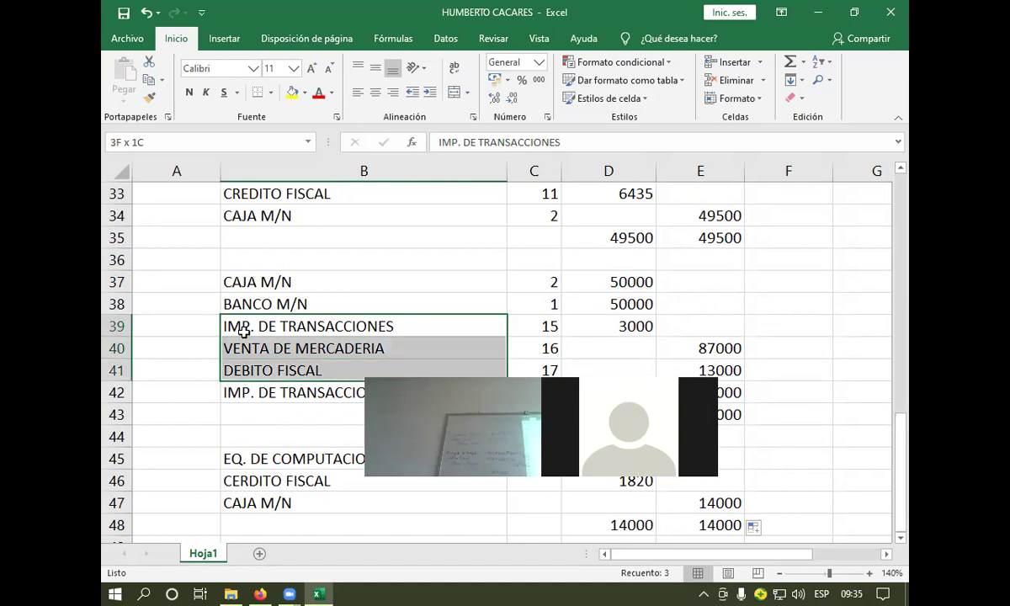
{"action": "key", "text": "shift+Right"}
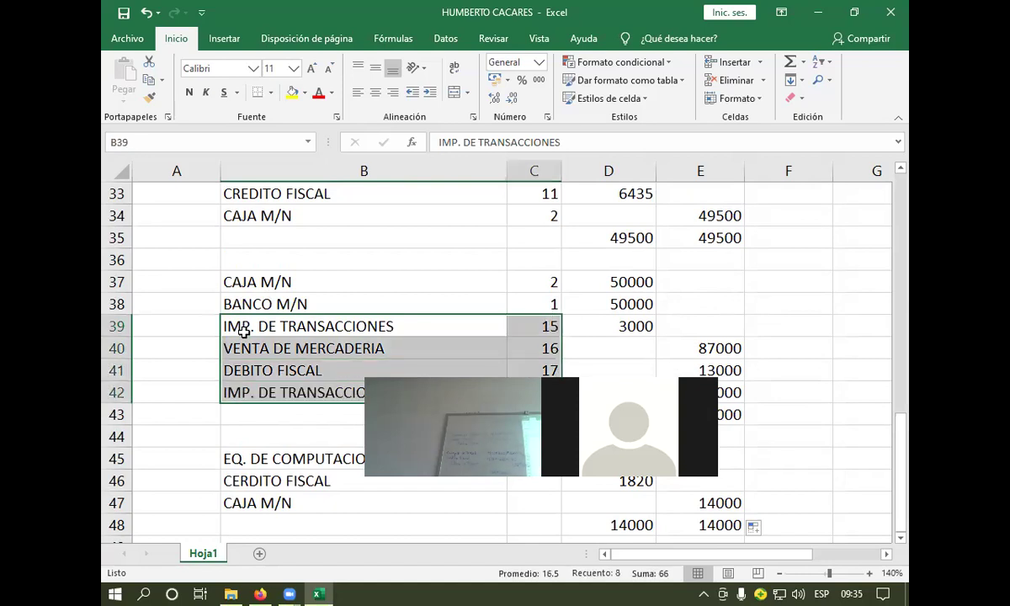
{"action": "key", "text": "ctrl+c"}
{"action": "scroll", "coordinate": [242, 389], "scroll_direction": "down", "scroll_amount": 3}
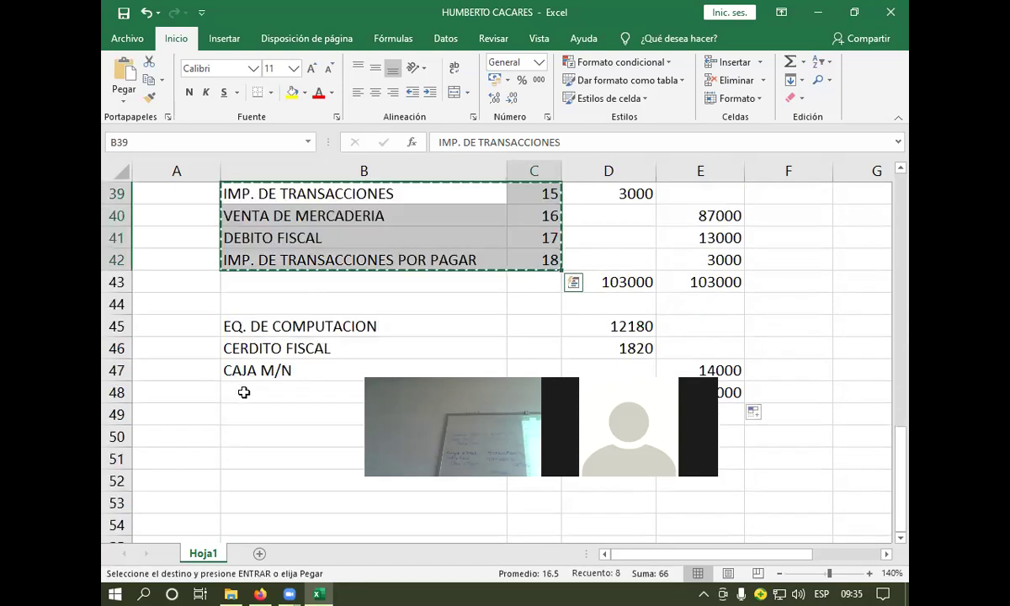
{"action": "scroll", "coordinate": [241, 387], "scroll_direction": "down", "scroll_amount": 1}
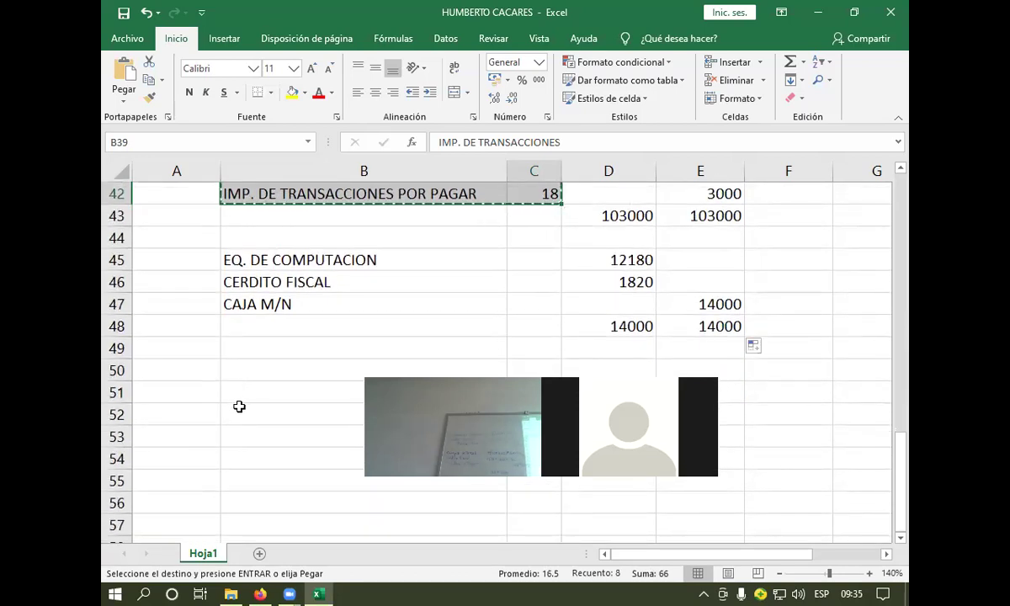
{"action": "left_click", "coordinate": [239, 394]}
{"action": "key", "text": "ctrl+v"}
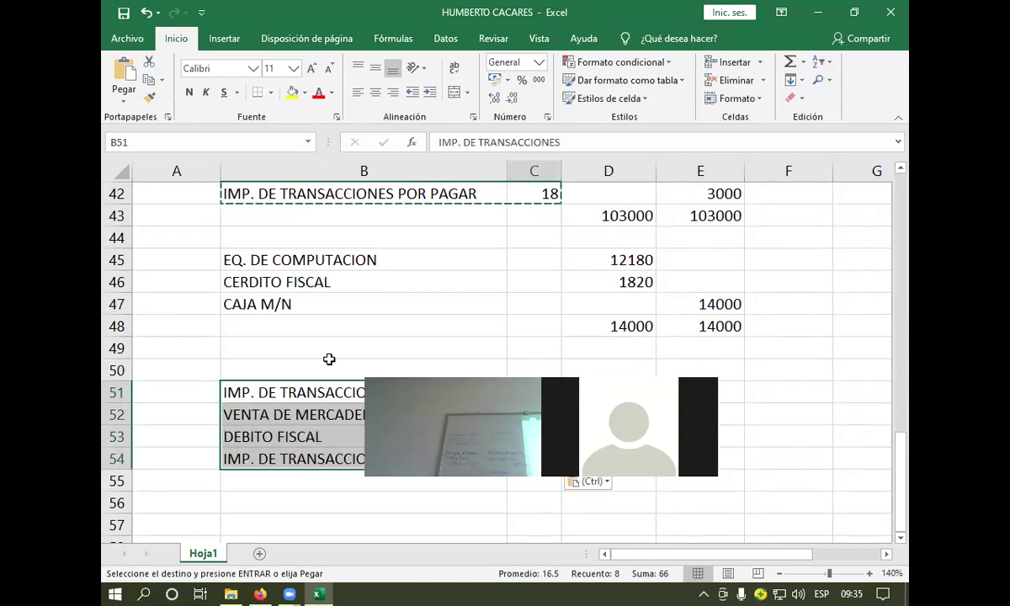
Step: Enter DOCUMENTOS POR COBRAR as the account in B50 and its code 19 in C50
{"action": "left_click", "coordinate": [256, 370]}
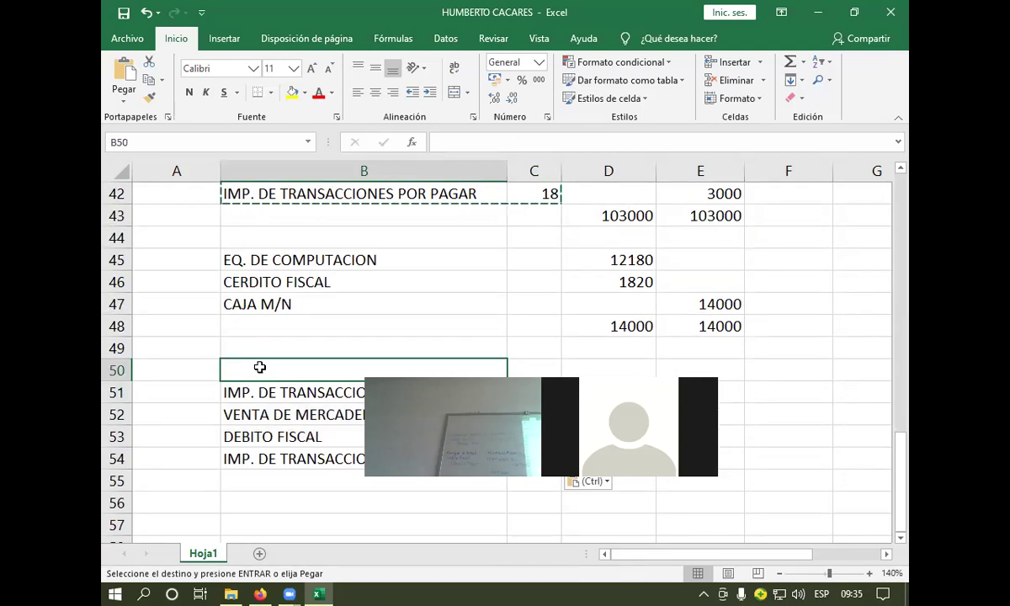
{"action": "type", "text": "DO"}
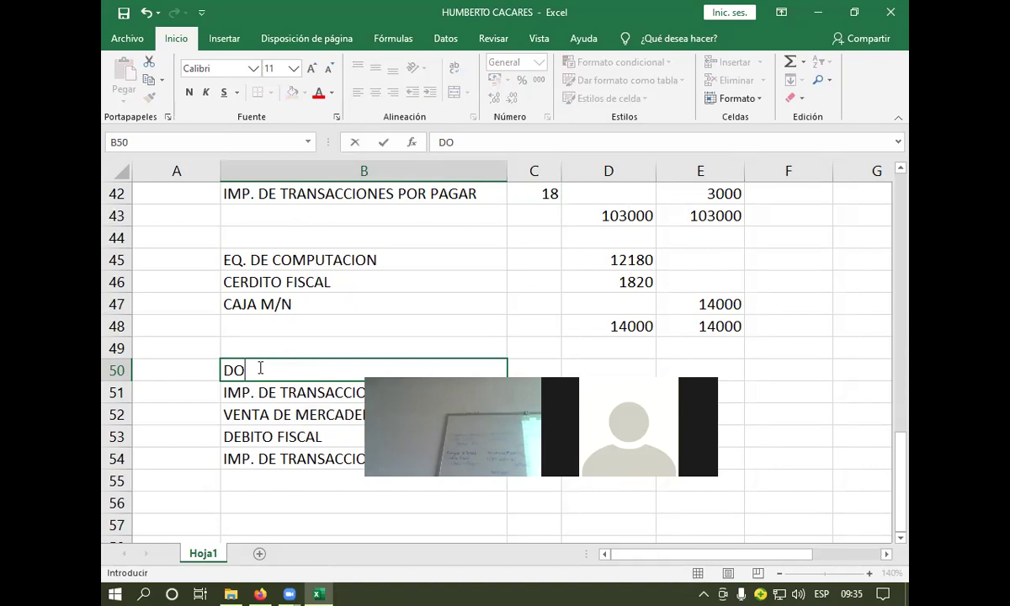
{"action": "type", "text": "CUMEN"}
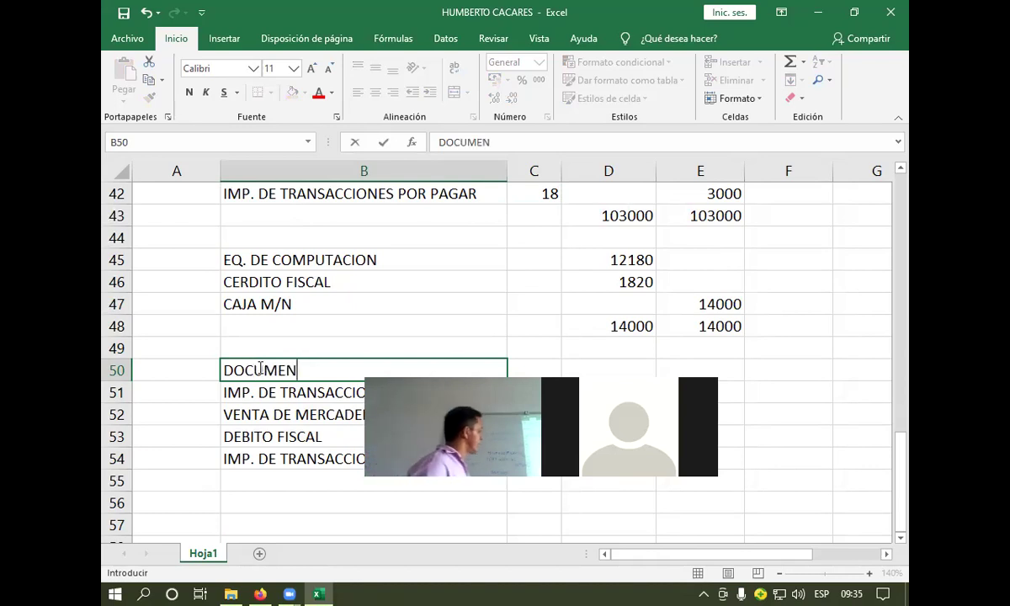
{"action": "type", "text": "TOS POR "}
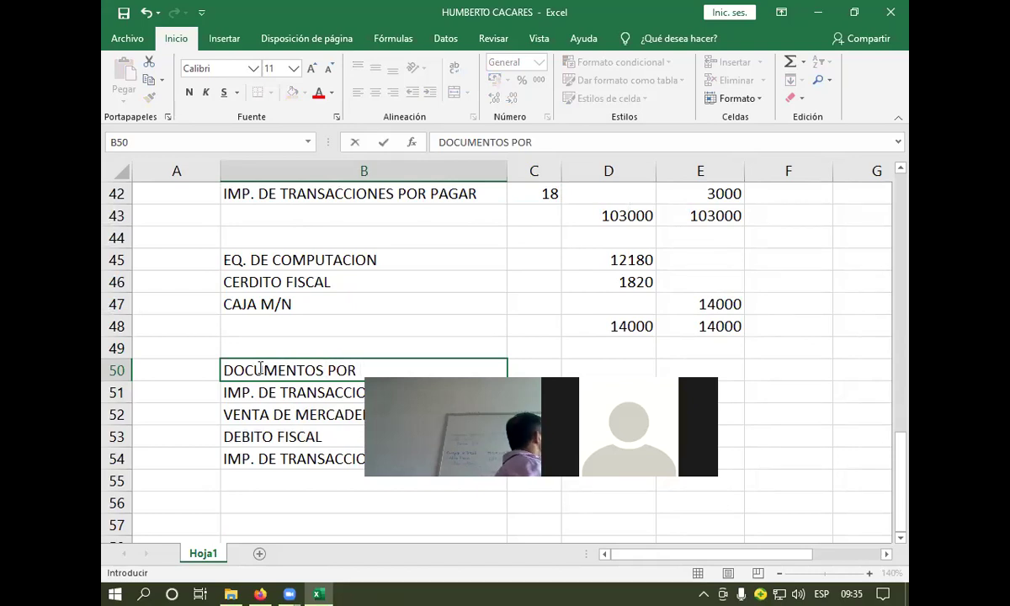
{"action": "type", "text": "COBRAR"}
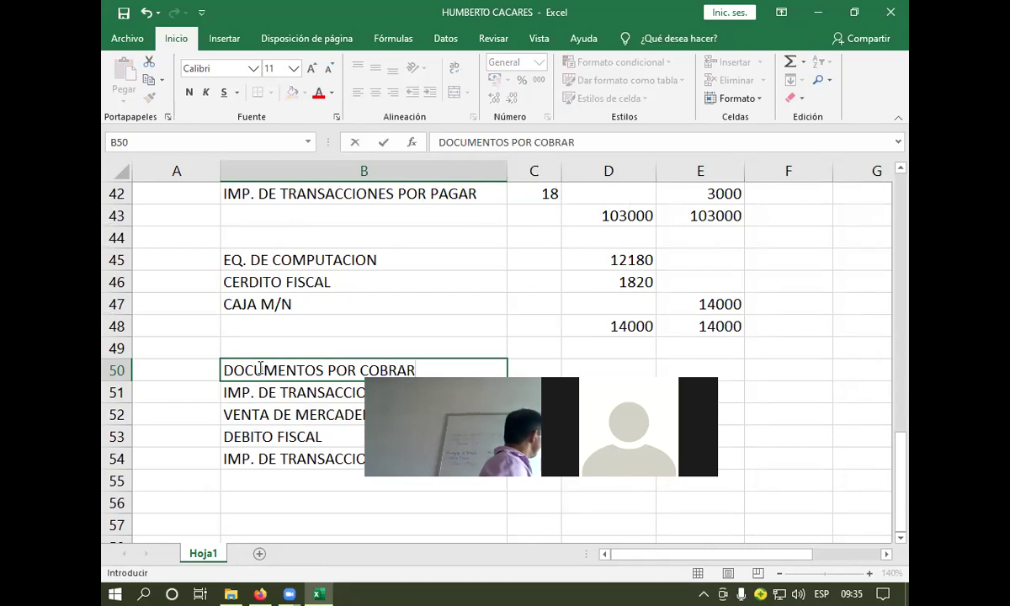
{"action": "left_click", "coordinate": [595, 368]}
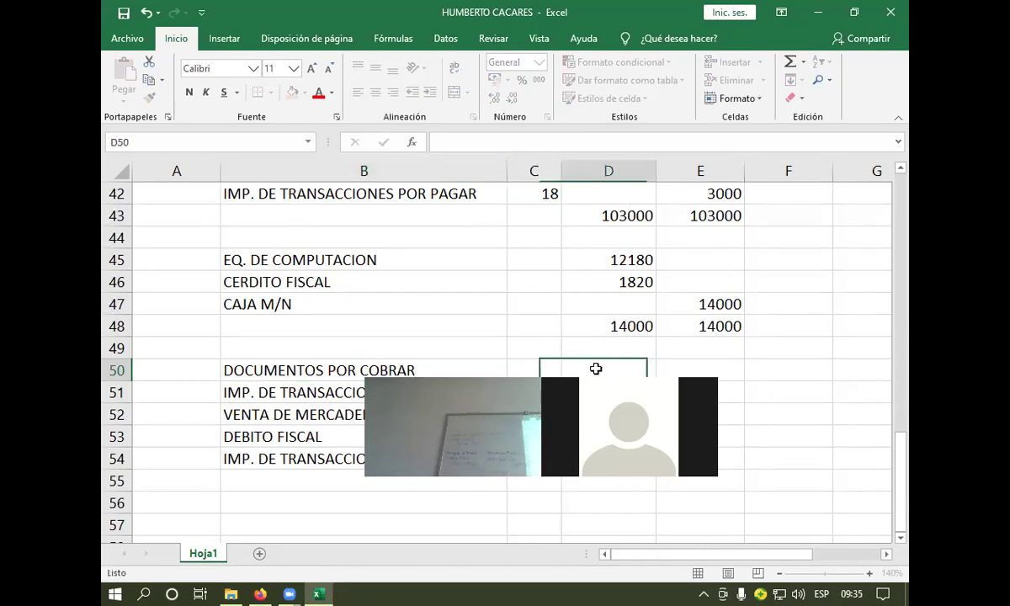
{"action": "scroll", "coordinate": [596, 368], "scroll_direction": "down", "scroll_amount": 1}
{"action": "left_click", "coordinate": [535, 303]}
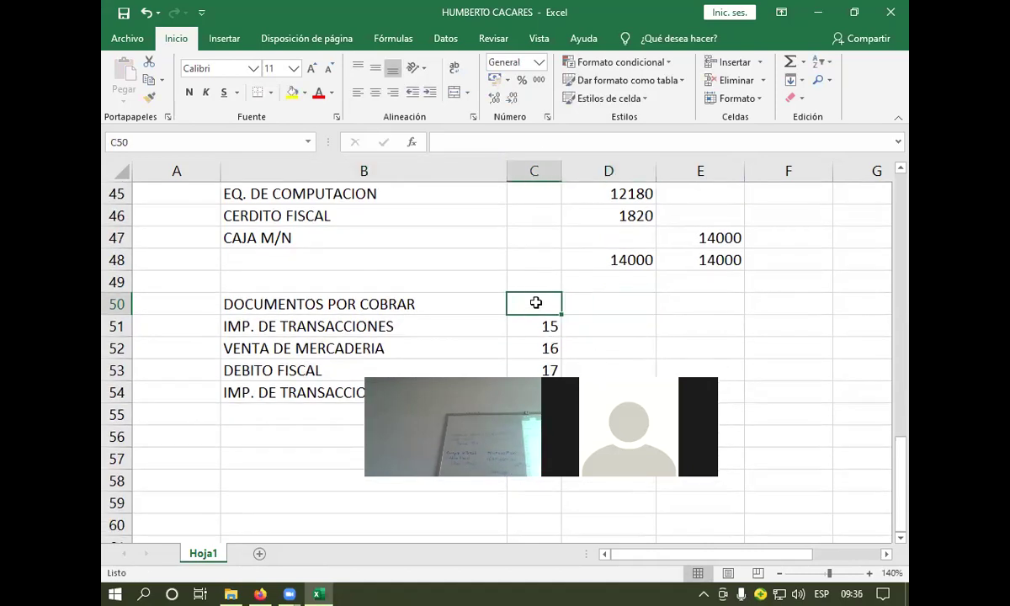
{"action": "type", "text": "19"}
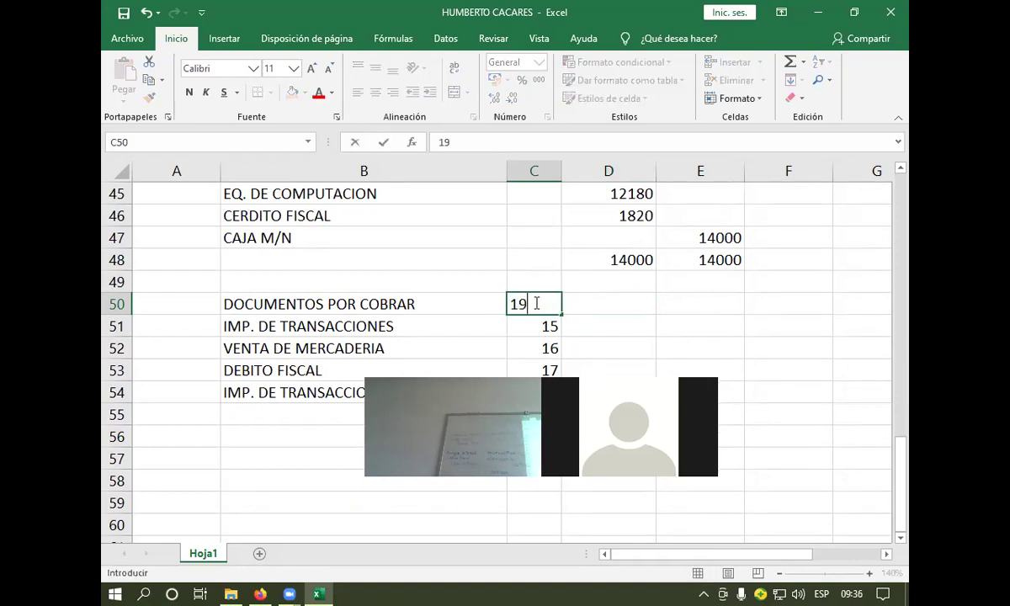
{"action": "left_click", "coordinate": [588, 310]}
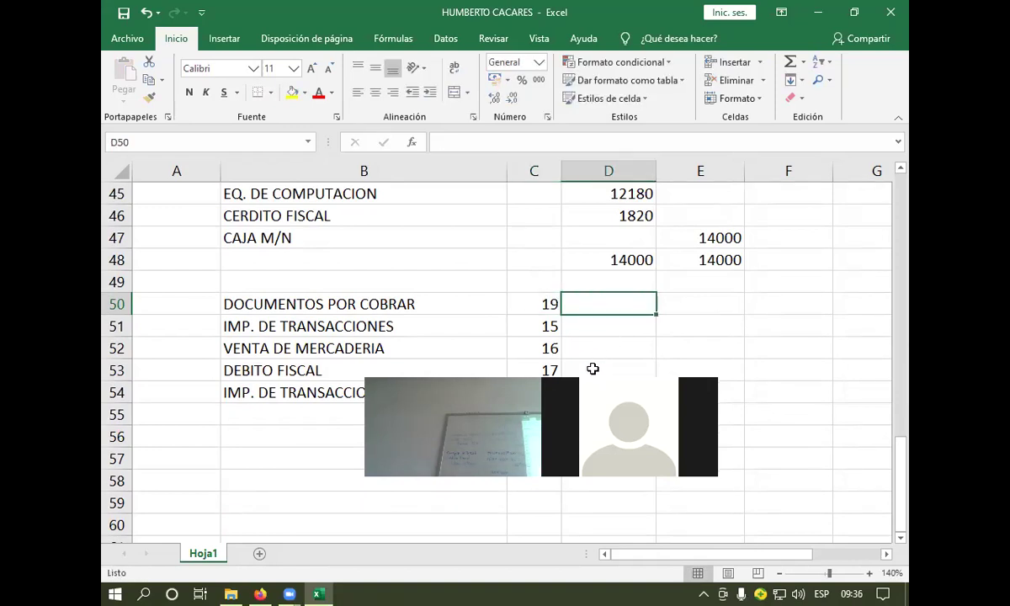
Step: Check the 15 de Agosto sale in Firefox, return to Excel and enter +(10*3800) as the DOCUMENTOS POR COBRAR debit in D50
{"action": "scroll", "coordinate": [580, 362], "scroll_direction": "down", "scroll_amount": 1}
{"action": "scroll", "coordinate": [572, 341], "scroll_direction": "up", "scroll_amount": 1}
{"action": "scroll", "coordinate": [572, 342], "scroll_direction": "down", "scroll_amount": 1}
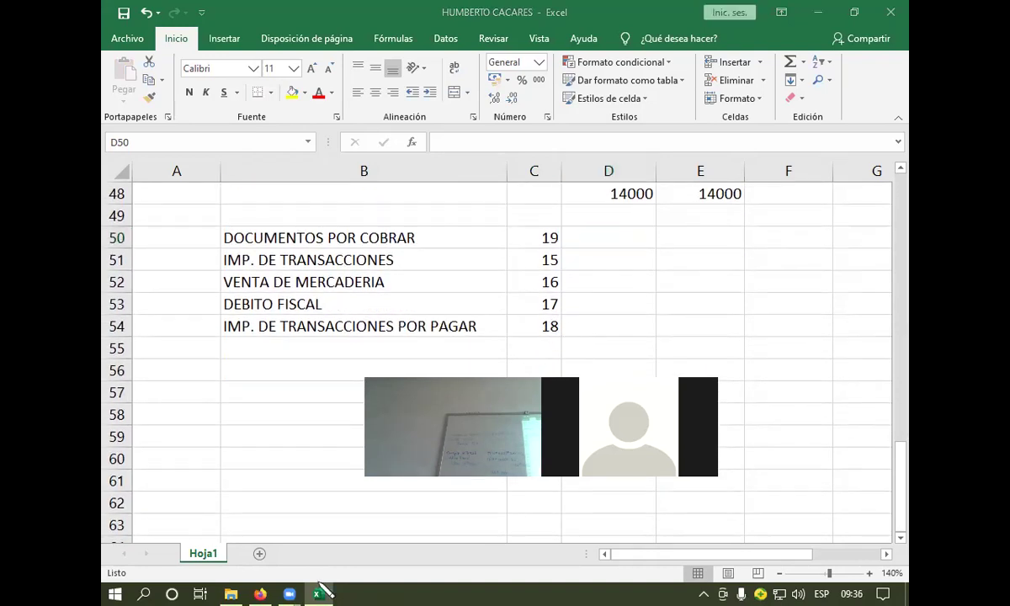
{"action": "left_click", "coordinate": [259, 594]}
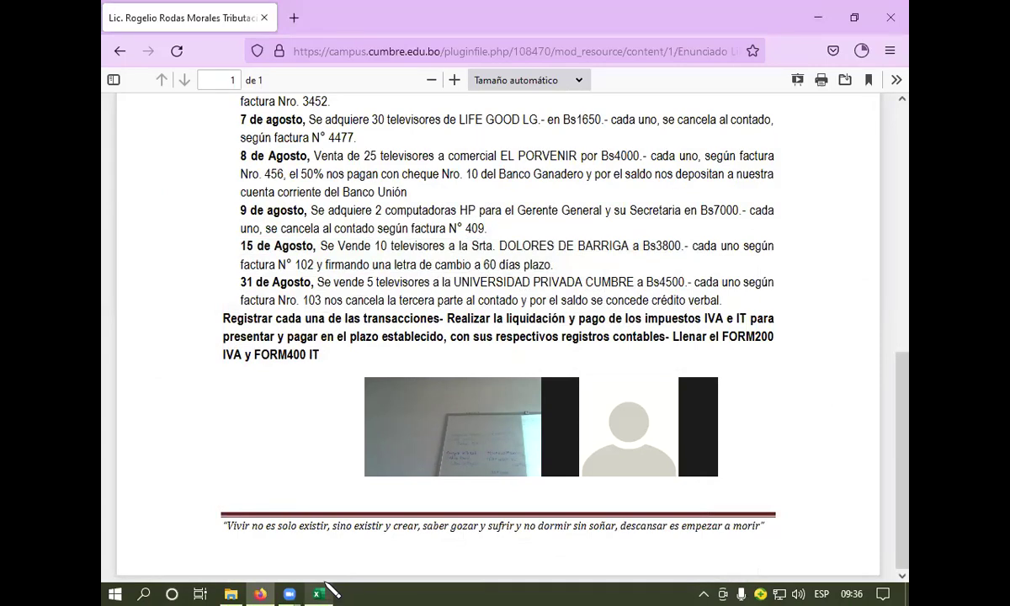
{"action": "left_click", "coordinate": [320, 593]}
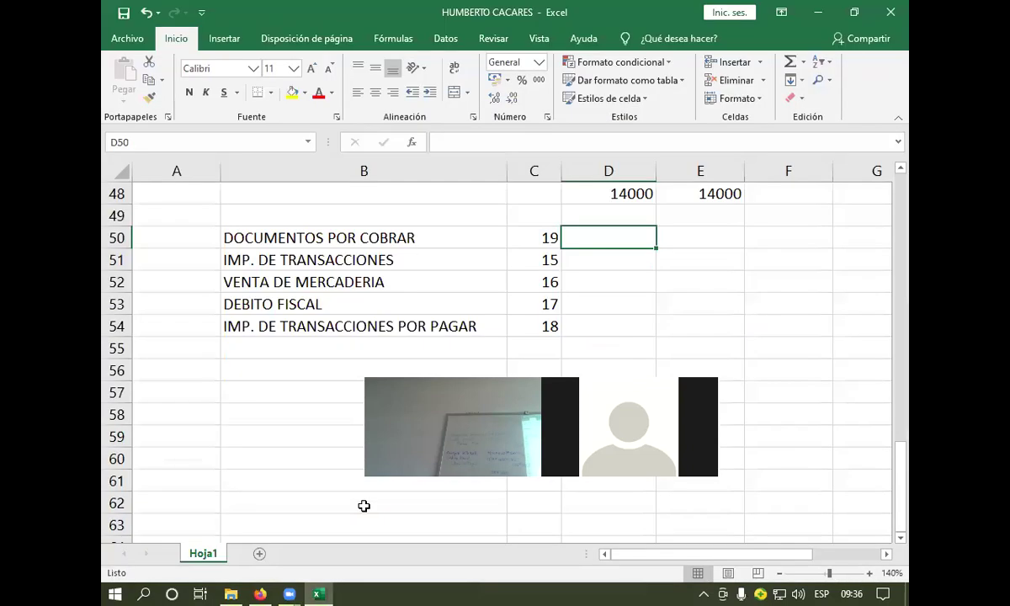
{"action": "type", "text": "+"}
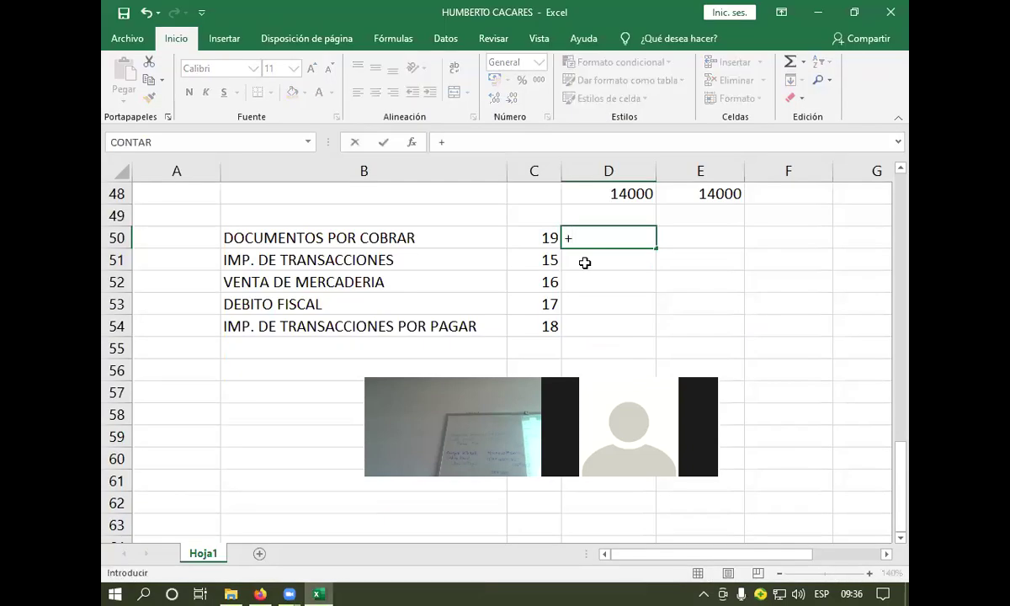
{"action": "type", "text": "(10*"}
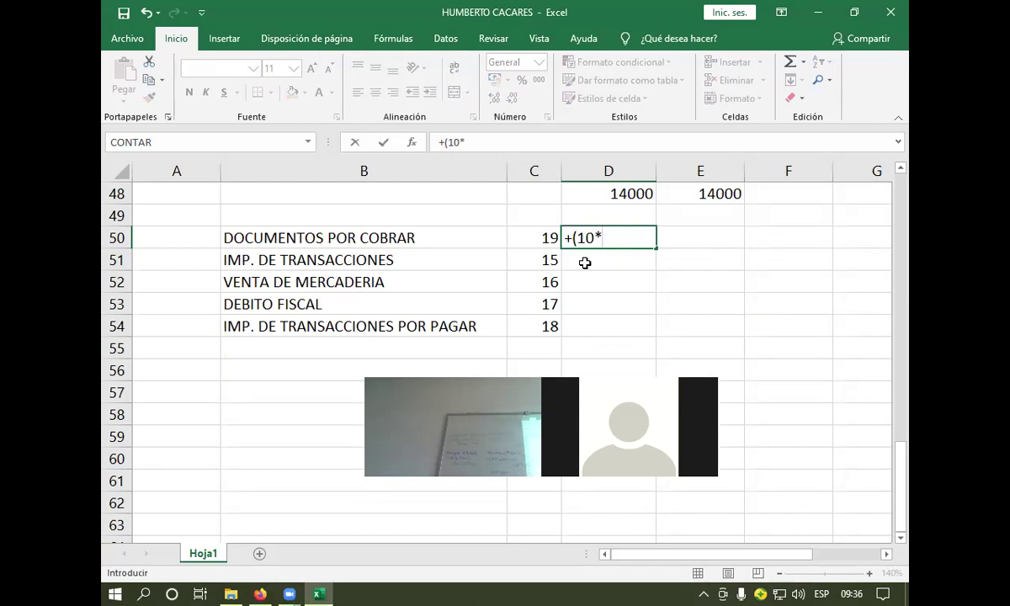
{"action": "type", "text": "3800)"}
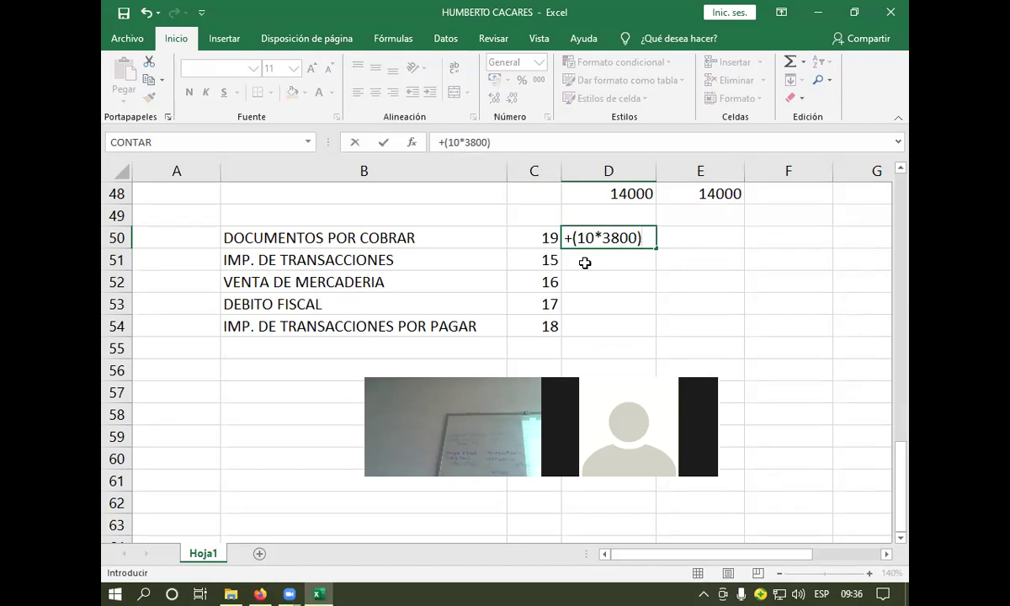
{"action": "key", "text": "Return"}
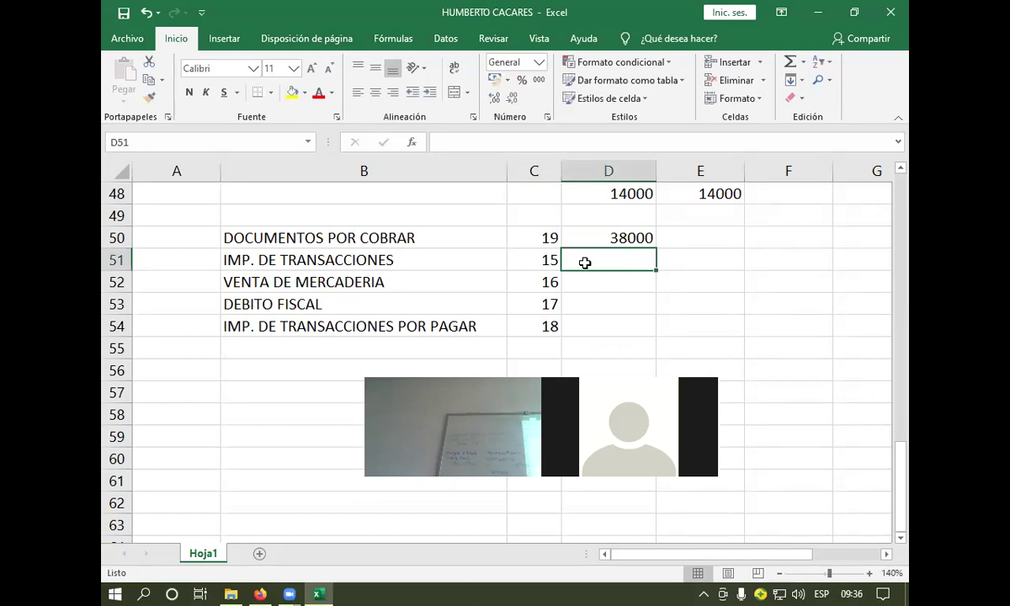
Step: Enter the formula +D50*3% as the IMP. DE TRANSACCIONES debit in D51
{"action": "type", "text": "+"}
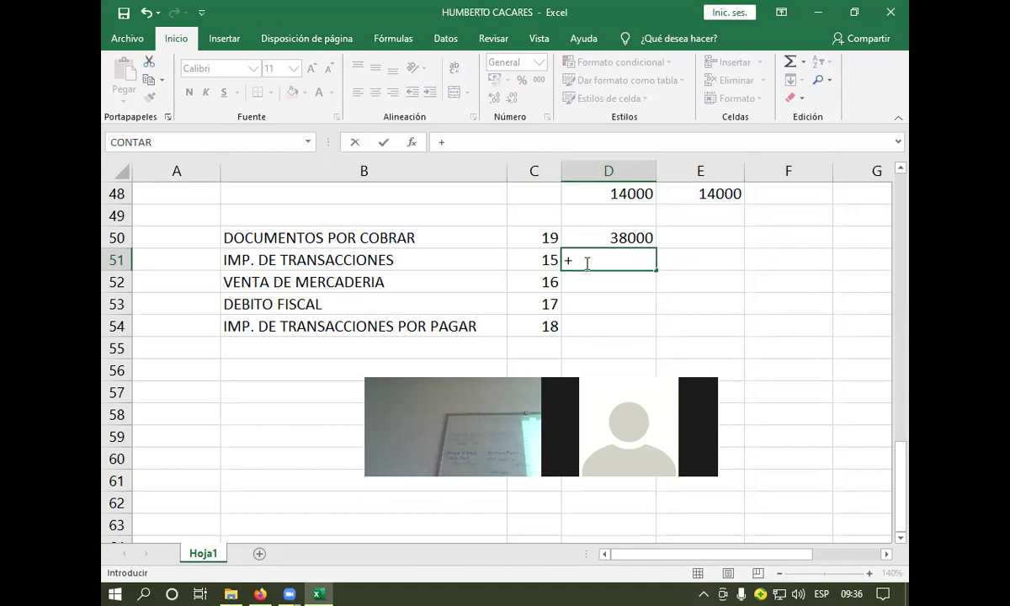
{"action": "left_click", "coordinate": [585, 241]}
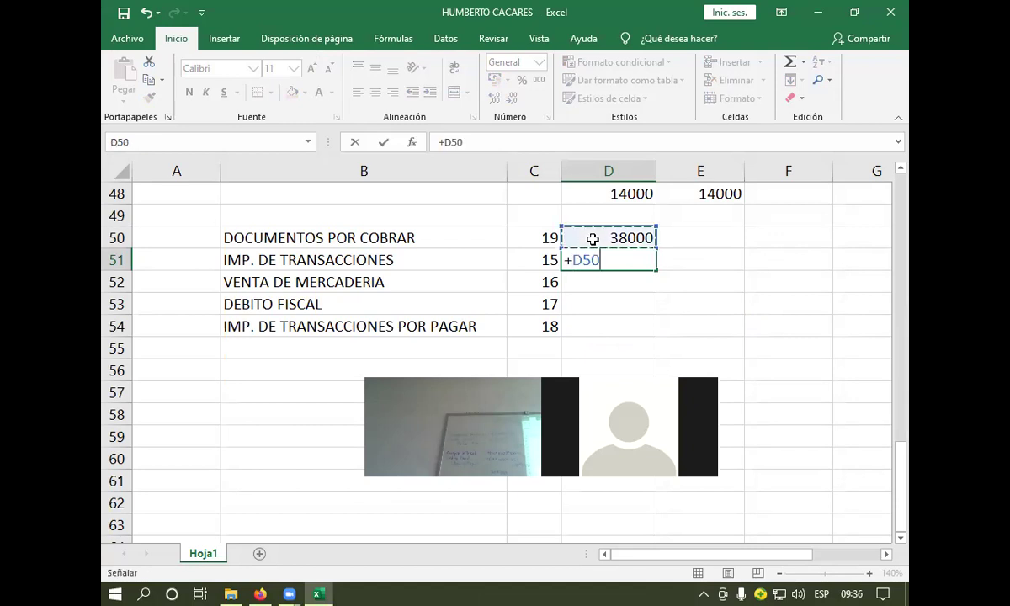
{"action": "type", "text": "*"}
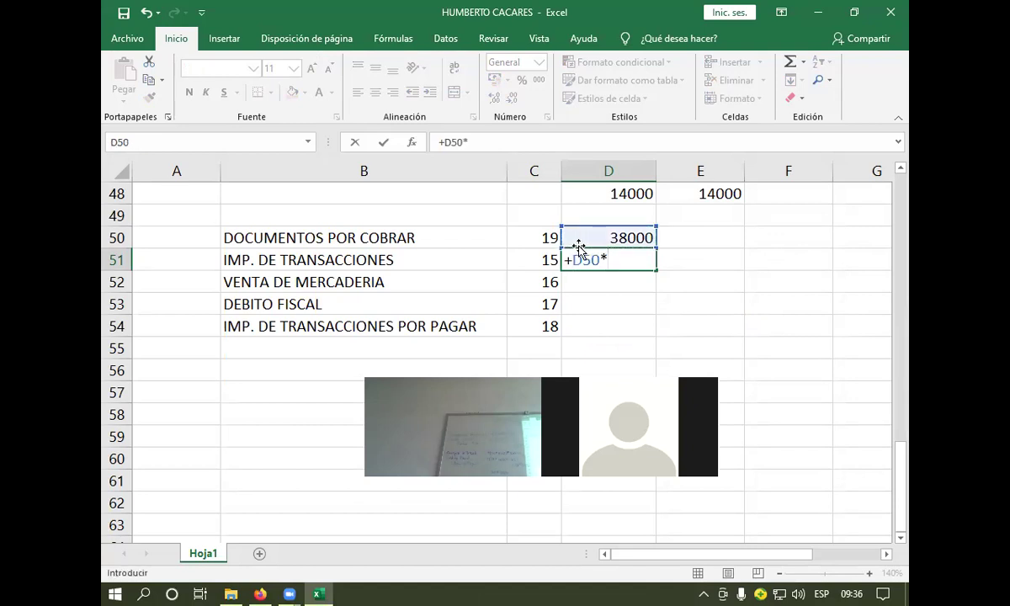
{"action": "type", "text": "3%"}
{"action": "key", "text": "Return"}
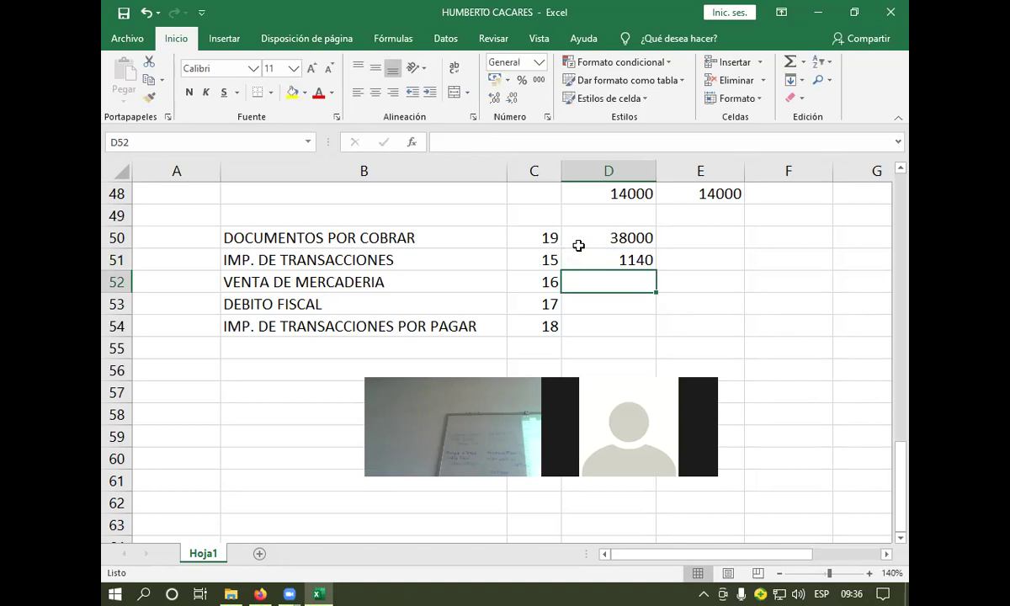
Step: Enter the formula +D50*87% as the VENTA DE MERCADERIA credit in E52
{"action": "key", "text": "Right"}
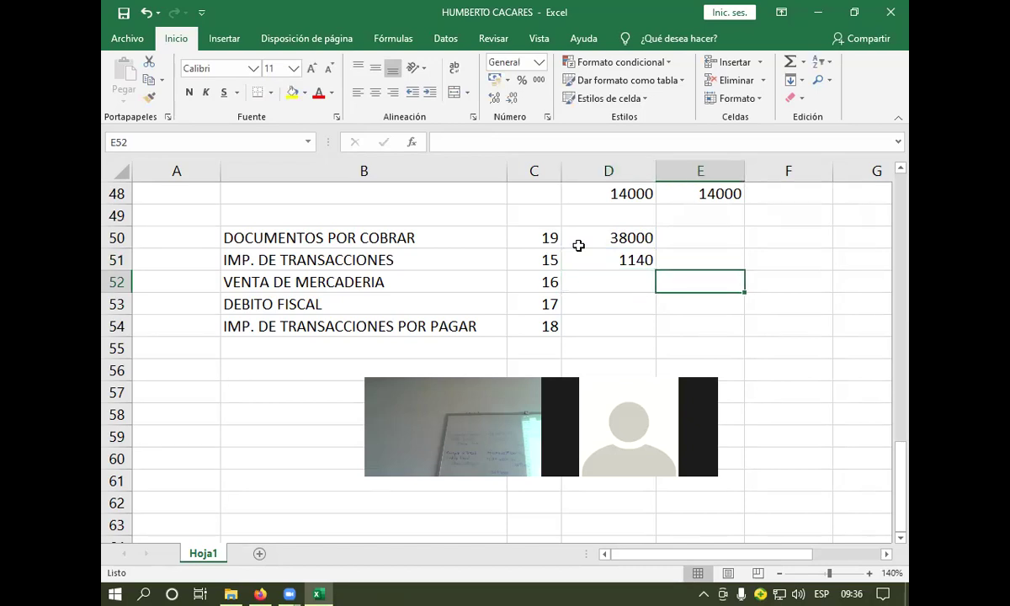
{"action": "type", "text": "+"}
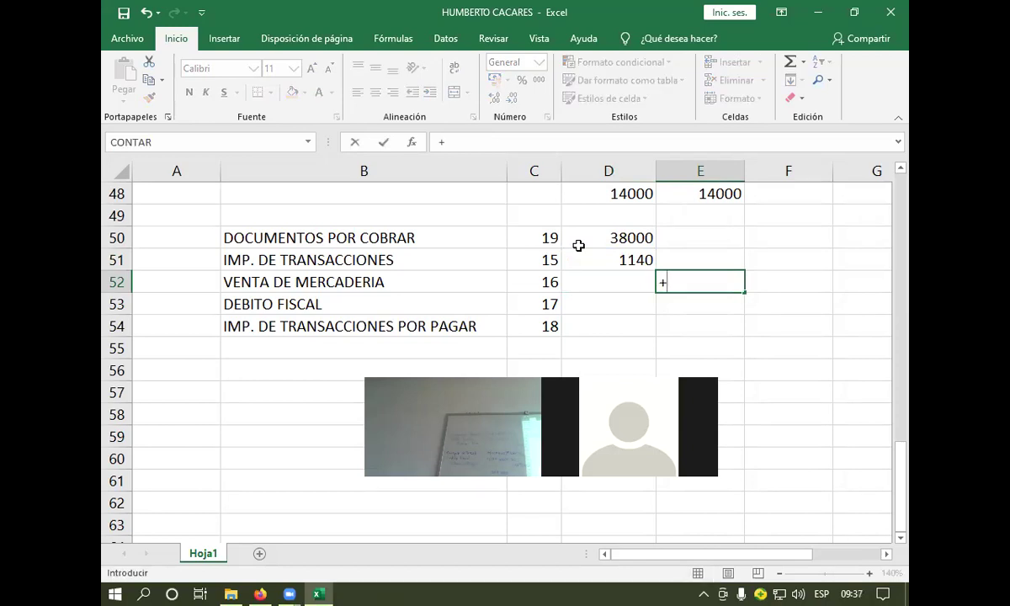
{"action": "left_click", "coordinate": [630, 239]}
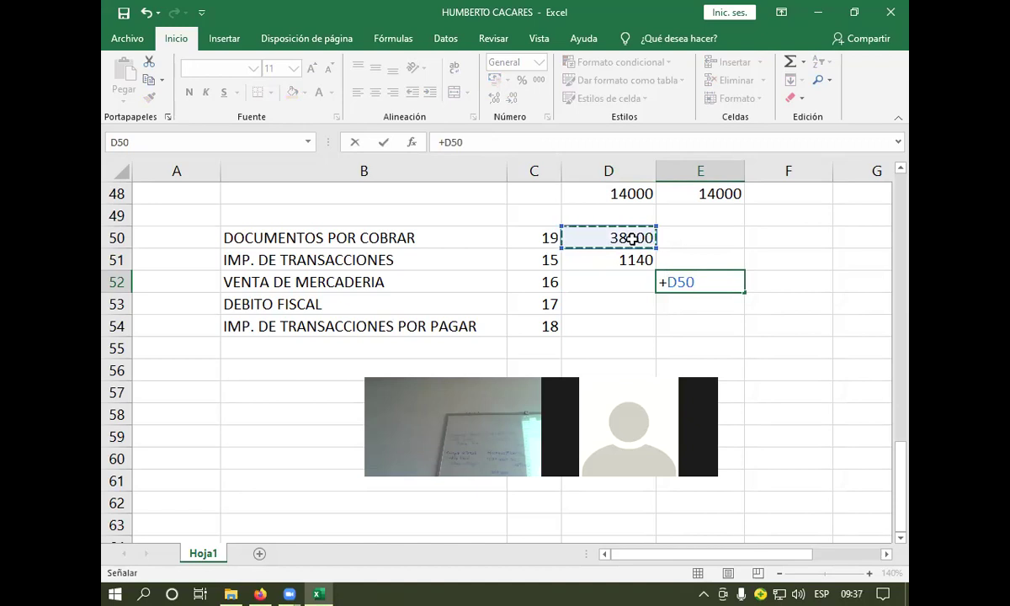
{"action": "type", "text": "*"}
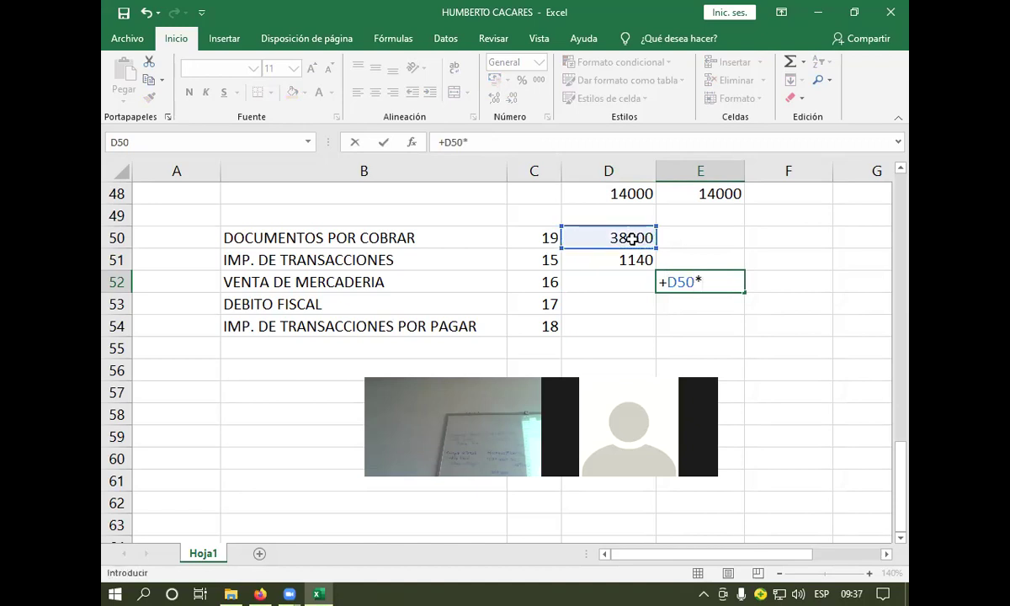
{"action": "type", "text": "87%"}
{"action": "key", "text": "Return"}
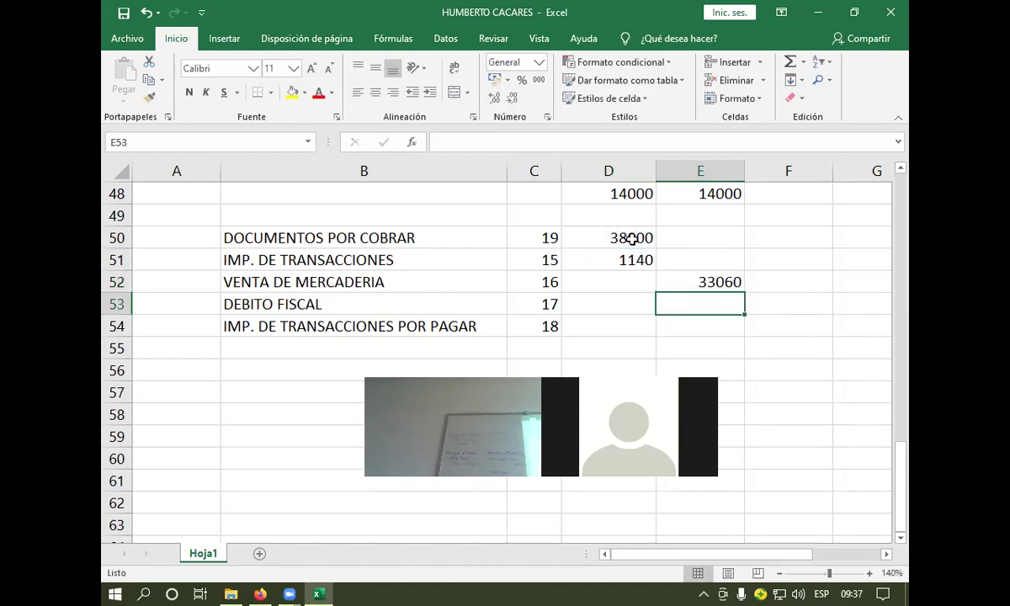
Step: Enter the formula +D50*13% as the DEBITO FISCAL credit in E53
{"action": "type", "text": "+"}
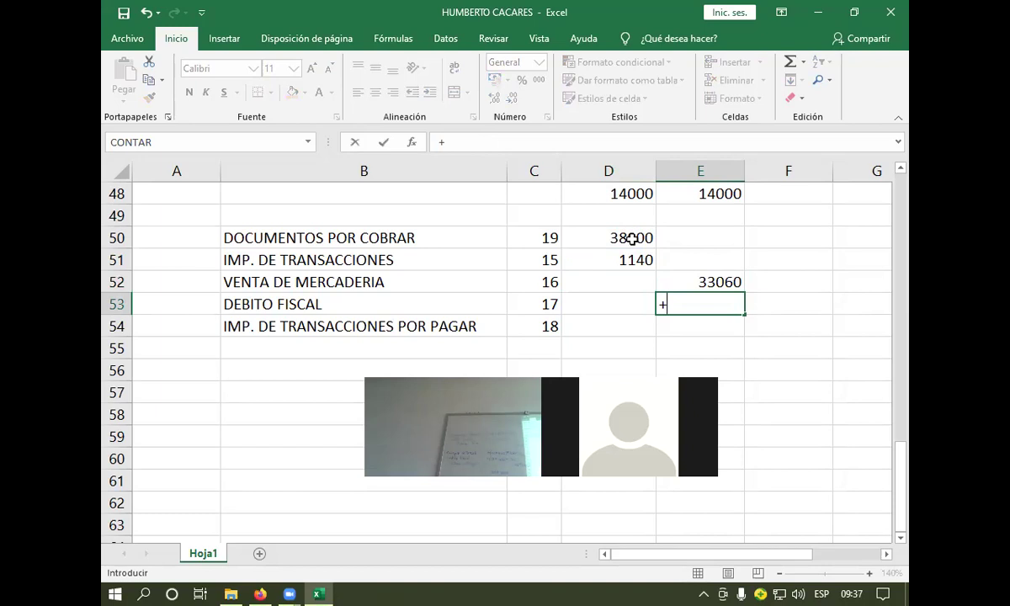
{"action": "left_click", "coordinate": [617, 239]}
{"action": "type", "text": "*13"}
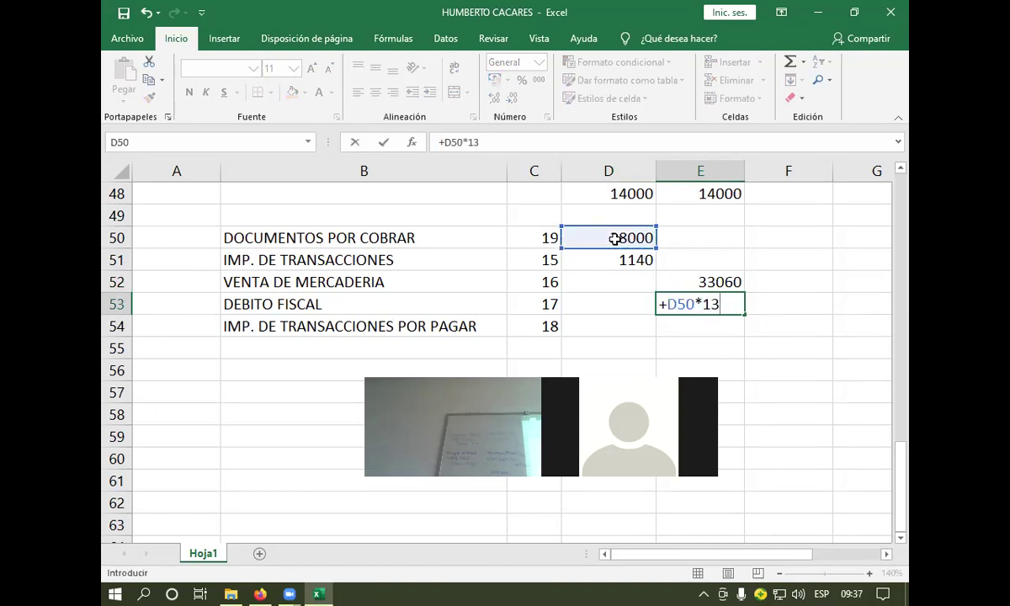
{"action": "type", "text": "%"}
{"action": "key", "text": "Return"}
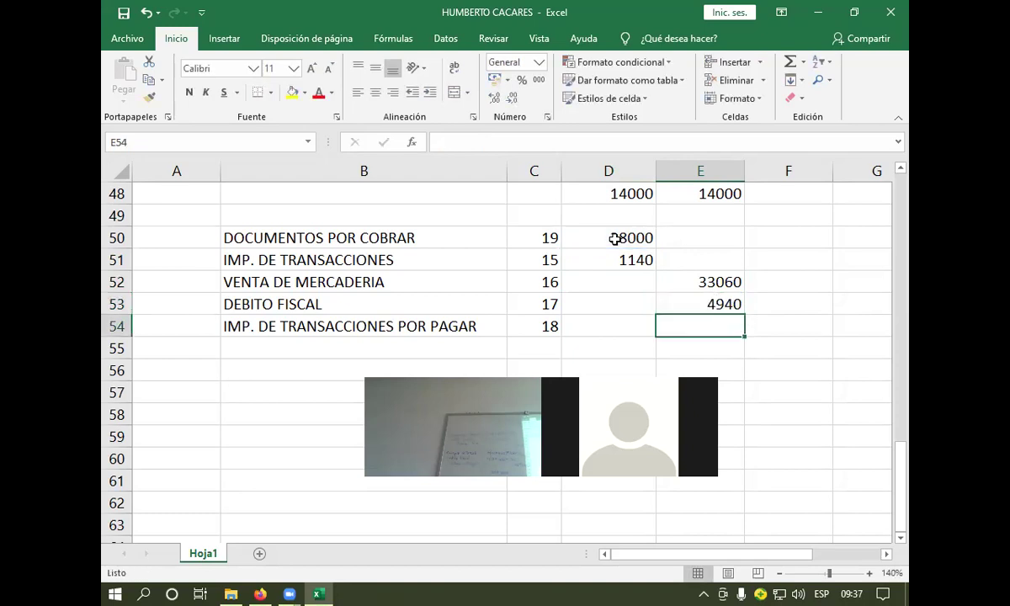
Step: Enter the formula +D50*3% as the IMP. DE TRANSACCIONES POR PAGAR credit in E54
{"action": "type", "text": "+"}
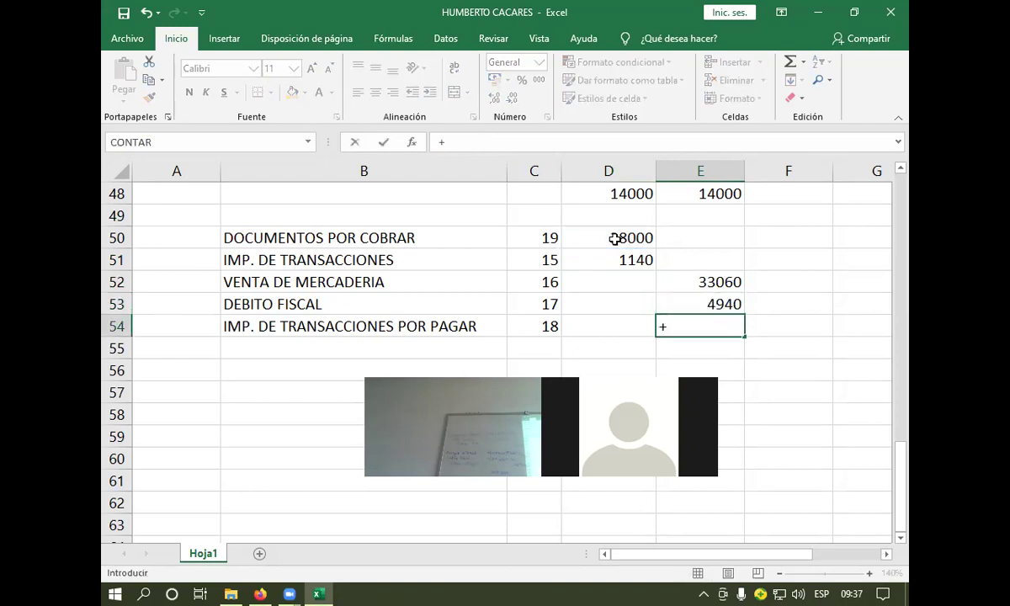
{"action": "left_click", "coordinate": [615, 239]}
{"action": "type", "text": "*"}
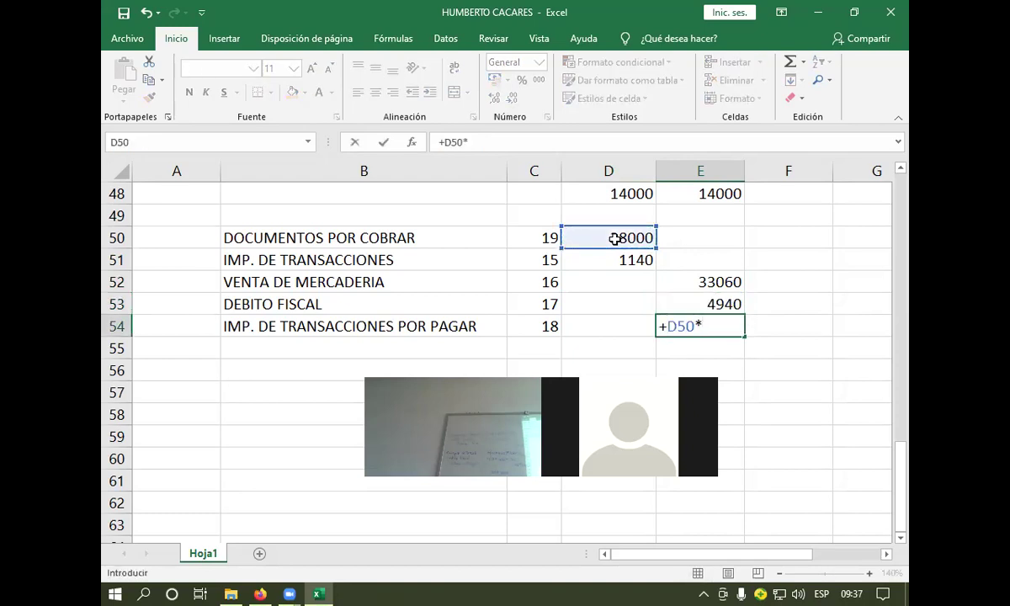
{"action": "type", "text": "3%"}
{"action": "key", "text": "Return"}
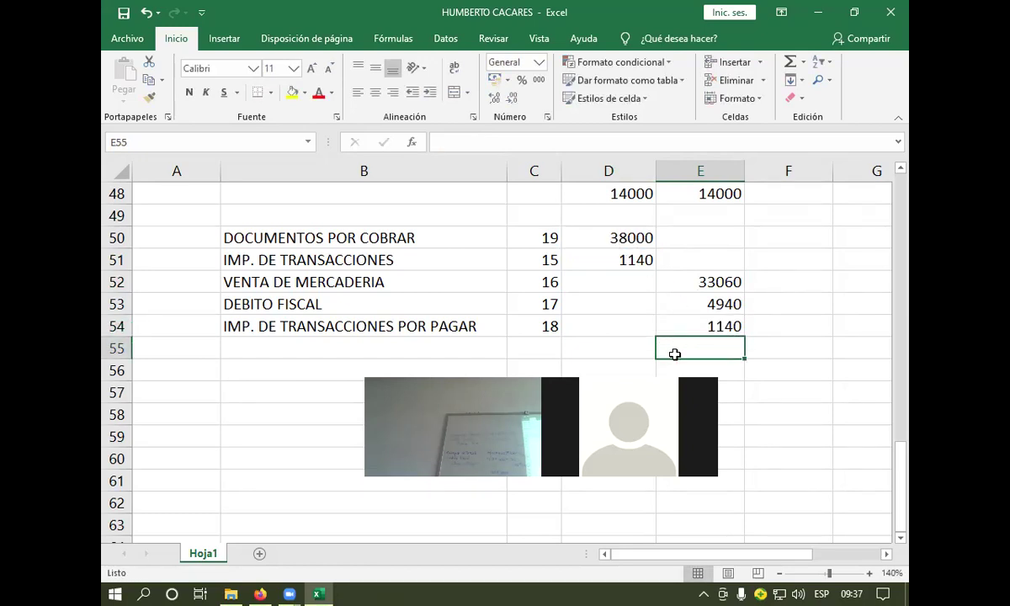
Step: Total the debits with =SUMA(D50:D54) in D55 and fill the formula across to E55 for the credits
{"action": "left_click", "coordinate": [640, 340]}
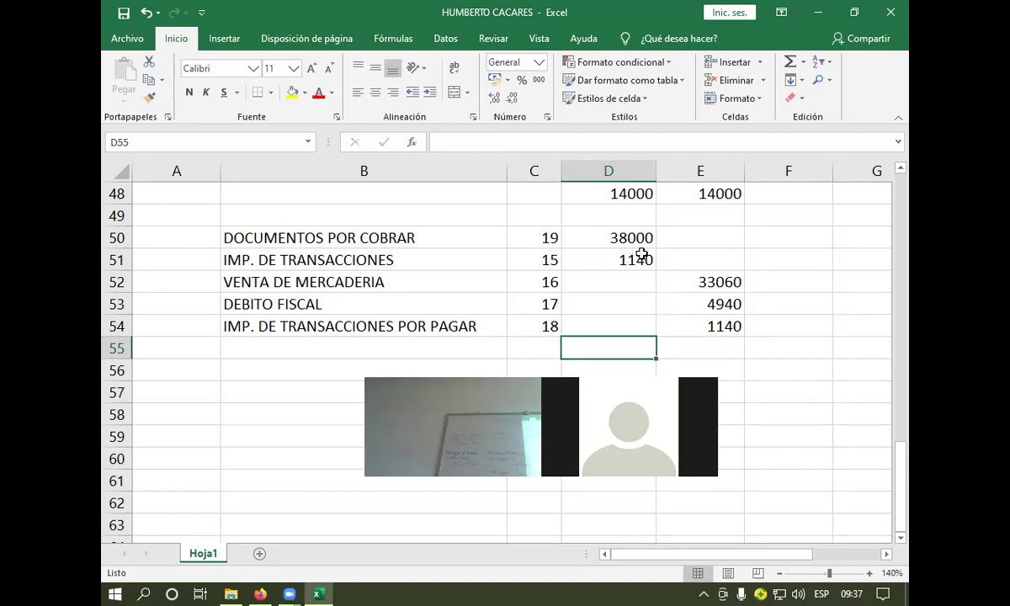
{"action": "left_click", "coordinate": [790, 62]}
{"action": "key", "text": "Return"}
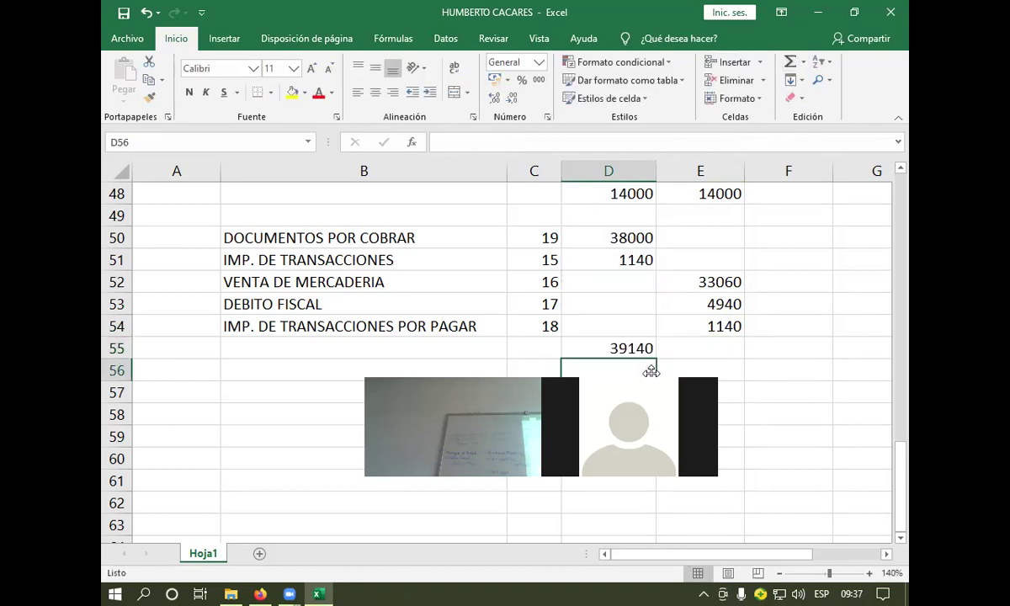
{"action": "left_click", "coordinate": [643, 350]}
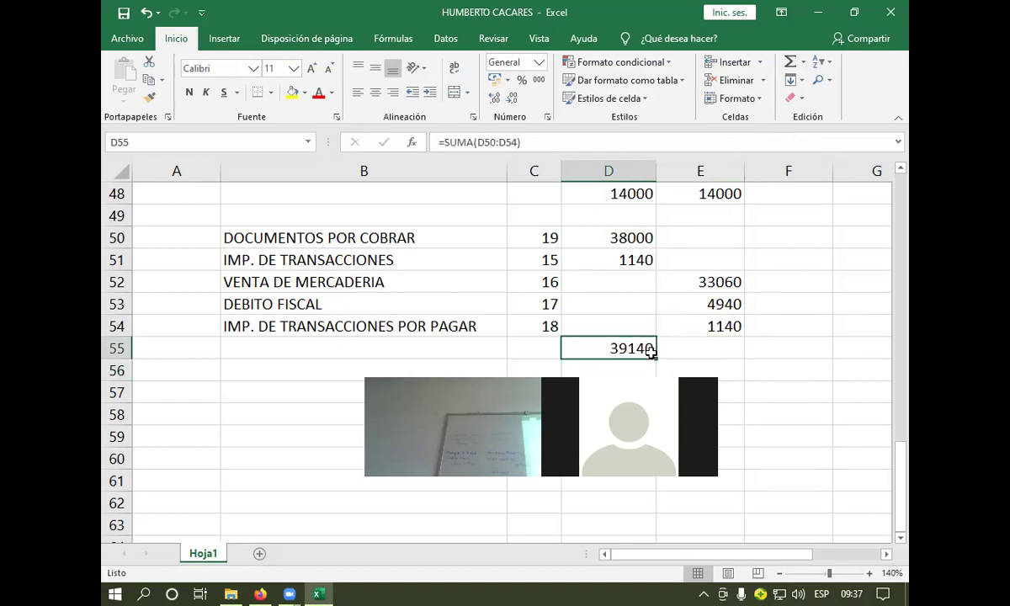
{"action": "left_click_drag", "start_coordinate": [654, 359], "coordinate": [721, 361]}
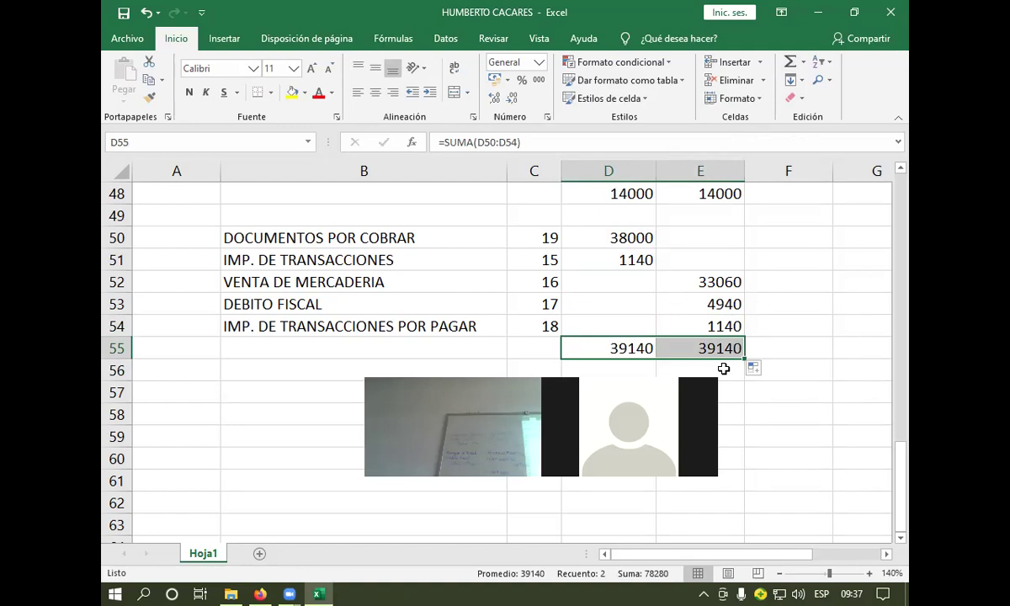
Step: Select B57 below the finished entry, read the 31 de Agosto sale in the Firefox exercise statement and return to Excel
{"action": "scroll", "coordinate": [650, 330], "scroll_direction": "down", "scroll_amount": 1}
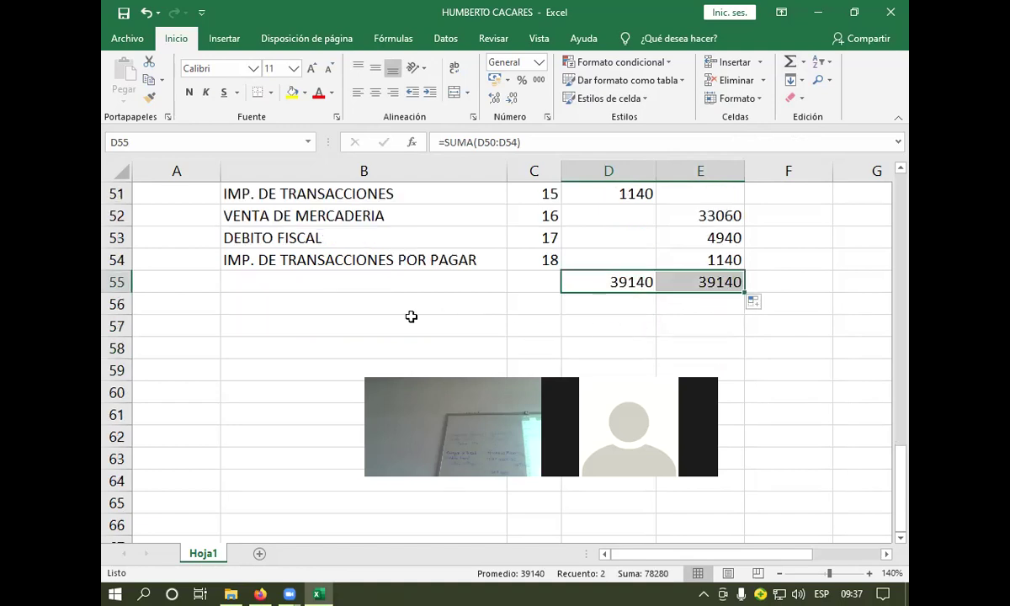
{"action": "scroll", "coordinate": [376, 317], "scroll_direction": "up", "scroll_amount": 1}
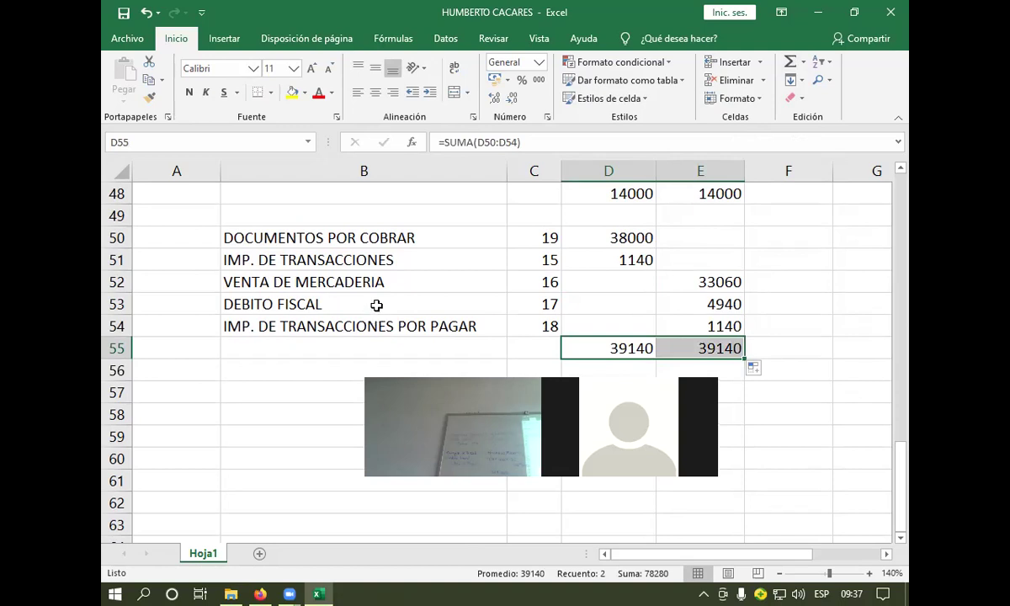
{"action": "scroll", "coordinate": [376, 305], "scroll_direction": "down", "scroll_amount": 1}
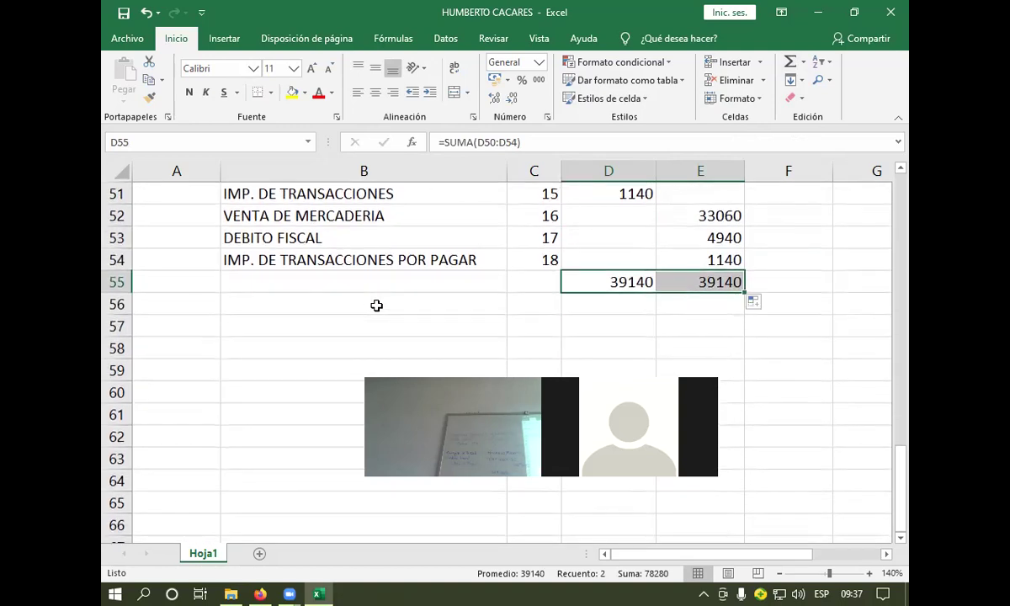
{"action": "left_click", "coordinate": [264, 323]}
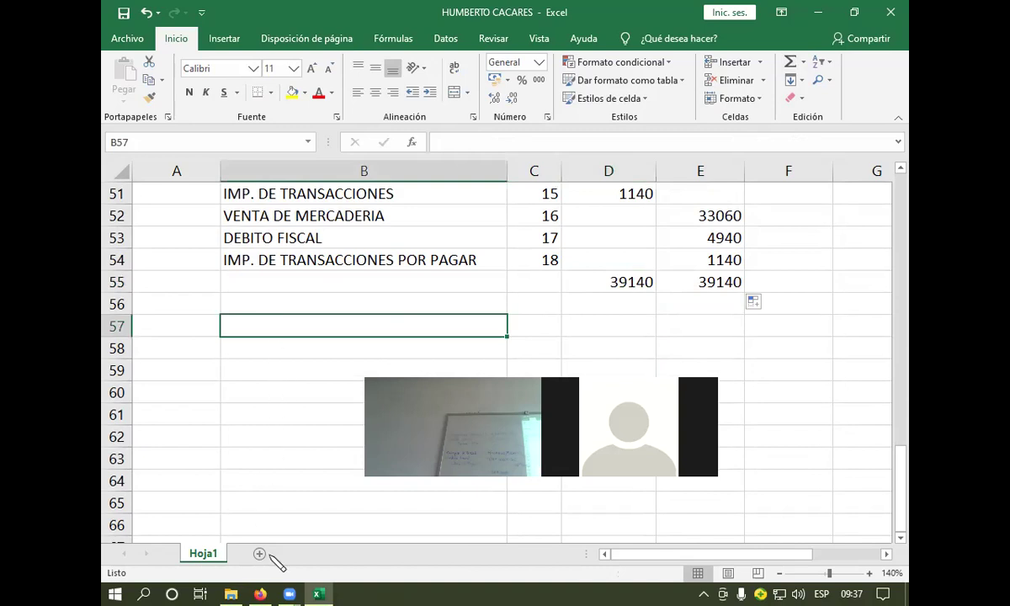
{"action": "mouse_move", "coordinate": [328, 592]}
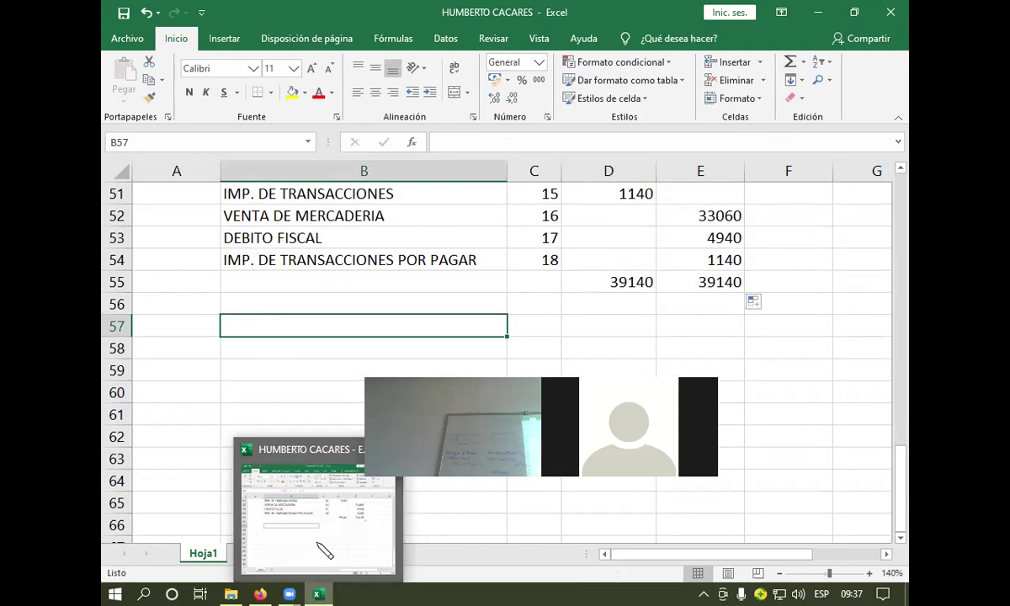
{"action": "scroll", "coordinate": [333, 408], "scroll_direction": "up", "scroll_amount": 1}
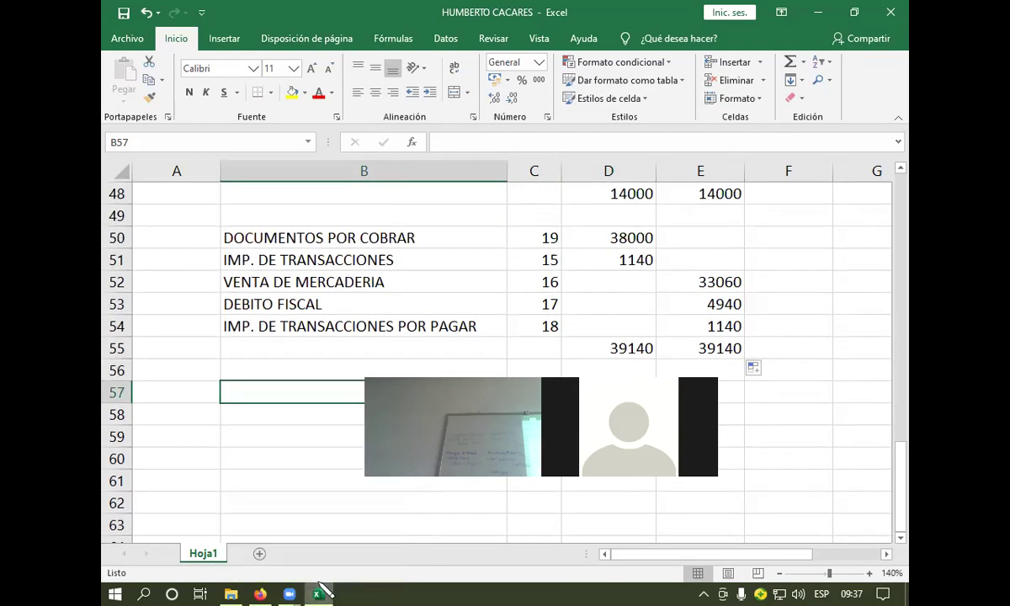
{"action": "left_click", "coordinate": [322, 591]}
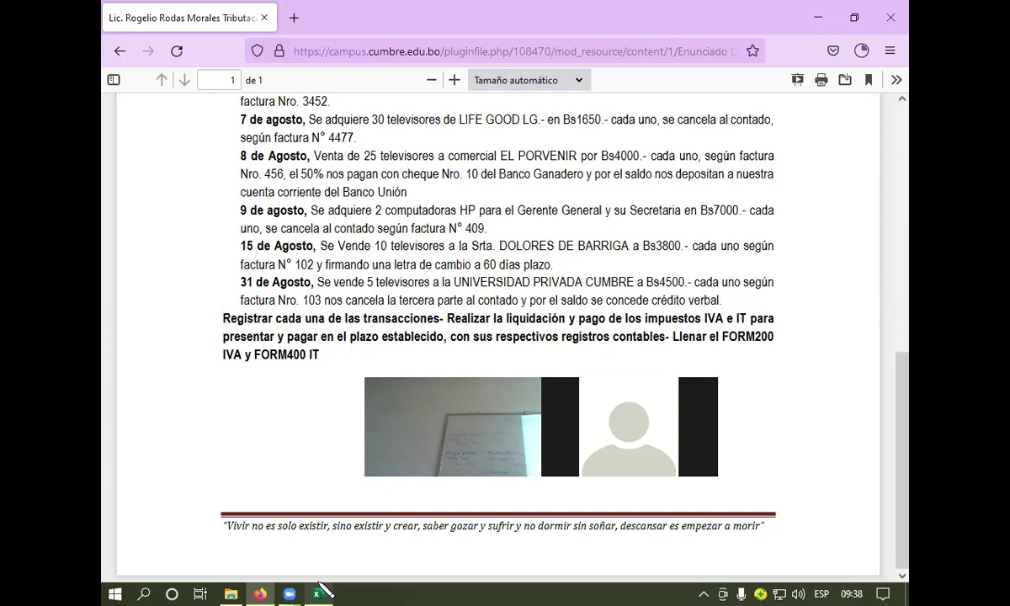
{"action": "left_click", "coordinate": [323, 593]}
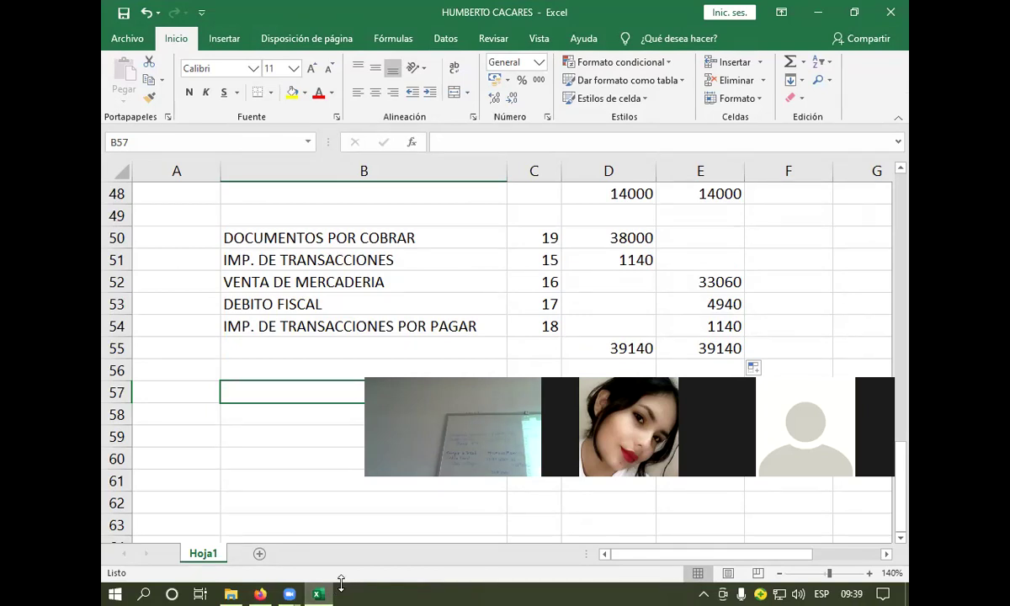
{"action": "left_click", "coordinate": [340, 582]}
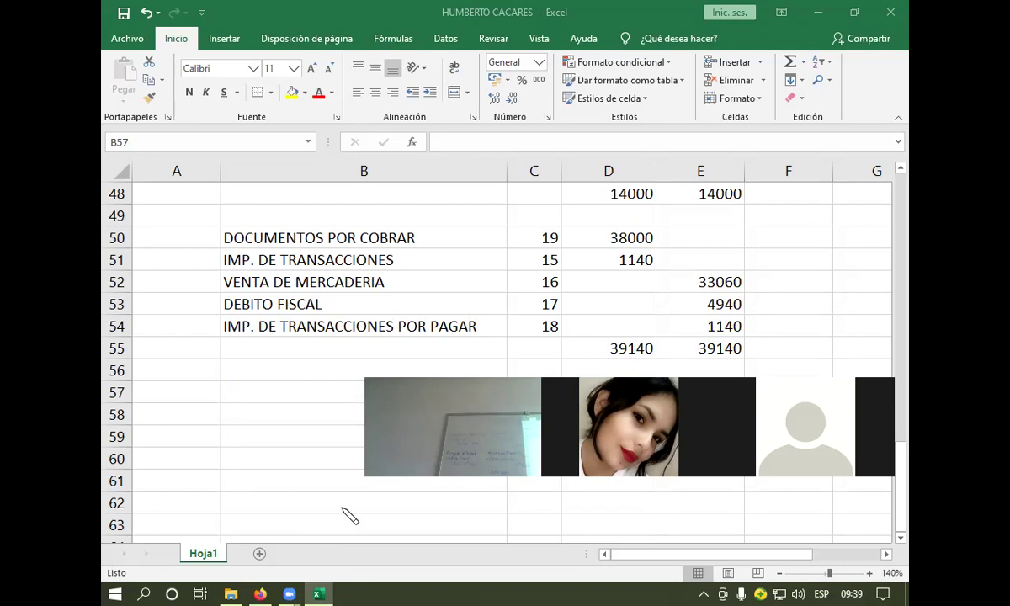
{"action": "key", "text": "alt+Tab"}
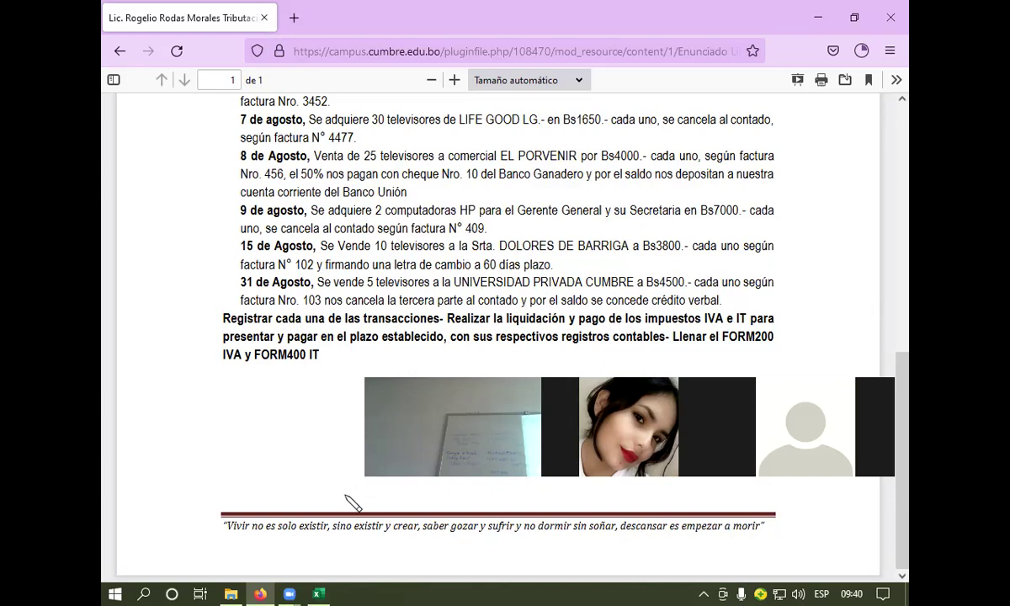
{"action": "left_click", "coordinate": [317, 593]}
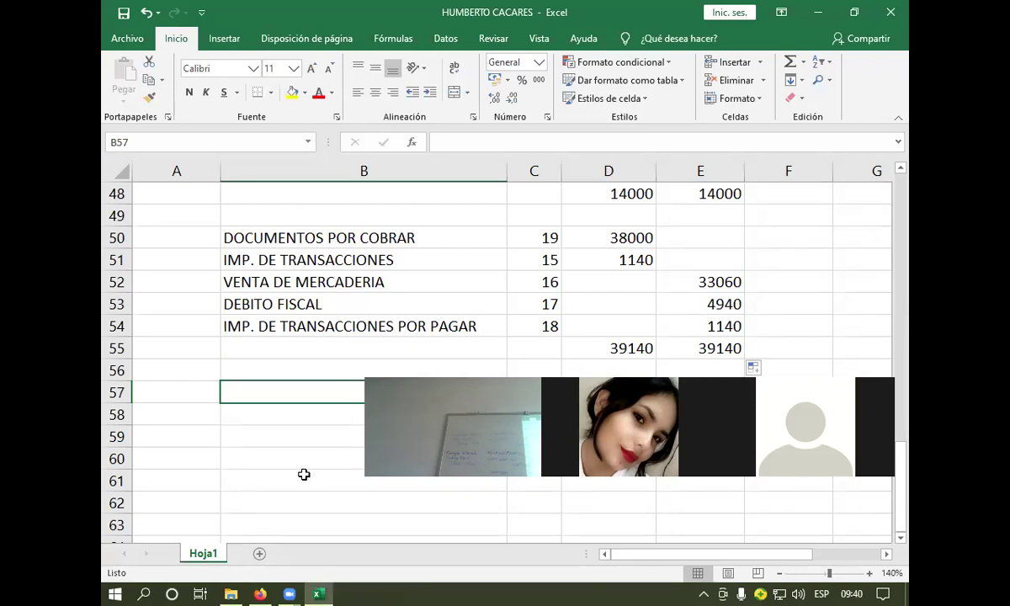
Step: Review the accounts, codes and amounts of the journal entries in rows 42 to 55 and switch back to the Firefox exercise statement
{"action": "scroll", "coordinate": [301, 413], "scroll_direction": "down", "scroll_amount": 1}
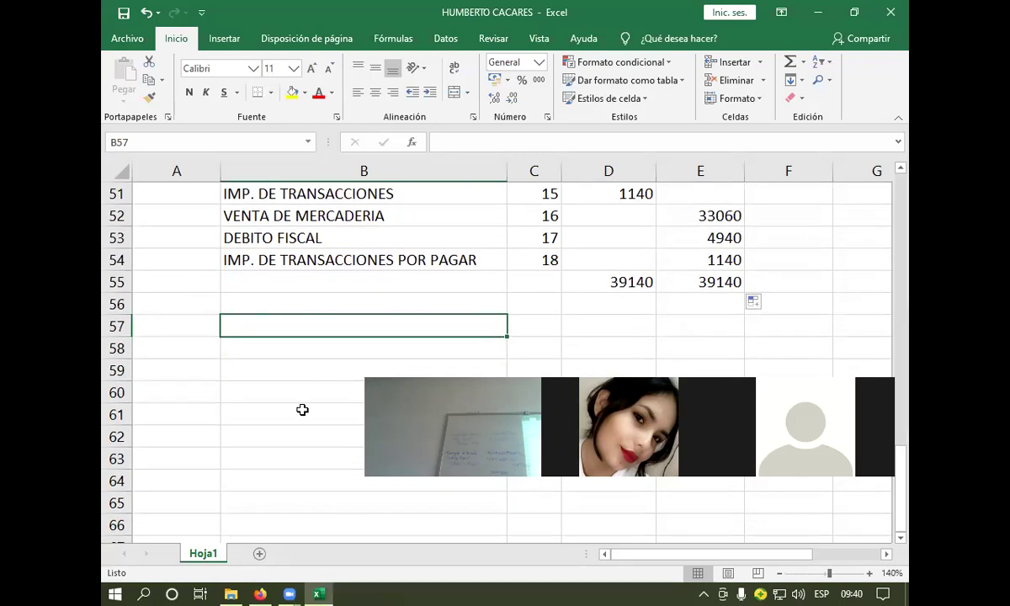
{"action": "scroll", "coordinate": [302, 409], "scroll_direction": "up", "scroll_amount": 1}
{"action": "scroll", "coordinate": [302, 409], "scroll_direction": "up", "scroll_amount": 1}
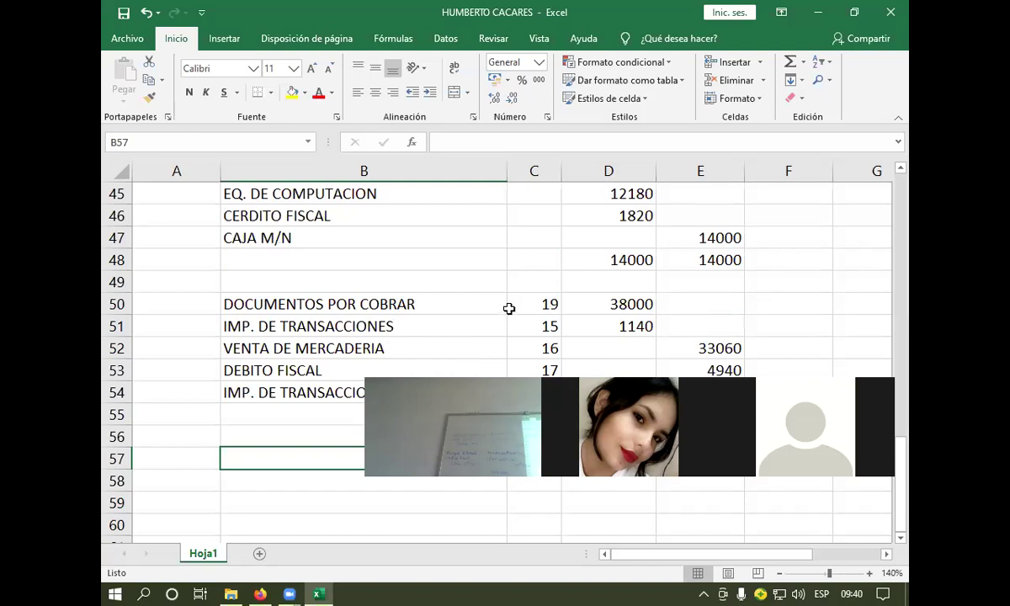
{"action": "left_click", "coordinate": [538, 366]}
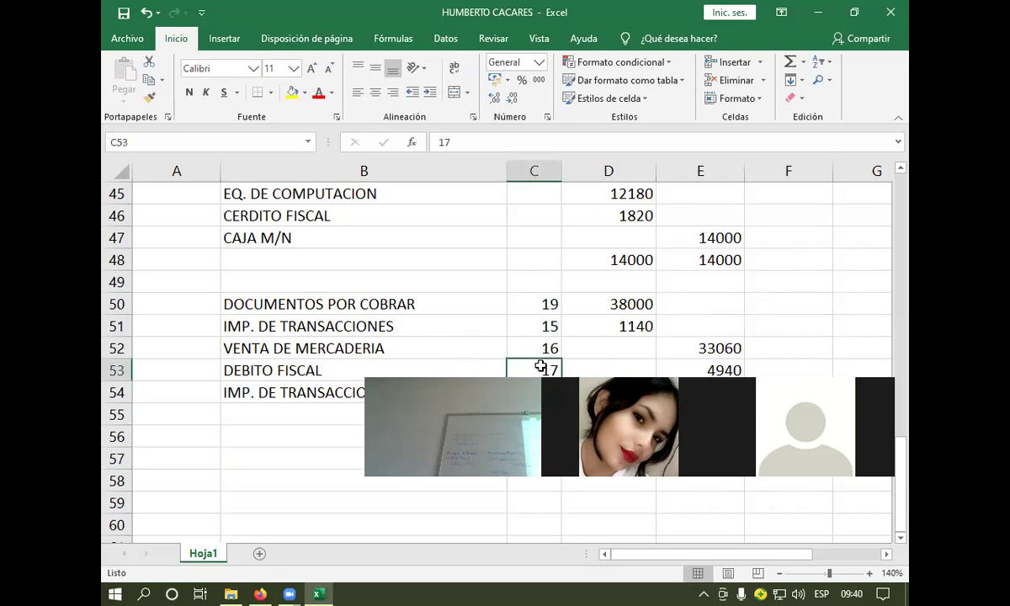
{"action": "scroll", "coordinate": [495, 347], "scroll_direction": "down", "scroll_amount": 1}
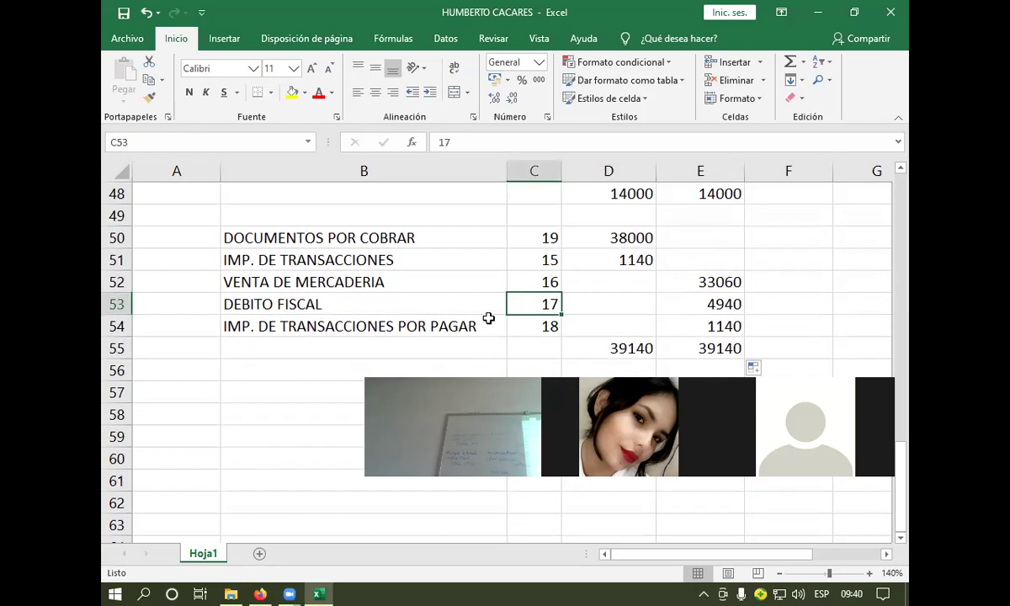
{"action": "left_click", "coordinate": [488, 306]}
{"action": "scroll", "coordinate": [488, 308], "scroll_direction": "up", "scroll_amount": 2}
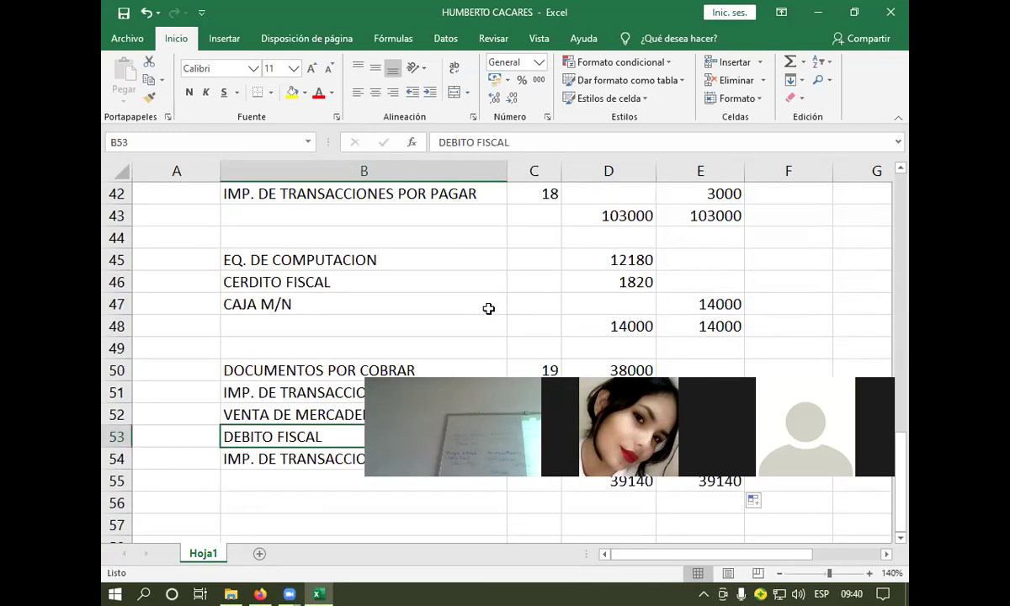
{"action": "scroll", "coordinate": [488, 310], "scroll_direction": "down", "scroll_amount": 1}
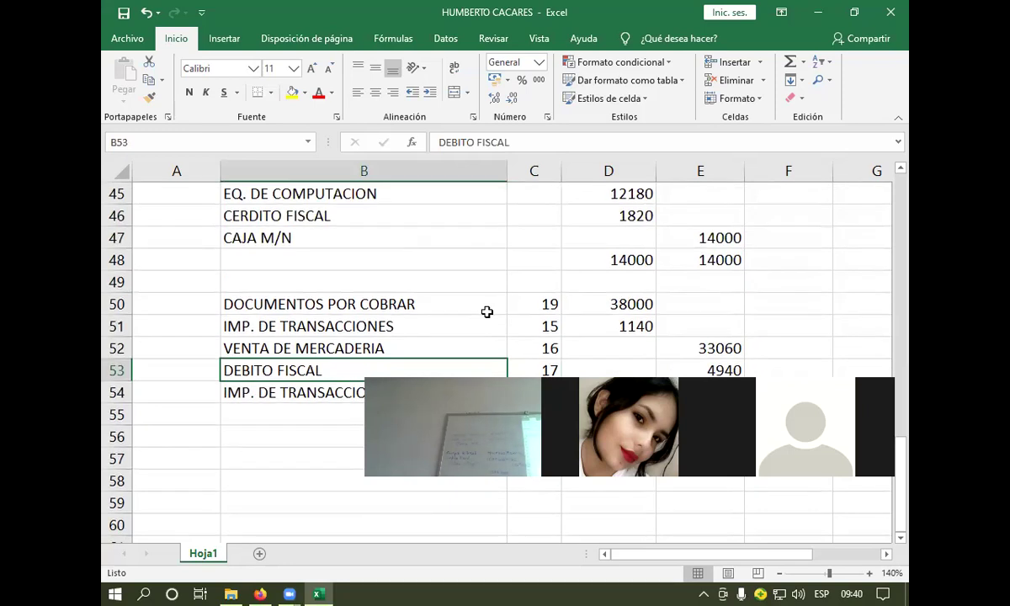
{"action": "scroll", "coordinate": [486, 312], "scroll_direction": "up", "scroll_amount": 1}
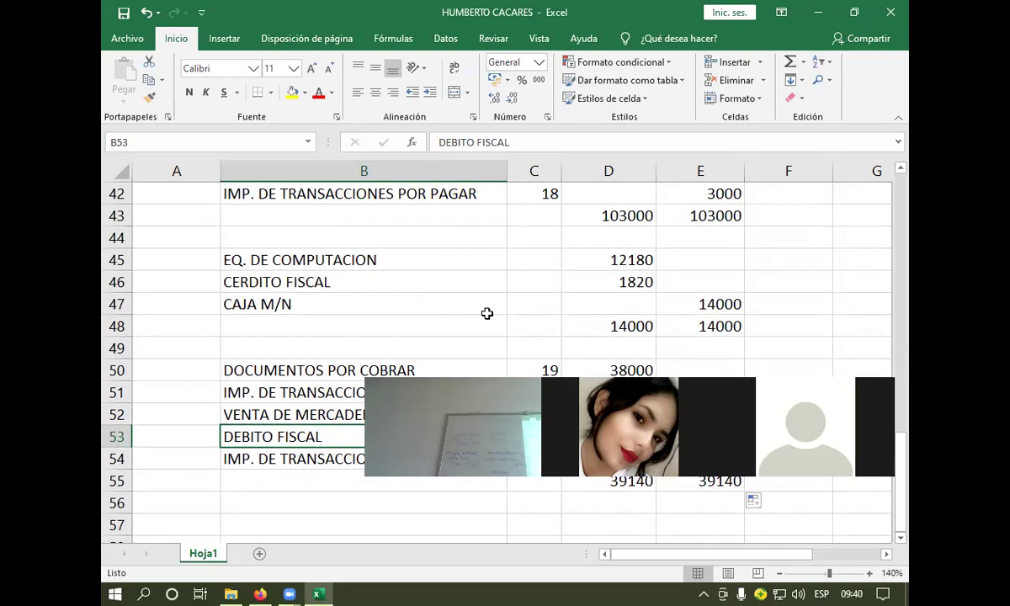
{"action": "scroll", "coordinate": [486, 313], "scroll_direction": "down", "scroll_amount": 1}
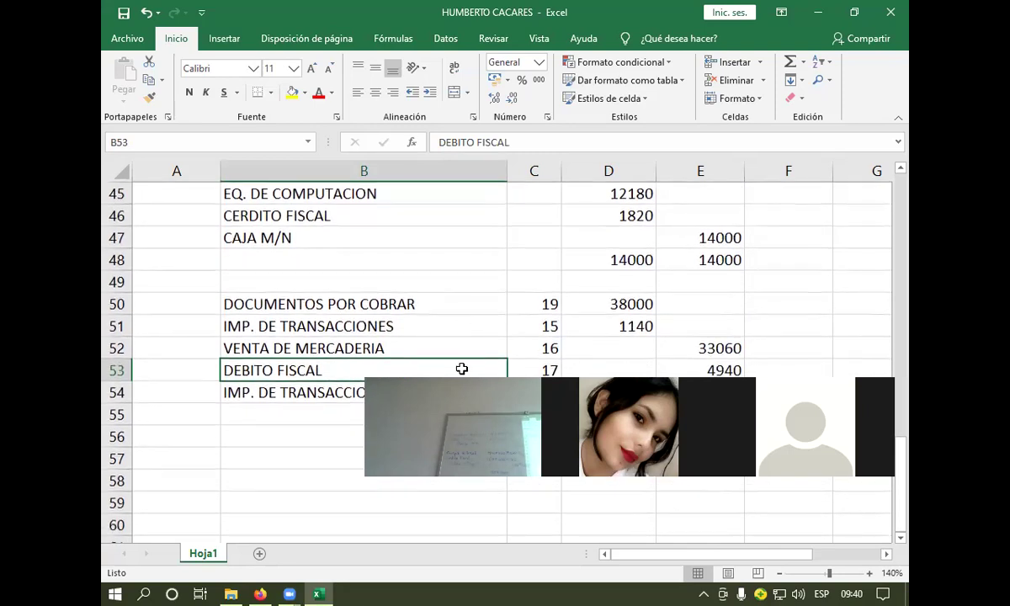
{"action": "left_click", "coordinate": [326, 589]}
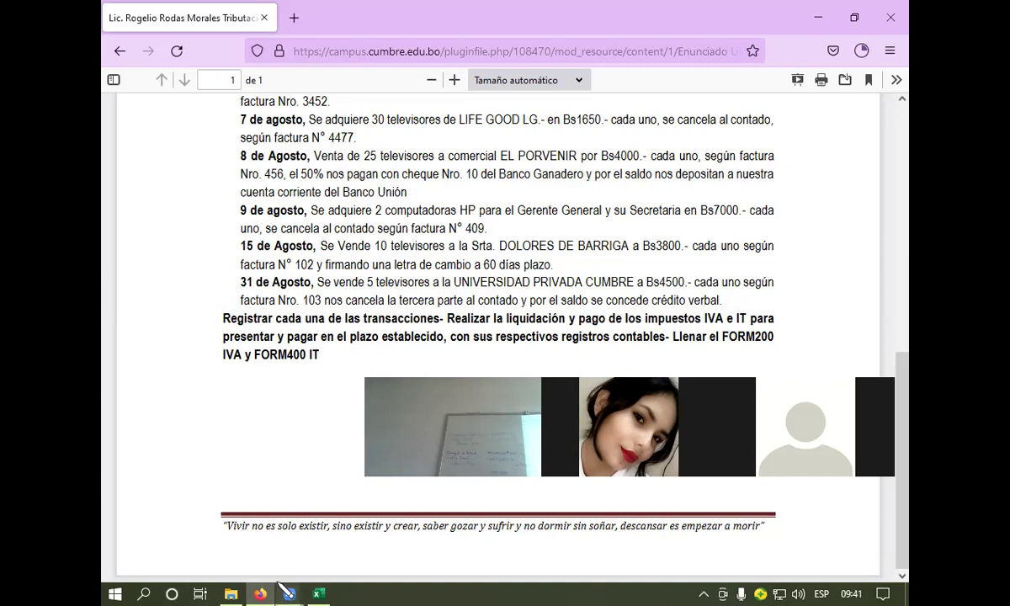
Step: Return to the Excel journal, select B57 and look over the earlier entries in rows 36 to 55
{"action": "mouse_move", "coordinate": [319, 589]}
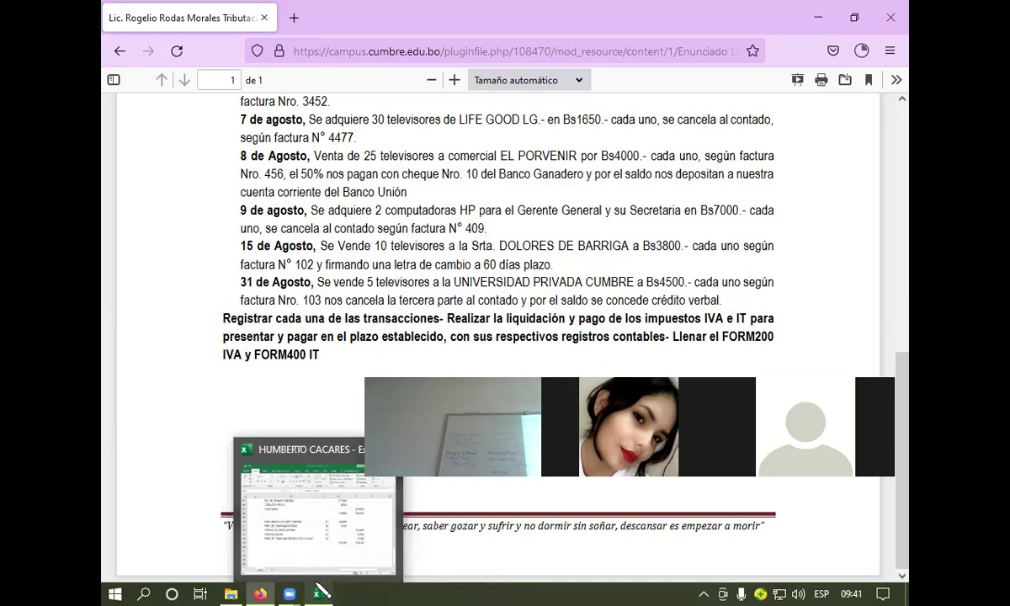
{"action": "left_click", "coordinate": [318, 589]}
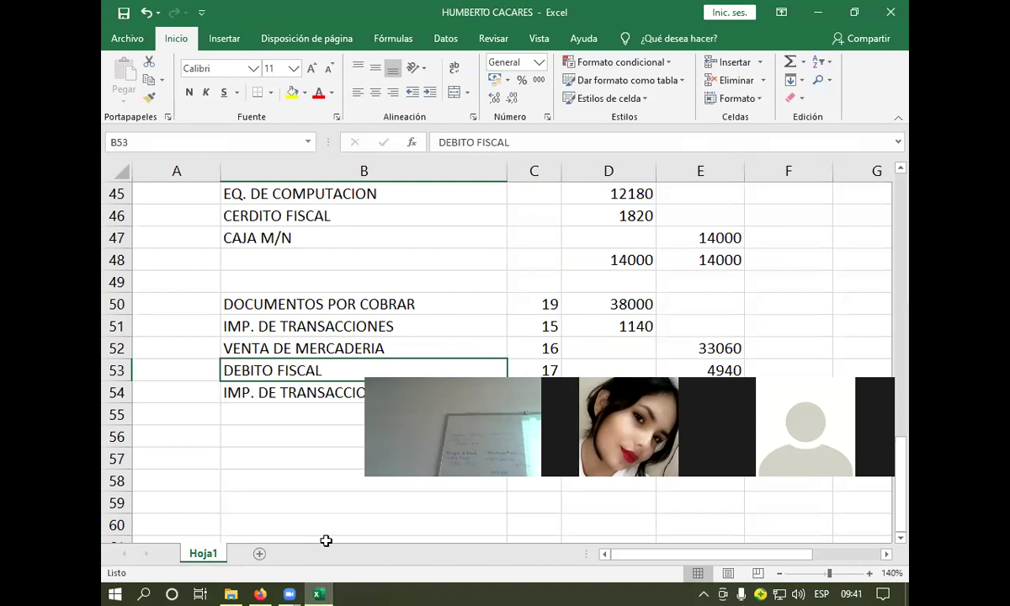
{"action": "left_click", "coordinate": [271, 455]}
{"action": "scroll", "coordinate": [269, 458], "scroll_direction": "down", "scroll_amount": 2}
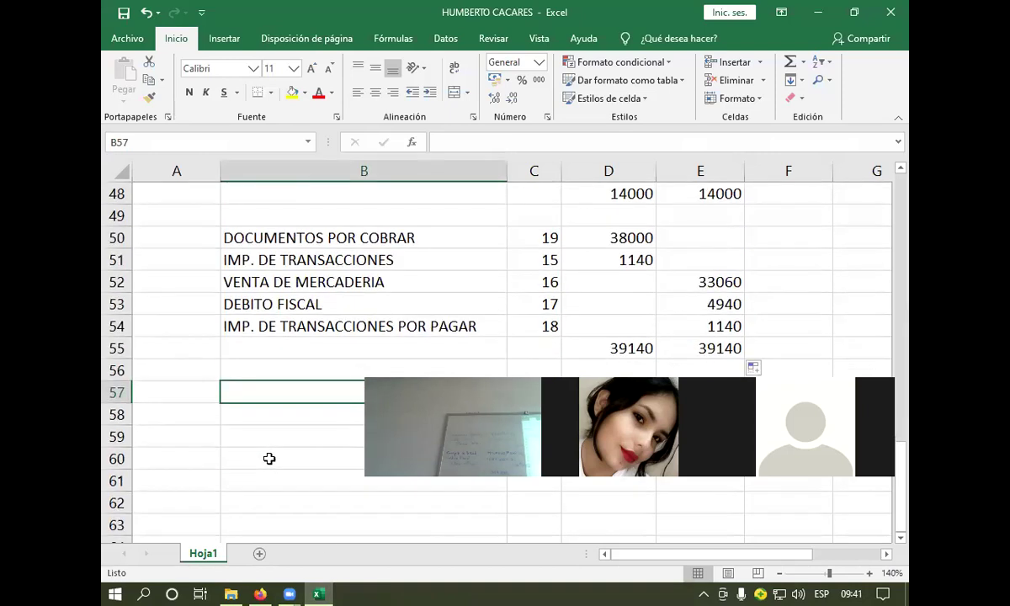
{"action": "scroll", "coordinate": [270, 458], "scroll_direction": "up", "scroll_amount": 5}
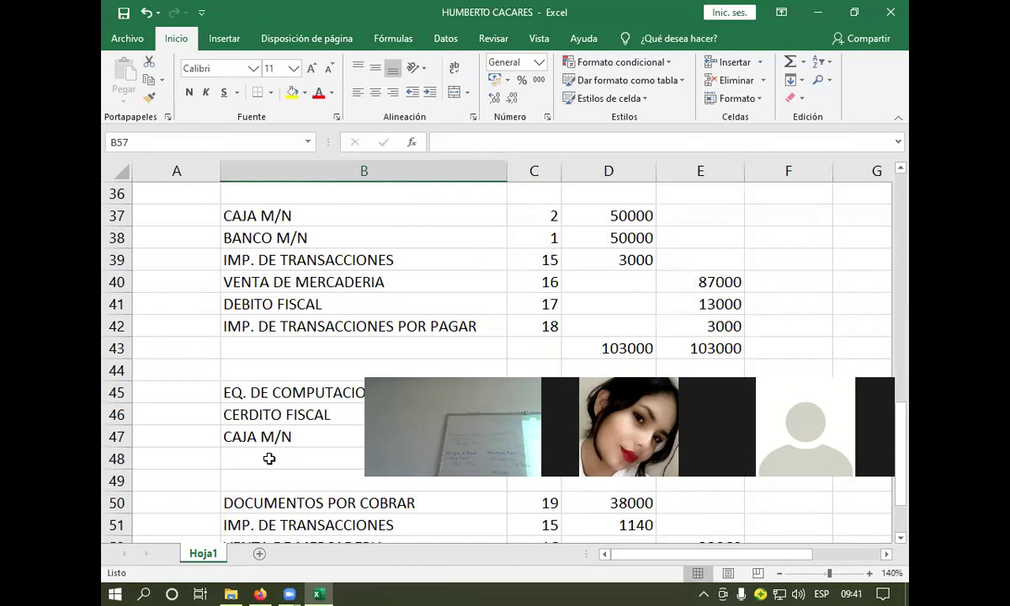
{"action": "scroll", "coordinate": [269, 457], "scroll_direction": "down", "scroll_amount": 2}
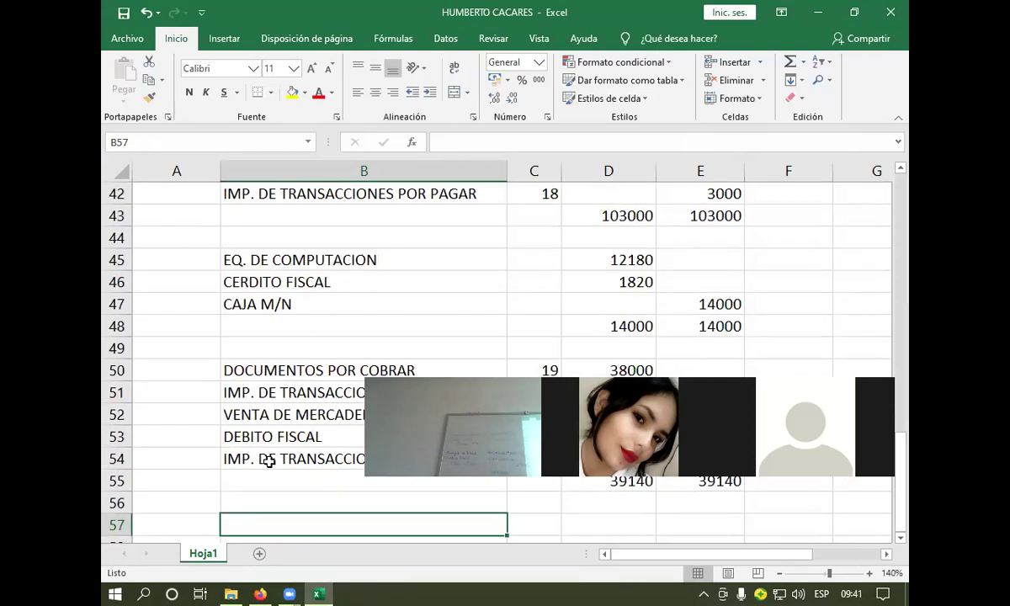
Step: Copy the accounts and folio codes in B51:C54, from IMP. DE TRANSACCIONES to IMP. DE TRANSACCIONES POR PAGAR, and paste them at B59
{"action": "left_click", "coordinate": [242, 394]}
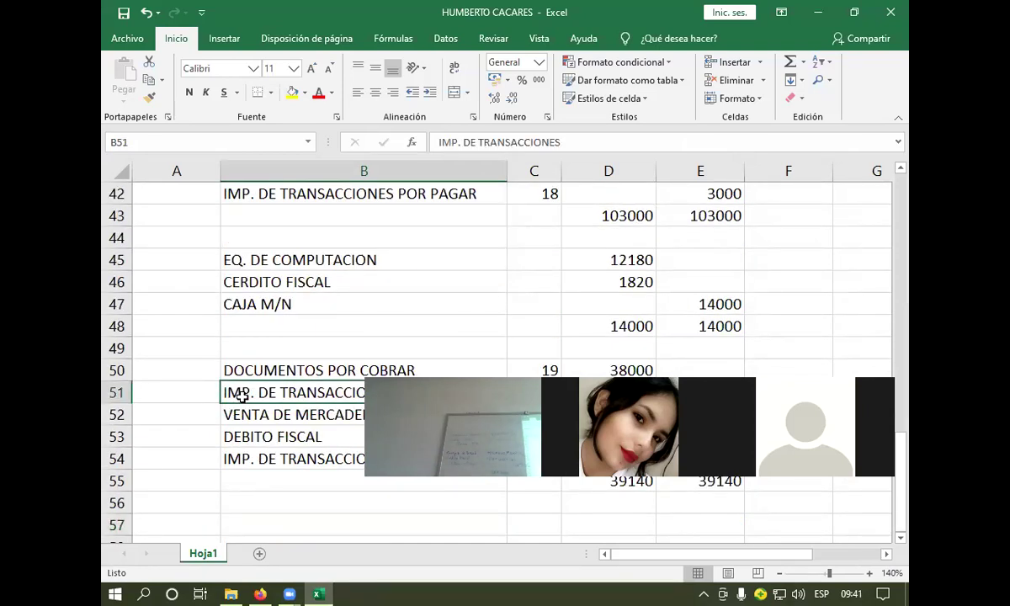
{"action": "left_click_drag", "start_coordinate": [243, 395], "coordinate": [606, 393]}
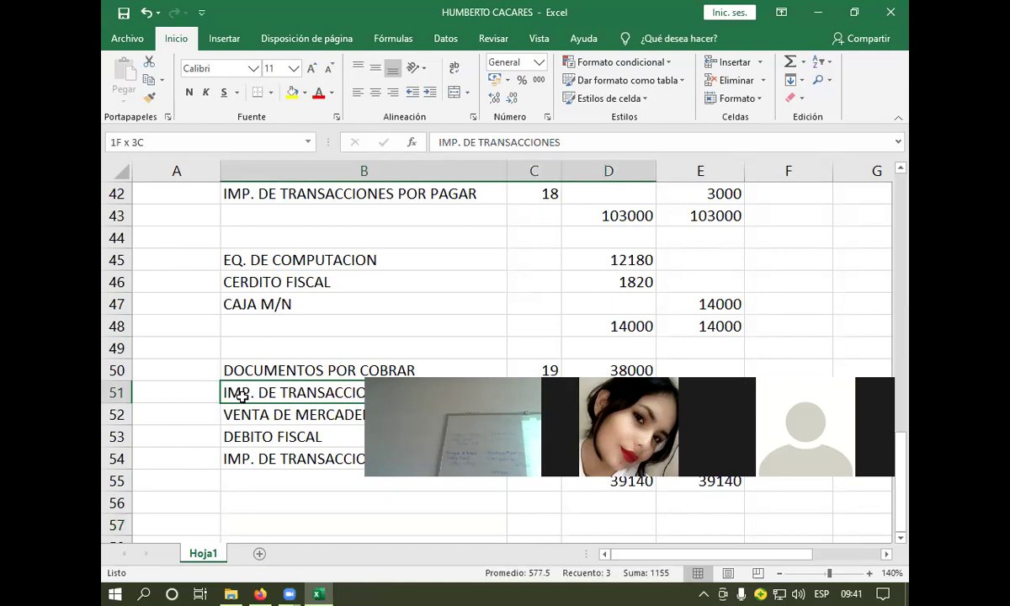
{"action": "left_click_drag", "start_coordinate": [242, 395], "coordinate": [244, 395]}
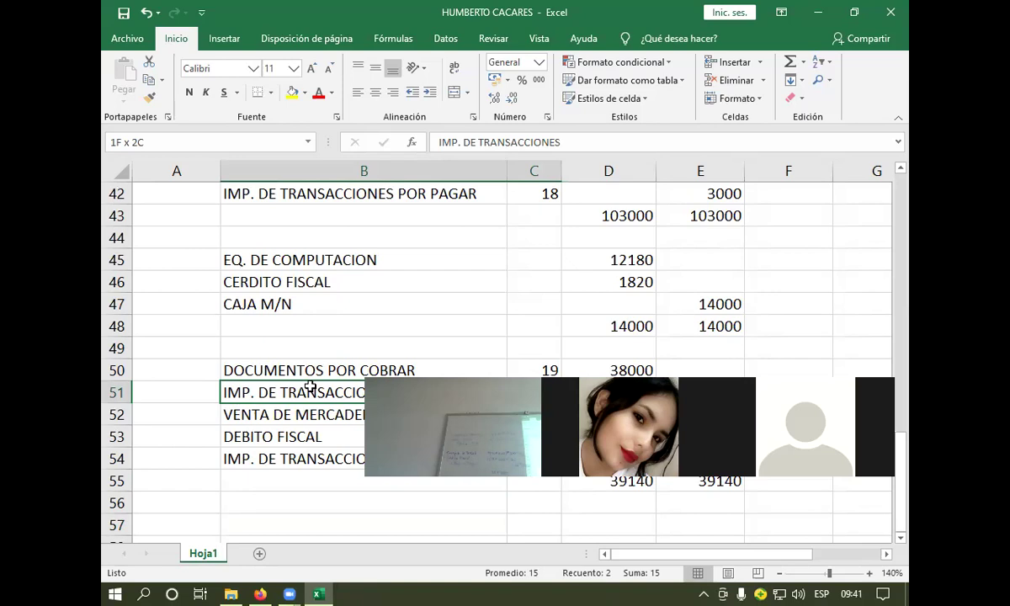
{"action": "key", "text": "shift+Down"}
{"action": "key", "text": "shift+Down"}
{"action": "key", "text": "shift+Down"}
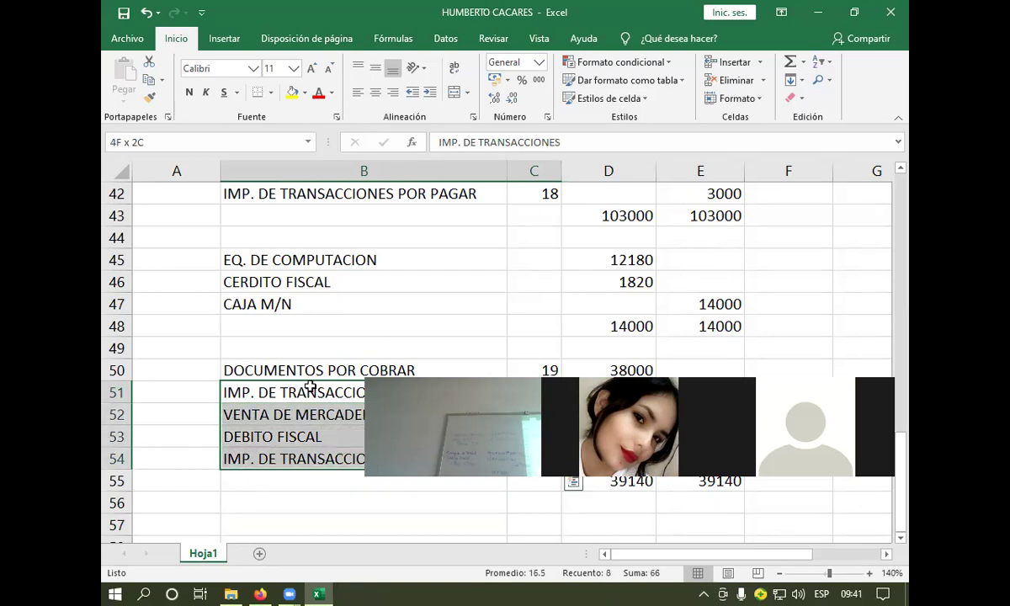
{"action": "key", "text": "ctrl+c"}
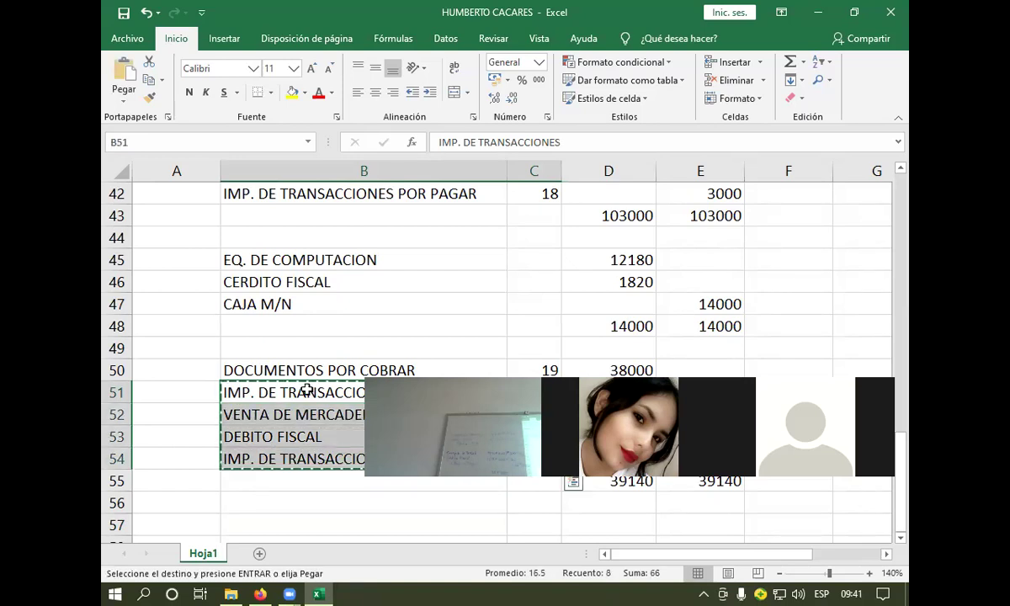
{"action": "scroll", "coordinate": [316, 389], "scroll_direction": "down", "scroll_amount": 3}
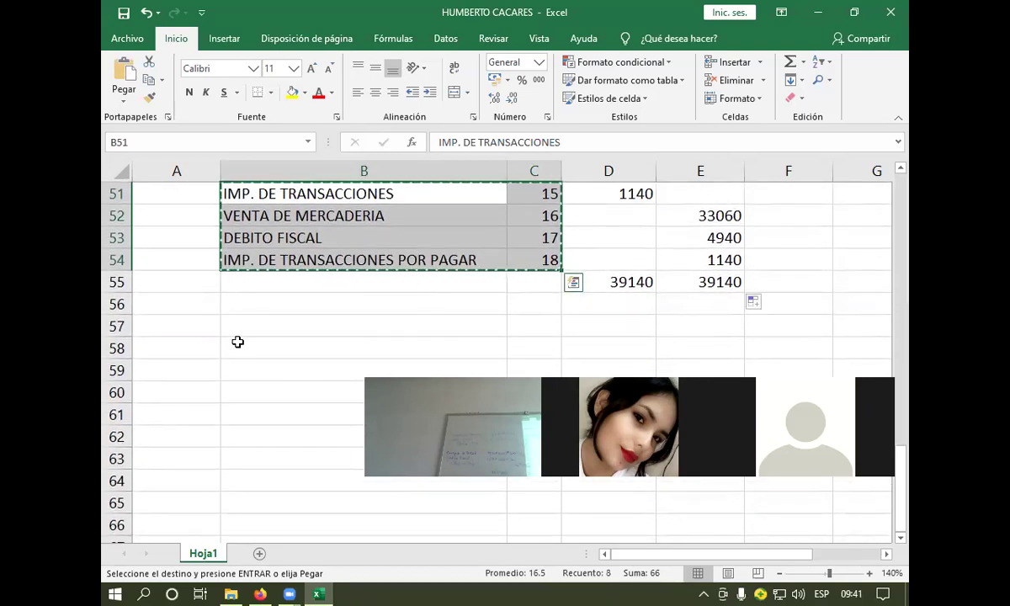
{"action": "left_click", "coordinate": [240, 329]}
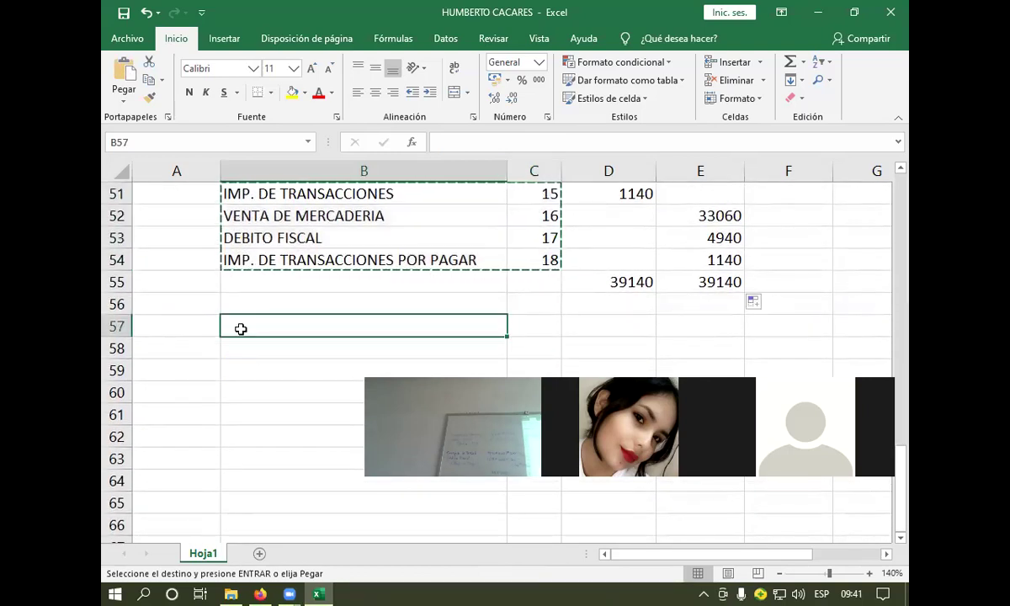
{"action": "left_click", "coordinate": [243, 370]}
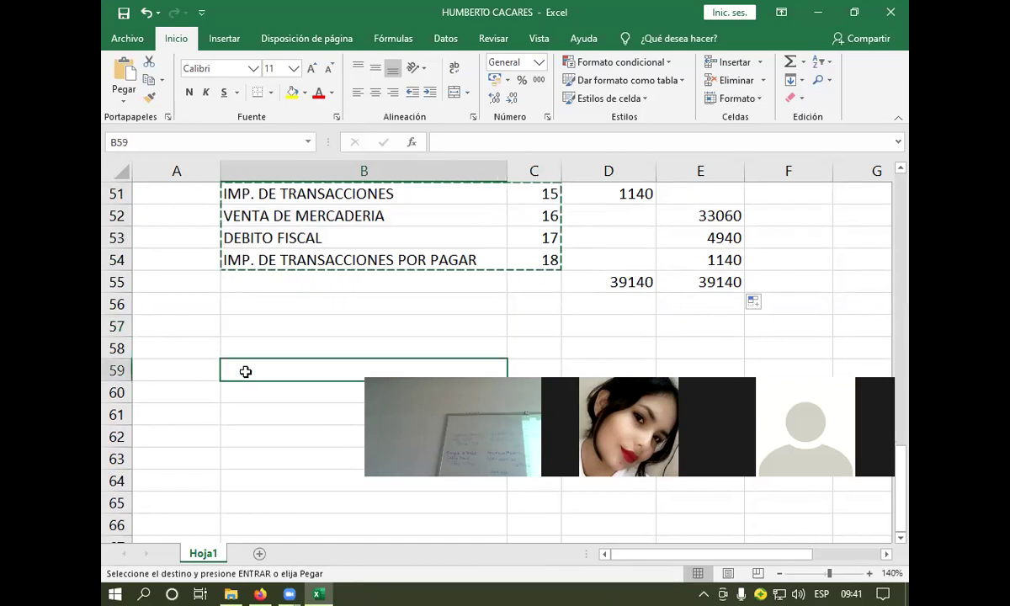
{"action": "key", "text": "ctrl+v"}
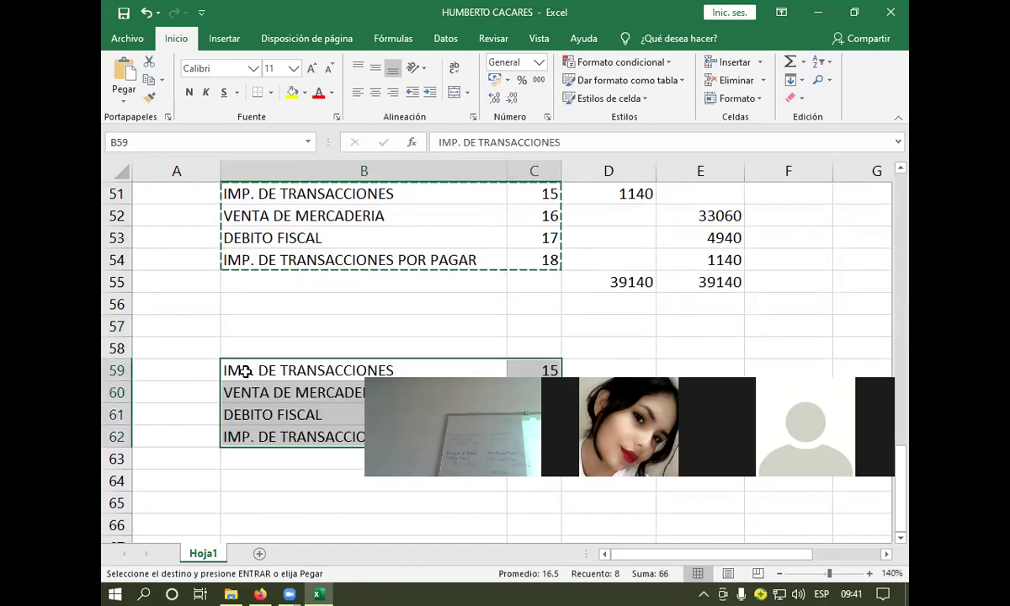
{"action": "scroll", "coordinate": [341, 352], "scroll_direction": "down", "scroll_amount": 2}
{"action": "scroll", "coordinate": [353, 334], "scroll_direction": "up", "scroll_amount": 1}
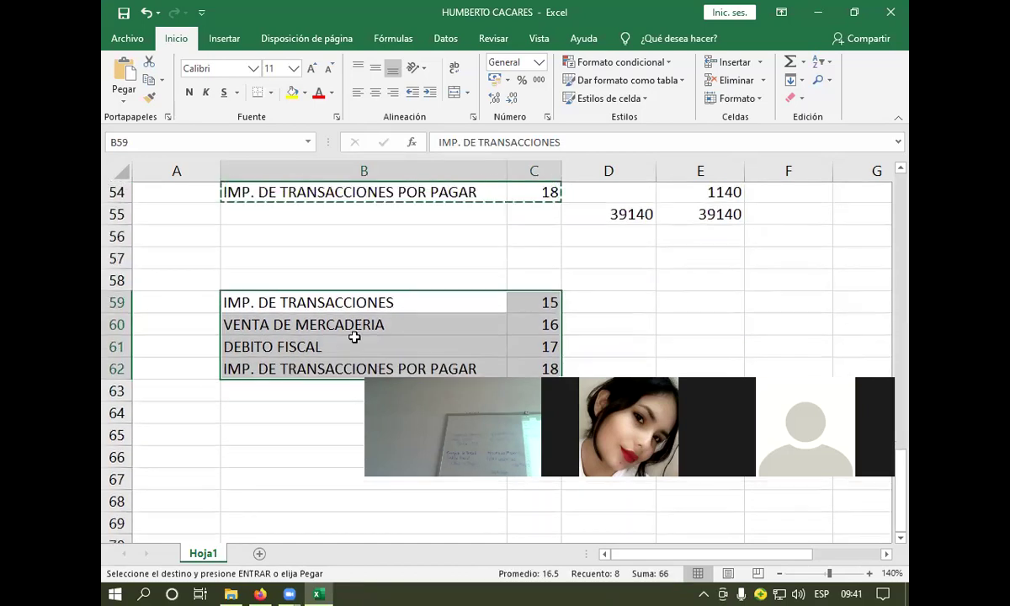
Step: Select B58, reread the 31 de Agosto sale's payment terms in the Firefox exercise statement and return to Excel
{"action": "left_click", "coordinate": [371, 287]}
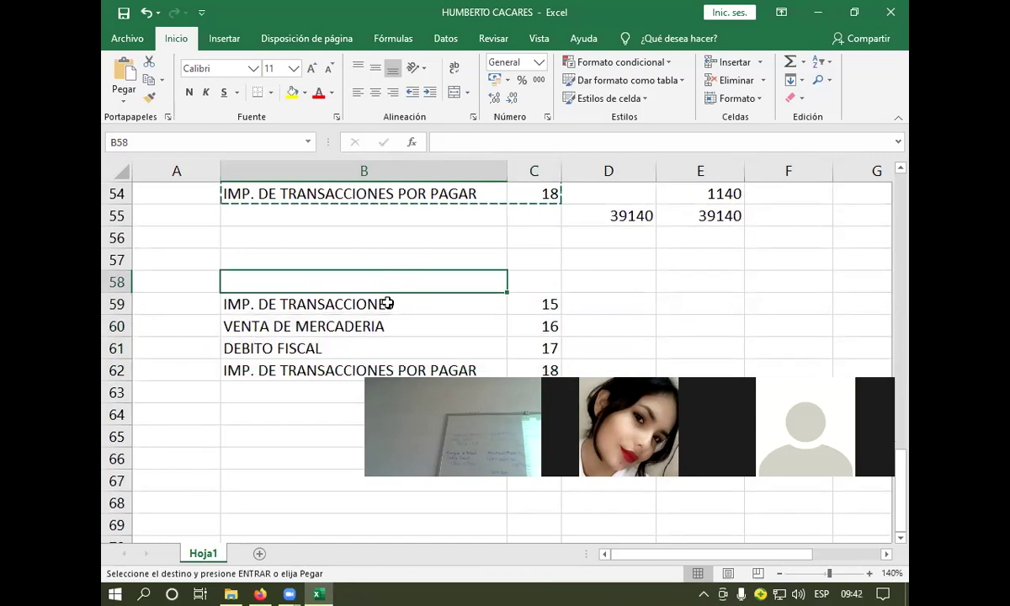
{"action": "left_click", "coordinate": [260, 594]}
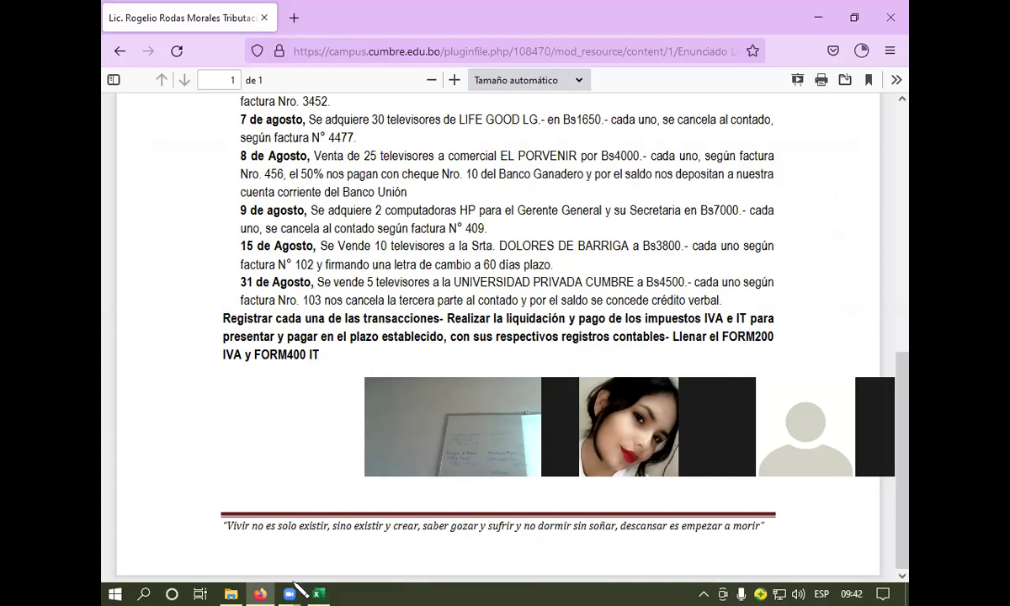
{"action": "left_click", "coordinate": [318, 593]}
Step: Copy the CAJA M/N account with its folio code from B37:C37 and paste it at B57 as the new entry's first line
{"action": "scroll", "coordinate": [352, 370], "scroll_direction": "up", "scroll_amount": 3}
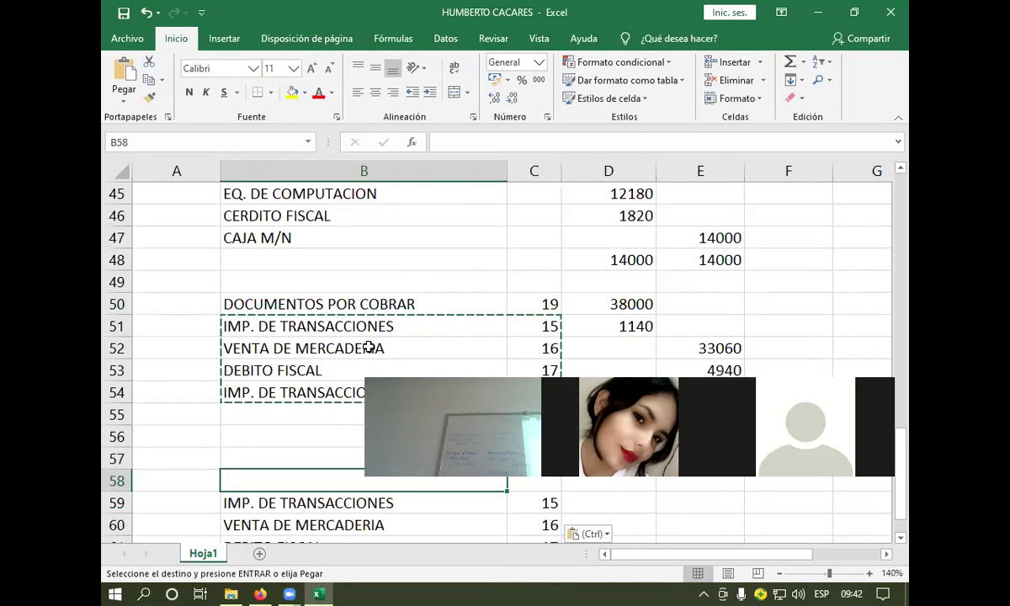
{"action": "scroll", "coordinate": [367, 347], "scroll_direction": "up", "scroll_amount": 3}
{"action": "scroll", "coordinate": [361, 345], "scroll_direction": "up", "scroll_amount": 3}
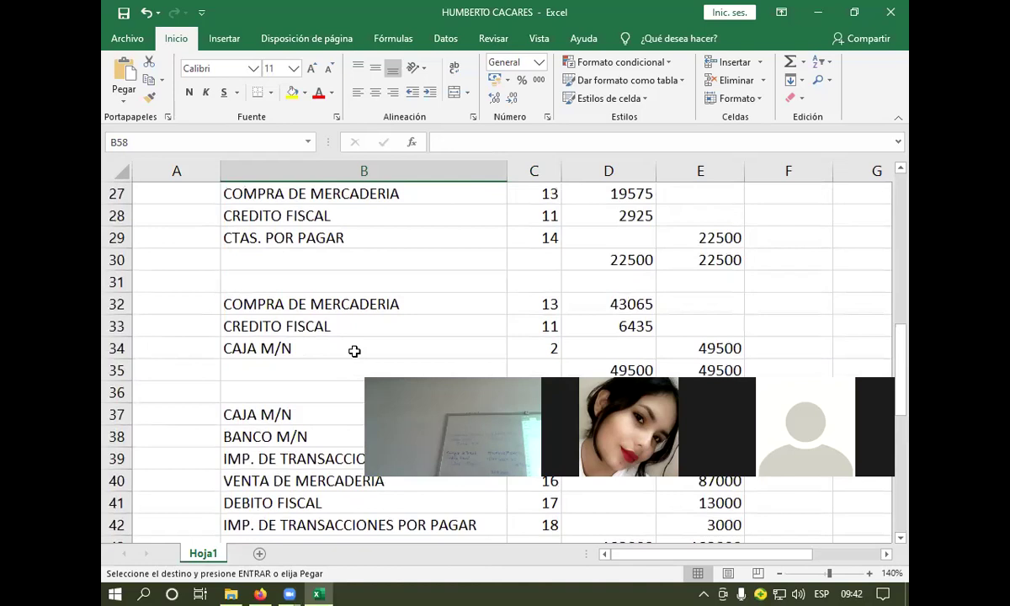
{"action": "scroll", "coordinate": [333, 303], "scroll_direction": "down", "scroll_amount": 2}
{"action": "left_click", "coordinate": [322, 280]}
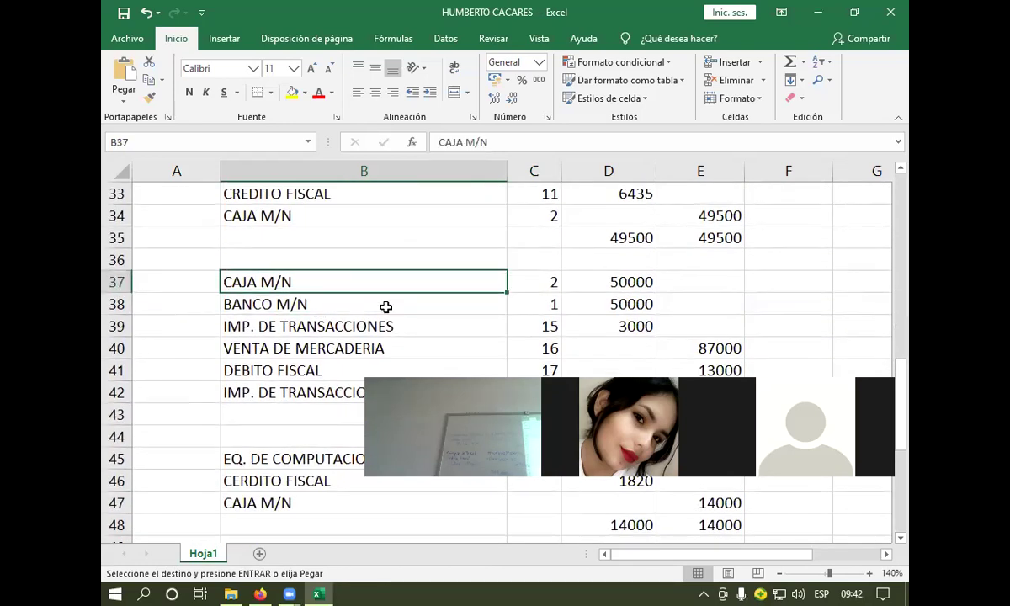
{"action": "key", "text": "ctrl+v"}
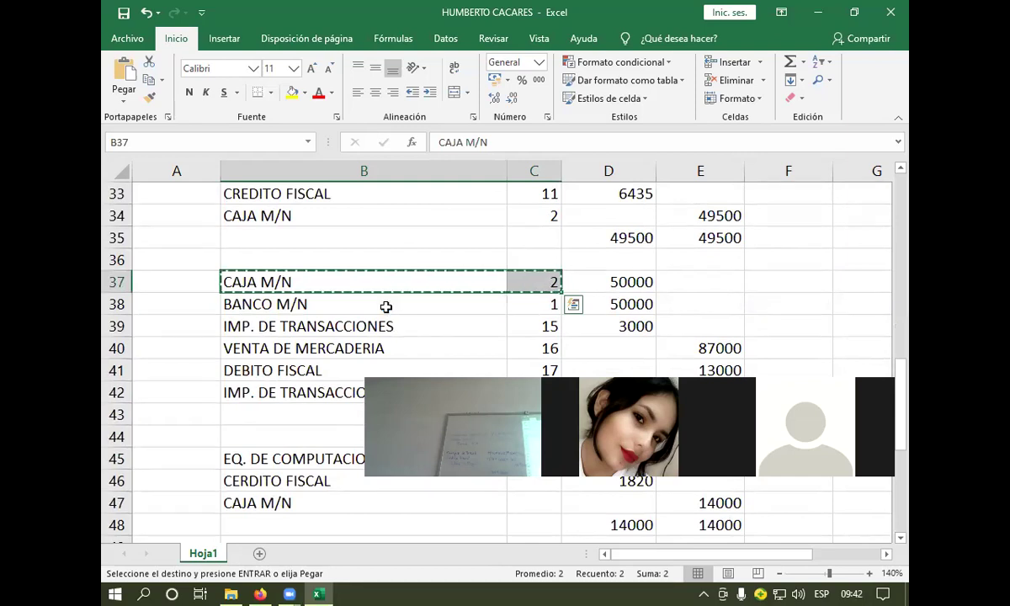
{"action": "scroll", "coordinate": [337, 354], "scroll_direction": "down", "scroll_amount": 3}
{"action": "scroll", "coordinate": [293, 372], "scroll_direction": "down", "scroll_amount": 3}
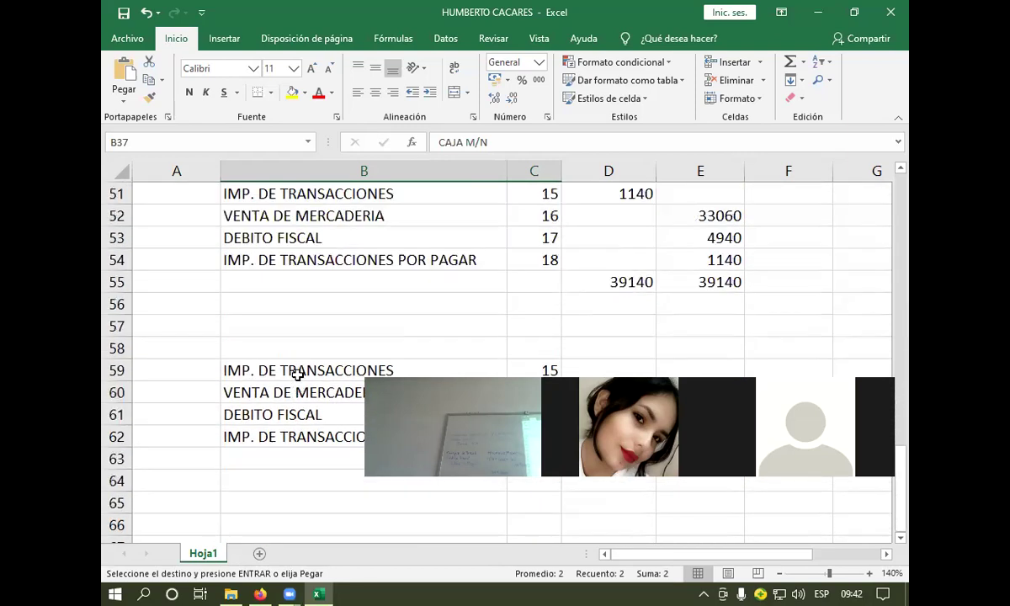
{"action": "left_click", "coordinate": [260, 346]}
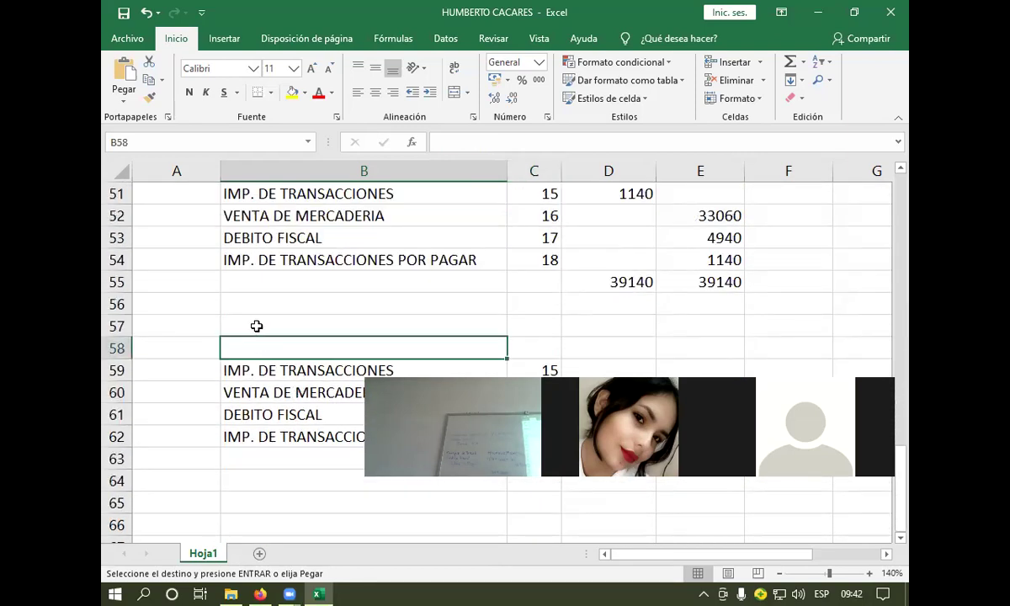
{"action": "left_click", "coordinate": [257, 326]}
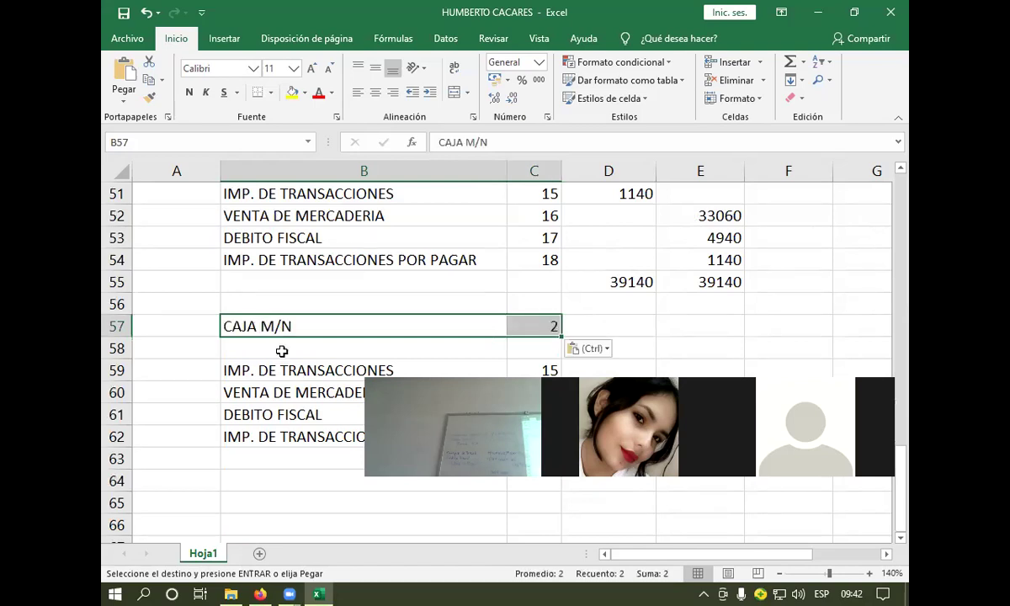
Step: Examine the accounts and folio codes used from the opening entry down to the new entry at row 57
{"action": "scroll", "coordinate": [282, 351], "scroll_direction": "up", "scroll_amount": 5}
{"action": "scroll", "coordinate": [282, 351], "scroll_direction": "up", "scroll_amount": 5}
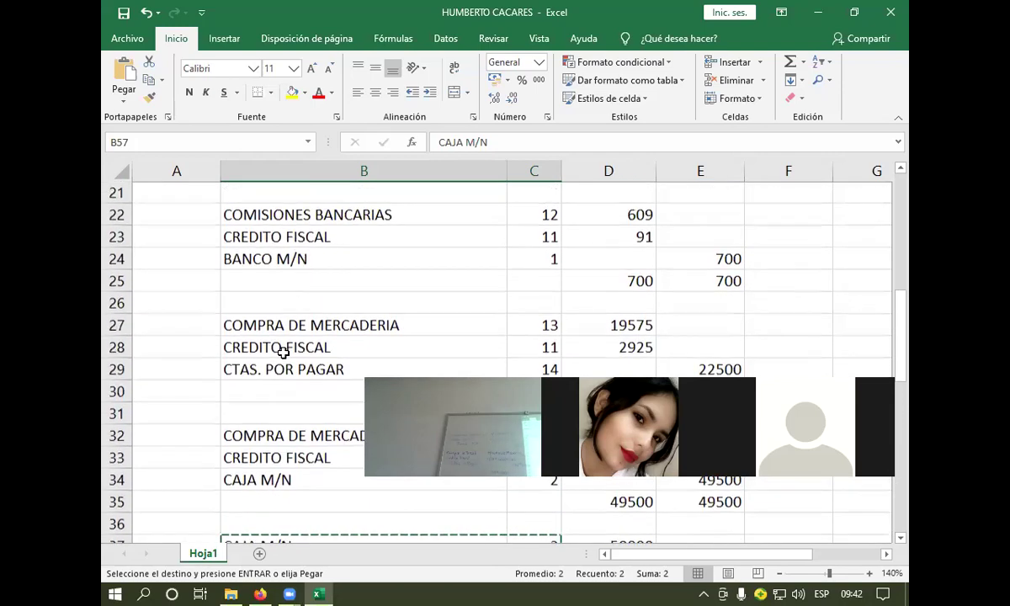
{"action": "scroll", "coordinate": [283, 352], "scroll_direction": "up", "scroll_amount": 4}
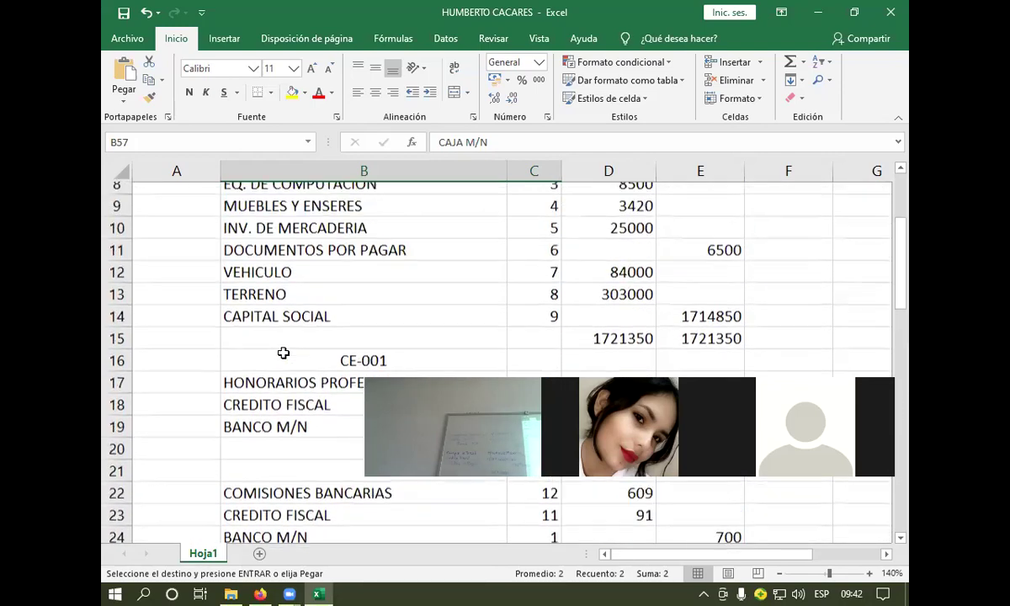
{"action": "scroll", "coordinate": [282, 352], "scroll_direction": "up", "scroll_amount": 2}
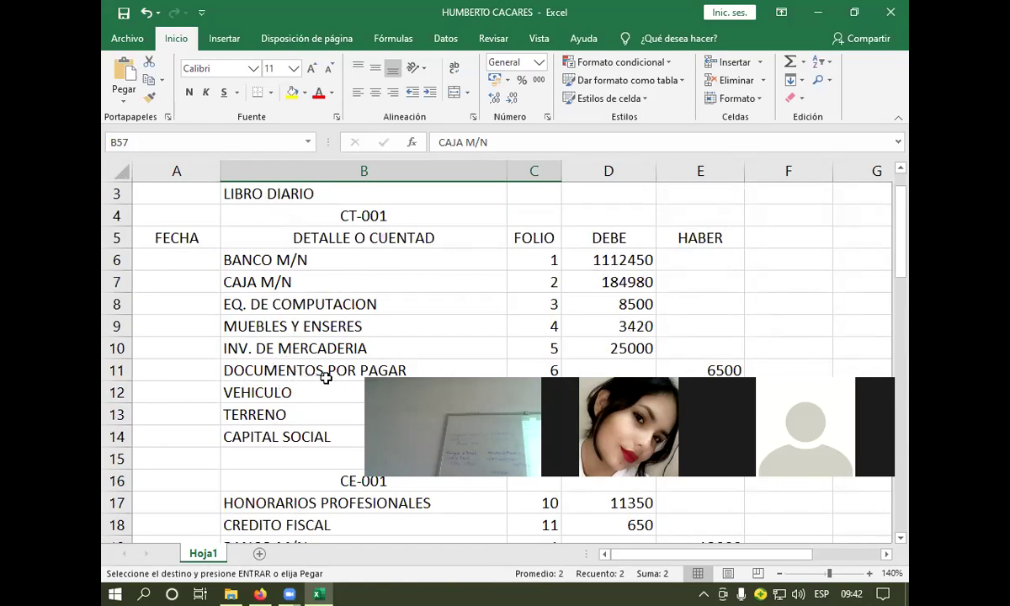
{"action": "scroll", "coordinate": [325, 379], "scroll_direction": "up", "scroll_amount": 1}
{"action": "scroll", "coordinate": [324, 379], "scroll_direction": "down", "scroll_amount": 7}
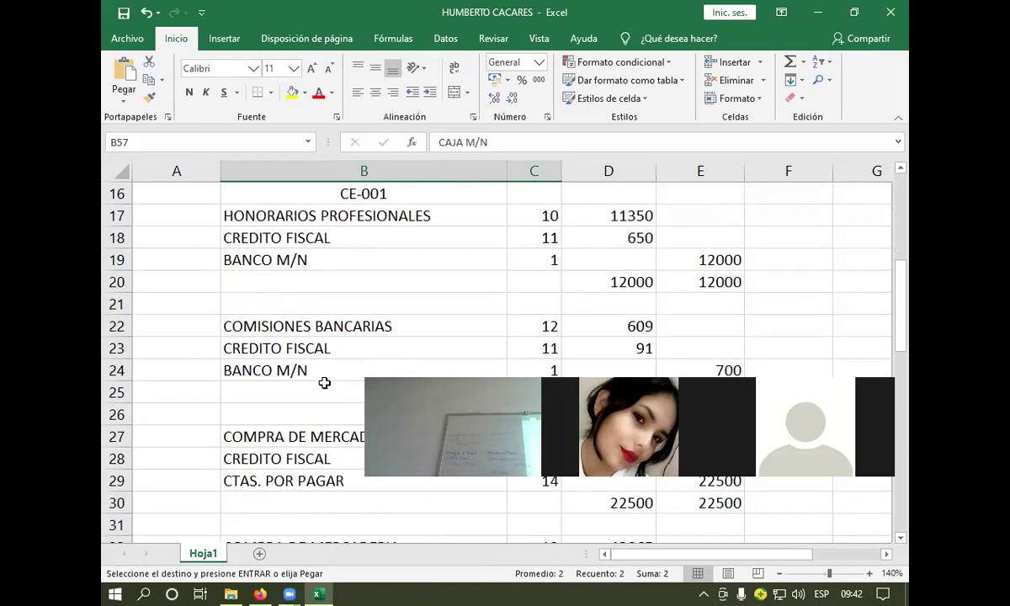
{"action": "scroll", "coordinate": [322, 384], "scroll_direction": "down", "scroll_amount": 7}
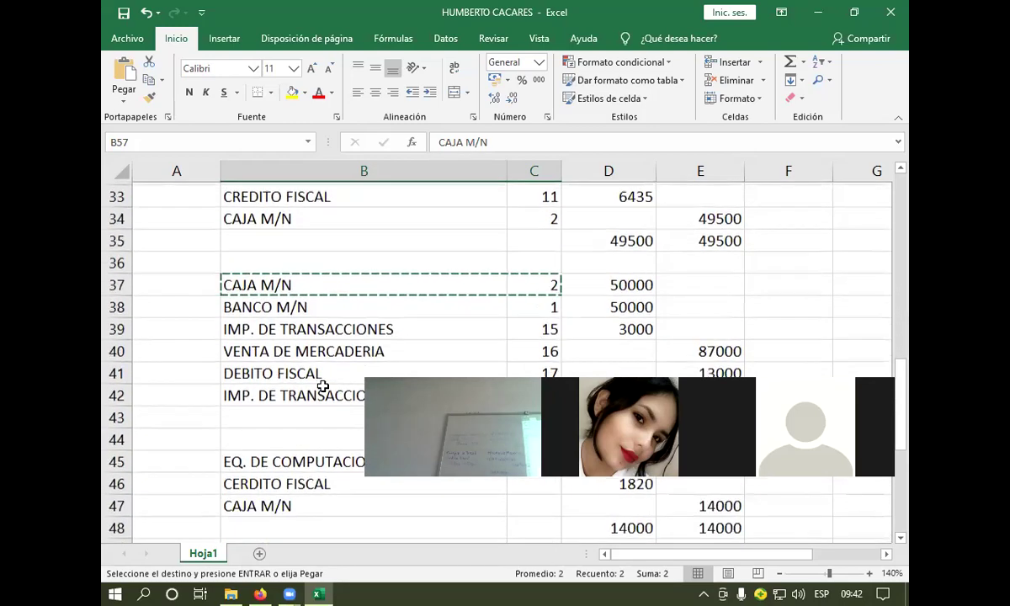
{"action": "scroll", "coordinate": [322, 387], "scroll_direction": "down", "scroll_amount": 1}
{"action": "scroll", "coordinate": [322, 387], "scroll_direction": "down", "scroll_amount": 2}
{"action": "scroll", "coordinate": [322, 389], "scroll_direction": "down", "scroll_amount": 2}
{"action": "scroll", "coordinate": [303, 379], "scroll_direction": "up", "scroll_amount": 2}
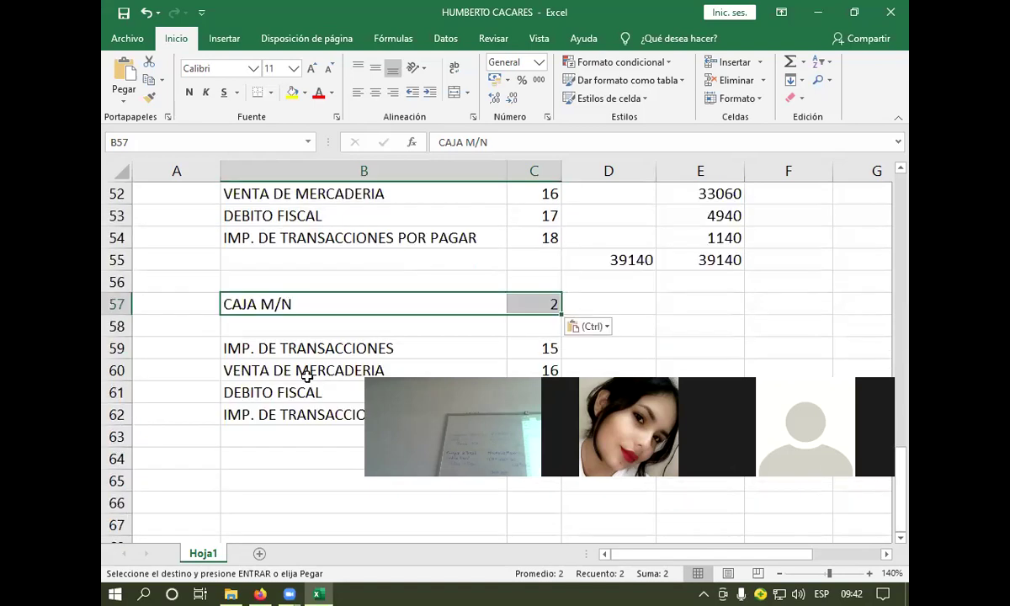
Step: Enter the account CUENTAS POR COBRAR in B58 with folio code 20 in C58
{"action": "left_click", "coordinate": [272, 326]}
{"action": "type", "text": "CUEN"}
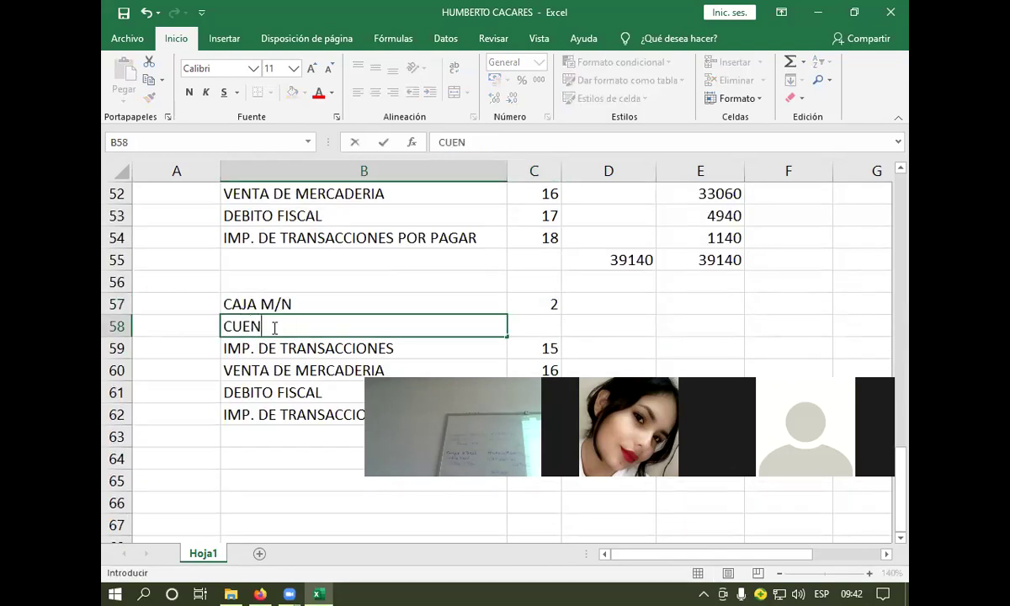
{"action": "type", "text": "TAS  POR COBRAR"}
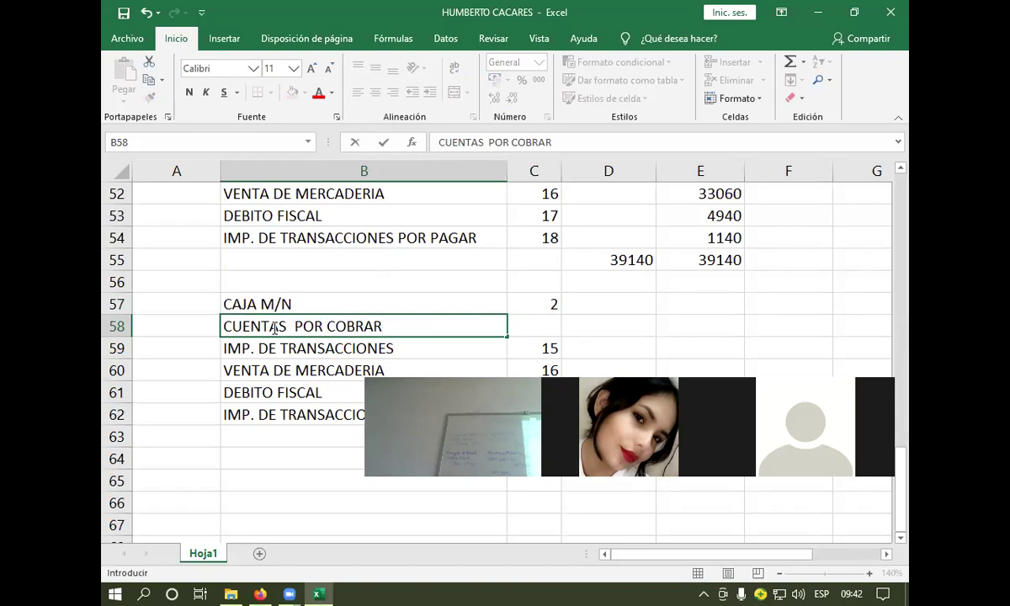
{"action": "key", "text": "Tab"}
{"action": "type", "text": "20"}
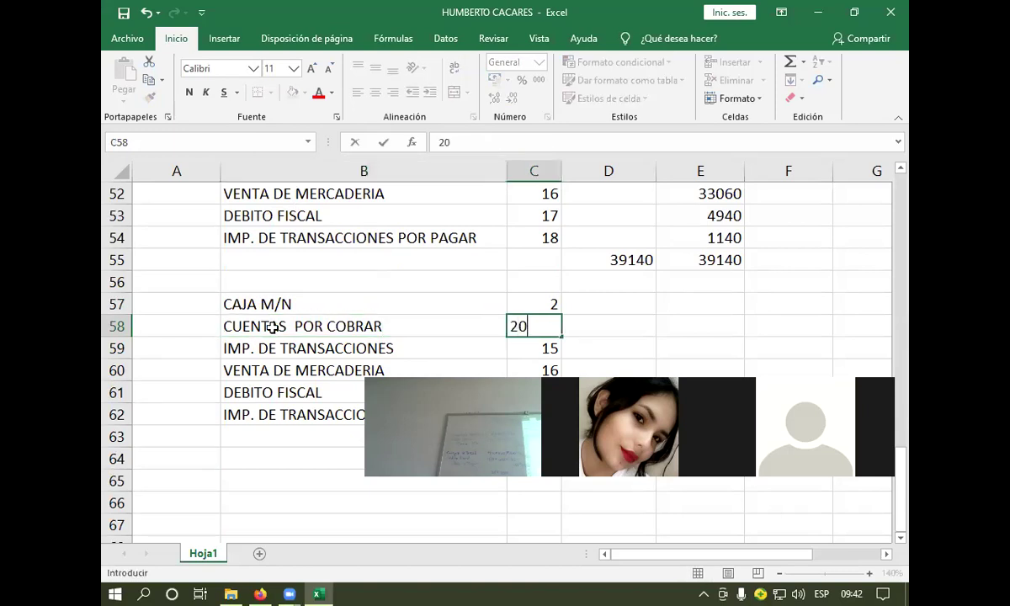
{"action": "scroll", "coordinate": [356, 318], "scroll_direction": "up", "scroll_amount": 1}
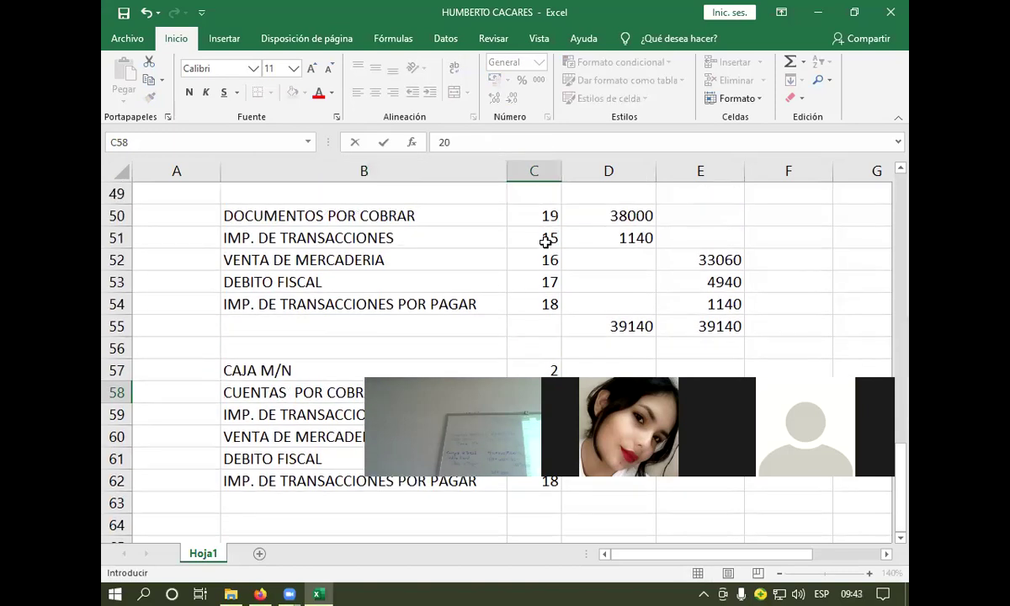
{"action": "scroll", "coordinate": [545, 257], "scroll_direction": "down", "scroll_amount": 1}
{"action": "scroll", "coordinate": [545, 256], "scroll_direction": "down", "scroll_amount": 1}
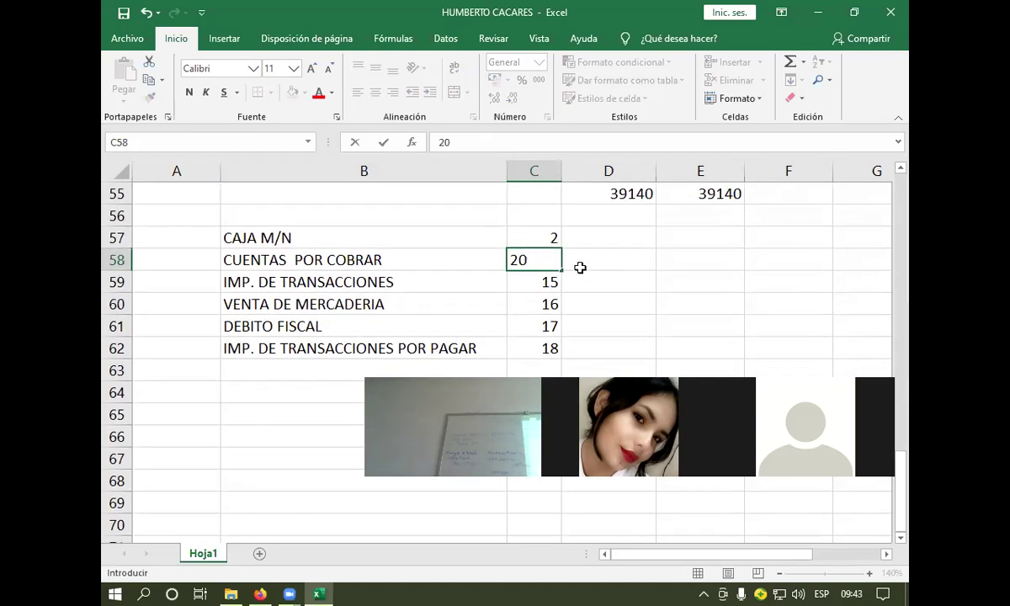
{"action": "left_click", "coordinate": [581, 263]}
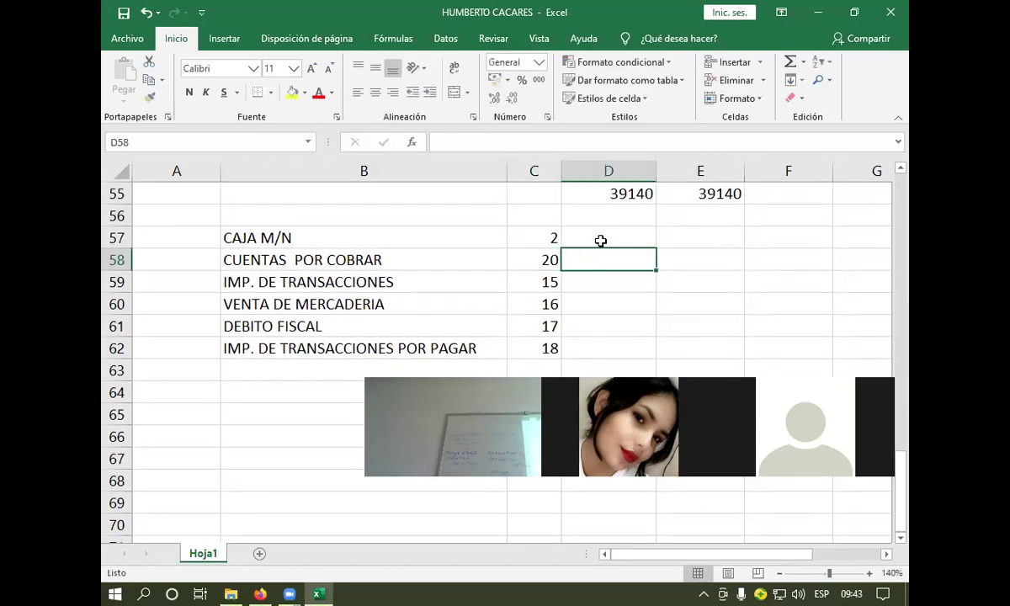
Step: Check the 31 de Agosto sale in the Firefox exercise statement and enter +(5*4500)/3 as the CAJA M/N debit in D57 in Excel
{"action": "left_click", "coordinate": [599, 238]}
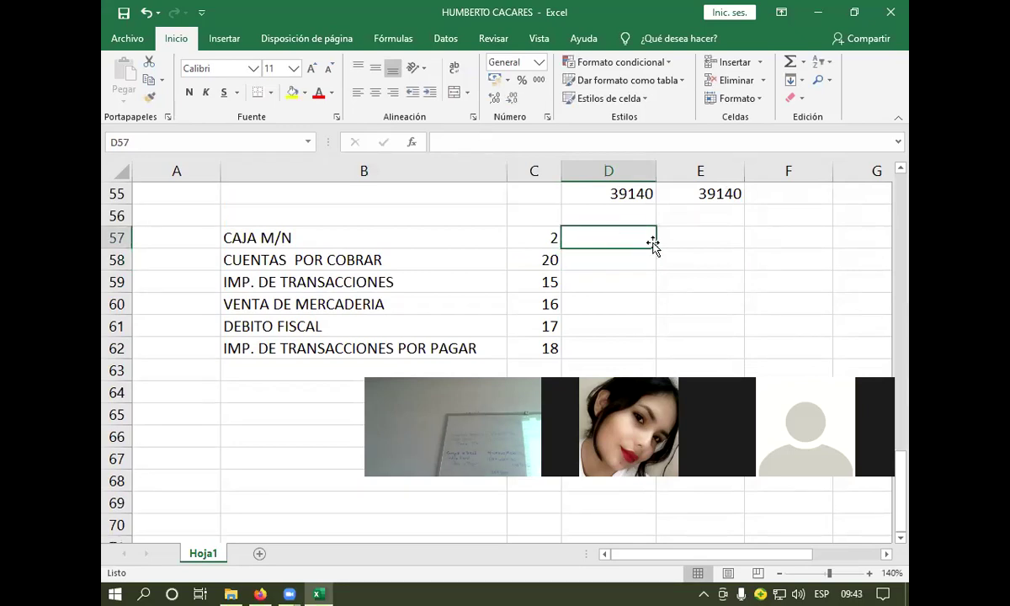
{"action": "left_click", "coordinate": [320, 593]}
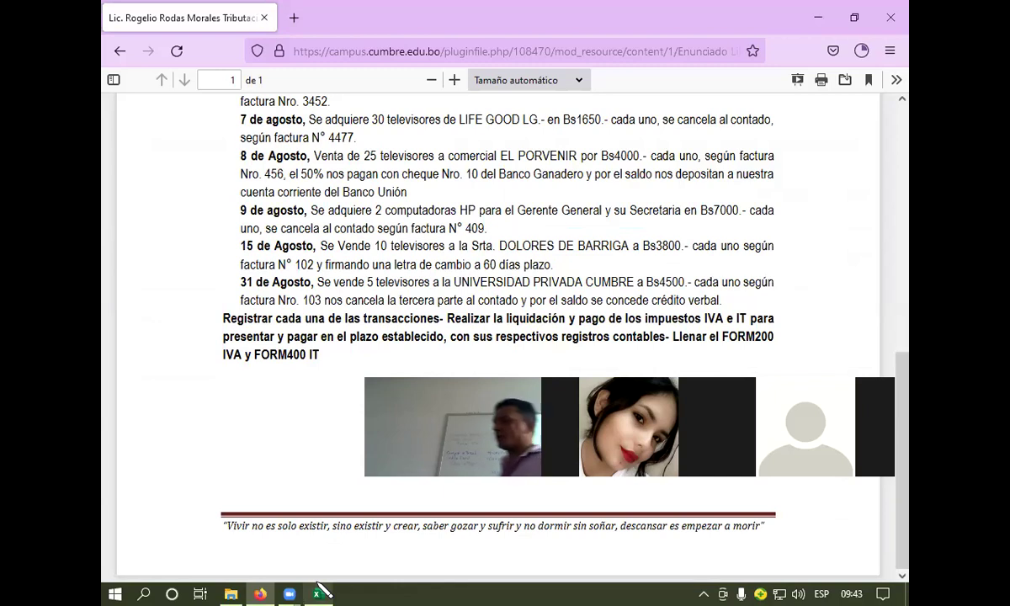
{"action": "left_click", "coordinate": [319, 593]}
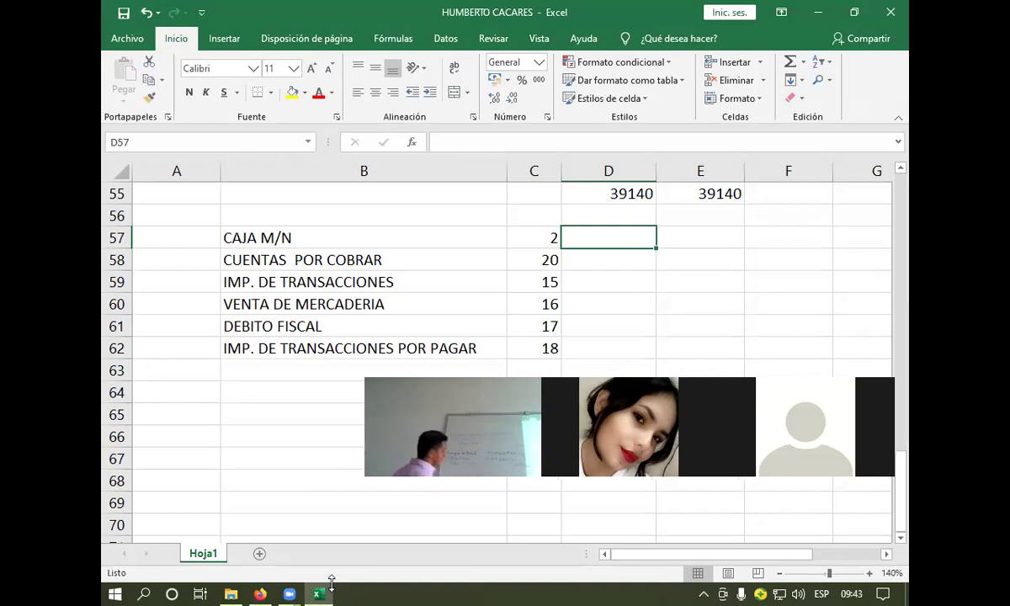
{"action": "type", "text": "+5"}
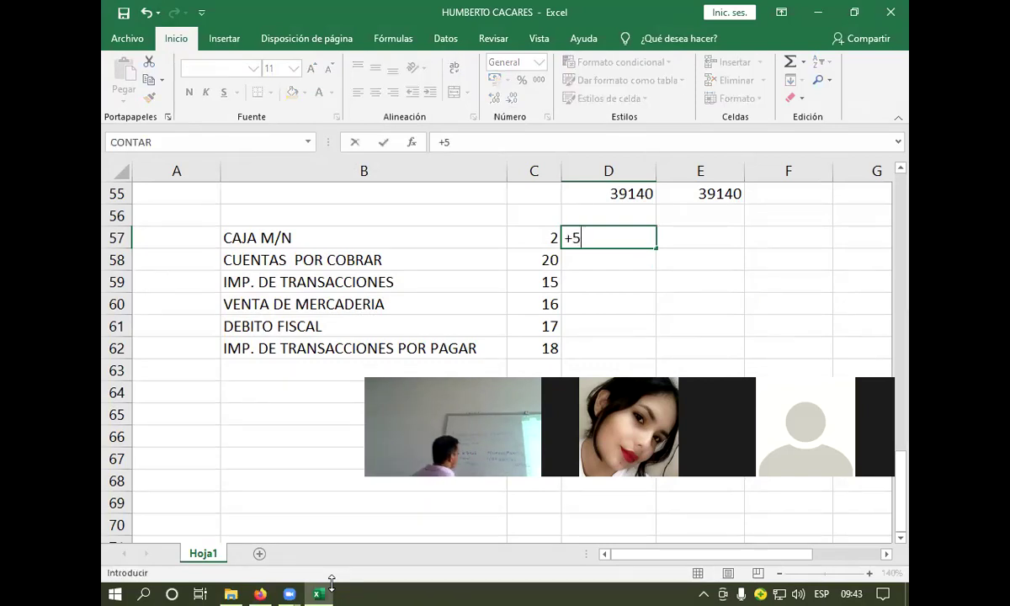
{"action": "key", "text": "BackSpace"}
{"action": "type", "text": "("}
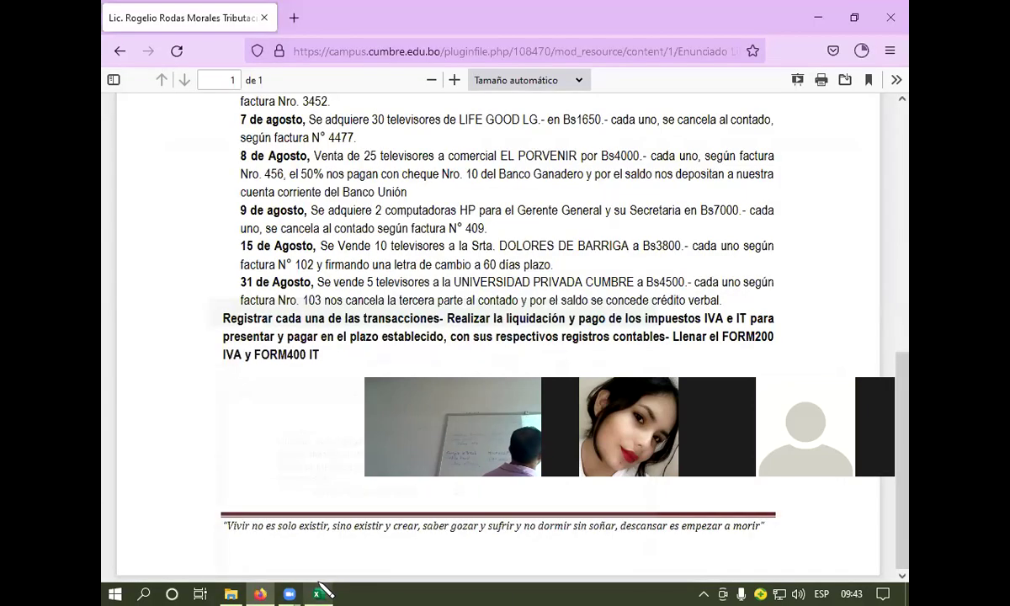
{"action": "left_click", "coordinate": [319, 590]}
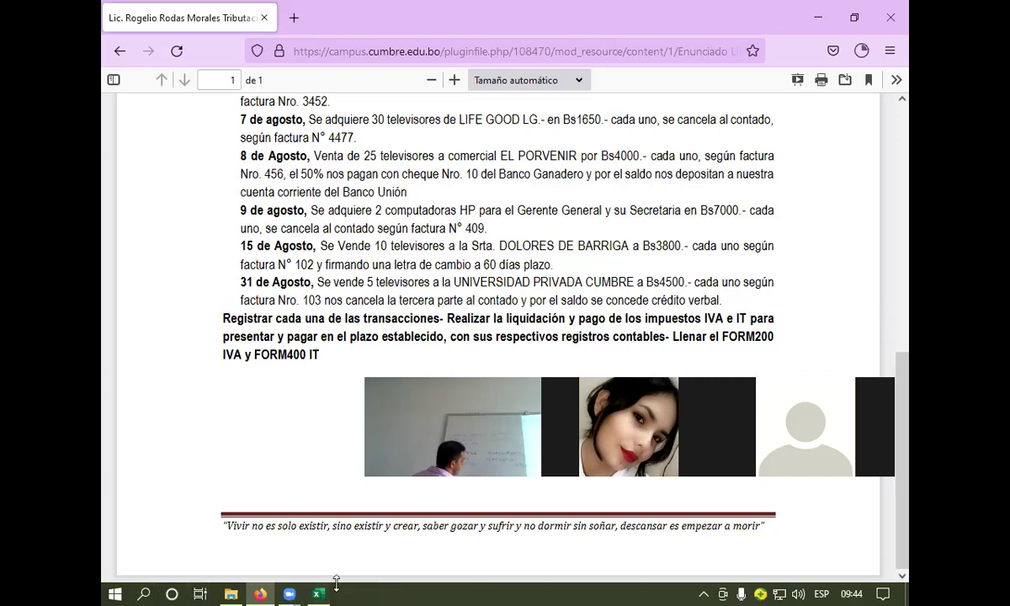
{"action": "left_click", "coordinate": [325, 591]}
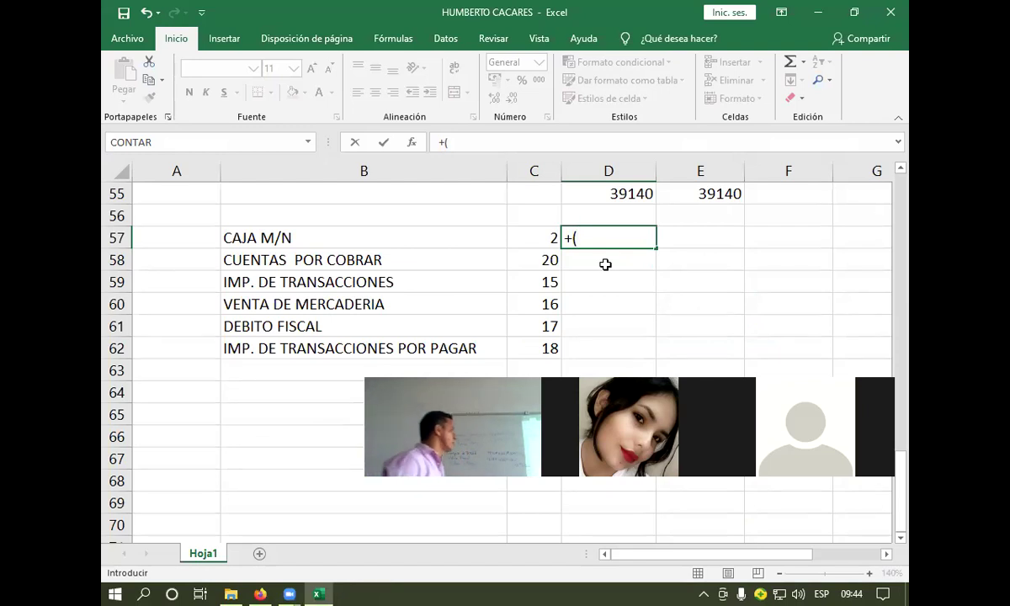
{"action": "type", "text": "5"}
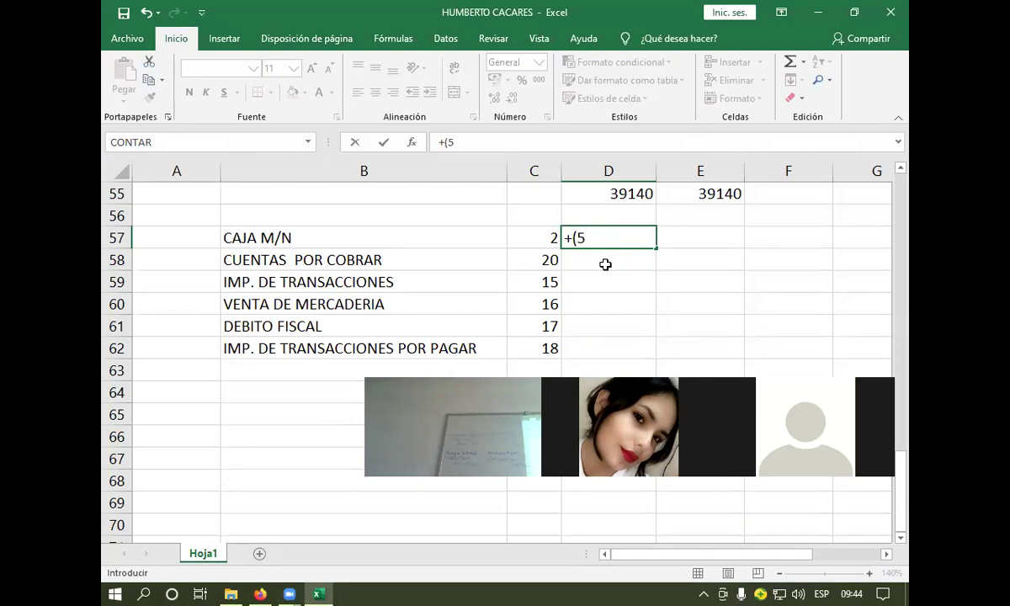
{"action": "type", "text": "*4500"}
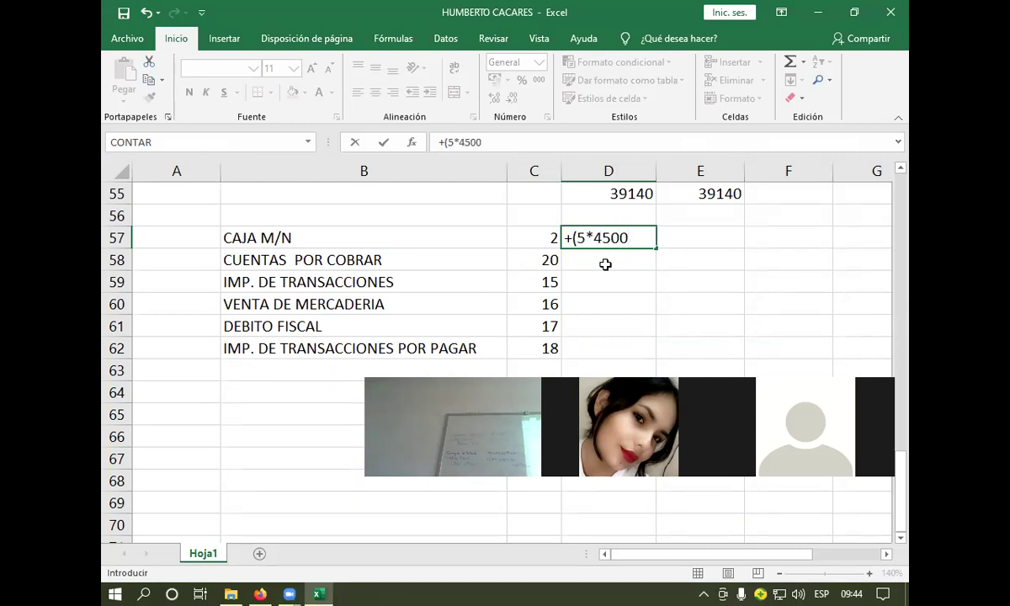
{"action": "type", "text": ")*"}
{"action": "key", "text": "BackSpace"}
{"action": "type", "text": "/3"}
{"action": "key", "text": "Return"}
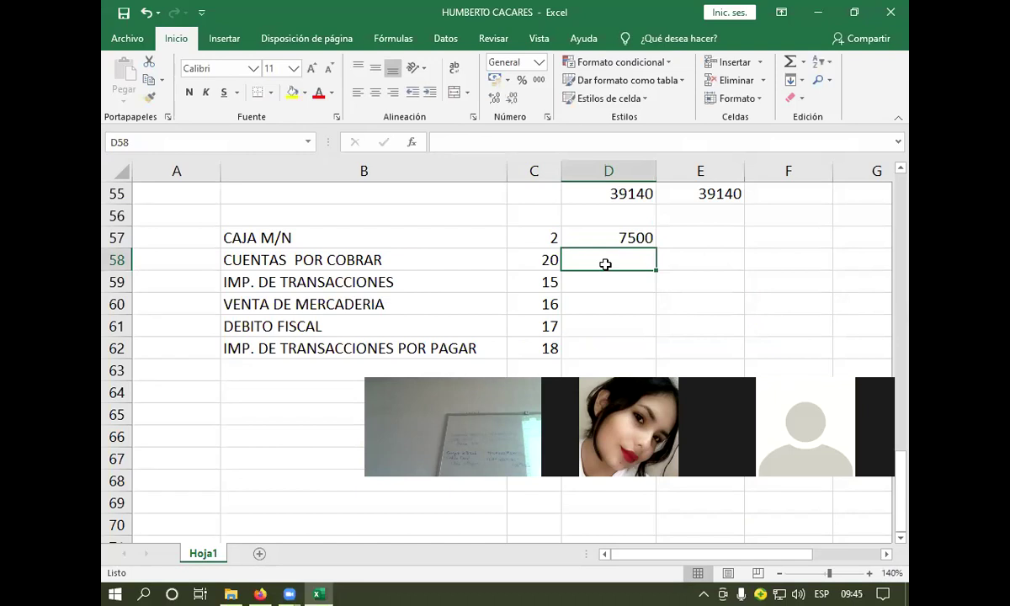
Step: Enter the CUENTAS POR COBRAR debit in D58 as +(5*4500) minus the CAJA M/N amount in D57
{"action": "type", "text": "+"}
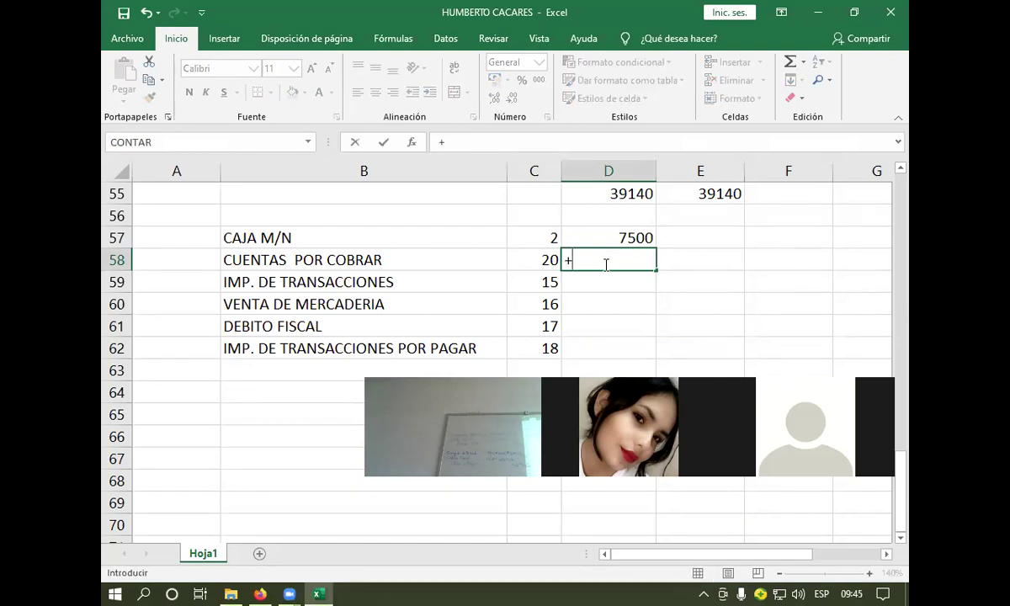
{"action": "type", "text": "(5*4500"}
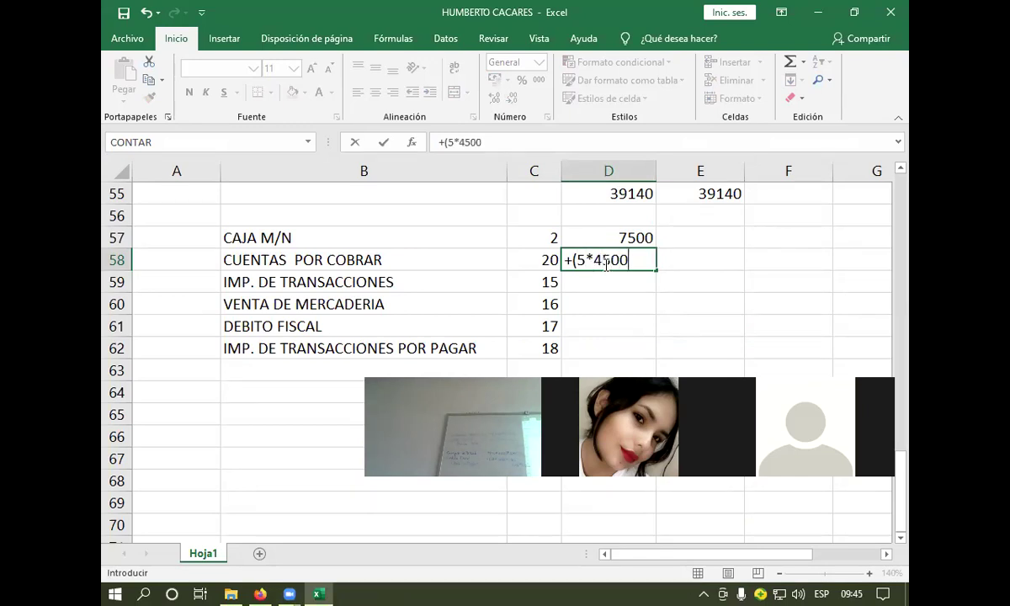
{"action": "type", "text": ")-"}
{"action": "left_click", "coordinate": [635, 238]}
{"action": "key", "text": "Return"}
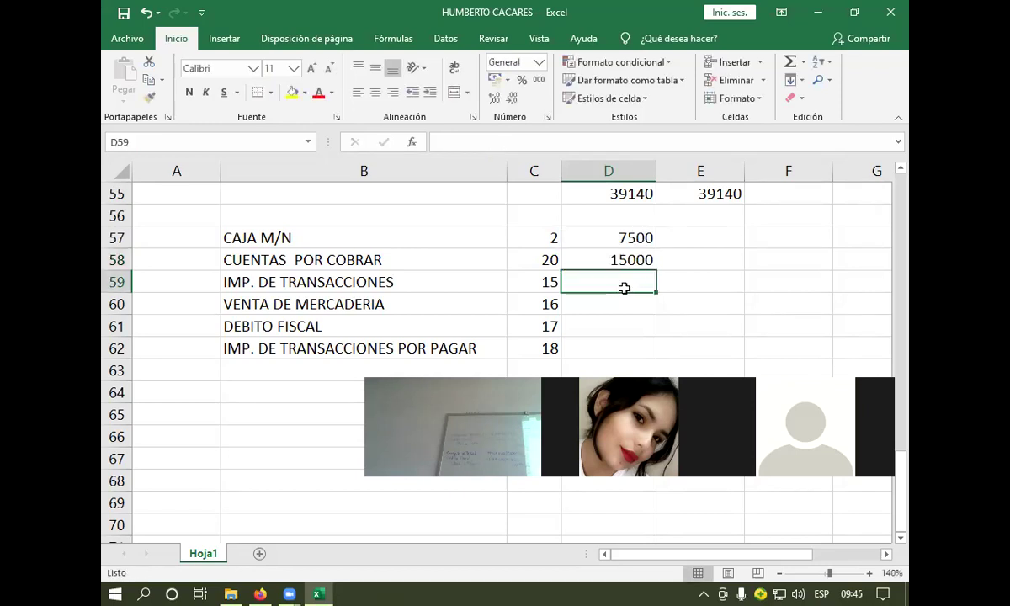
Step: Enter the formula +(5*4500)*3% in D59 as the IMP. DE TRANSACCIONES debit
{"action": "type", "text": "+"}
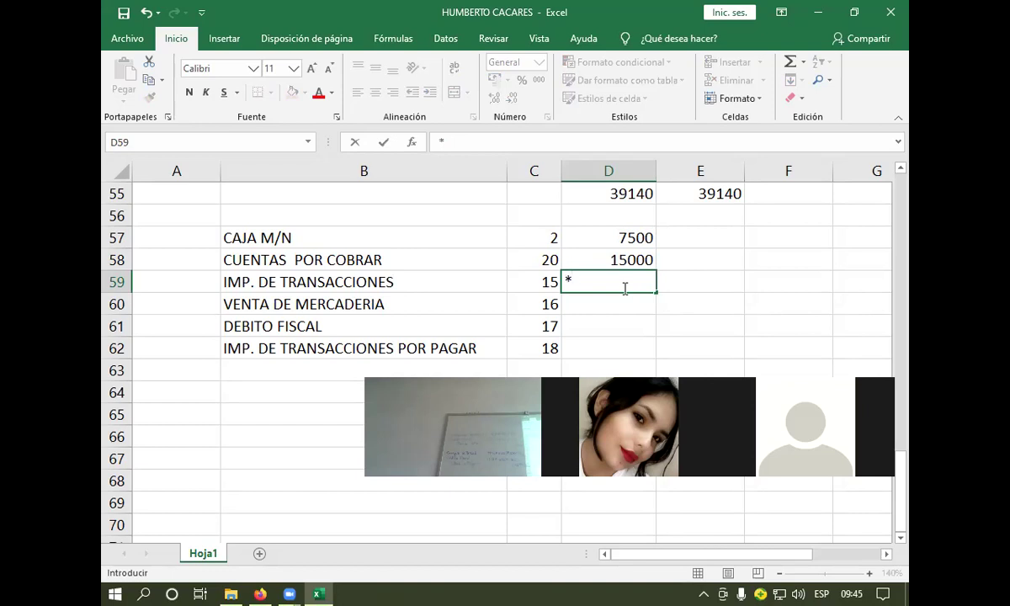
{"action": "type", "text": "("}
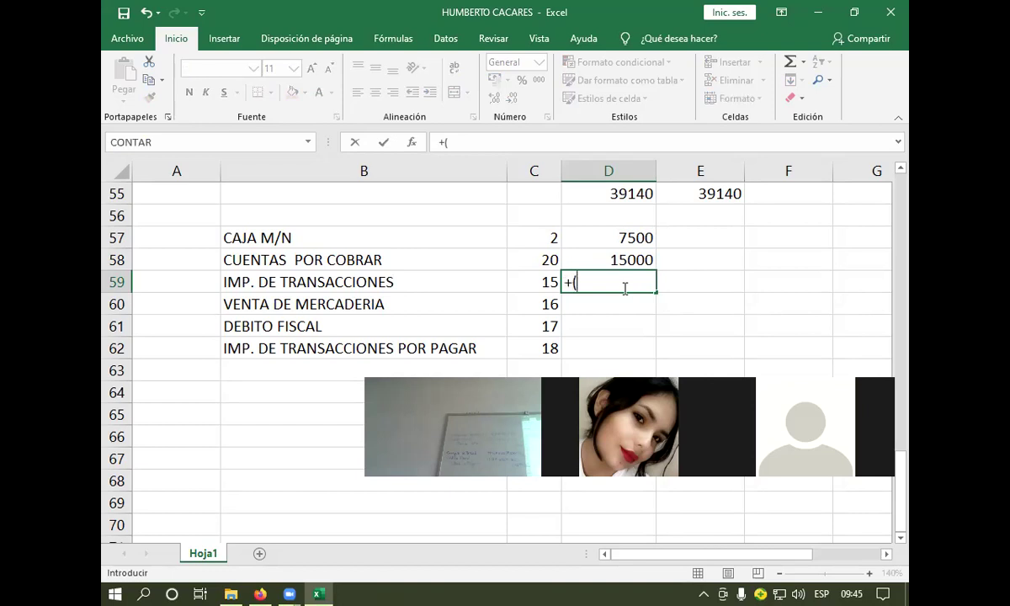
{"action": "type", "text": "5"}
{"action": "type", "text": "*"}
{"action": "type", "text": "4500"}
{"action": "type", "text": "0"}
{"action": "key", "text": "BackSpace"}
{"action": "type", "text": ")*3%"}
{"action": "key", "text": "Return"}
{"action": "key", "text": "Return"}
{"action": "key", "text": "Return"}
{"action": "key", "text": "Return"}
{"action": "key", "text": "Return"}
{"action": "key", "text": "Return"}
{"action": "key", "text": "Return"}
{"action": "key", "text": "Return"}
{"action": "key", "text": "Return"}
{"action": "key", "text": "Return"}
{"action": "key", "text": "Return"}
{"action": "key", "text": "Return"}
{"action": "key", "text": "Return"}
{"action": "key", "text": "Return"}
{"action": "key", "text": "Return"}
{"action": "key", "text": "Return"}
{"action": "key", "text": "Return"}
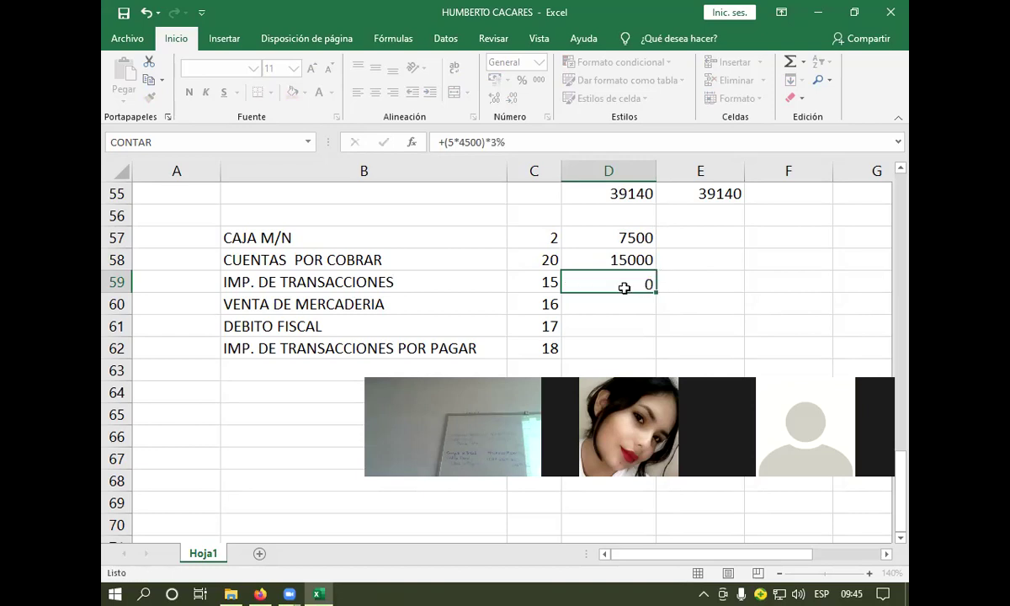
{"action": "key", "text": "Return"}
{"action": "key", "text": "Return"}
{"action": "key", "text": "Return"}
{"action": "key", "text": "Return"}
{"action": "key", "text": "Return"}
{"action": "key", "text": "Return"}
{"action": "key", "text": "Return"}
{"action": "key", "text": "Return"}
{"action": "key", "text": "Return"}
{"action": "key", "text": "Return"}
{"action": "key", "text": "Return"}
{"action": "key", "text": "Return"}
{"action": "key", "text": "Return"}
{"action": "key", "text": "Return"}
{"action": "key", "text": "Return"}
{"action": "key", "text": "Return"}
{"action": "key", "text": "Return"}
{"action": "key", "text": "Return"}
{"action": "key", "text": "Return"}
{"action": "key", "text": "Return"}
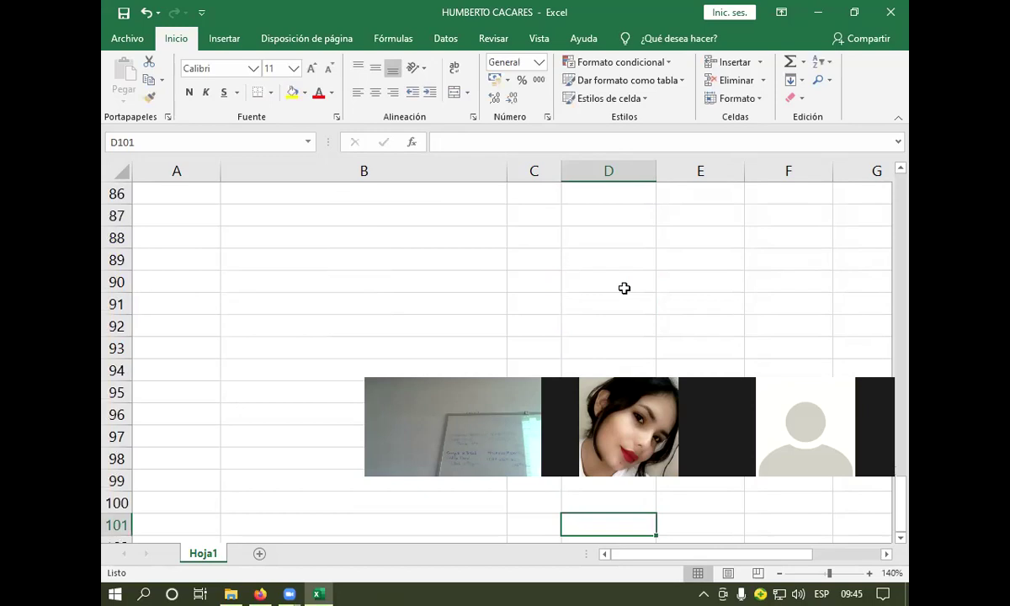
Step: Enter the formula +(5*4500)*87% in E60 as the VENTA DE MERCADERIA credit
{"action": "scroll", "coordinate": [633, 351], "scroll_direction": "up", "scroll_amount": 6}
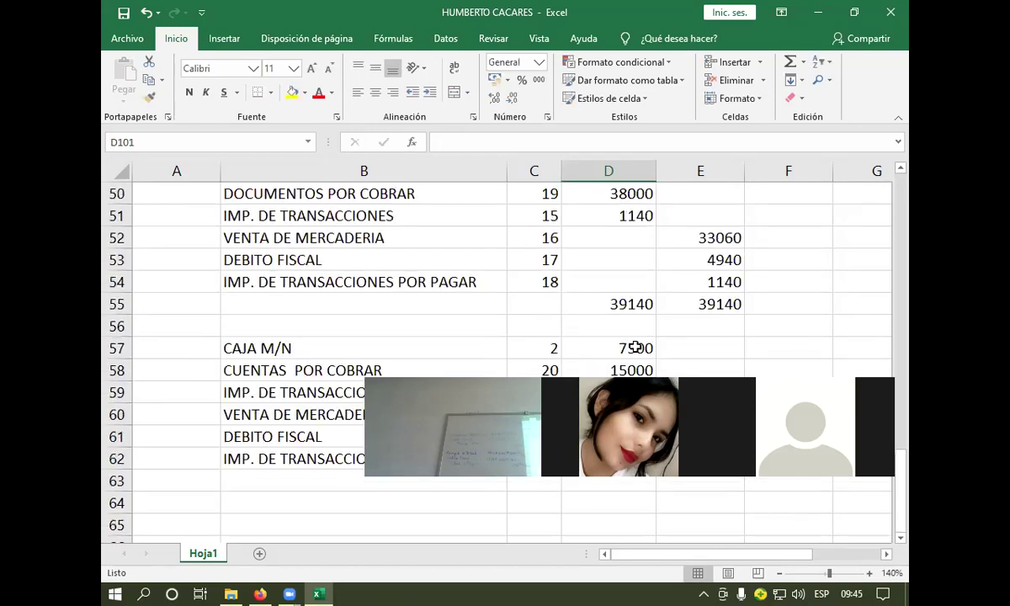
{"action": "scroll", "coordinate": [635, 349], "scroll_direction": "down", "scroll_amount": 2}
{"action": "left_click", "coordinate": [683, 282]}
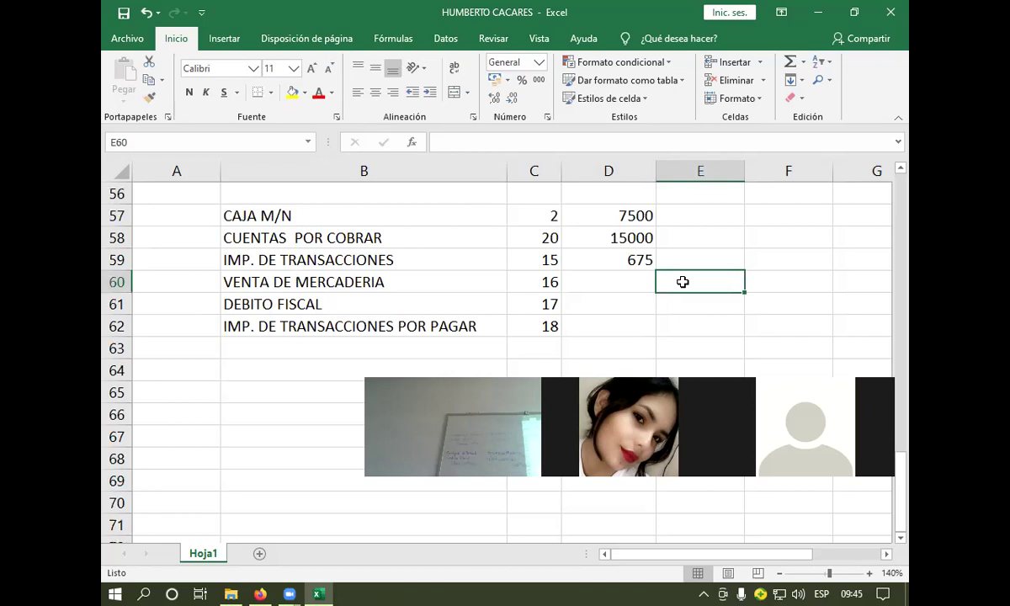
{"action": "type", "text": "+("}
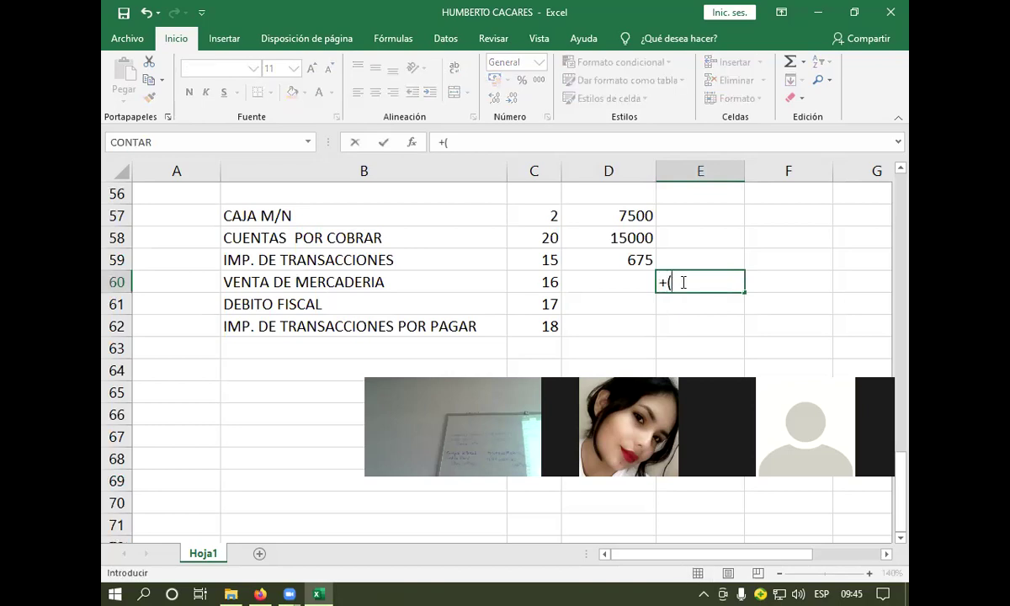
{"action": "type", "text": "5*4500)"}
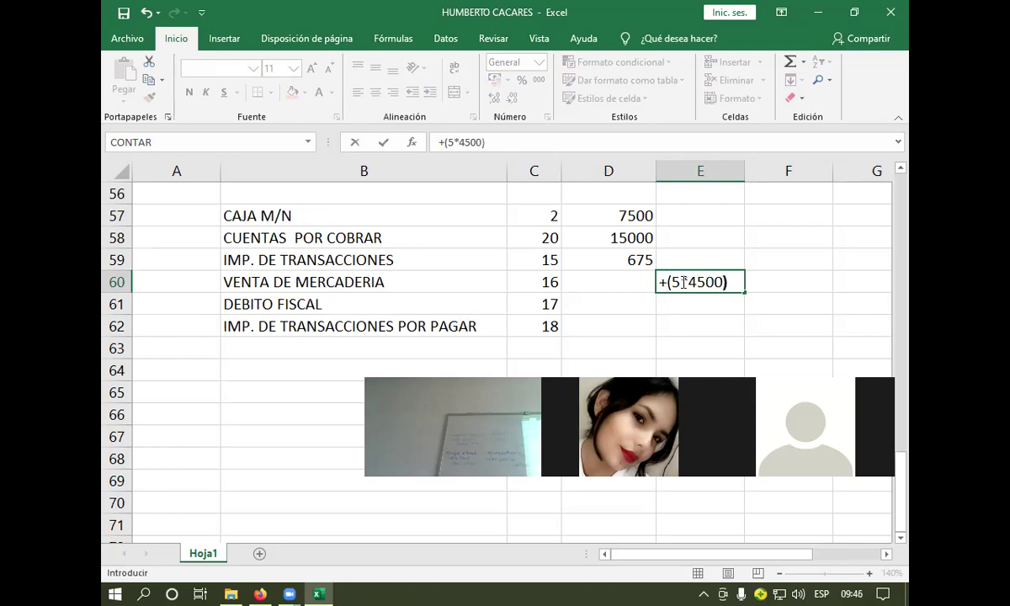
{"action": "type", "text": "*87%"}
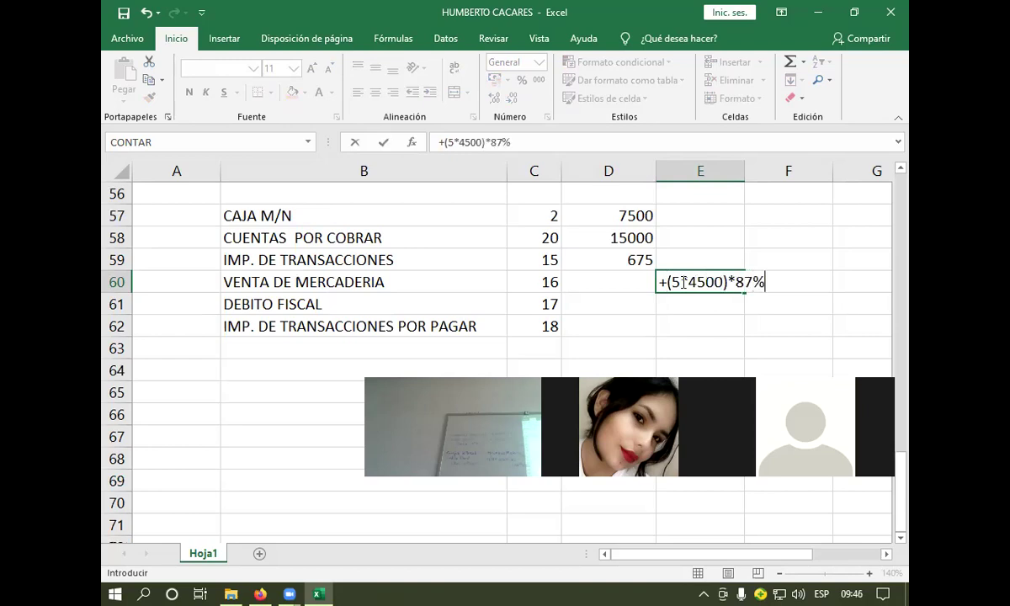
{"action": "key", "text": "Return"}
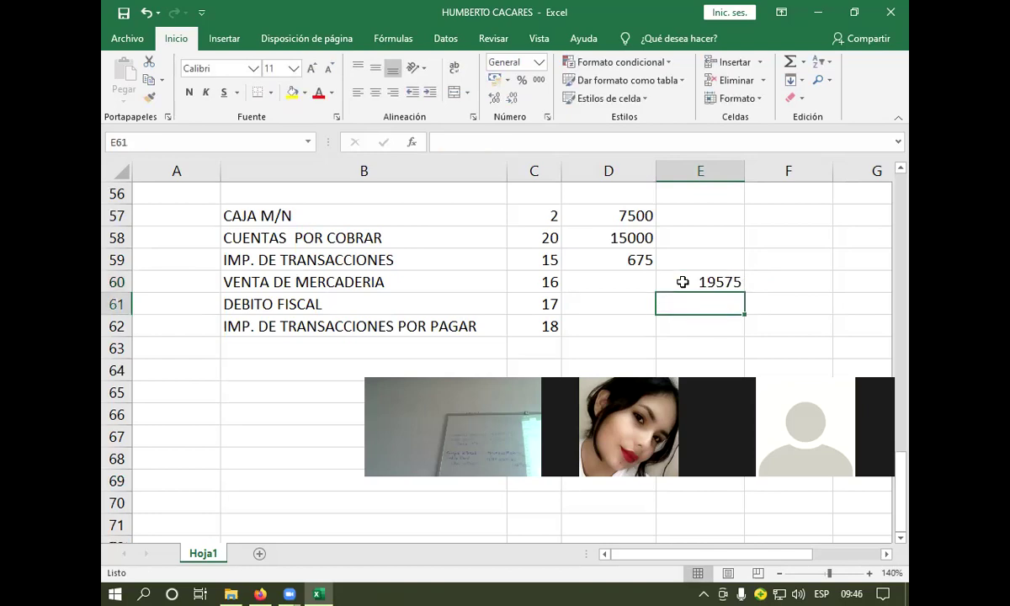
Step: Enter the formula +(5*4500)*13% in E61 as the DEBITO FISCAL credit
{"action": "type", "text": "+(5*4500)"}
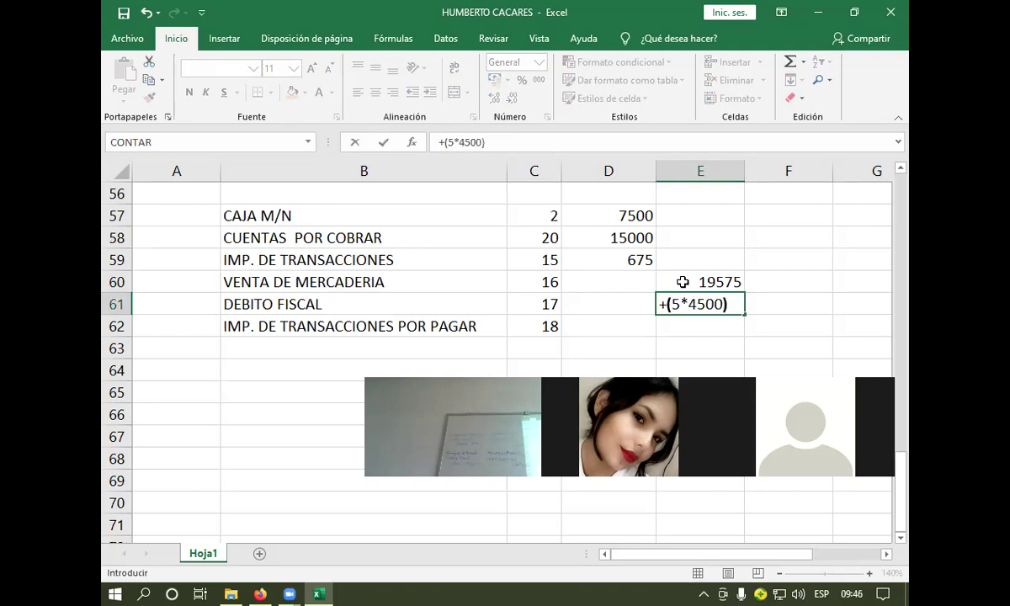
{"action": "type", "text": "*13%"}
{"action": "key", "text": "Return"}
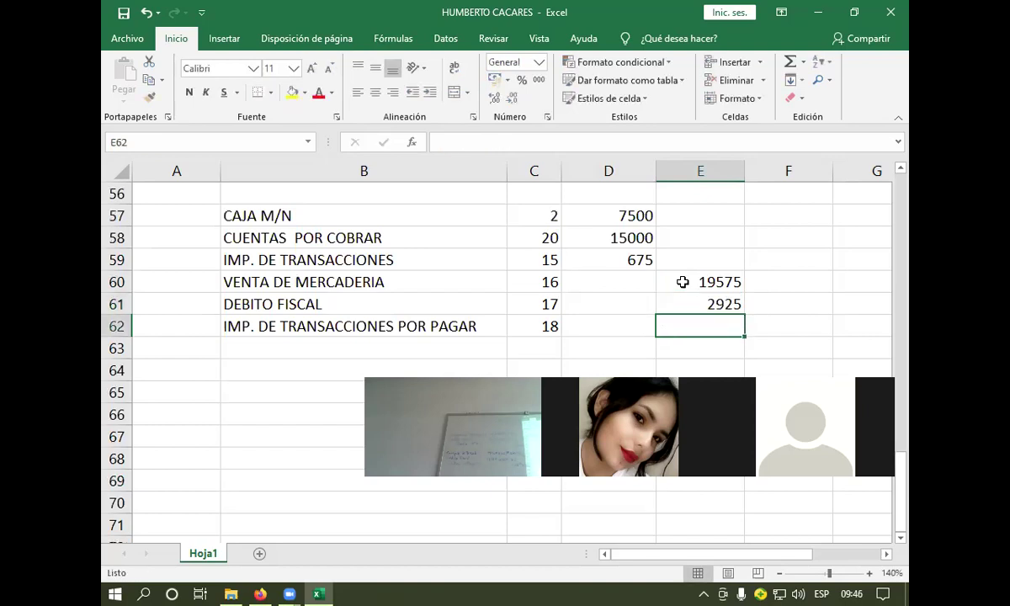
Step: Enter the formula +(5*4500)*3% in E62 as the IMP. DE TRANSACCIONES POR PAGAR credit and select D63
{"action": "type", "text": "+"}
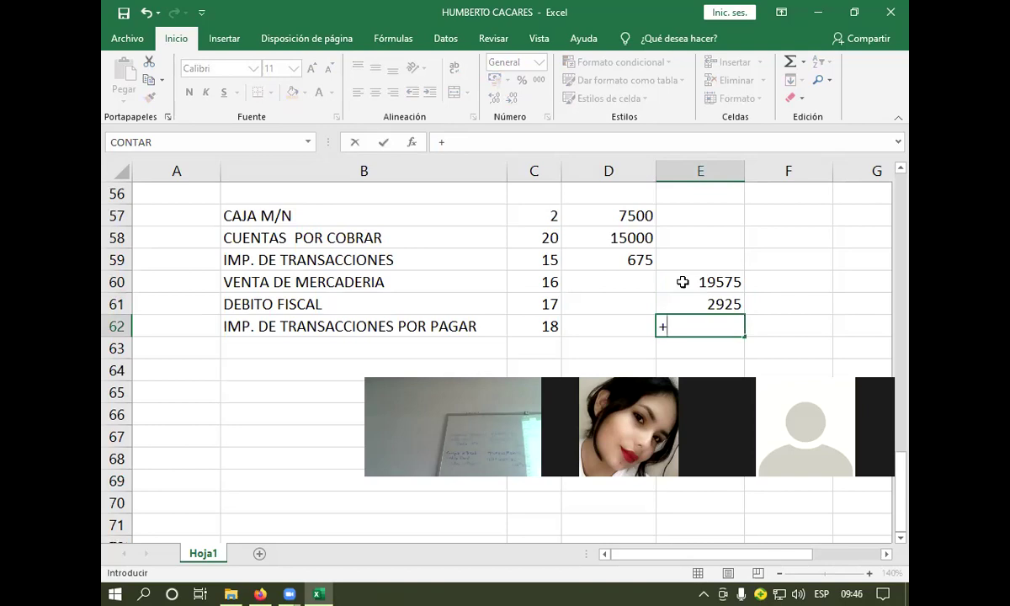
{"action": "type", "text": "8"}
{"action": "key", "text": "BackSpace"}
{"action": "type", "text": "(5*4500"}
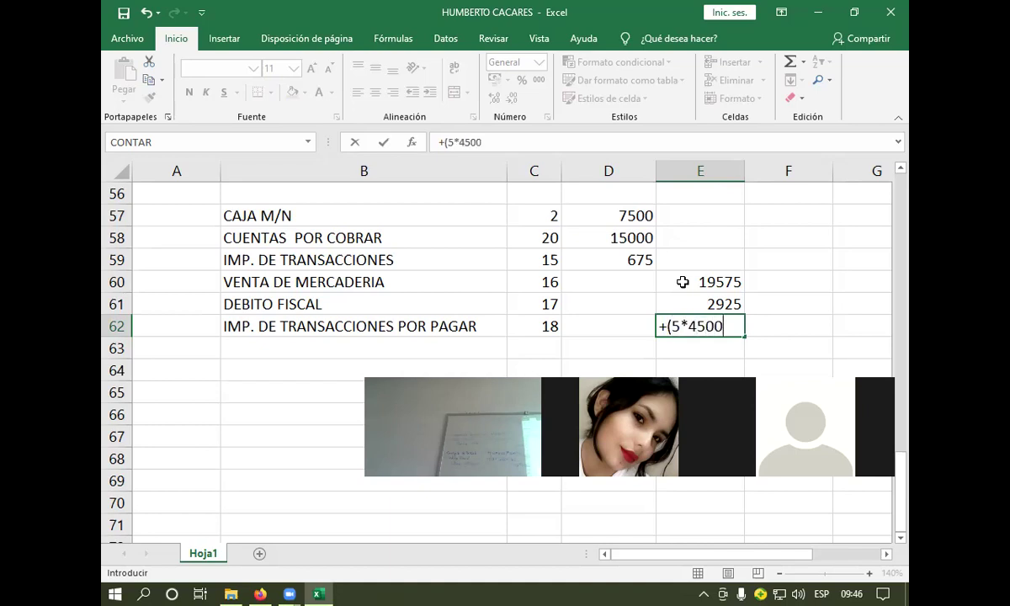
{"action": "type", "text": ")*3%"}
{"action": "key", "text": "Return"}
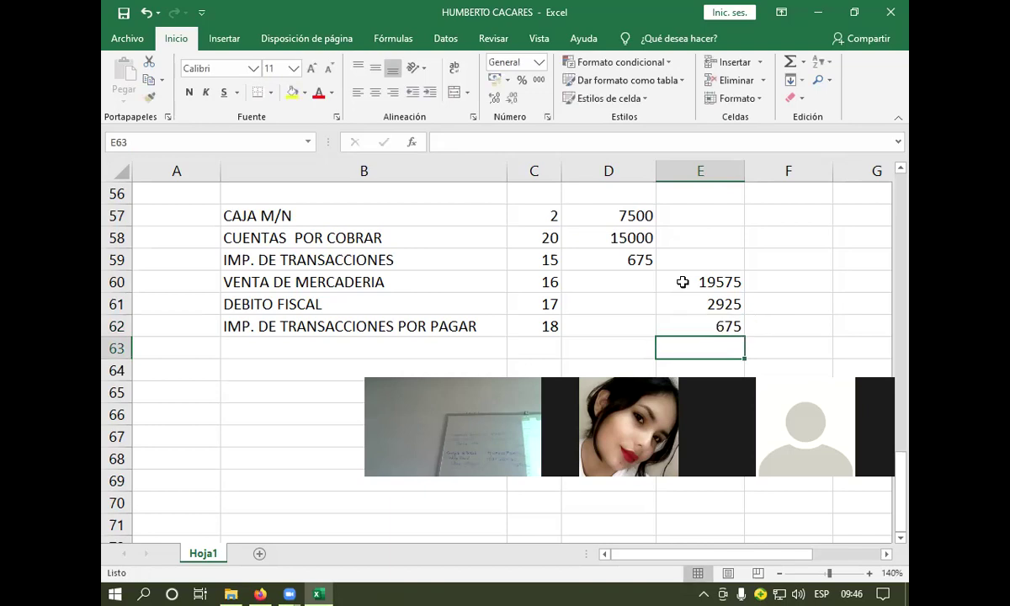
{"action": "left_click", "coordinate": [618, 341]}
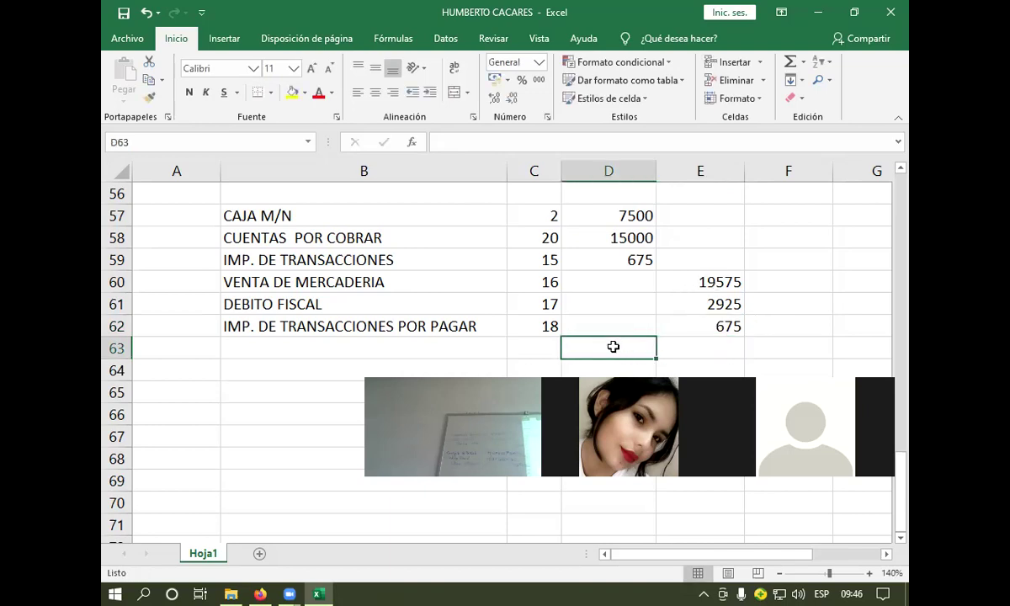
Step: Total the debits in D63 with SUMA(D57:D62) and copy the formula across to E63 for the credits
{"action": "left_click", "coordinate": [791, 63]}
{"action": "key", "text": "Return"}
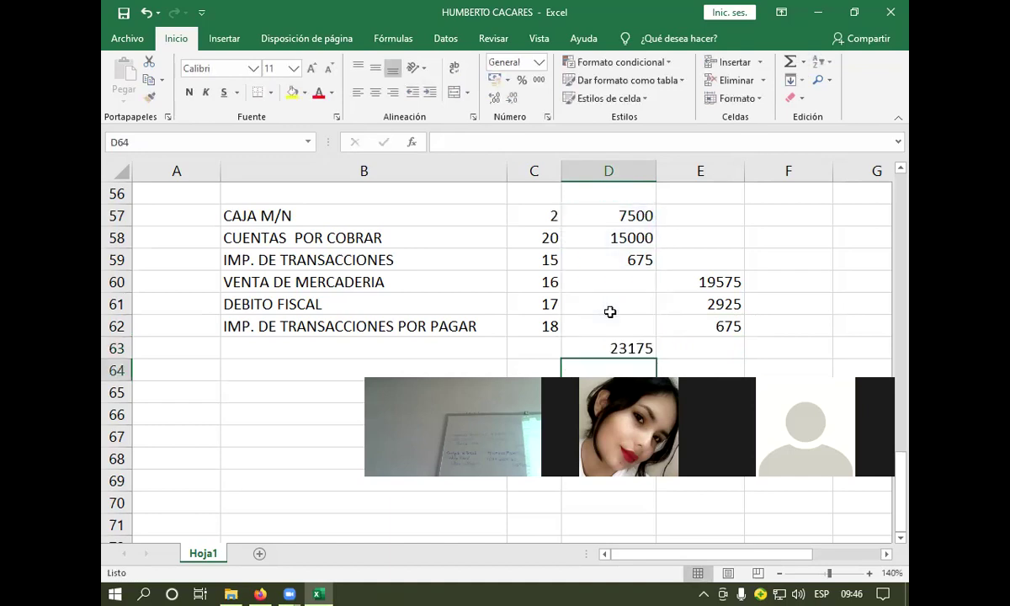
{"action": "left_click", "coordinate": [614, 348]}
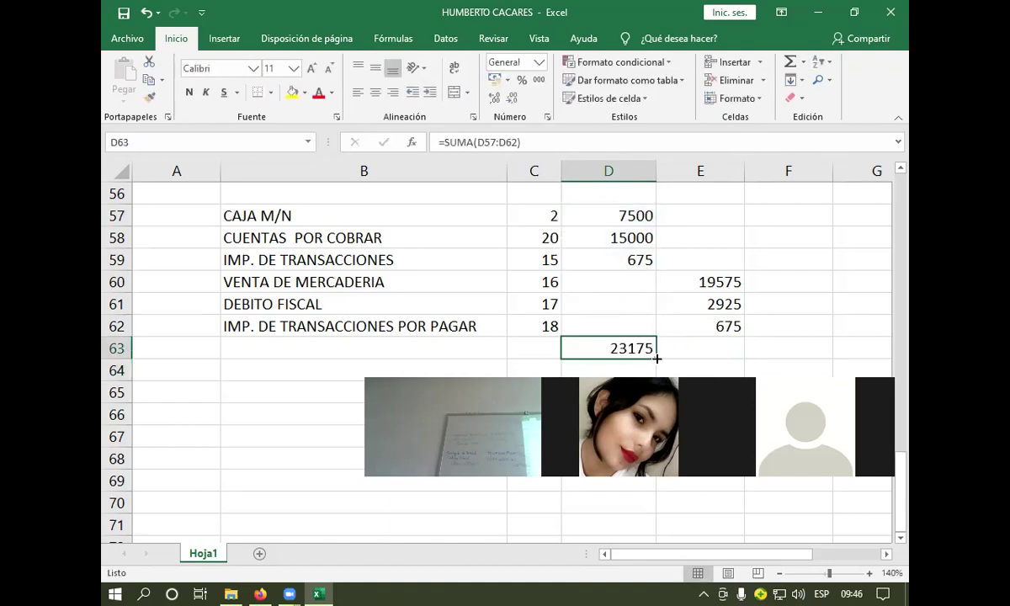
{"action": "left_click_drag", "start_coordinate": [657, 359], "coordinate": [737, 368]}
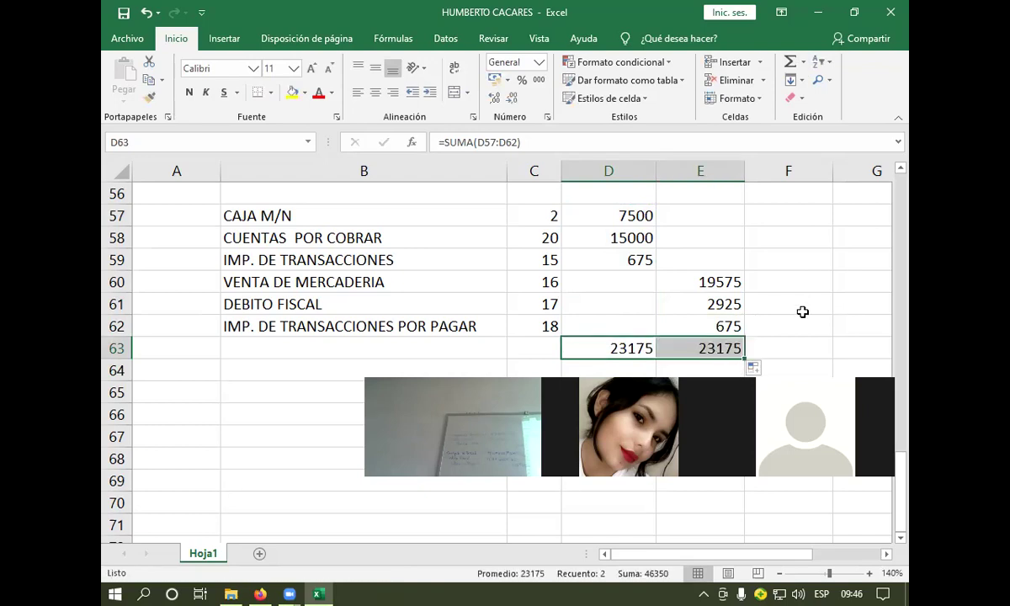
{"action": "scroll", "coordinate": [800, 313], "scroll_direction": "down", "scroll_amount": 1}
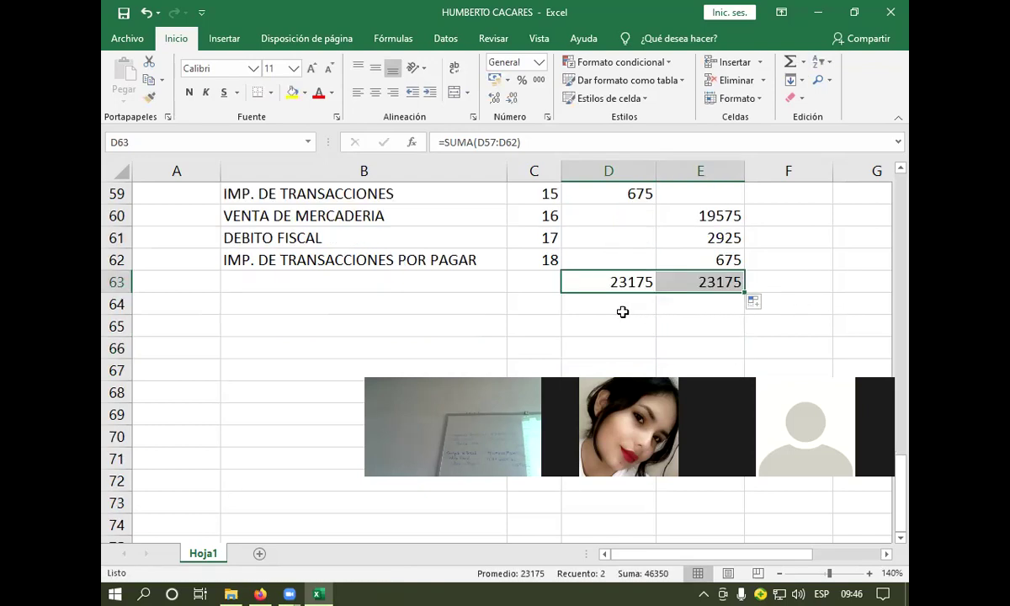
{"action": "scroll", "coordinate": [468, 304], "scroll_direction": "up", "scroll_amount": 1}
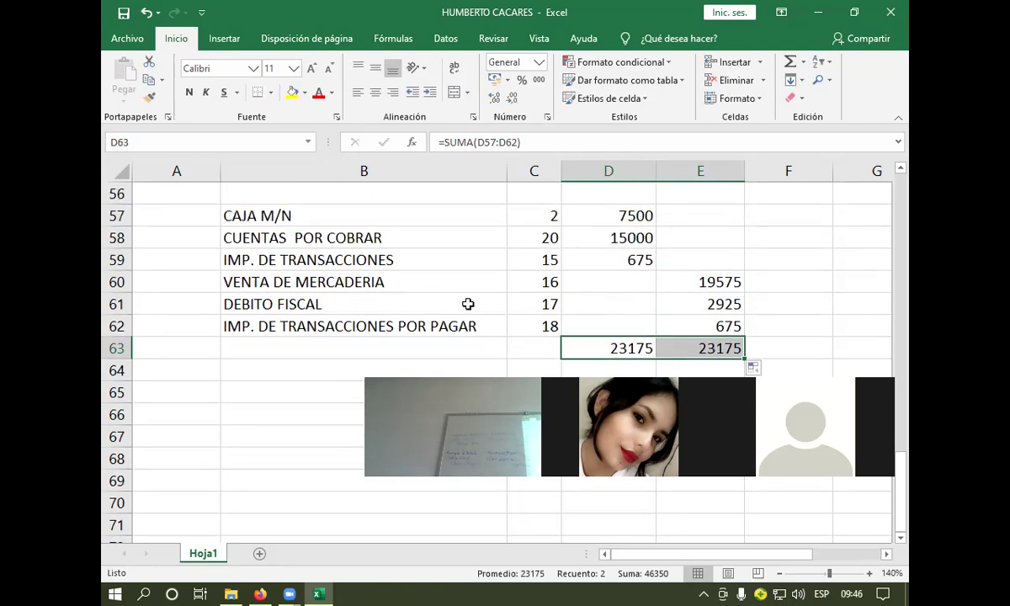
{"action": "scroll", "coordinate": [468, 304], "scroll_direction": "up", "scroll_amount": 1}
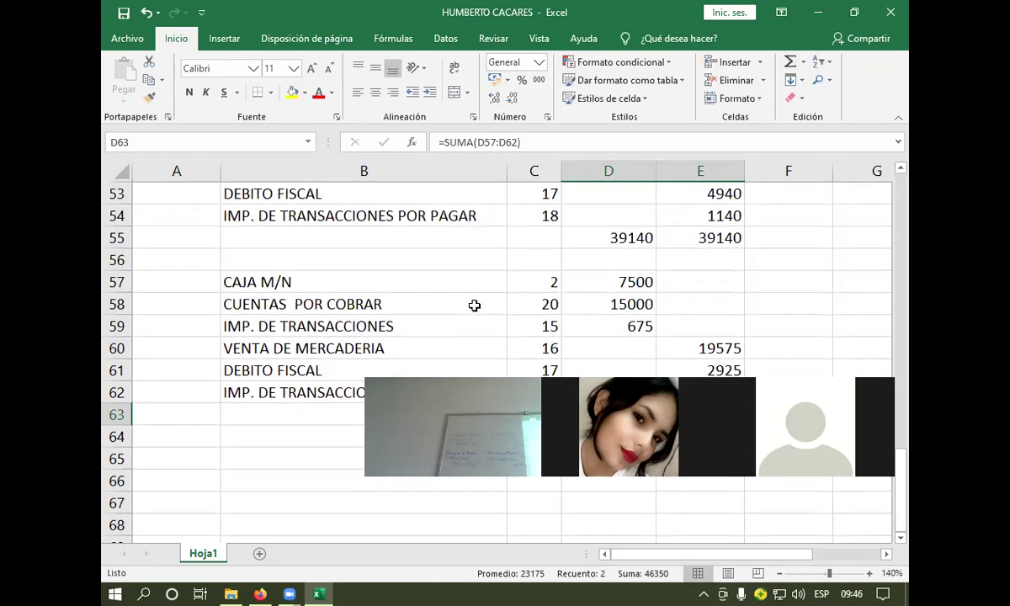
{"action": "scroll", "coordinate": [475, 305], "scroll_direction": "down", "scroll_amount": 2}
{"action": "scroll", "coordinate": [476, 309], "scroll_direction": "up", "scroll_amount": 1}
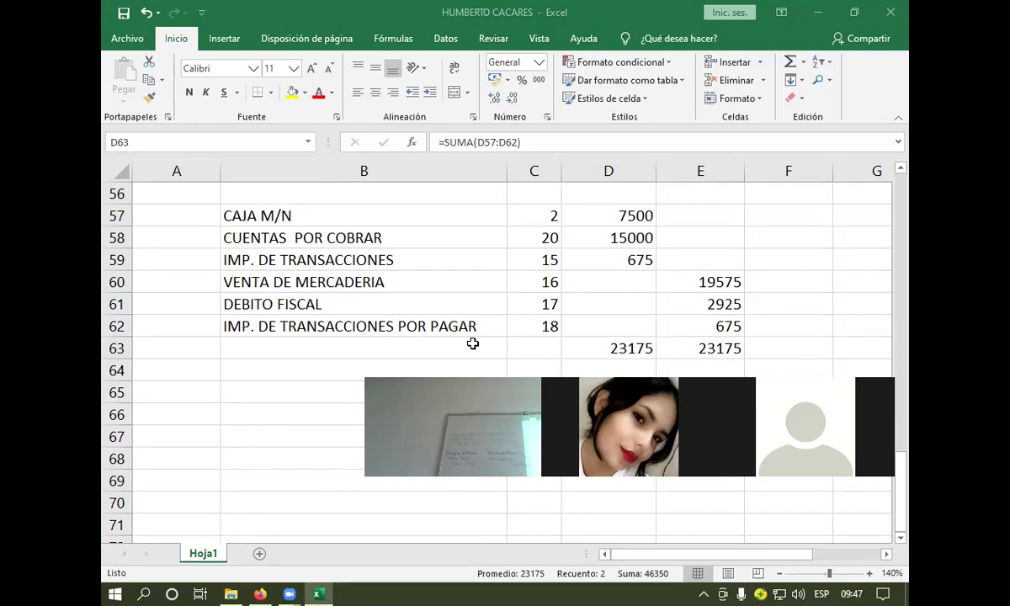
{"action": "key", "text": "F2"}
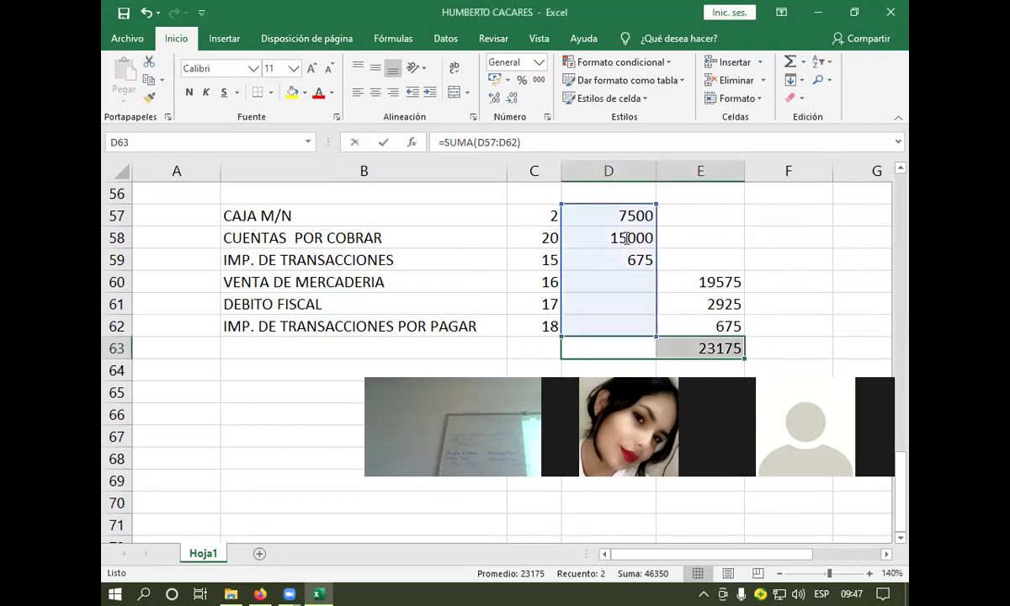
{"action": "key", "text": "Home"}
{"action": "type", "text": "="}
{"action": "left_click", "coordinate": [629, 238]}
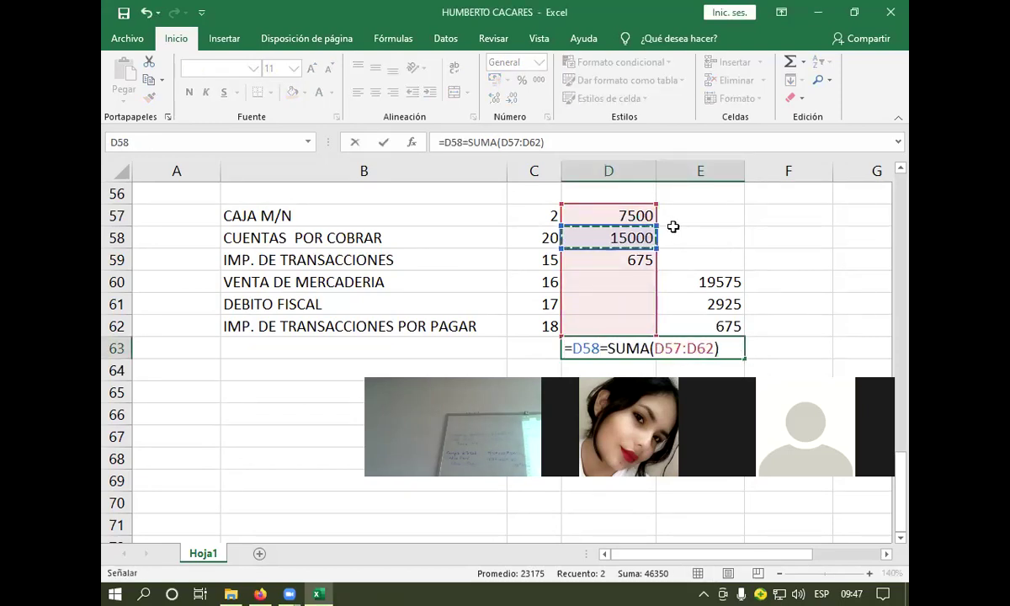
{"action": "left_click", "coordinate": [676, 238]}
{"action": "left_click", "coordinate": [627, 237]}
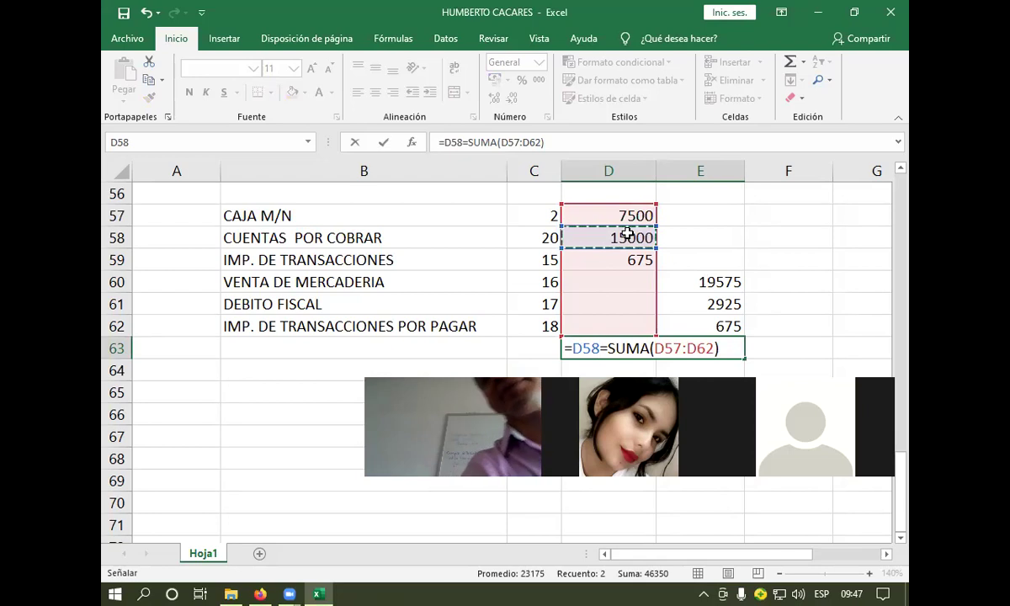
{"action": "key", "text": "Escape"}
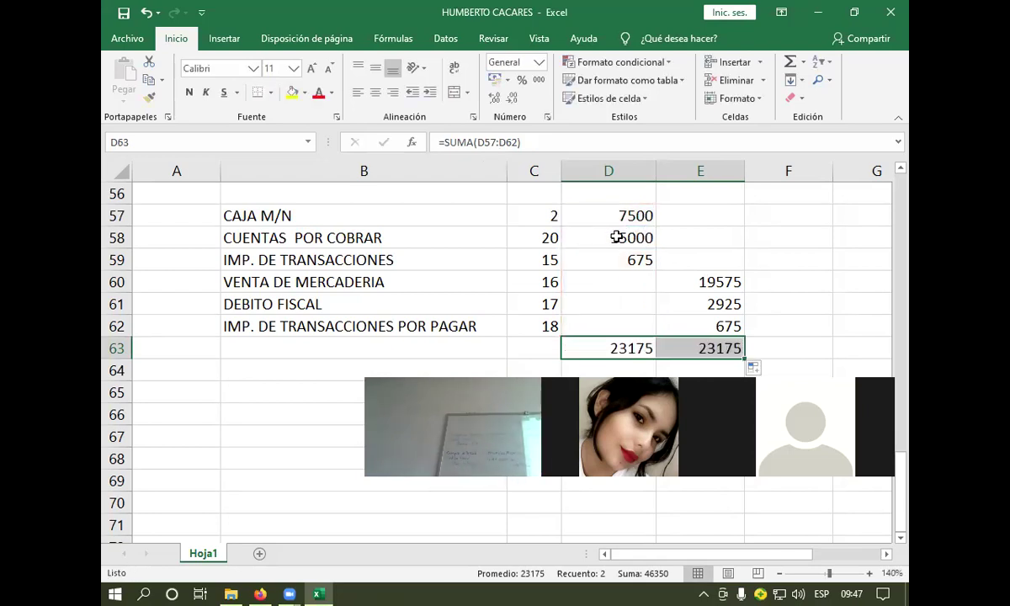
Step: Examine the formula behind the CUENTAS POR COBRAR debit in D58
{"action": "left_click", "coordinate": [617, 238]}
{"action": "double_click", "coordinate": [617, 238]}
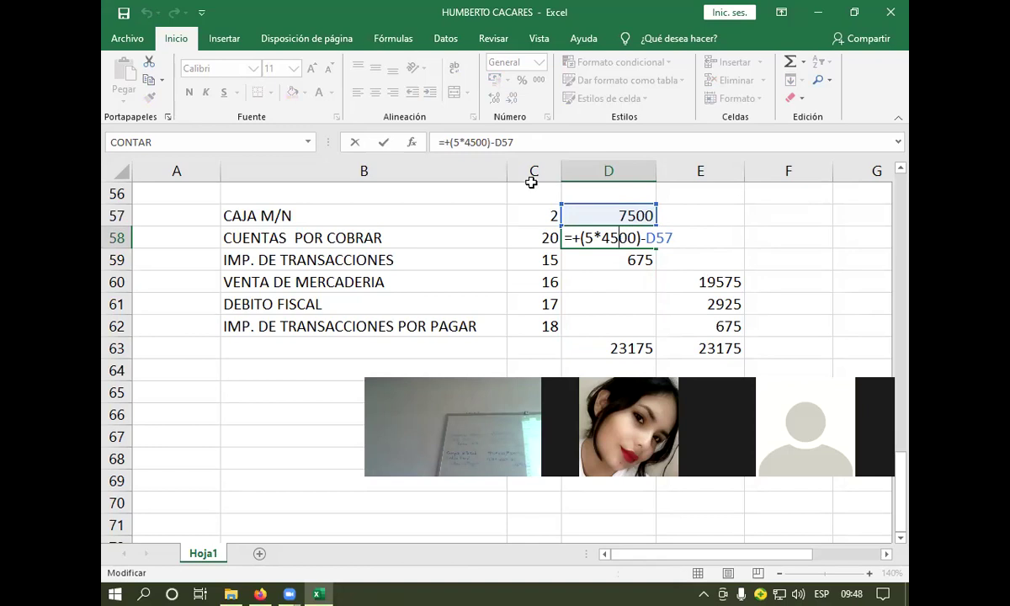
{"action": "key", "text": "Return"}
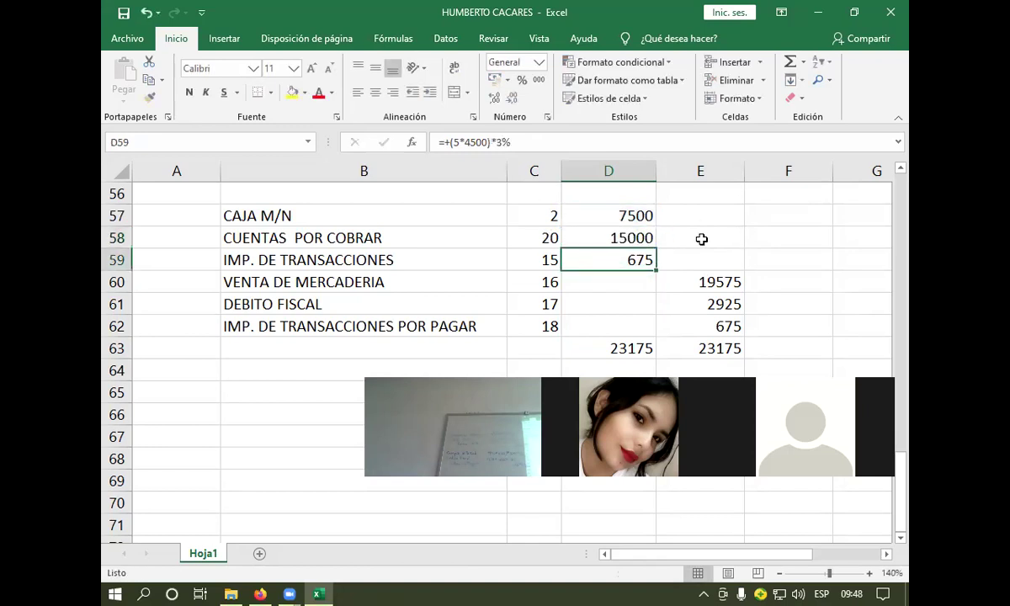
Step: Calculate the full sale amount beside the entry in F57 with the formula +5*4500
{"action": "left_click", "coordinate": [703, 239]}
{"action": "left_click", "coordinate": [762, 235]}
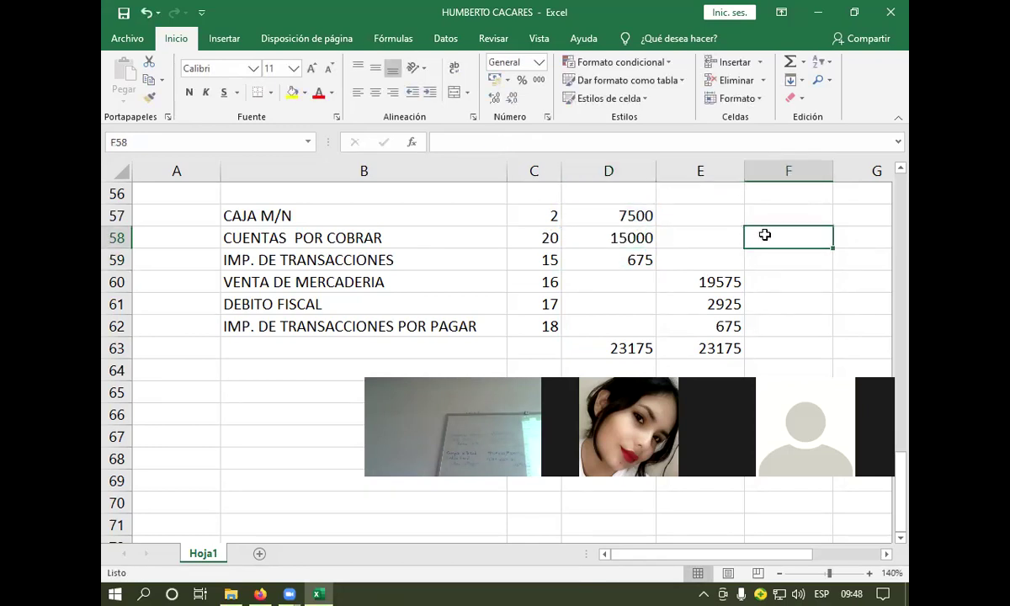
{"action": "left_click", "coordinate": [770, 217]}
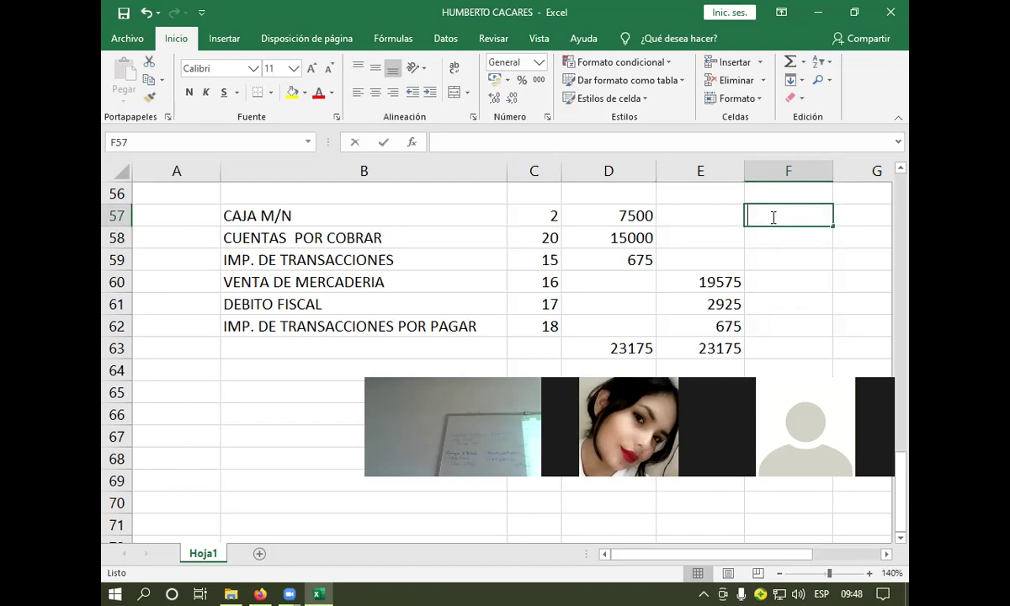
{"action": "type", "text": "+"}
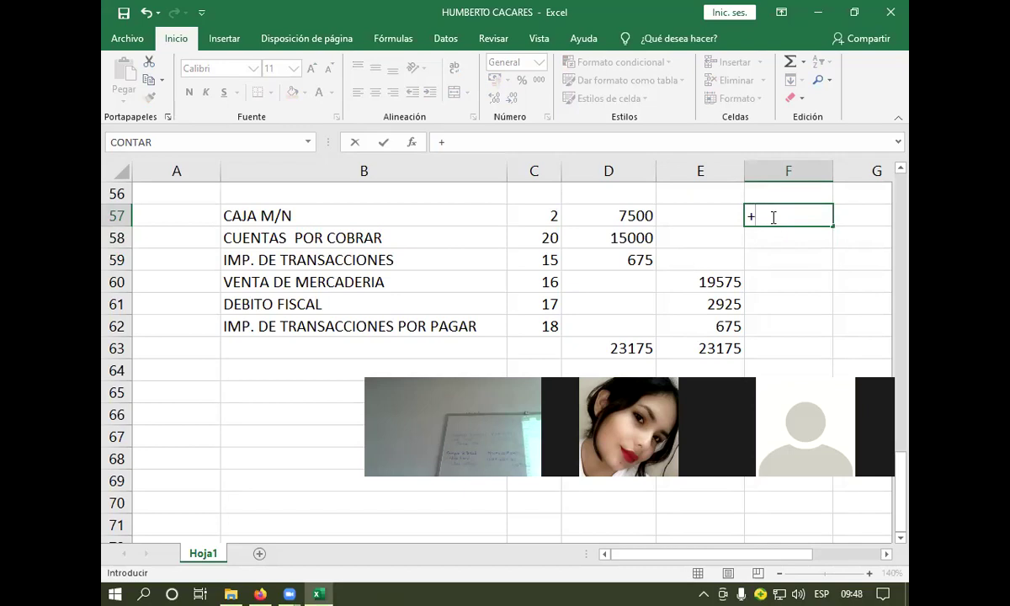
{"action": "type", "text": "5*4500"}
{"action": "key", "text": "Return"}
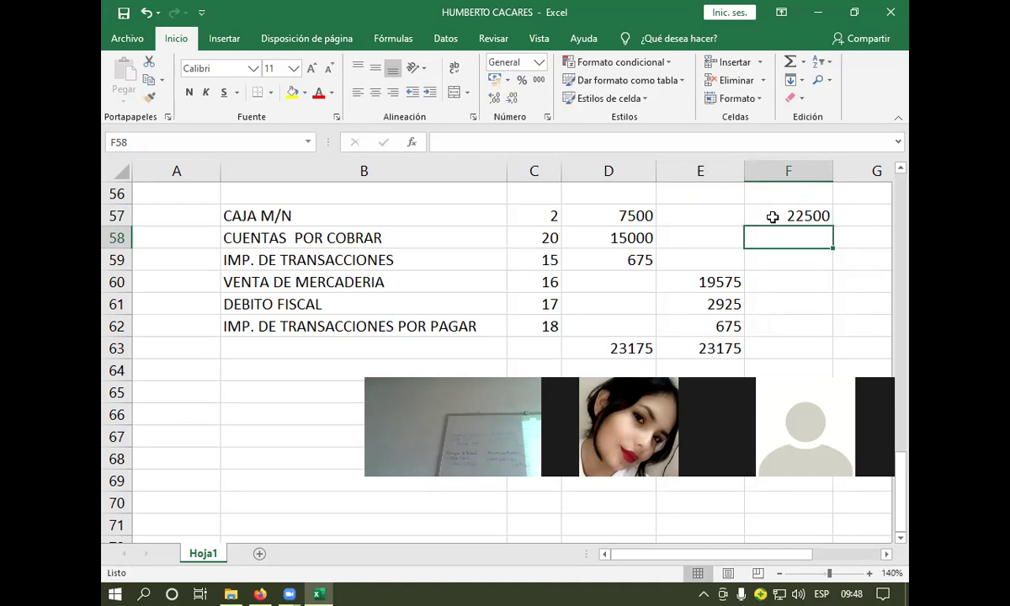
Step: Calculate one third of the sale amount in F58 with the formula +F57/3
{"action": "type", "text": "+"}
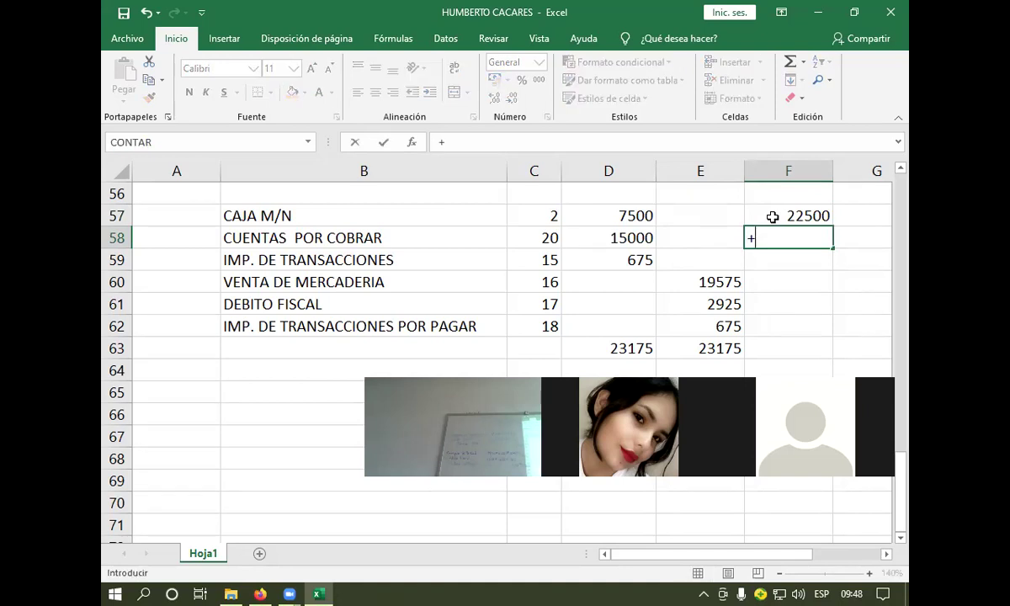
{"action": "left_click", "coordinate": [772, 217]}
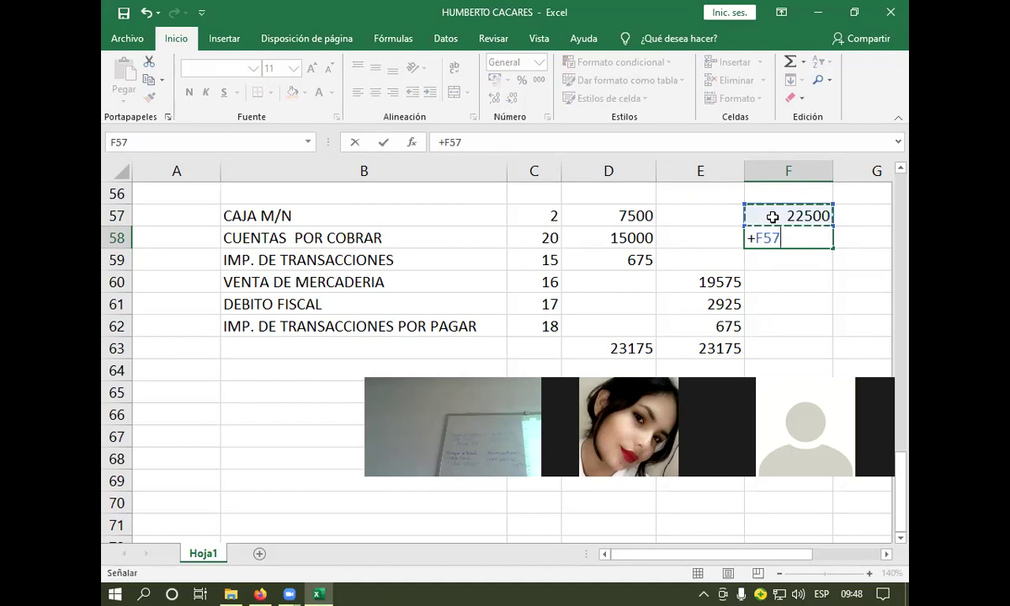
{"action": "type", "text": "/3"}
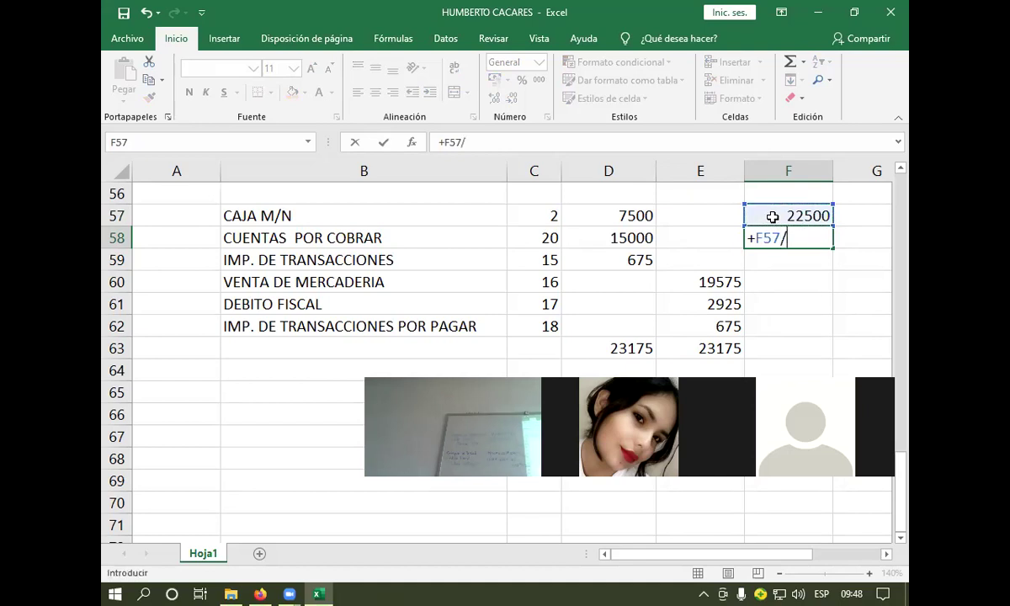
{"action": "key", "text": "Return"}
{"action": "key", "text": "Down"}
{"action": "key", "text": "Down"}
{"action": "key", "text": "Down"}
{"action": "key", "text": "Down"}
{"action": "key", "text": "Down"}
{"action": "key", "text": "Down"}
{"action": "key", "text": "Down"}
{"action": "key", "text": "Down"}
{"action": "key", "text": "Down"}
{"action": "key", "text": "Down"}
{"action": "key", "text": "Down"}
{"action": "key", "text": "Down"}
{"action": "key", "text": "Down"}
{"action": "key", "text": "Down"}
{"action": "key", "text": "Down"}
{"action": "key", "text": "Down"}
{"action": "key", "text": "Down"}
{"action": "key", "text": "Down"}
{"action": "key", "text": "Down"}
{"action": "key", "text": "Down"}
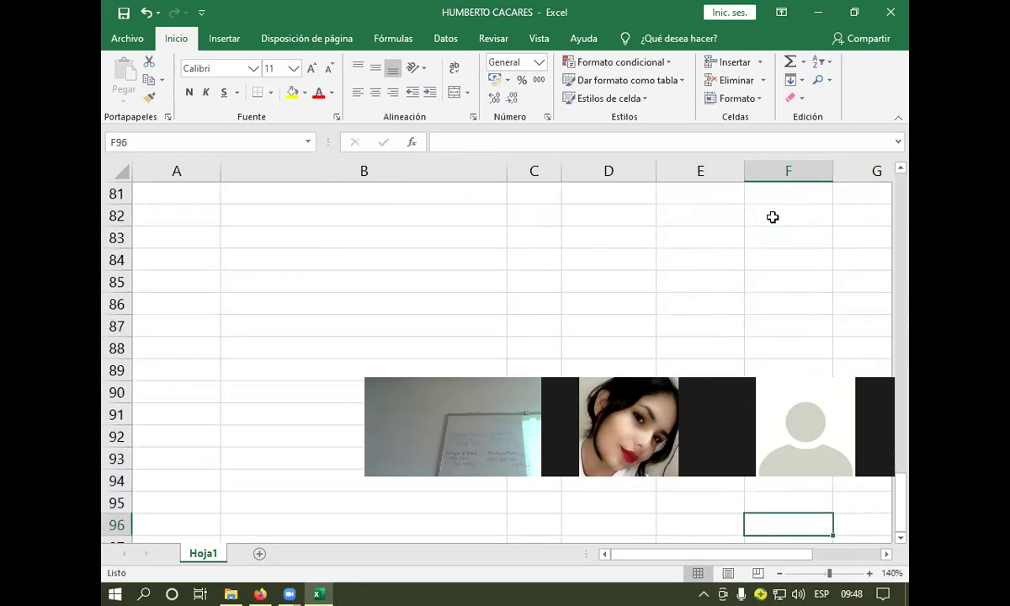
{"action": "scroll", "coordinate": [772, 217], "scroll_direction": "up", "scroll_amount": 10}
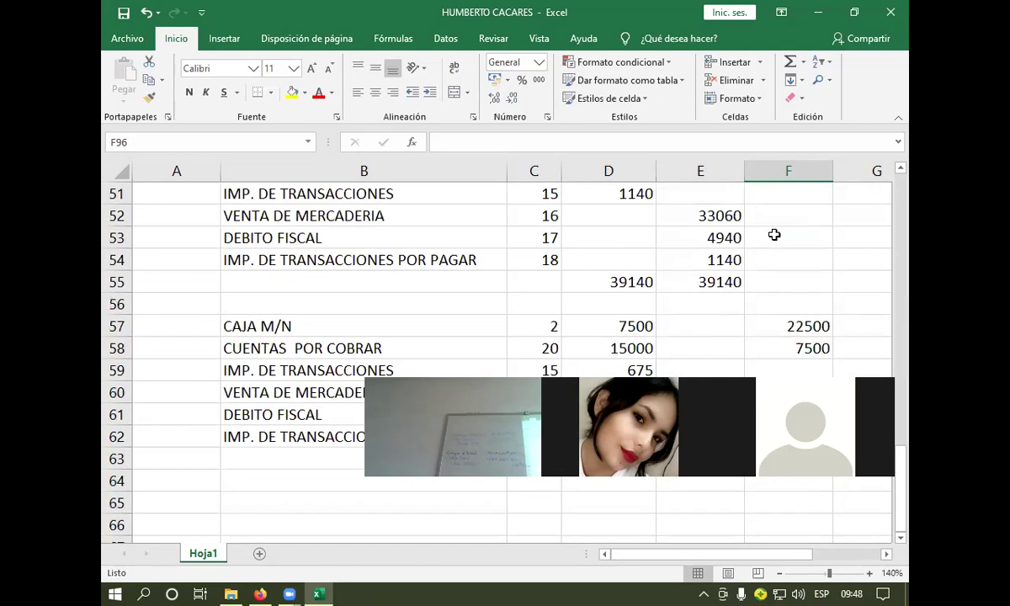
{"action": "scroll", "coordinate": [778, 244], "scroll_direction": "down", "scroll_amount": 1}
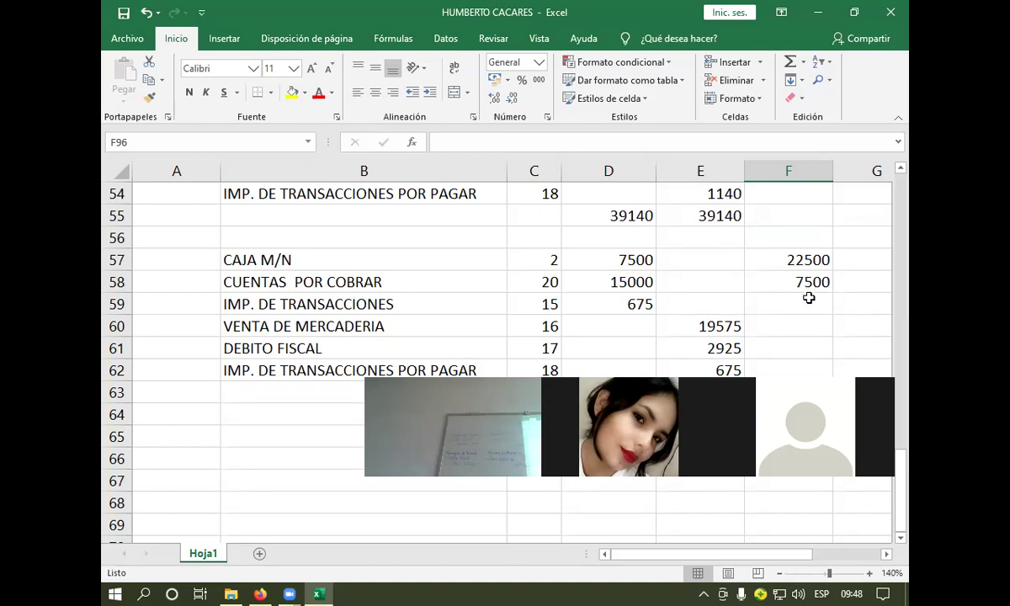
Step: Calculate the remaining balance of the sale in F59 with the formula +F57-F58
{"action": "left_click", "coordinate": [807, 298]}
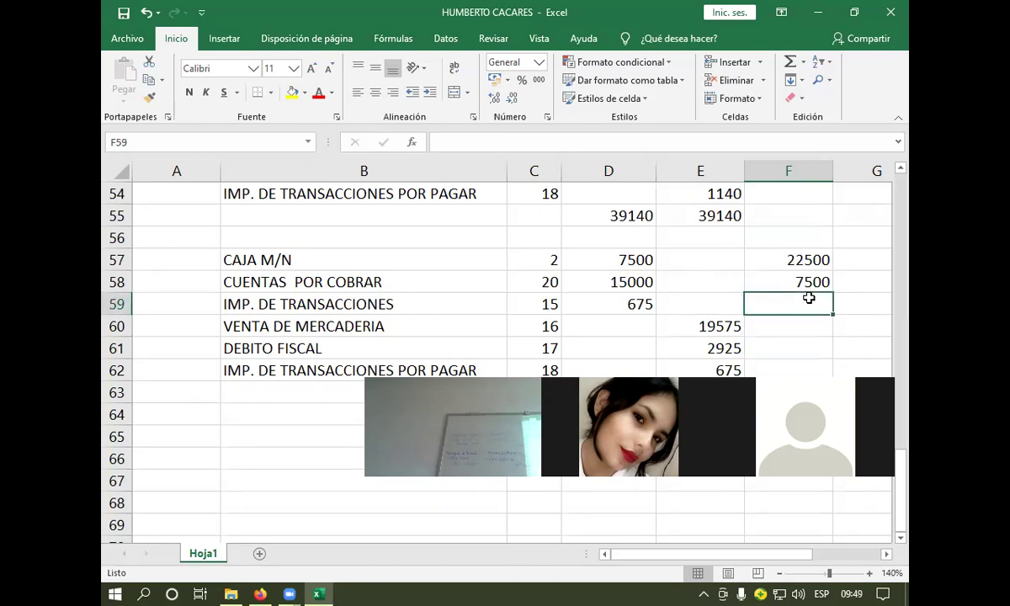
{"action": "type", "text": "+"}
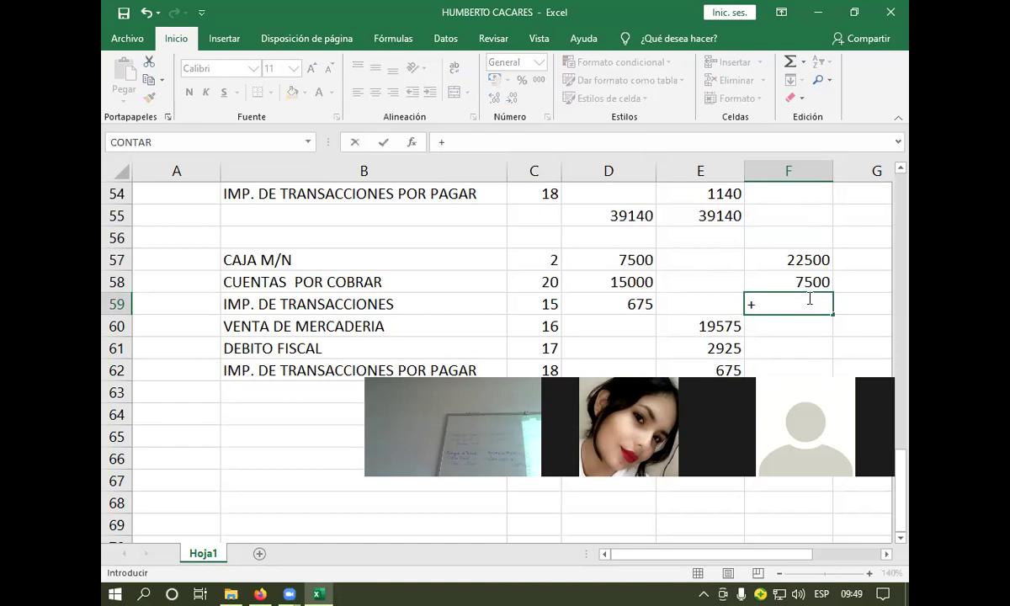
{"action": "type", "text": "-"}
{"action": "left_click", "coordinate": [789, 284]}
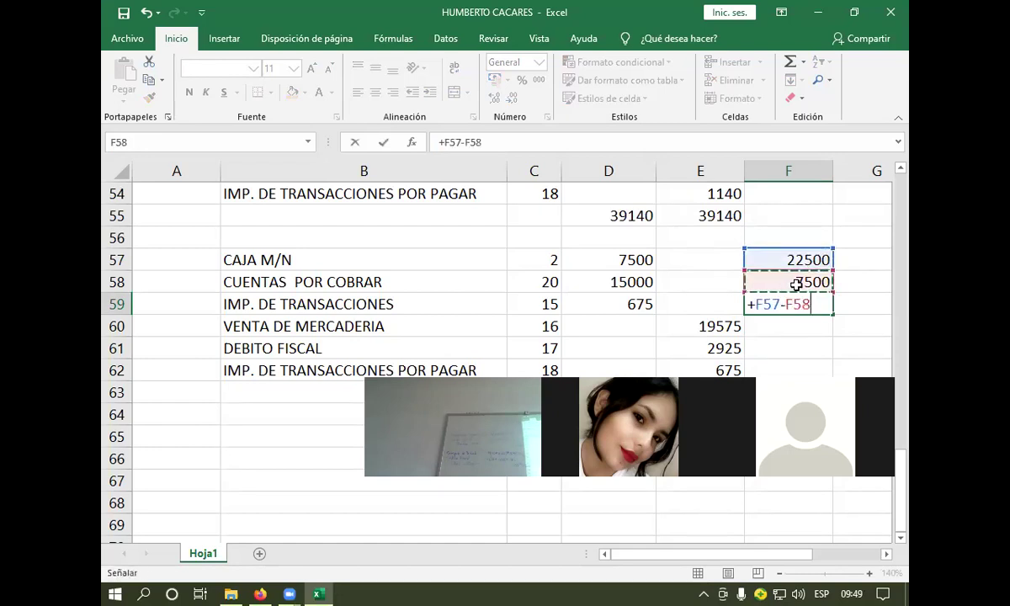
{"action": "key", "text": "Return"}
{"action": "key", "text": "Down"}
{"action": "key", "text": "Down"}
{"action": "key", "text": "Down"}
{"action": "key", "text": "Down"}
{"action": "key", "text": "Down"}
{"action": "key", "text": "Down"}
{"action": "key", "text": "Down"}
{"action": "key", "text": "Down"}
{"action": "key", "text": "Down"}
{"action": "key", "text": "Down"}
{"action": "key", "text": "Down"}
{"action": "key", "text": "Down"}
{"action": "key", "text": "Down"}
{"action": "key", "text": "Down"}
{"action": "key", "text": "Down"}
{"action": "key", "text": "Down"}
{"action": "key", "text": "Down"}
{"action": "key", "text": "Down"}
{"action": "key", "text": "Down"}
{"action": "key", "text": "Down"}
{"action": "key", "text": "Down"}
{"action": "key", "text": "Down"}
{"action": "key", "text": "Down"}
{"action": "key", "text": "Down"}
{"action": "key", "text": "Down"}
{"action": "key", "text": "Down"}
{"action": "key", "text": "Down"}
{"action": "key", "text": "Down"}
{"action": "key", "text": "Down"}
{"action": "key", "text": "Down"}
{"action": "key", "text": "Down"}
{"action": "key", "text": "Down"}
{"action": "key", "text": "Down"}
{"action": "key", "text": "Down"}
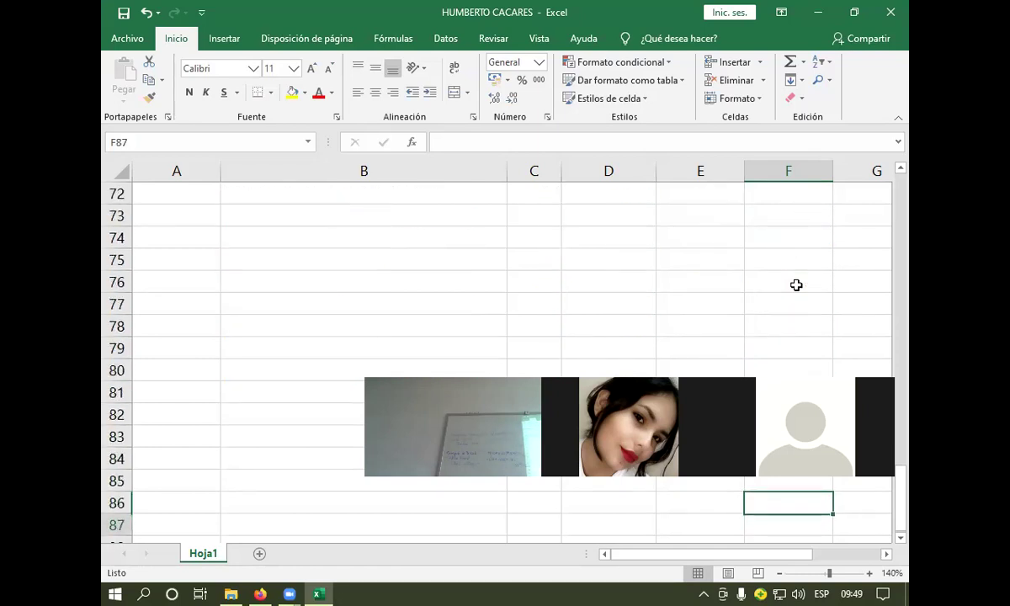
{"action": "scroll", "coordinate": [798, 285], "scroll_direction": "up", "scroll_amount": 13}
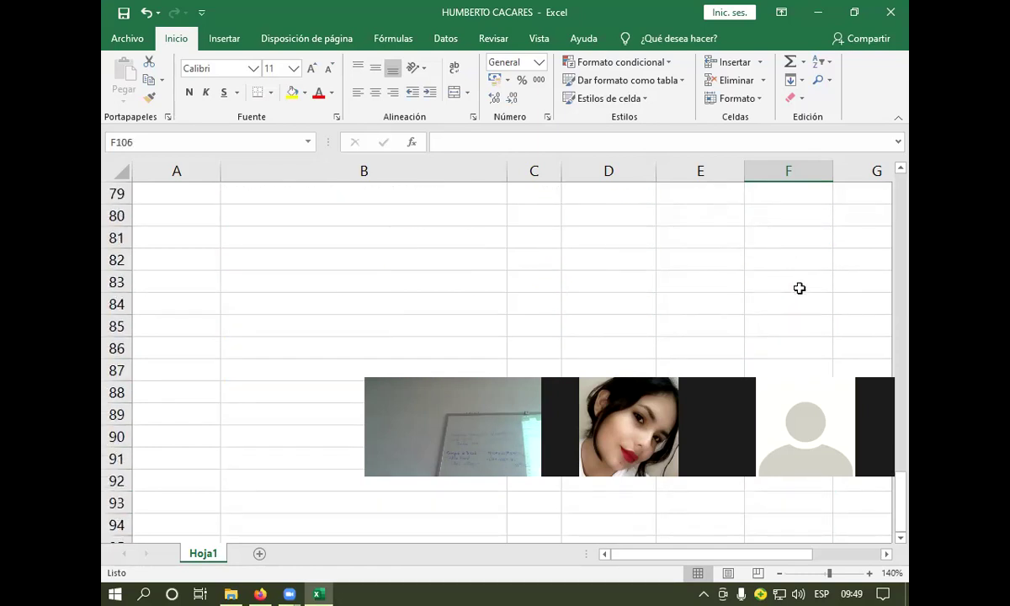
{"action": "scroll", "coordinate": [792, 304], "scroll_direction": "down", "scroll_amount": 1}
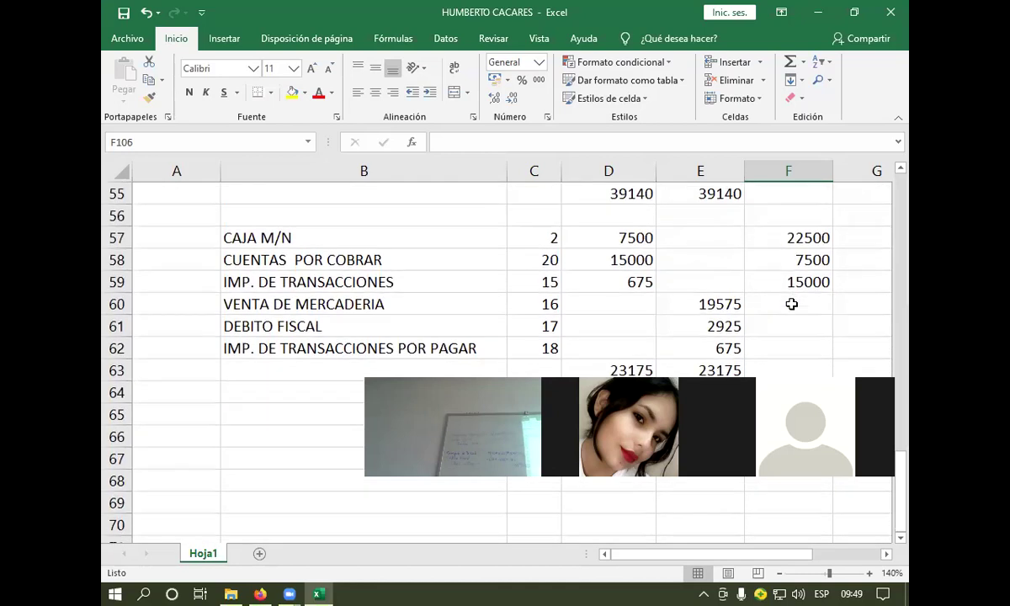
Step: Clear the auxiliary calculations from F59, F58 and F57 and select the VENTA DE MERCADERIA credit in E60
{"action": "left_click", "coordinate": [793, 284]}
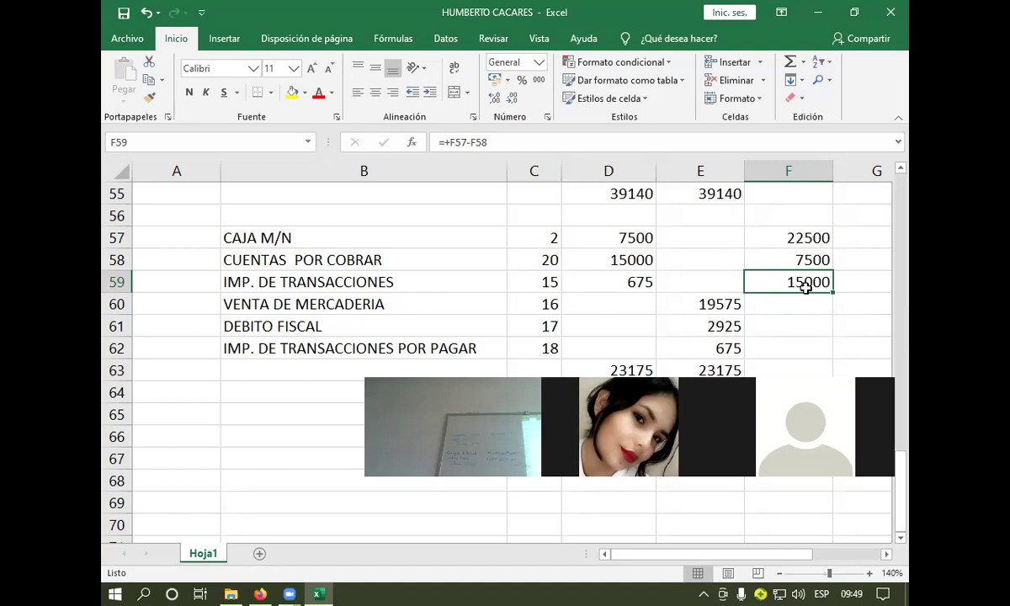
{"action": "key", "text": "BackSpace"}
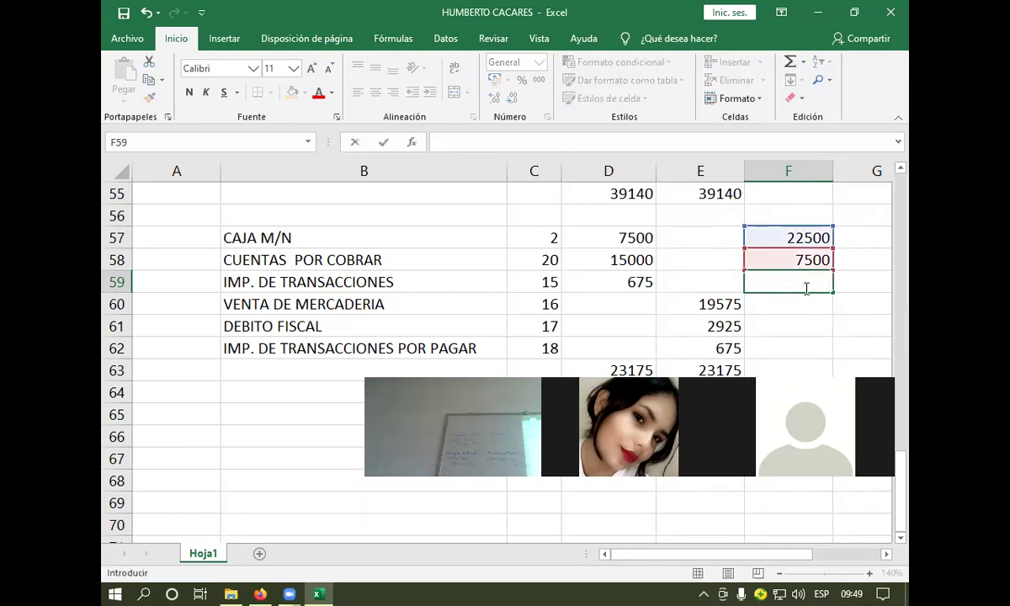
{"action": "key", "text": "Up"}
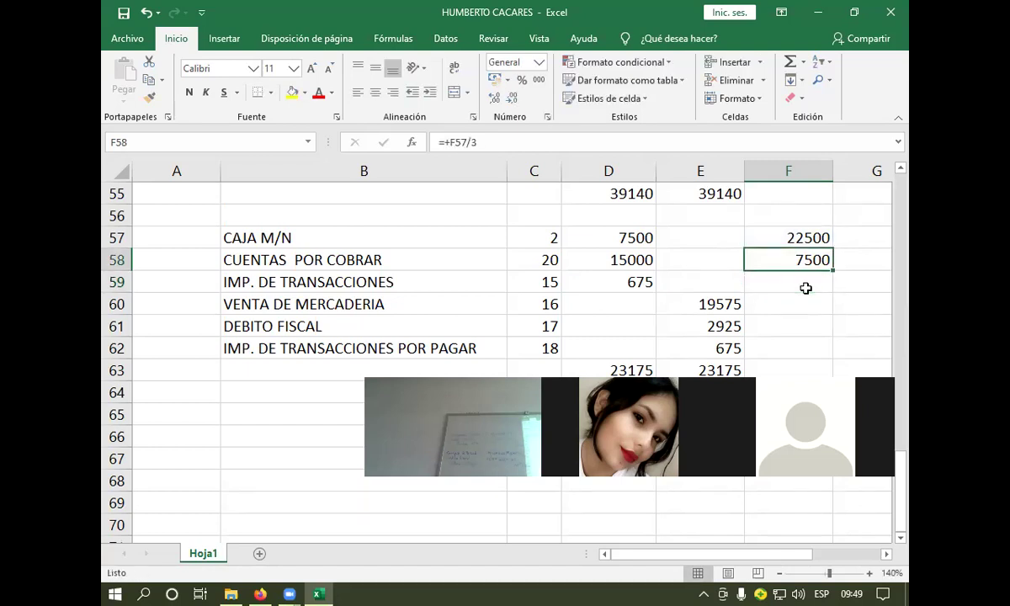
{"action": "key", "text": "BackSpace"}
{"action": "key", "text": "Up"}
{"action": "key", "text": "BackSpace"}
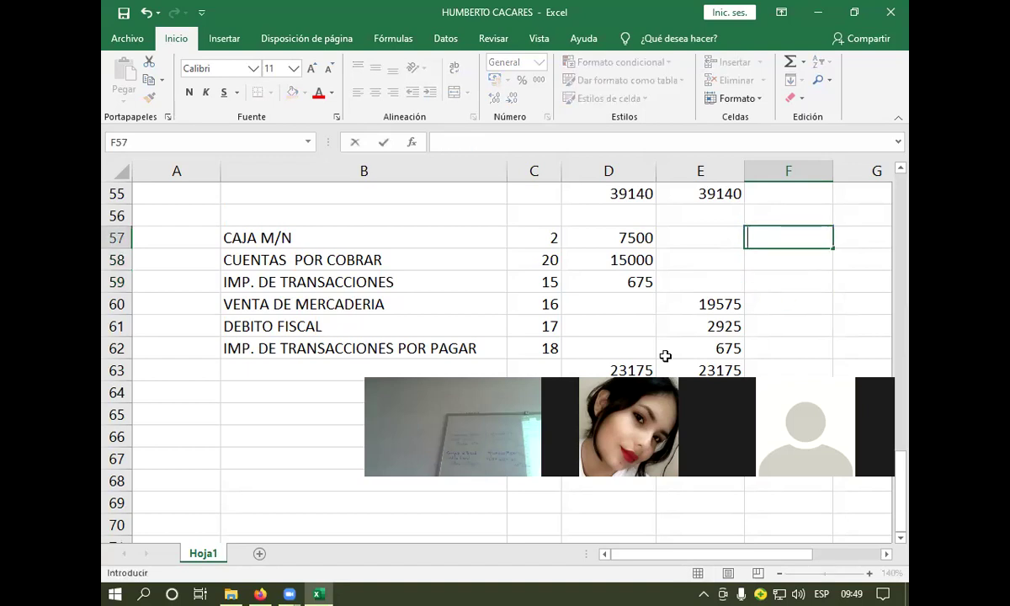
{"action": "left_click", "coordinate": [412, 499]}
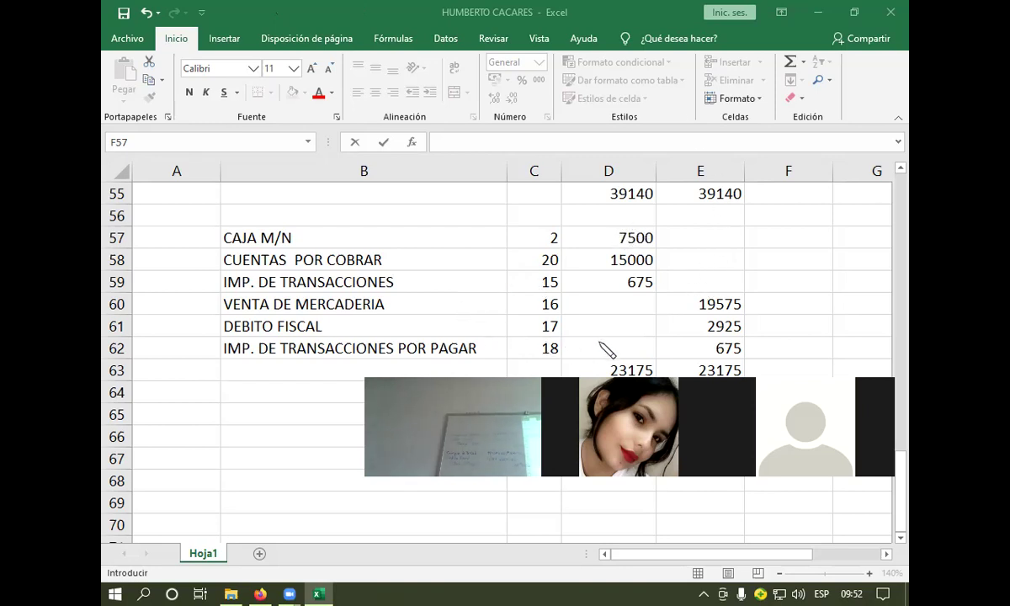
{"action": "left_click", "coordinate": [722, 301]}
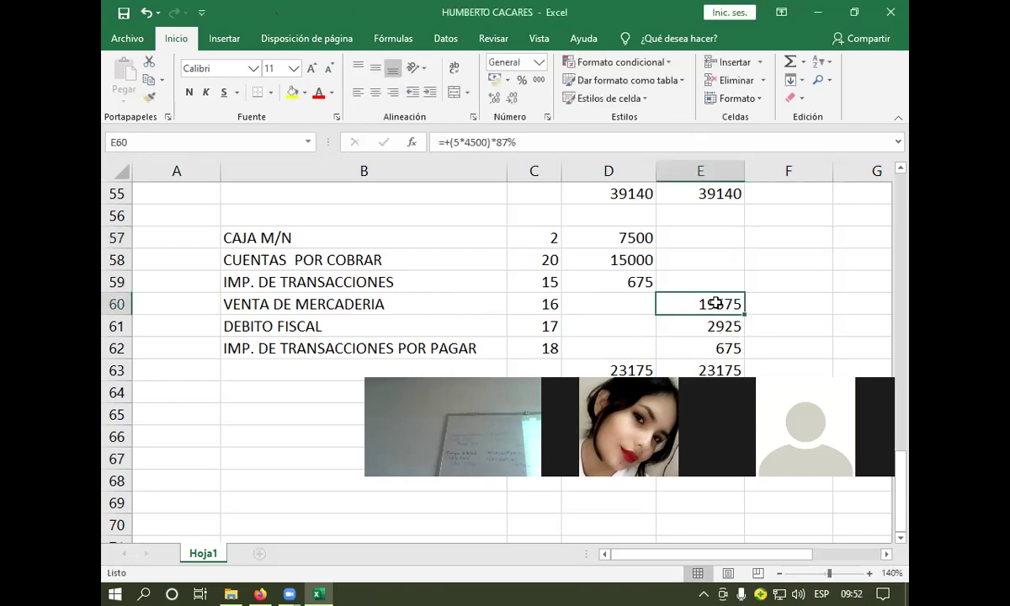